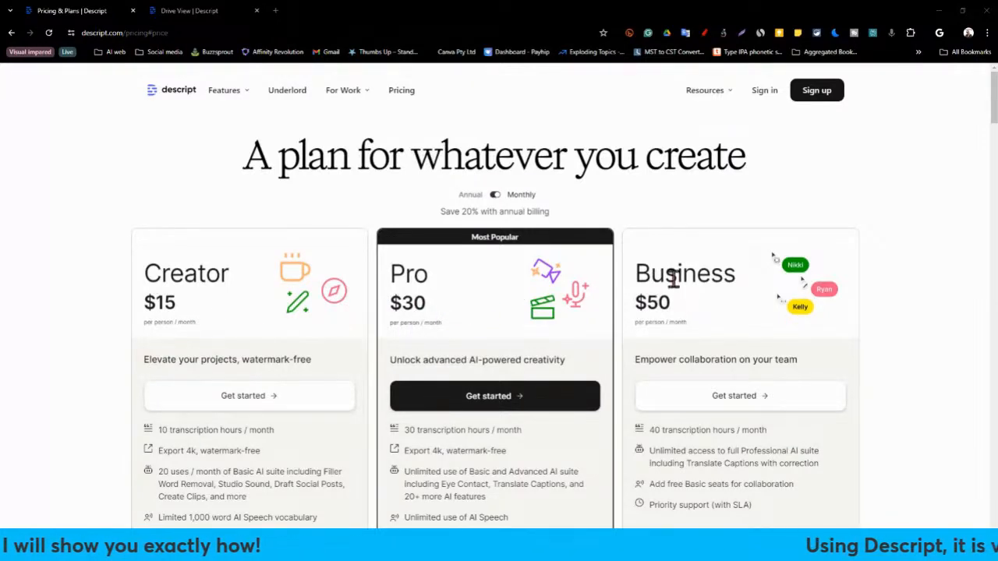
- Review the plan prices and compare the features of the Free, Creator, Pro and Business plans, from transcription to export limits
scroll(671, 289, down, 5)
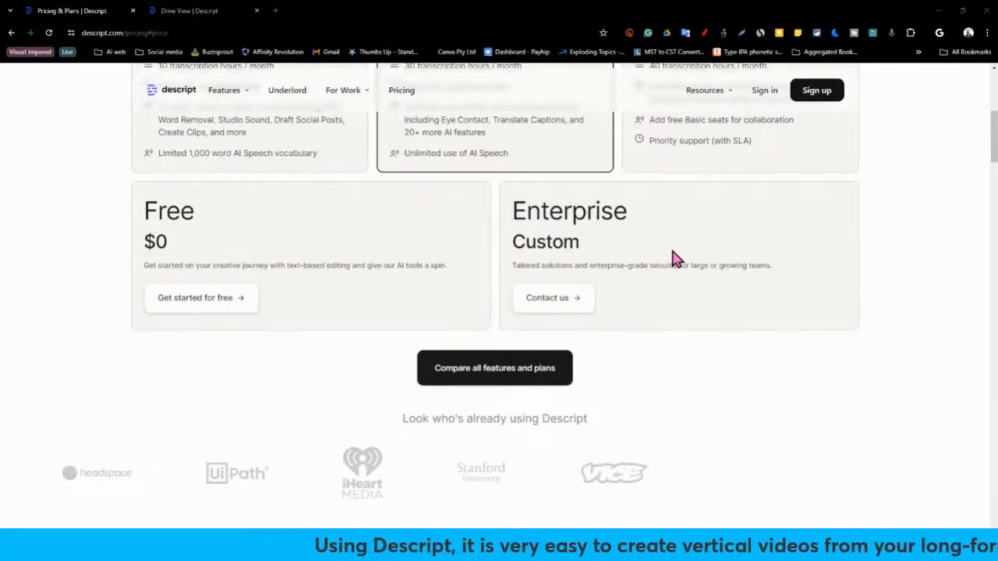
scroll(675, 257, down, 5)
scroll(675, 257, down, 2)
scroll(640, 269, up, 1)
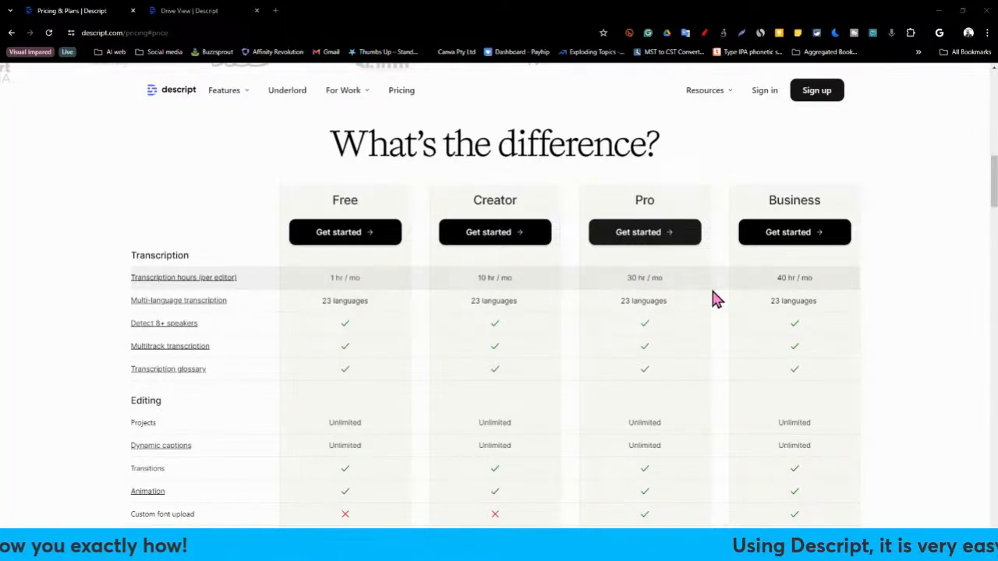
scroll(581, 341, down, 1)
scroll(578, 337, down, 4)
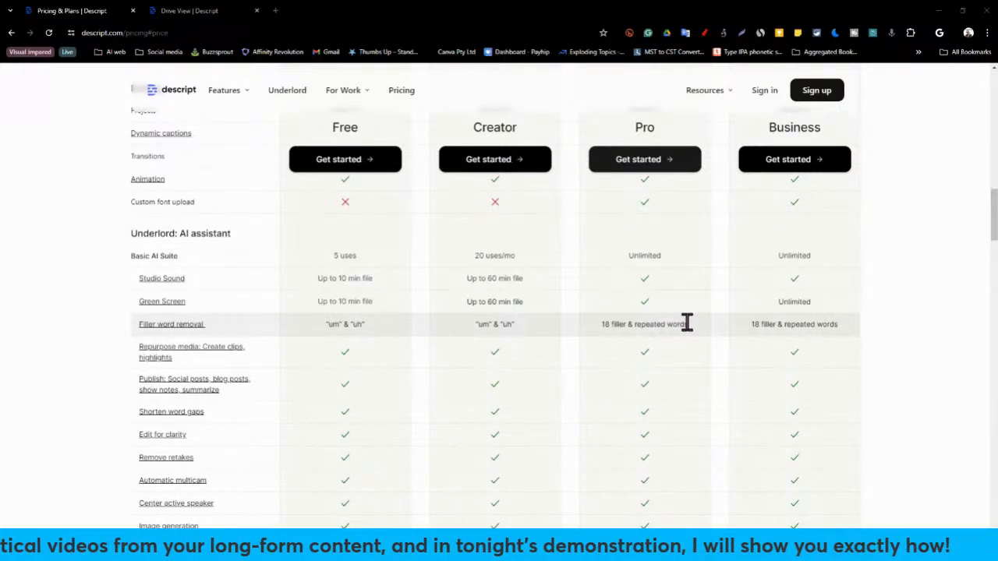
scroll(686, 323, down, 3)
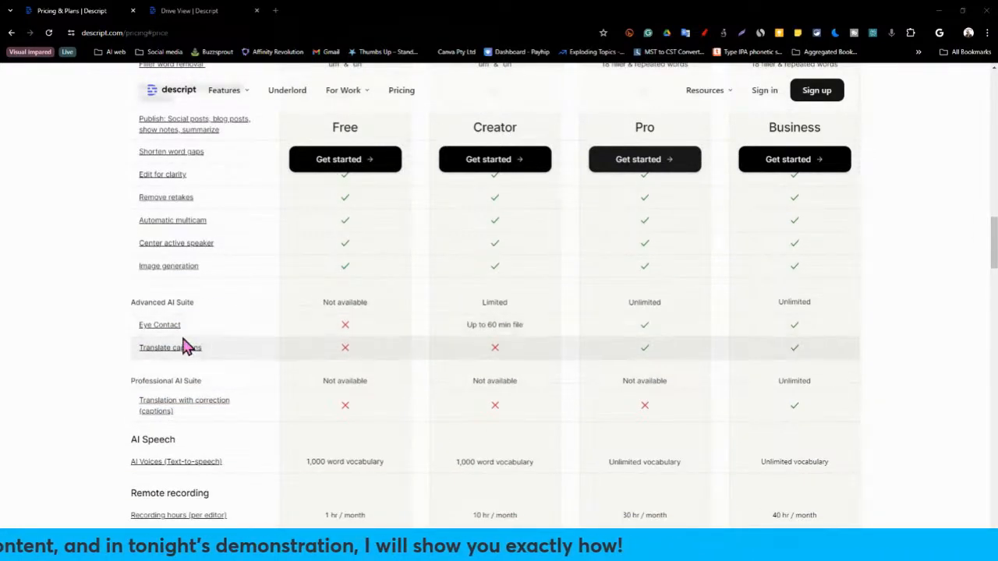
mouse_move(156, 322)
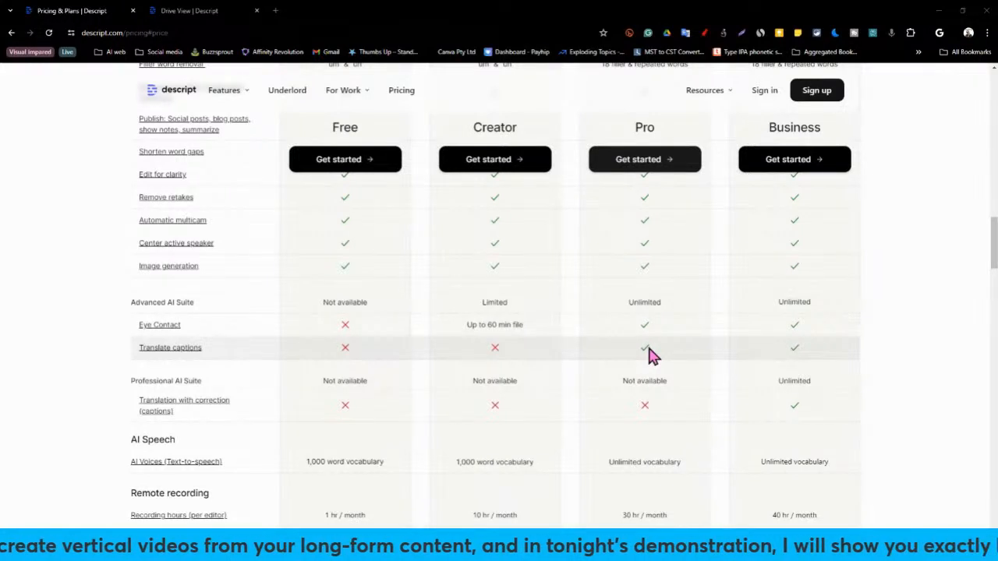
scroll(654, 355, down, 3)
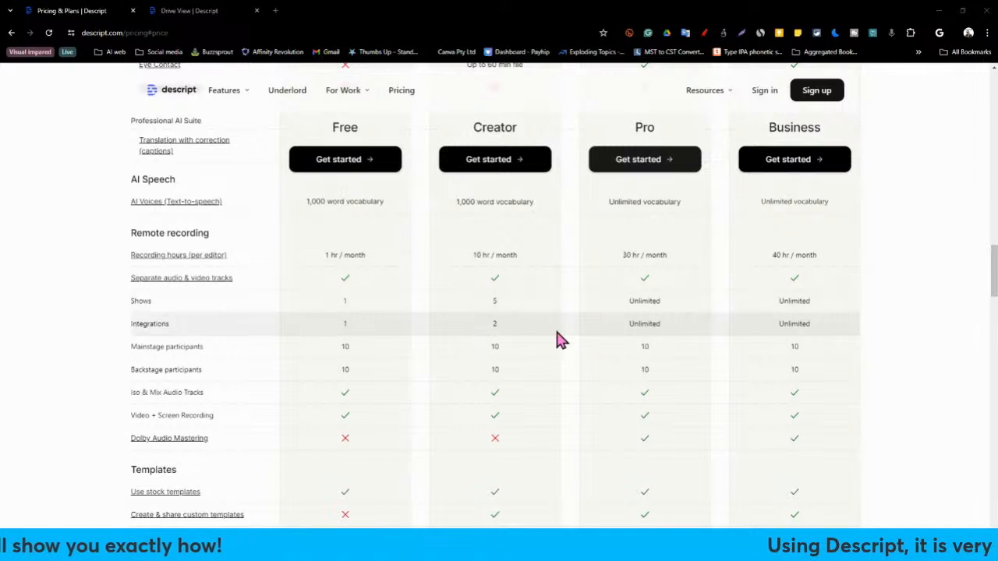
scroll(538, 356, down, 2)
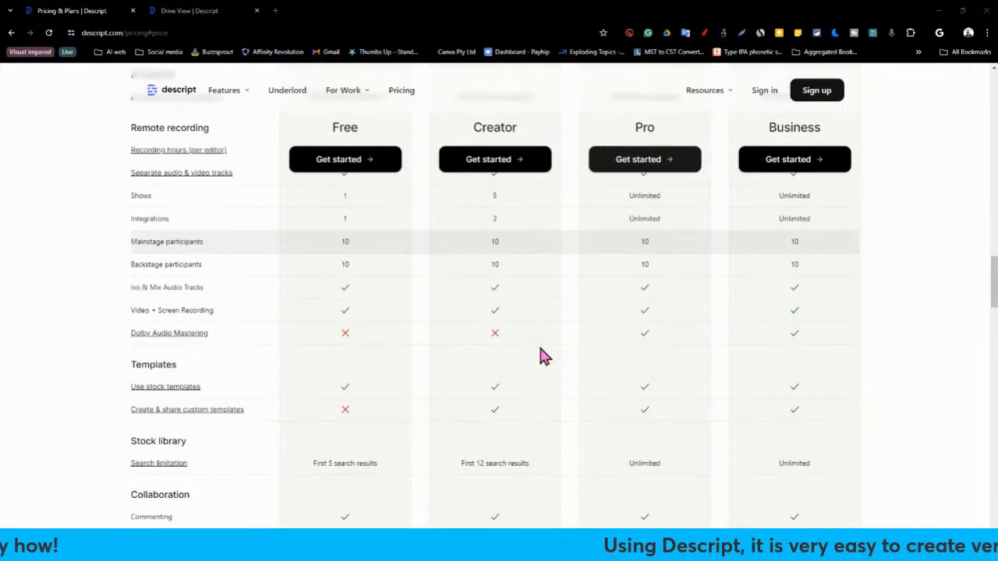
scroll(540, 351, down, 2)
scroll(574, 305, down, 2)
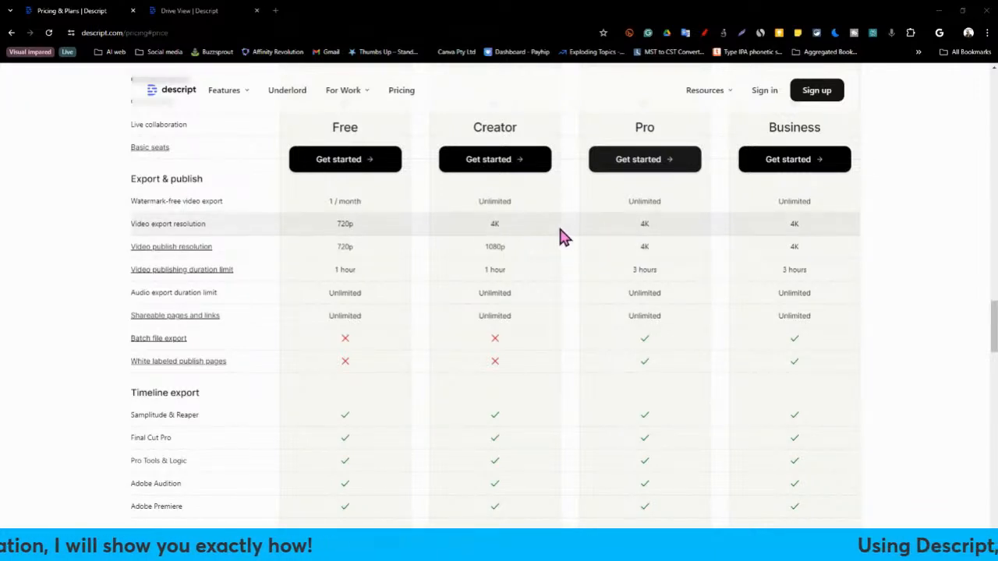
scroll(492, 263, down, 3)
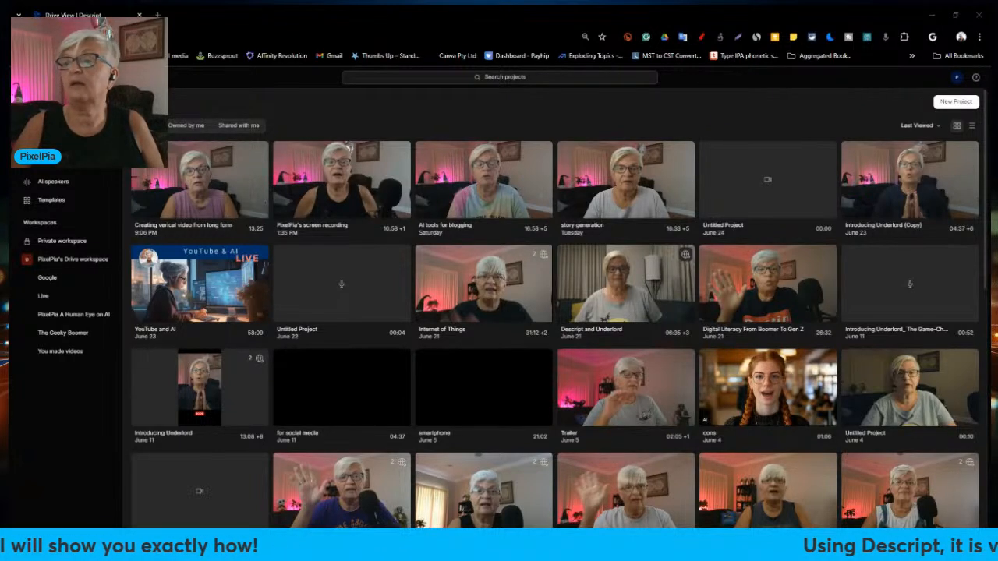
- Create a new video project in the "PixelPia A Human Eye on AI" folder, then return to the folder's project list
click(104, 314)
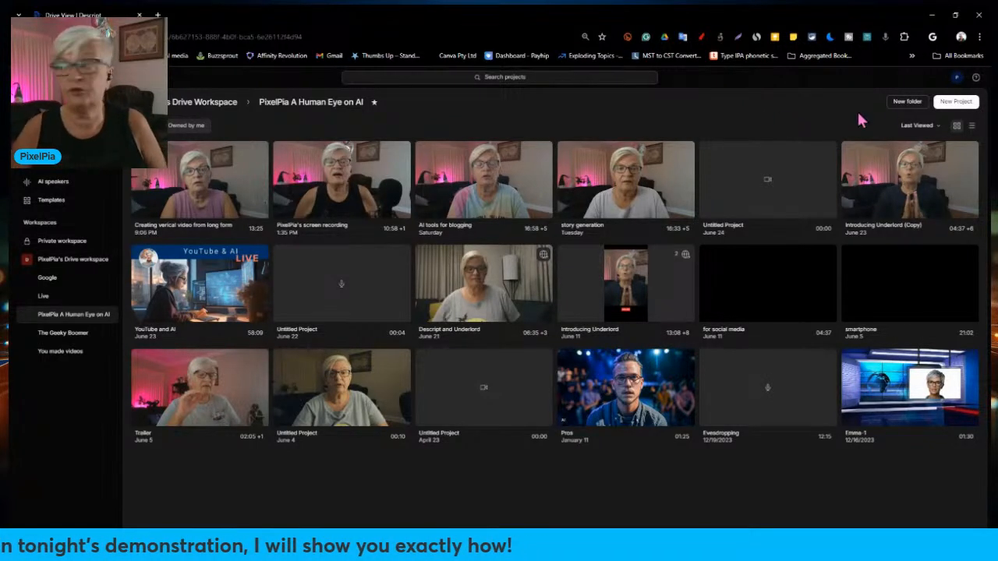
click(951, 109)
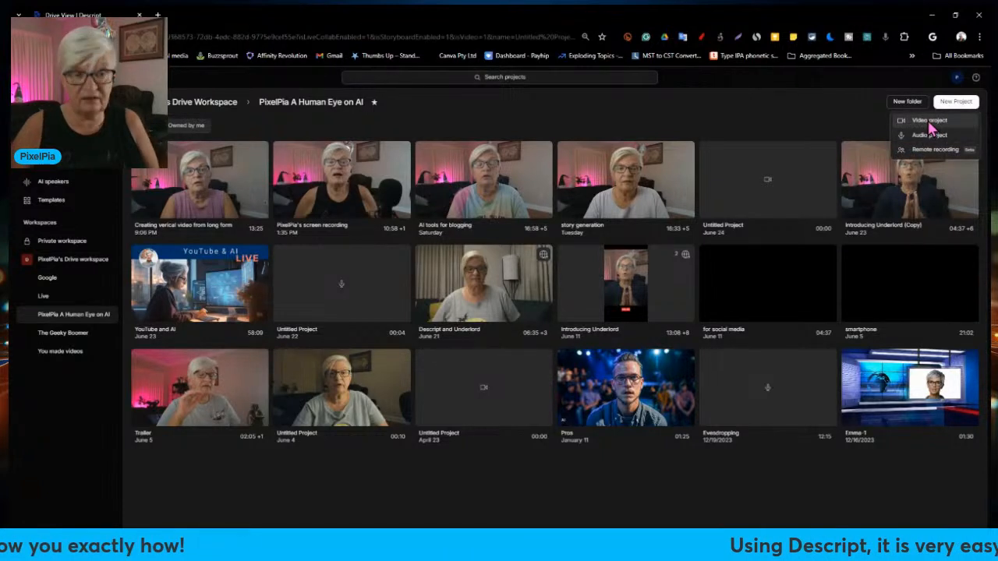
click(930, 121)
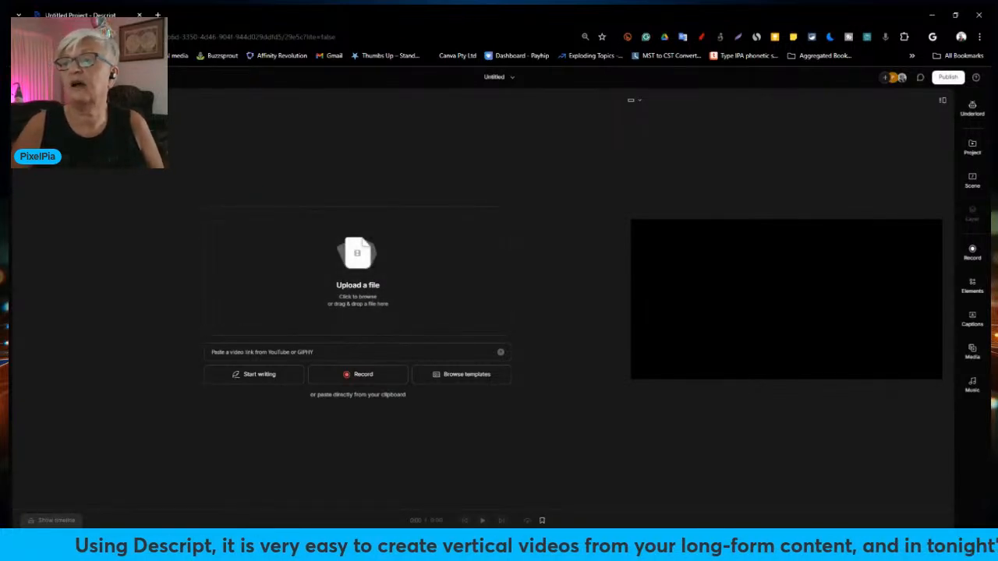
click(28, 77)
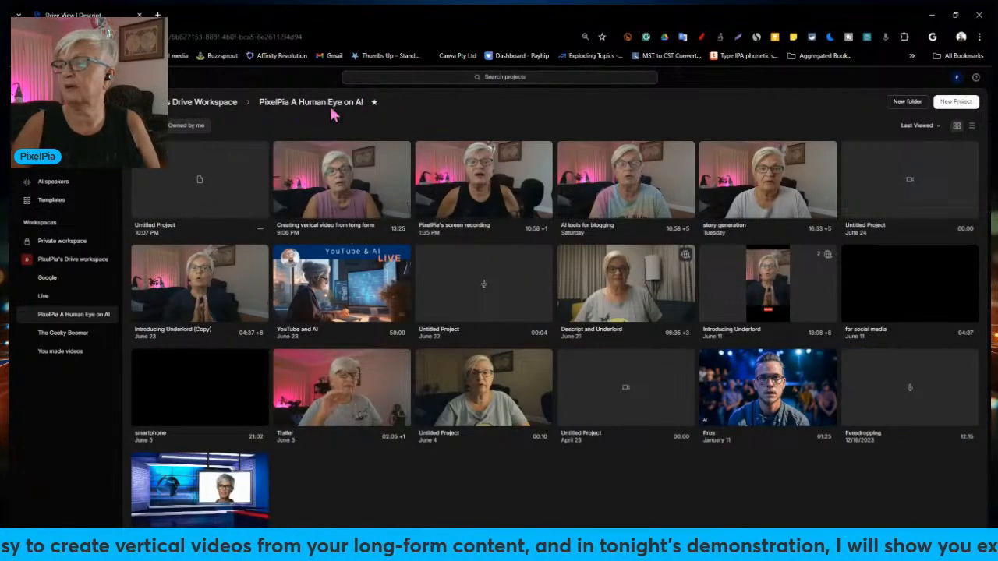
- Open the existing project "Creating verical video from long form" and look through its transcript
click(352, 187)
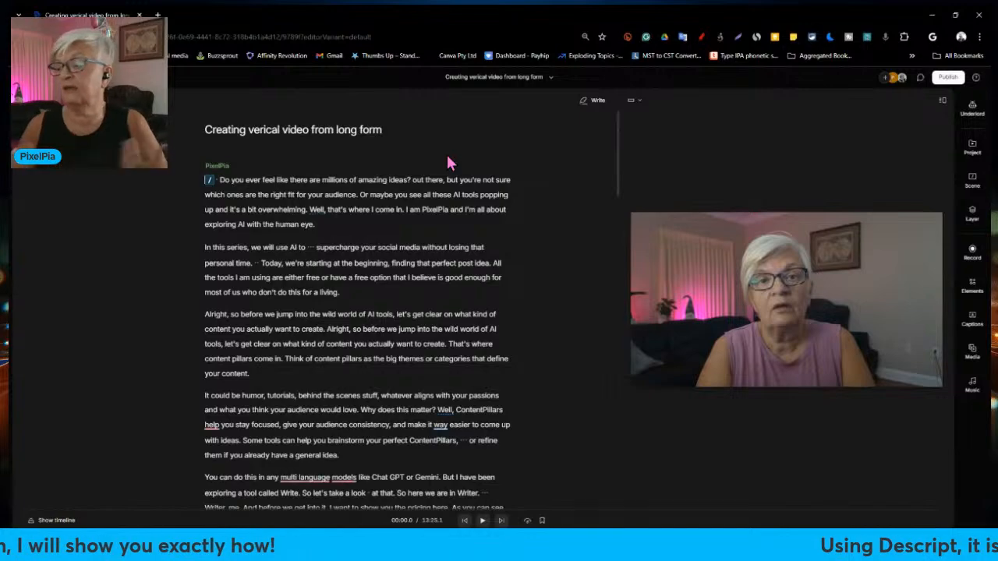
scroll(472, 152, down, 15)
scroll(473, 151, down, 10)
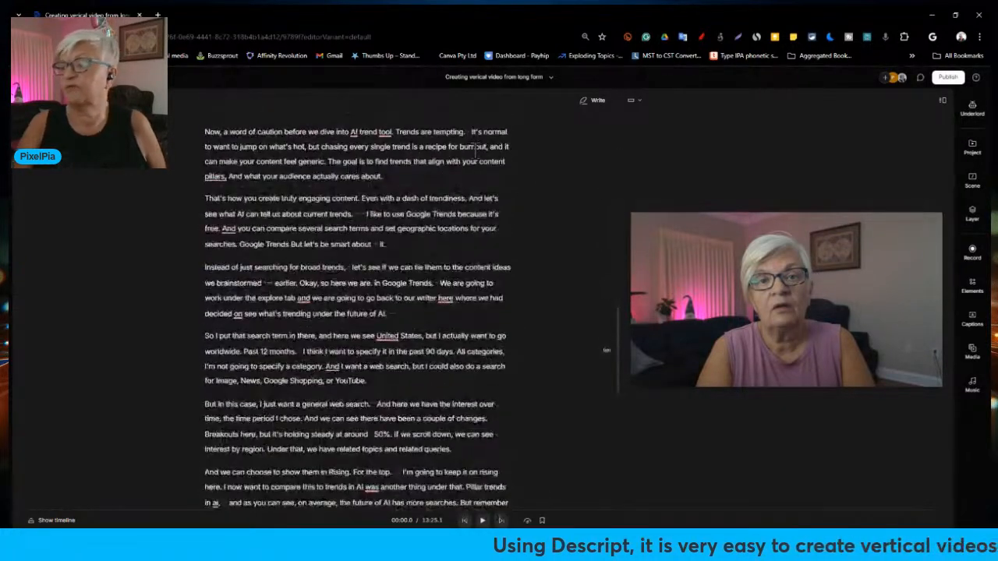
scroll(473, 148, up, 9)
scroll(473, 148, up, 10)
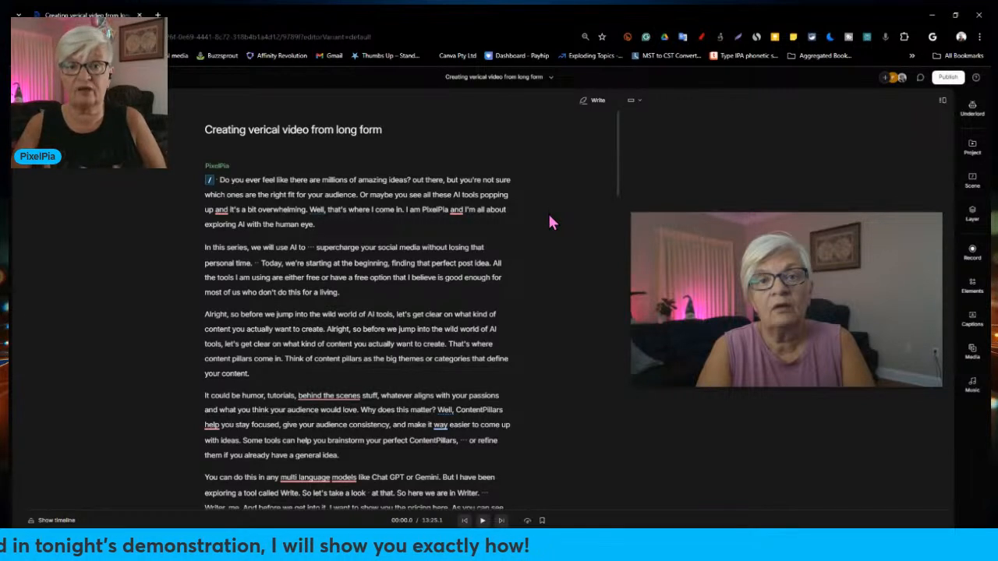
- Start Underlord's Create clips tool for the video and set the clip duration to 55 s
click(973, 119)
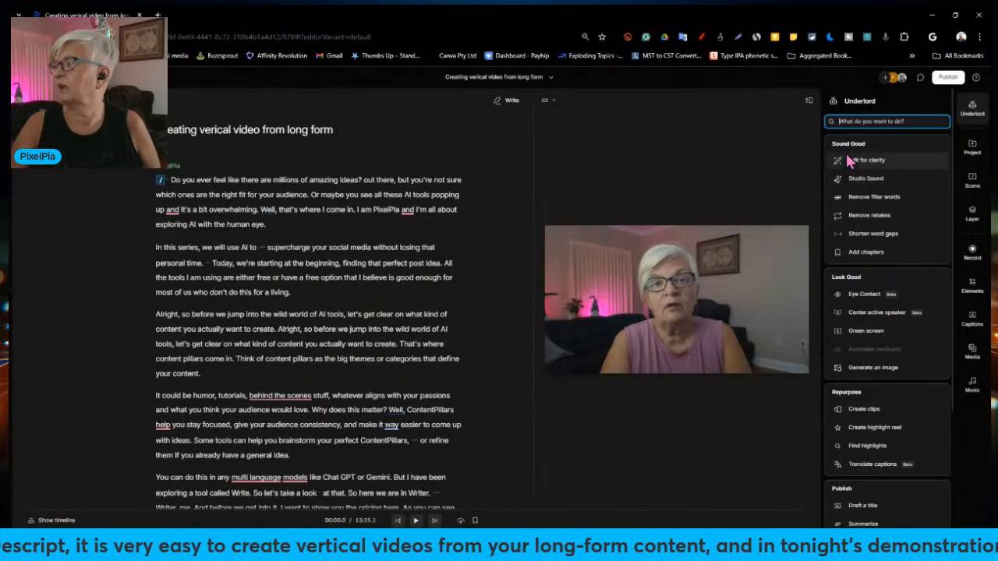
scroll(901, 314, down, 3)
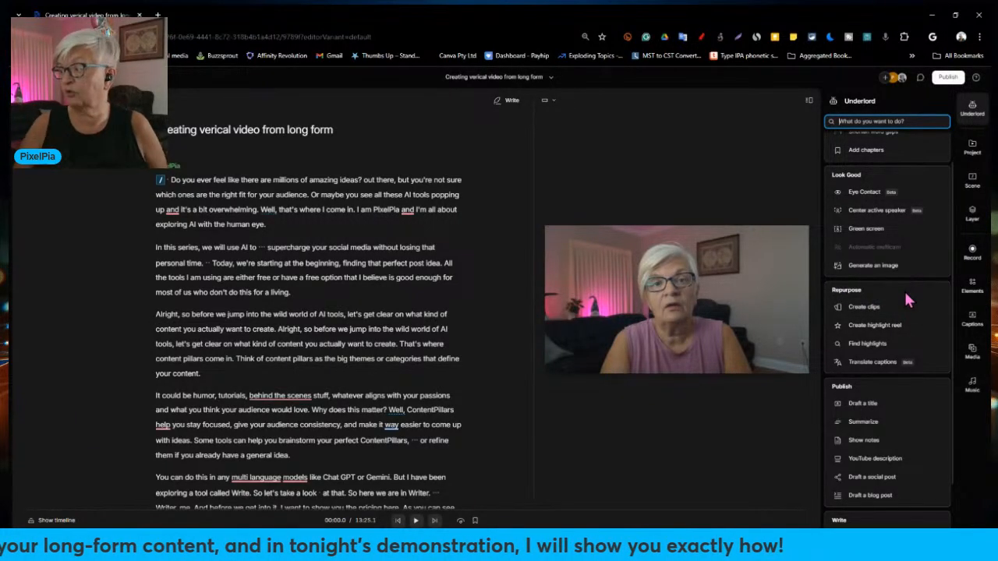
click(864, 308)
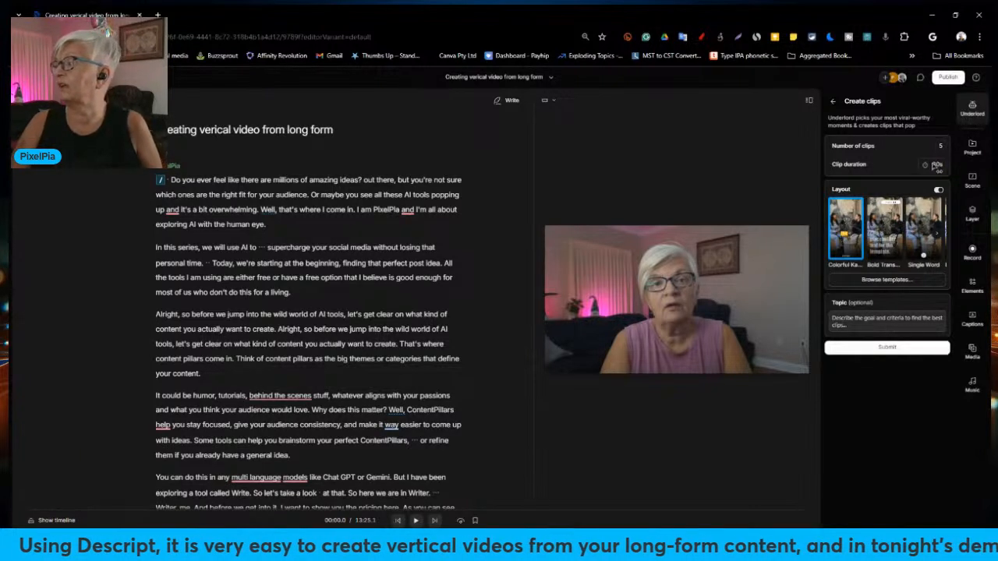
click(938, 165)
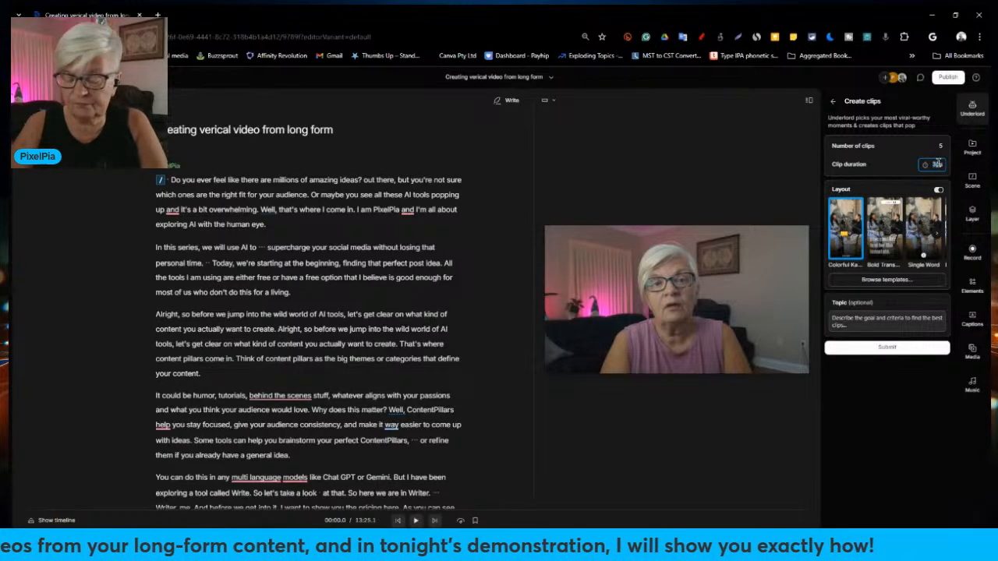
text(55s)
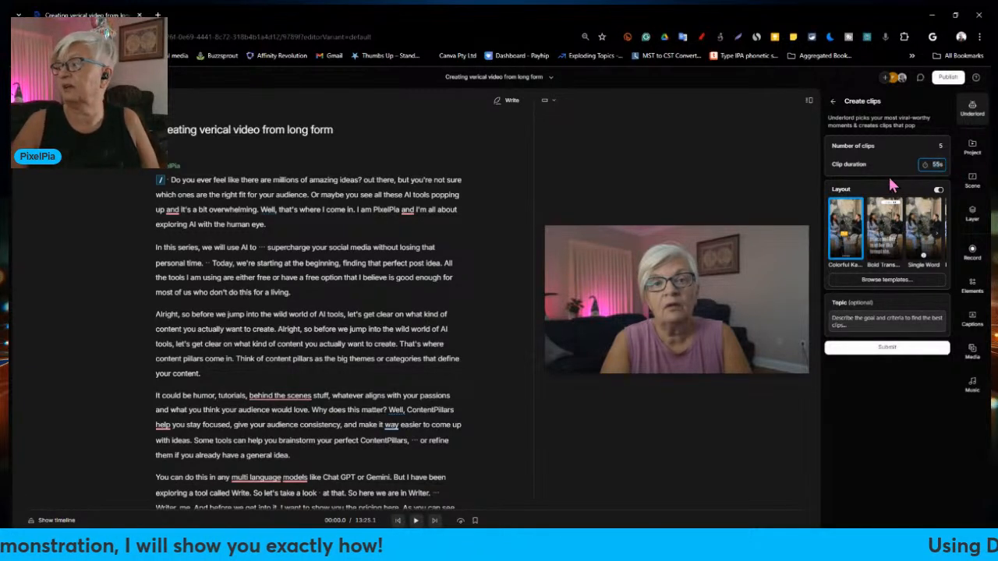
click(891, 149)
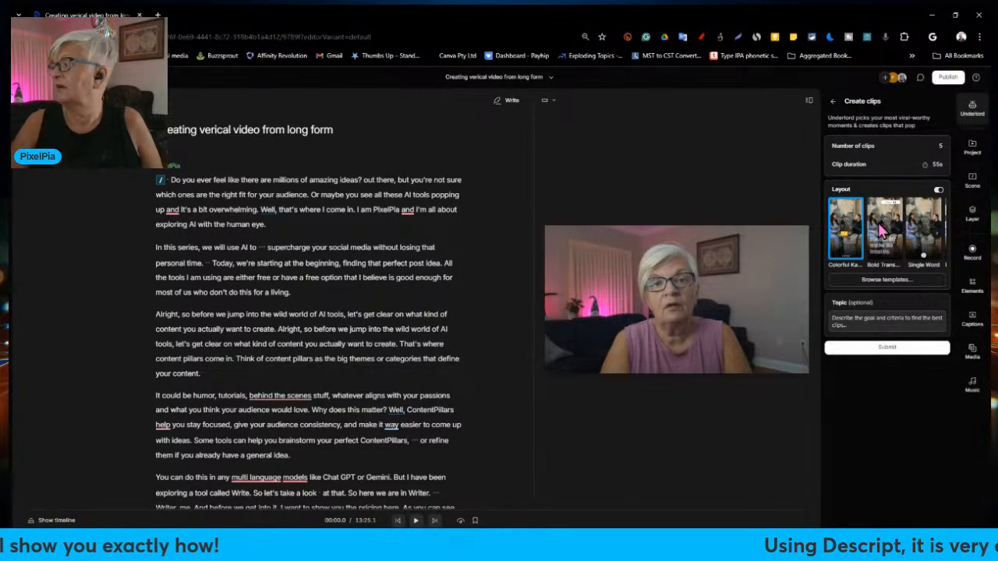
- Browse the gallery templates and choose the Colorful Karaoke layout from Captioned Clips for the clips
click(883, 279)
click(719, 296)
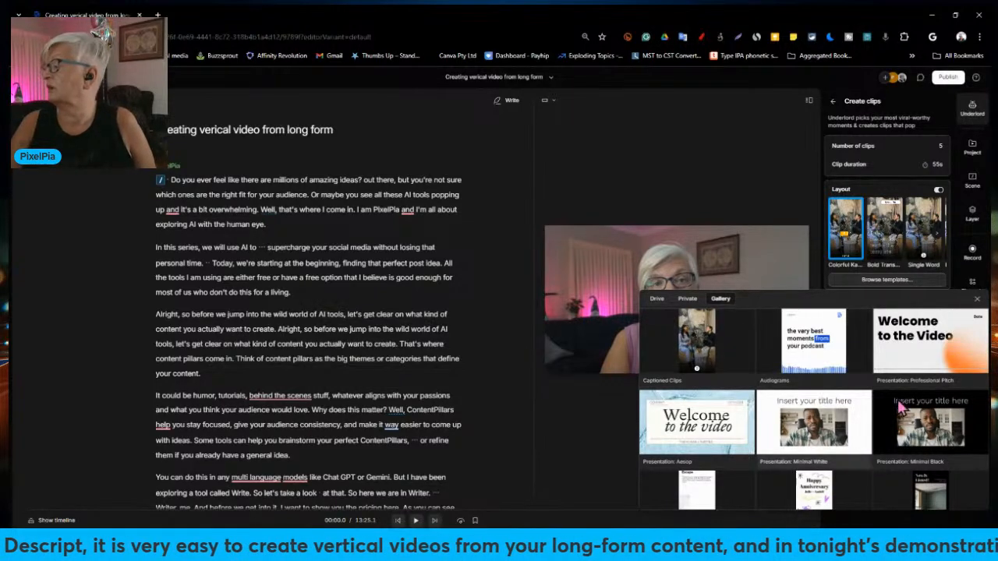
scroll(900, 450, down, 5)
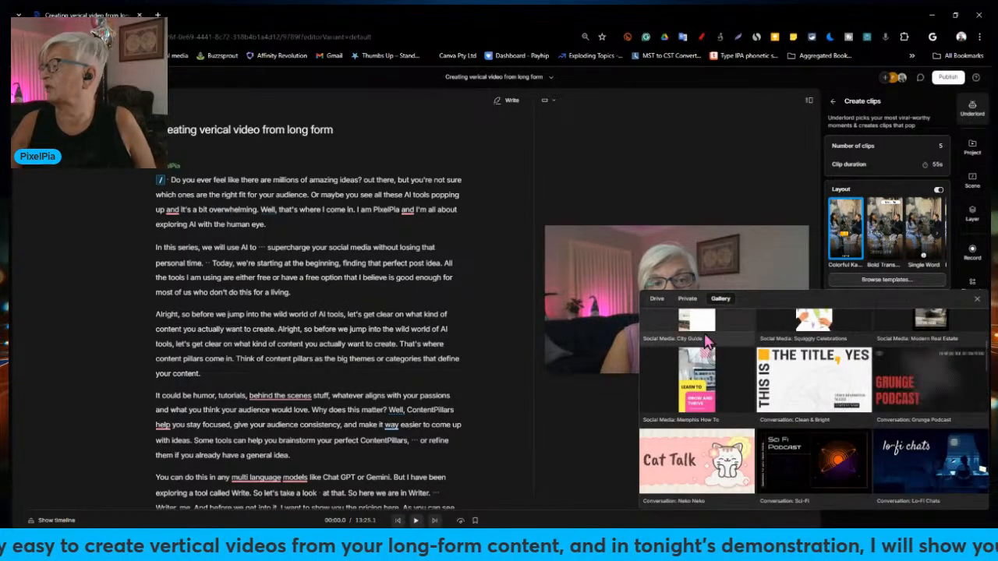
scroll(694, 362, up, 5)
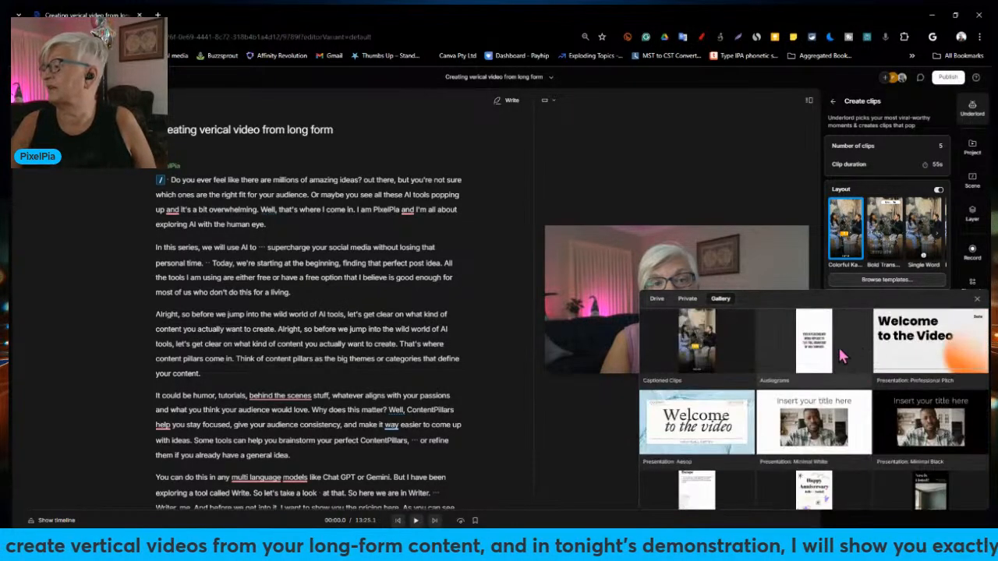
click(692, 357)
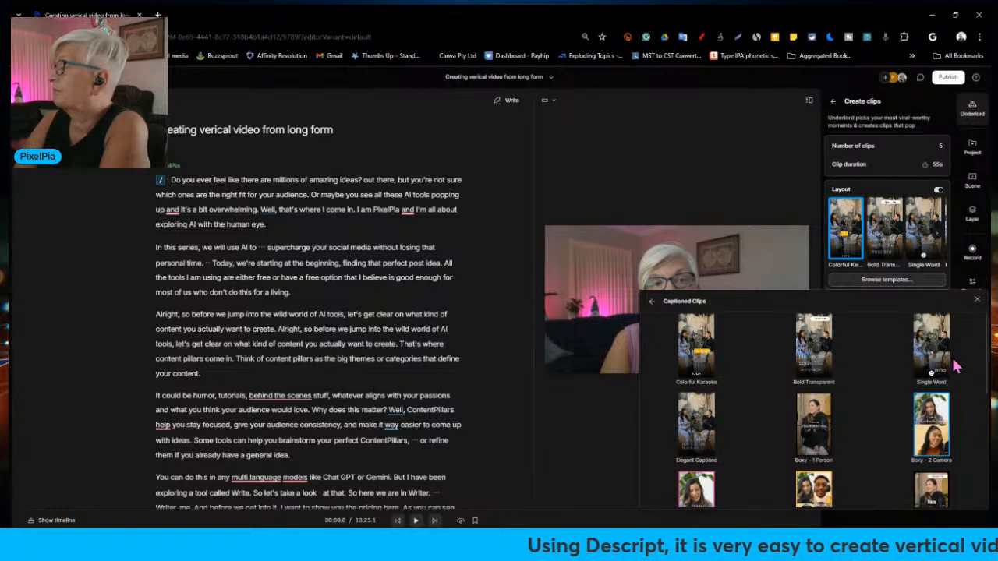
click(698, 366)
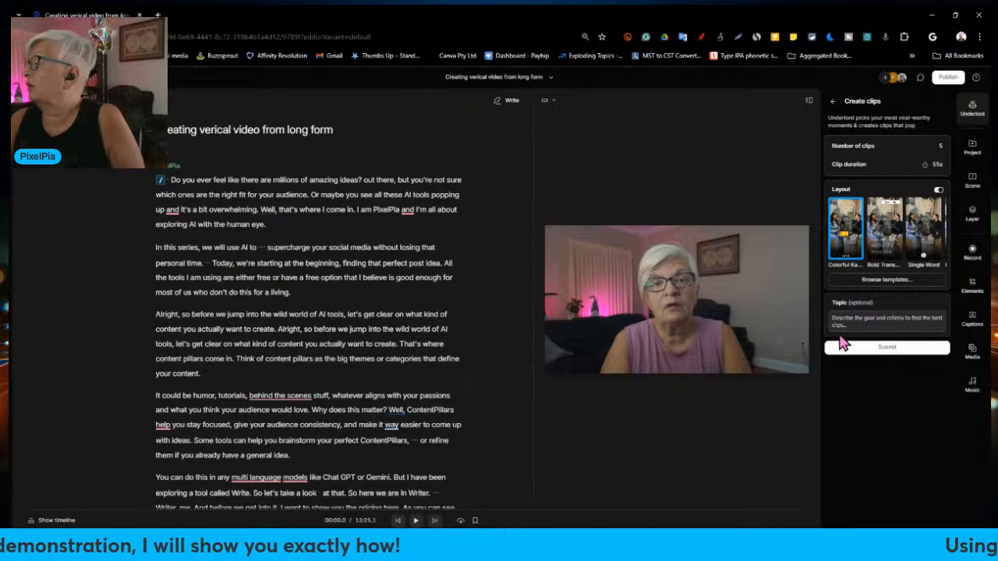
- Enter "Create interest for the video" as the clip topic and generate the clips
click(862, 326)
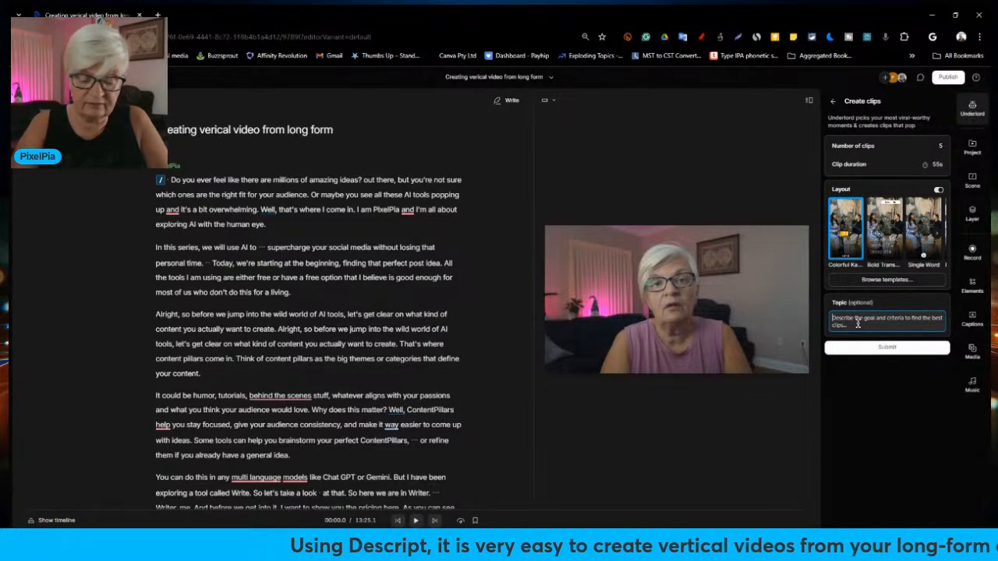
text(c)
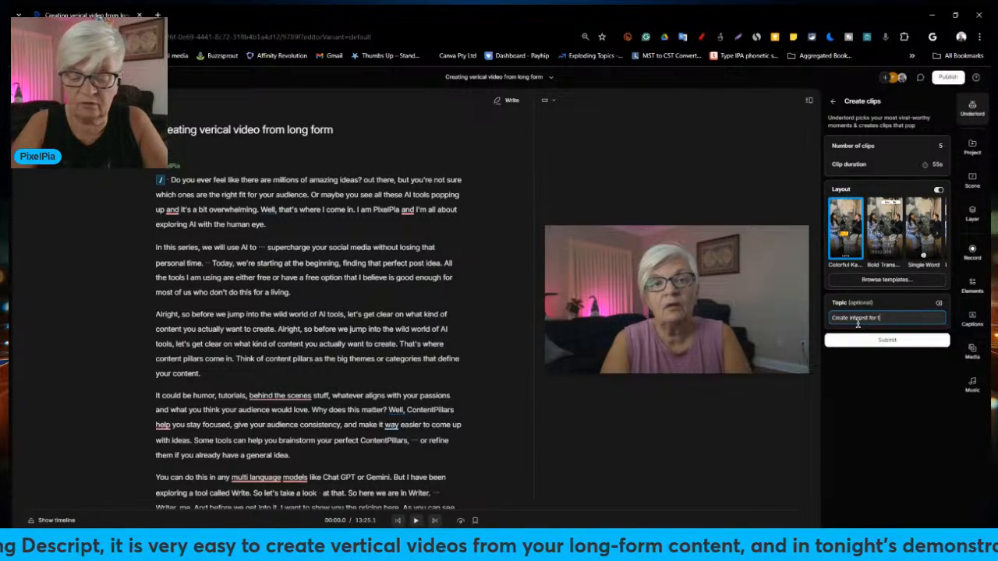
text(video)
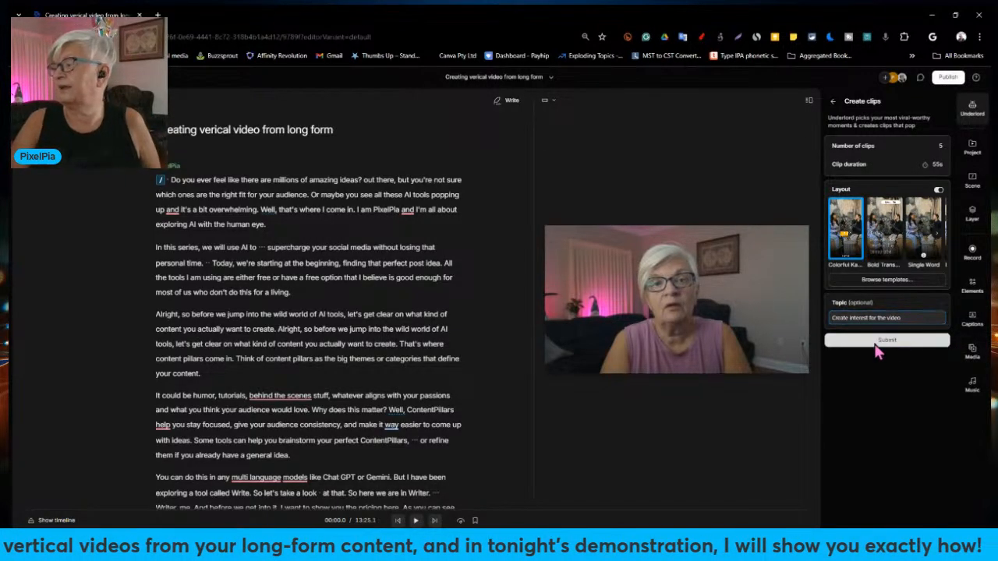
click(875, 345)
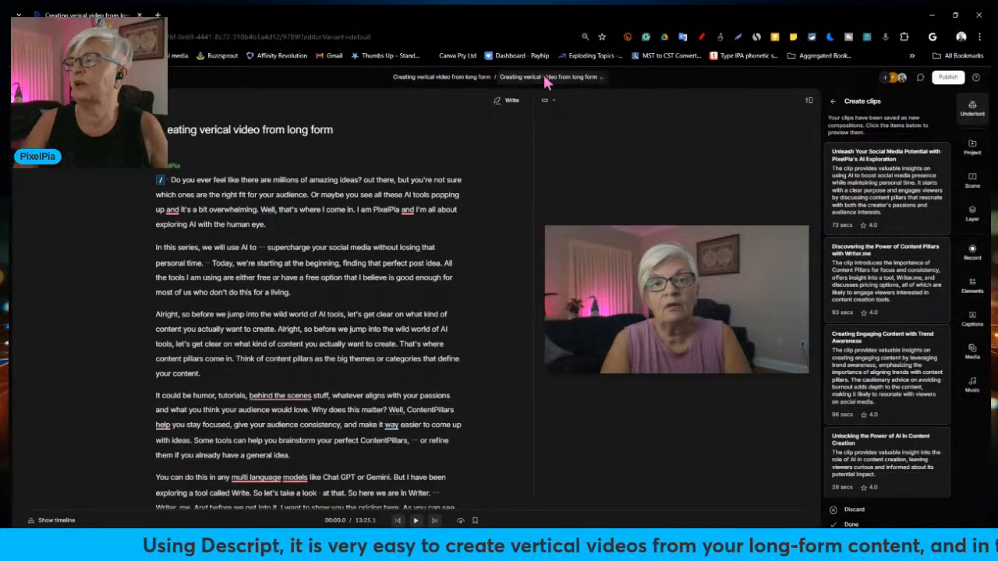
- Open the generated composition "Unleash Your Social Media Potential with PixelPia's AI Exploration" and play it
click(601, 79)
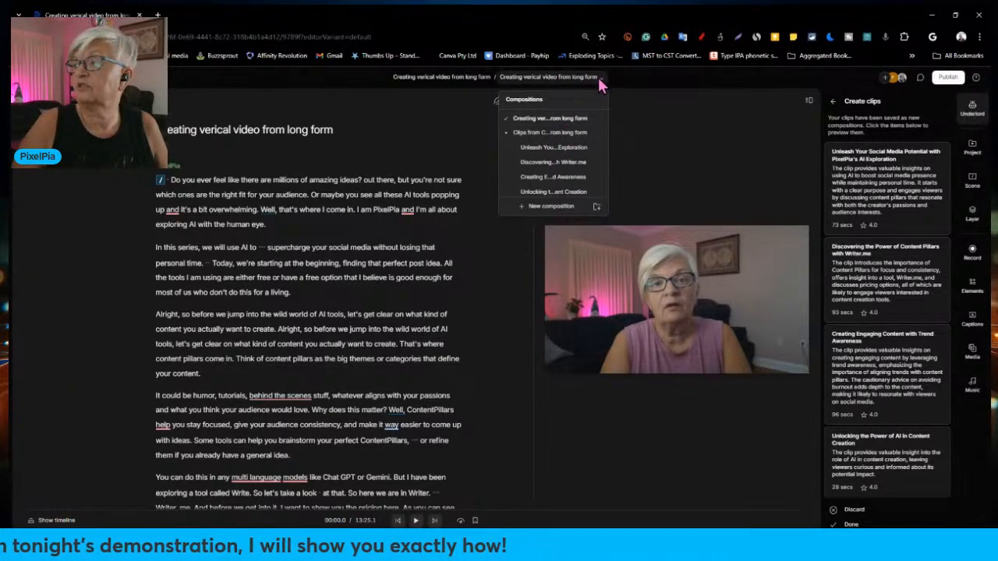
click(549, 148)
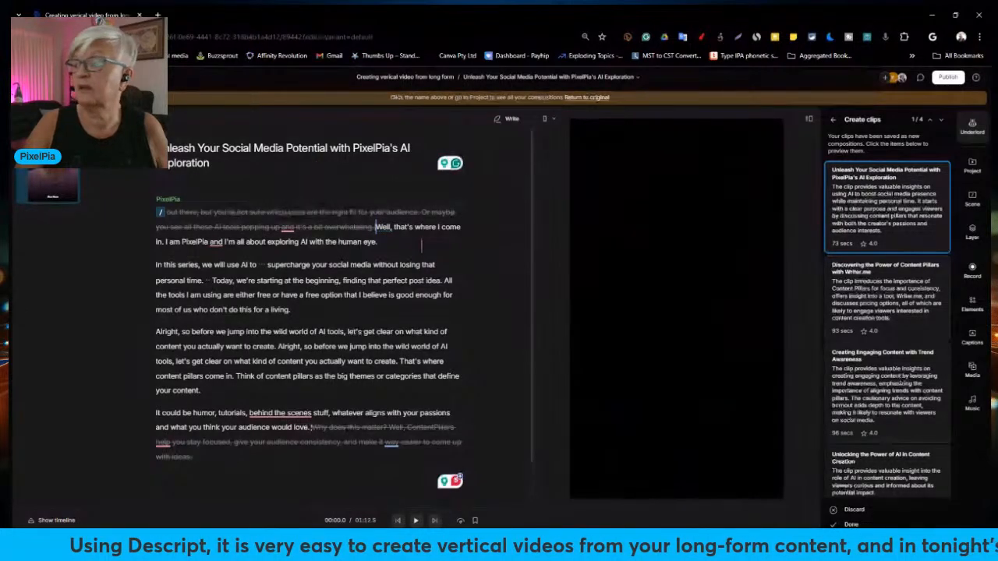
scroll(421, 245, down, 1)
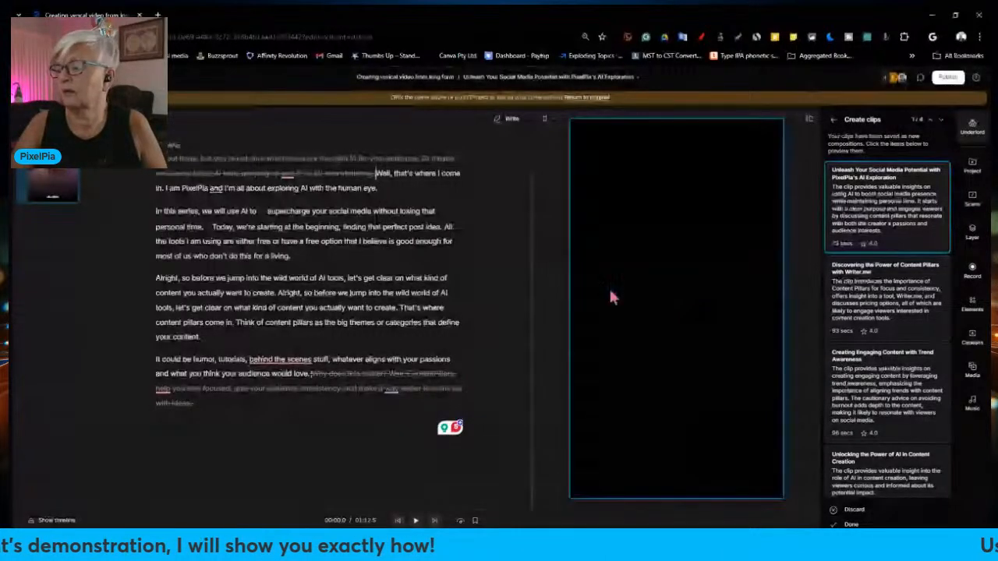
click(418, 521)
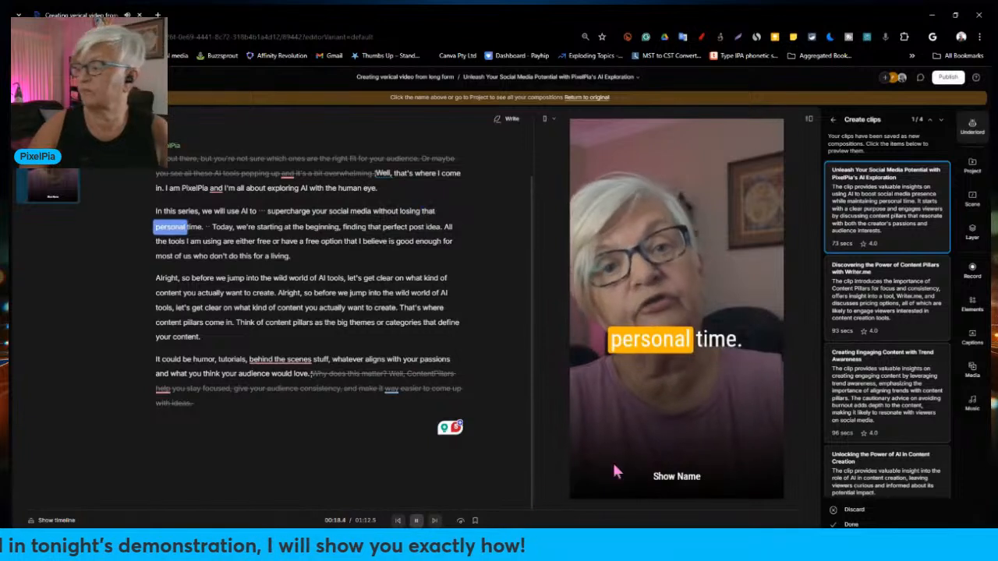
- Delete the passage from "Well, that's where I come in" to "with the human eye" from the script and play the new opening
key(space)
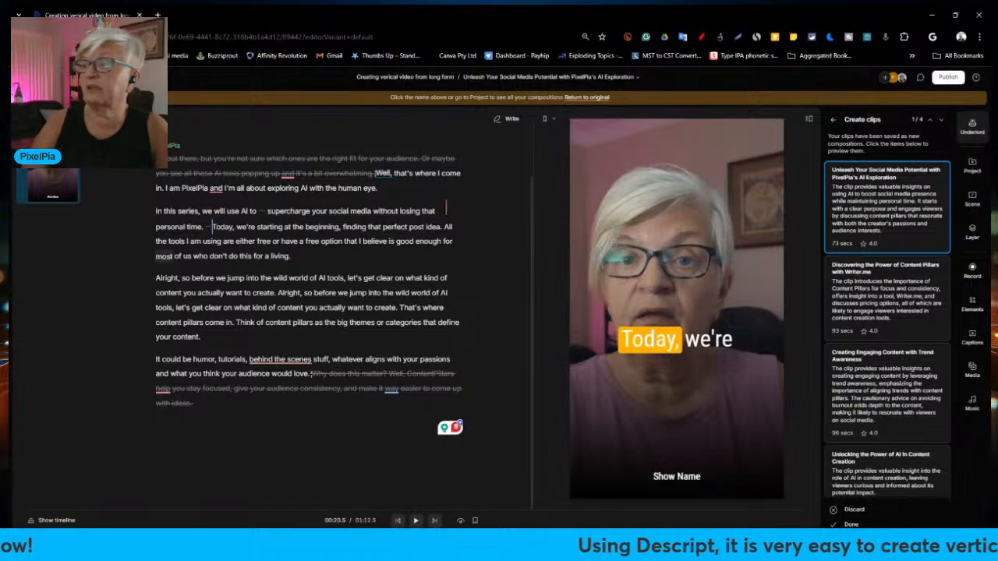
mouse_move(374, 176)
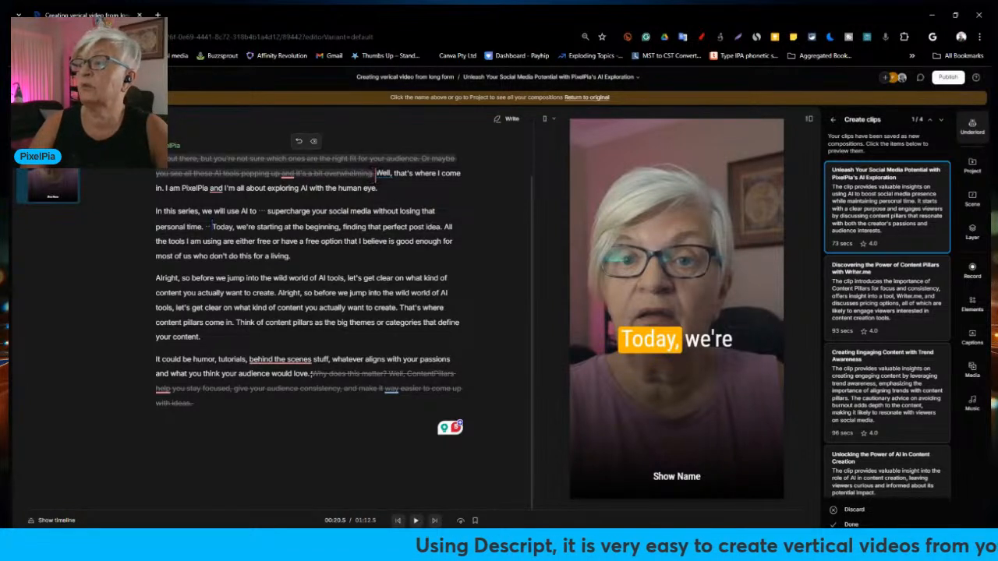
drag(375, 173, 407, 194)
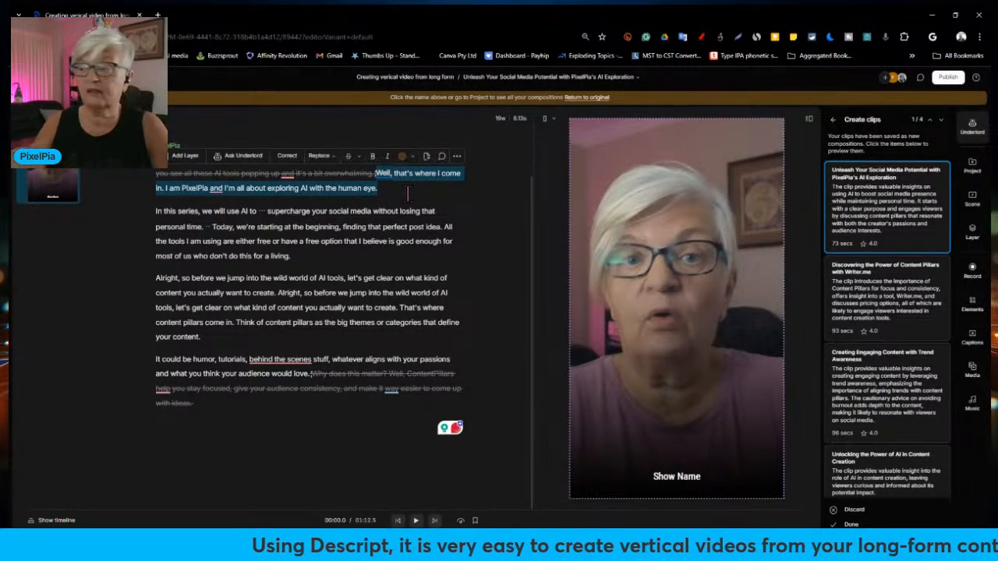
key(Delete)
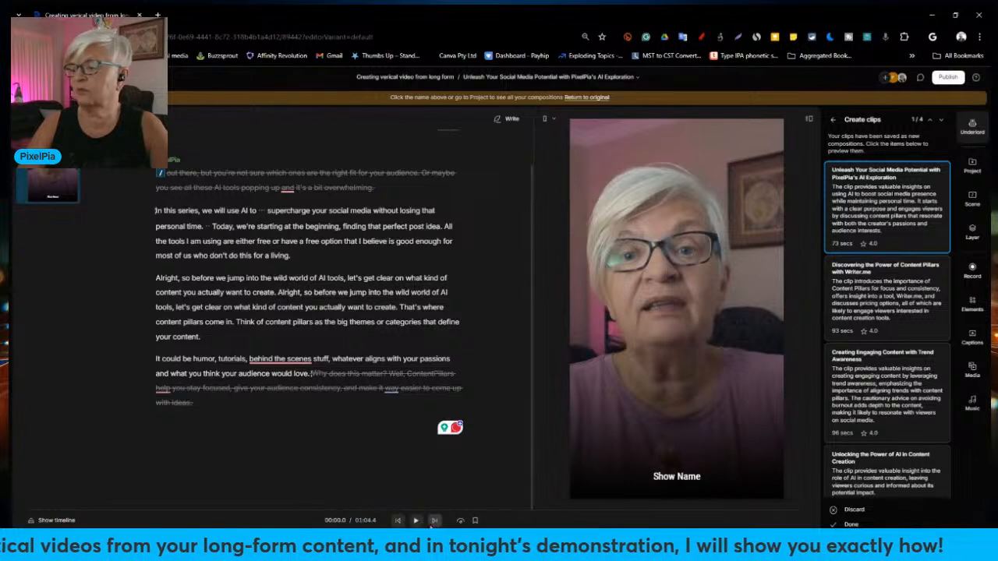
click(416, 520)
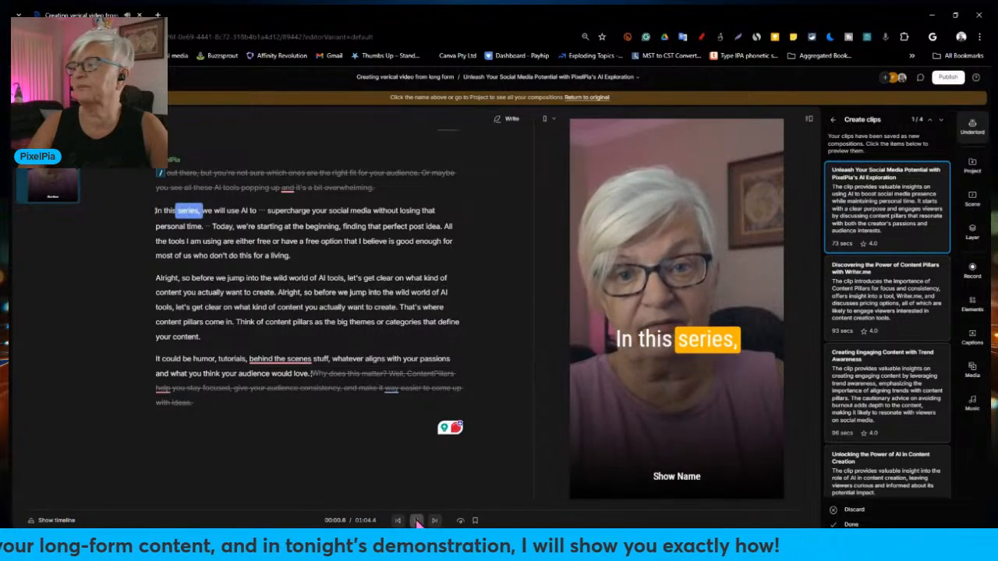
click(416, 521)
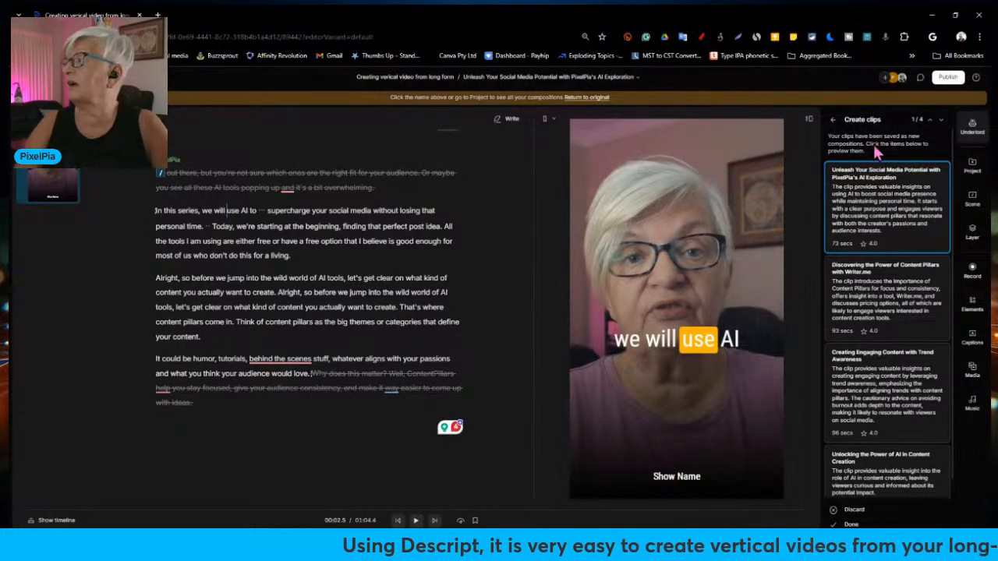
- Leave the Create clips tool and reopen the "Unleash Your Social Media Potential with PixelPia's AI Exploration" composition
click(833, 120)
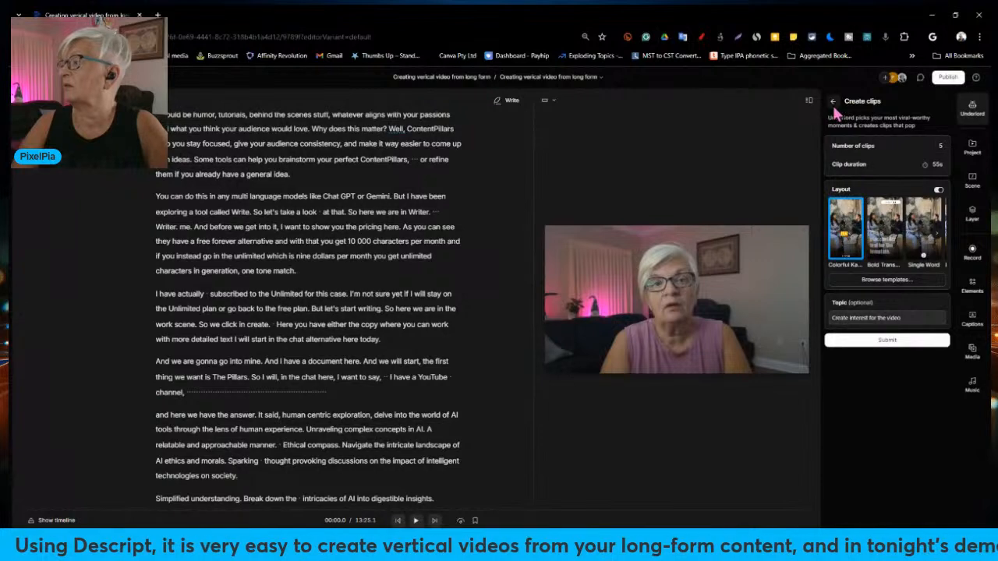
click(833, 103)
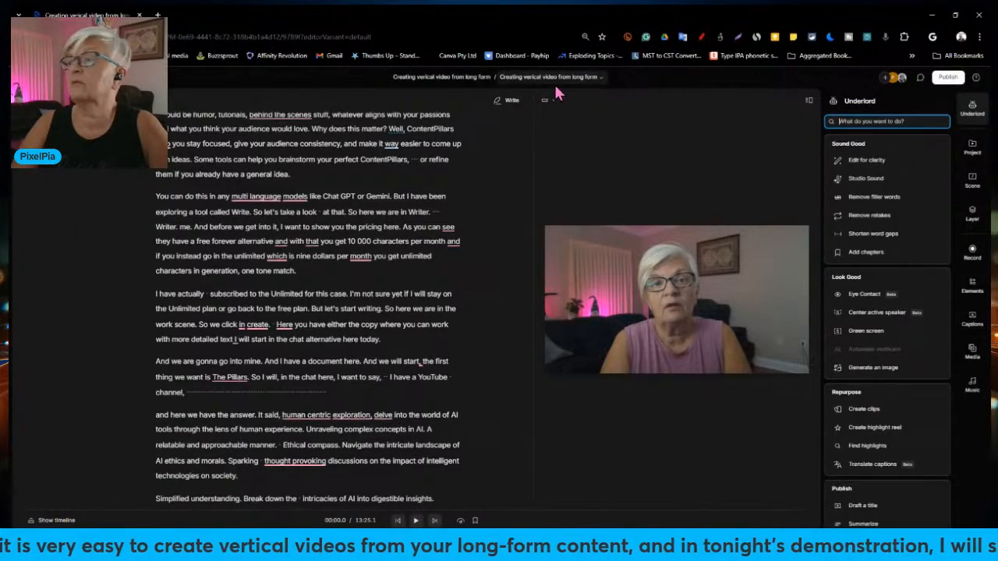
click(599, 77)
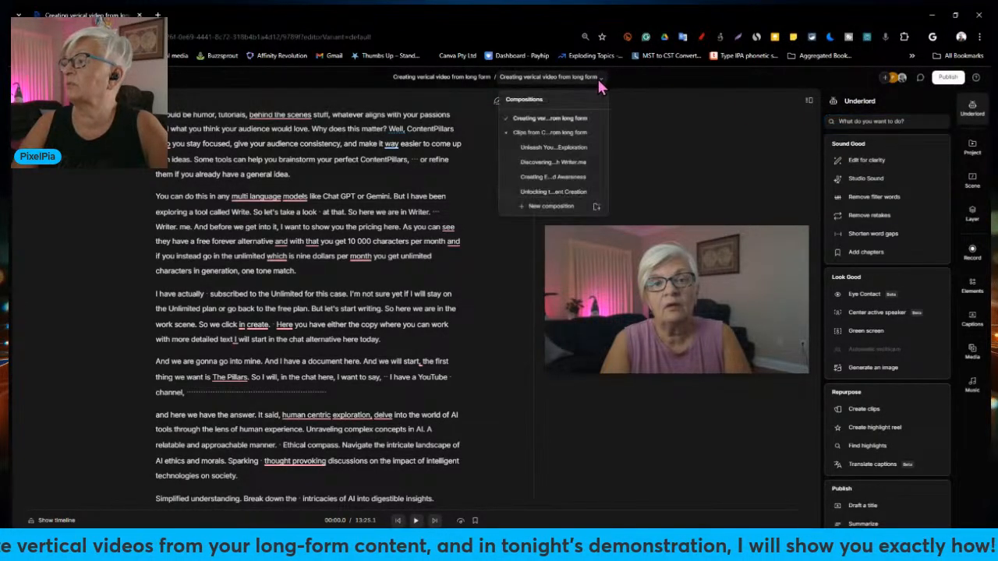
click(550, 148)
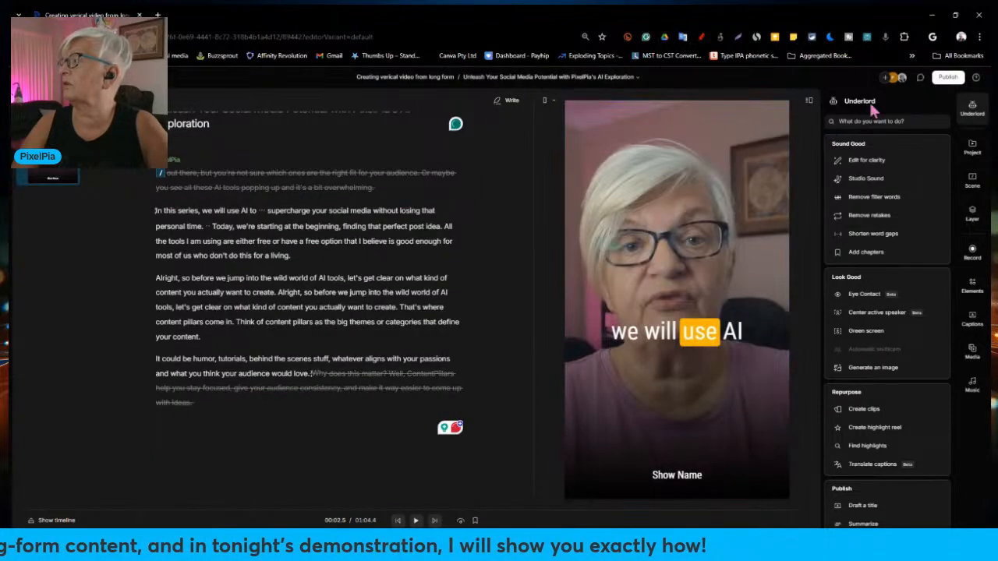
- Shorten all word gaps of 1 second or more in the clip to 0.5 seconds
click(863, 237)
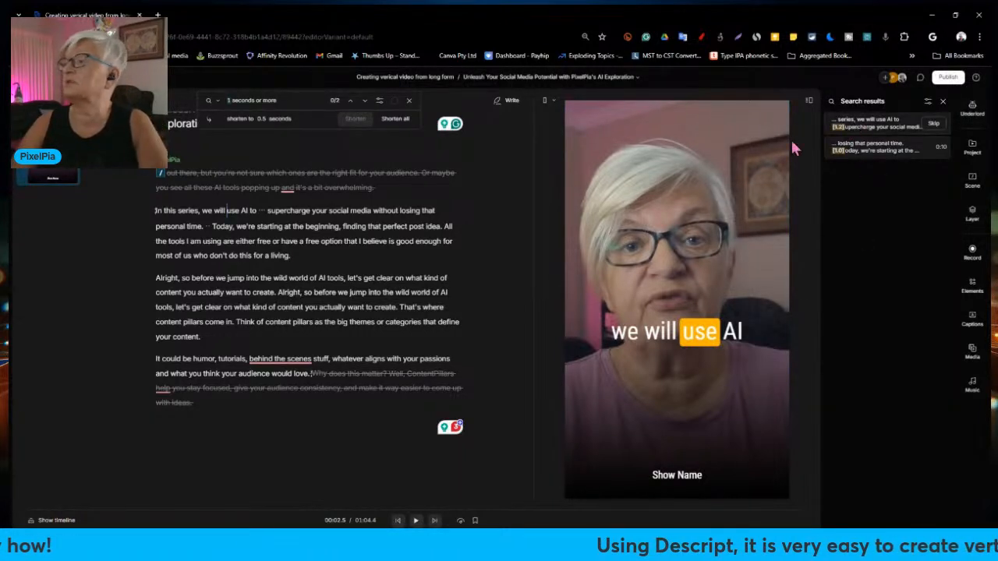
click(395, 121)
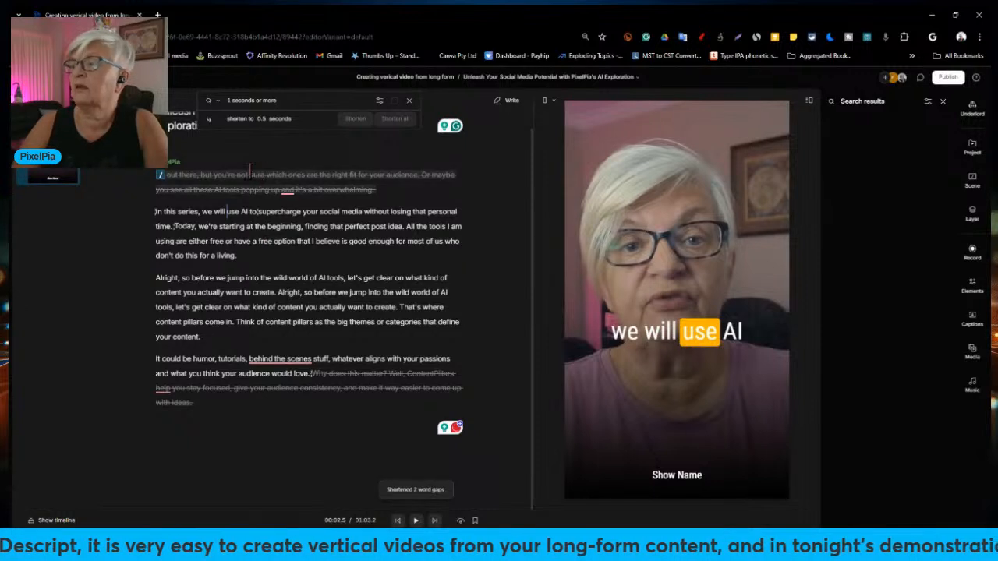
mouse_move(389, 174)
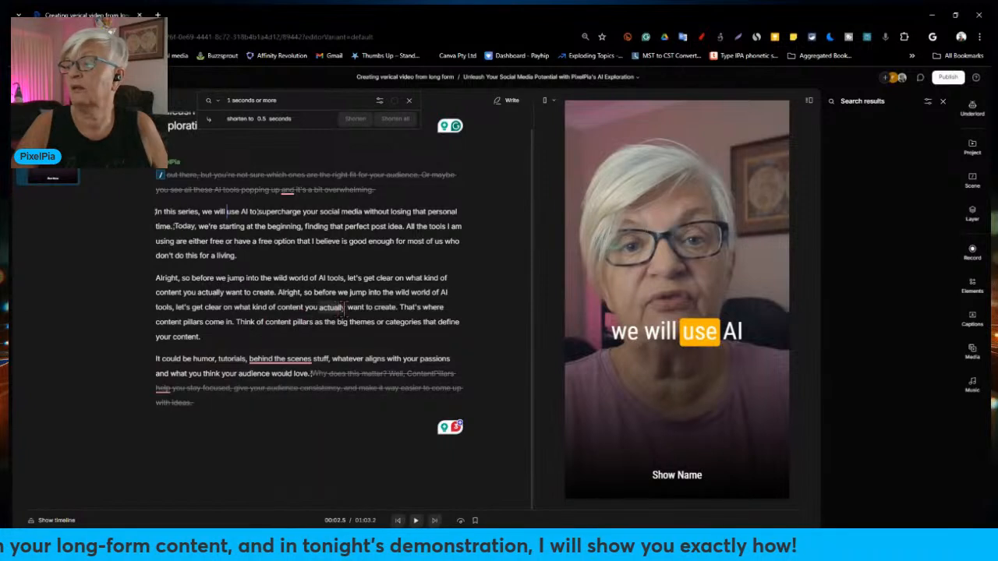
- Change the highlight colour of the active word in the captions to pink (fe5ad8)
click(666, 341)
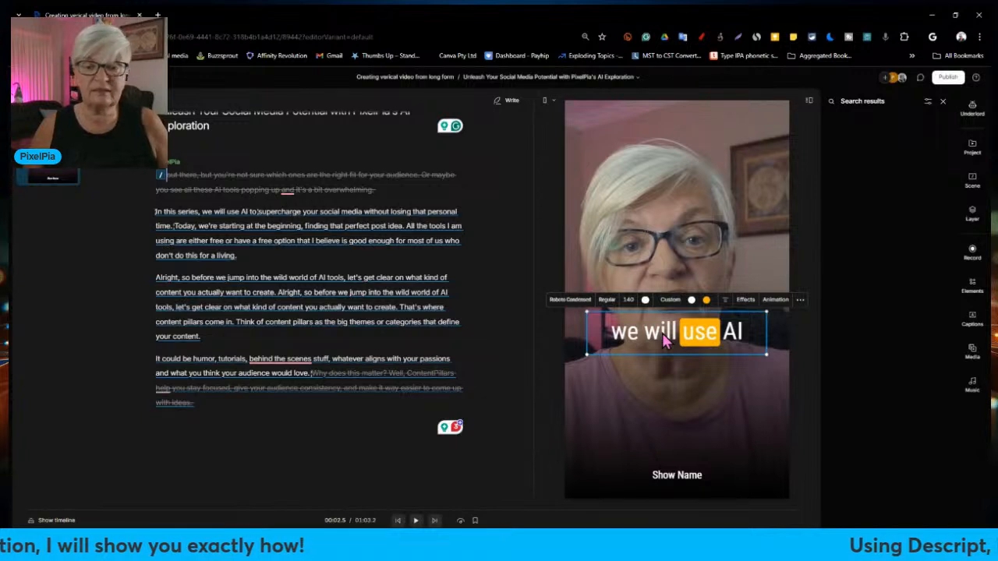
click(706, 301)
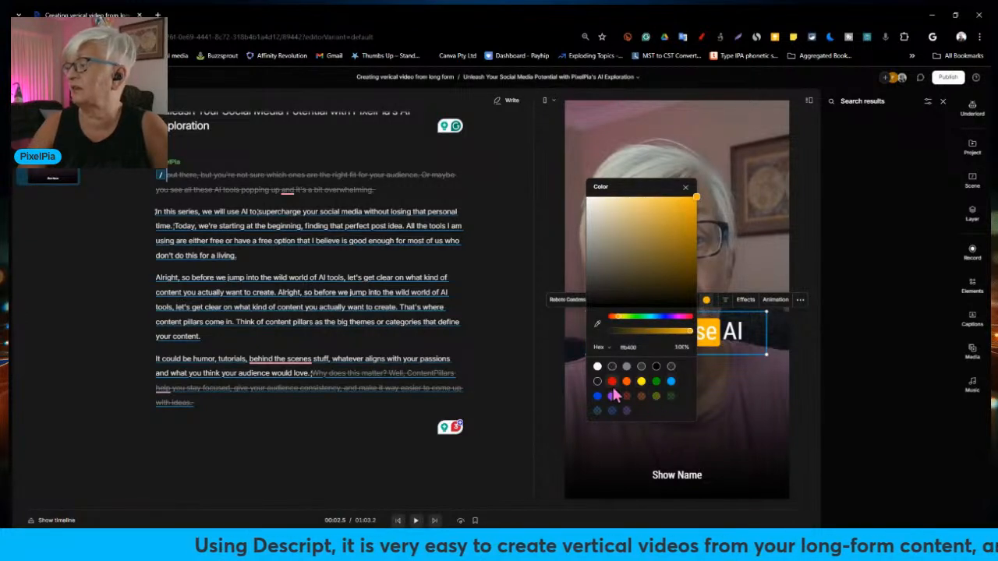
click(612, 396)
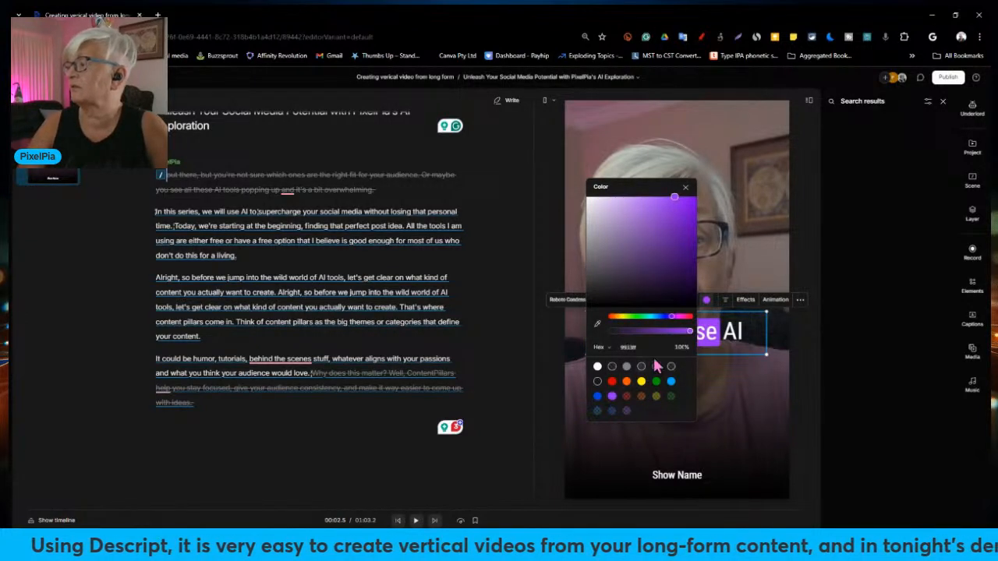
click(684, 317)
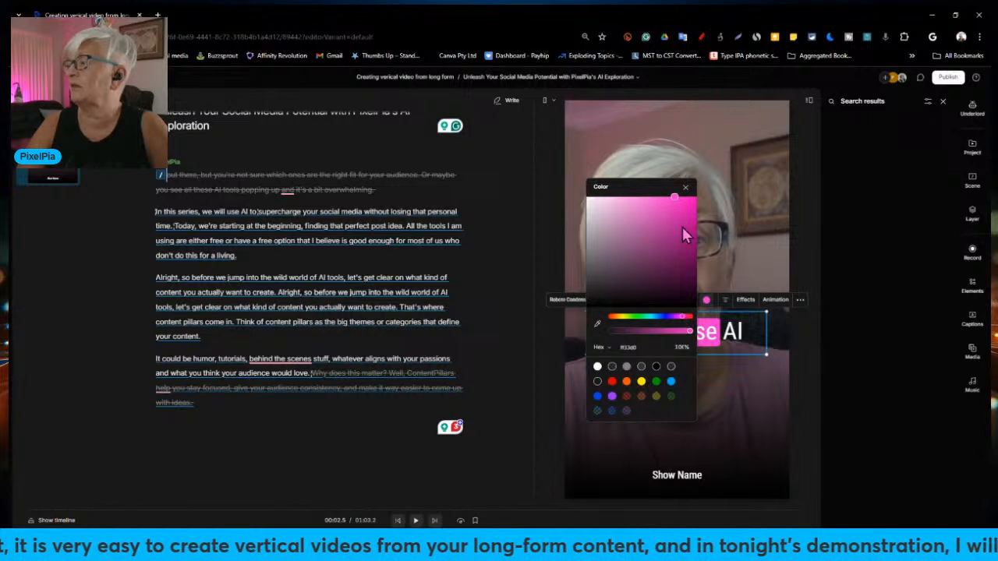
click(659, 202)
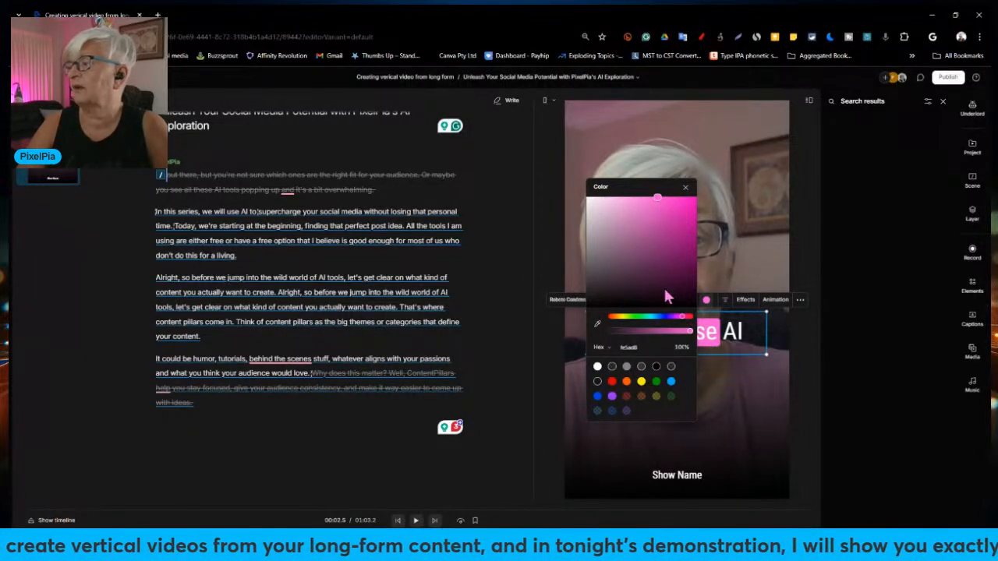
click(686, 187)
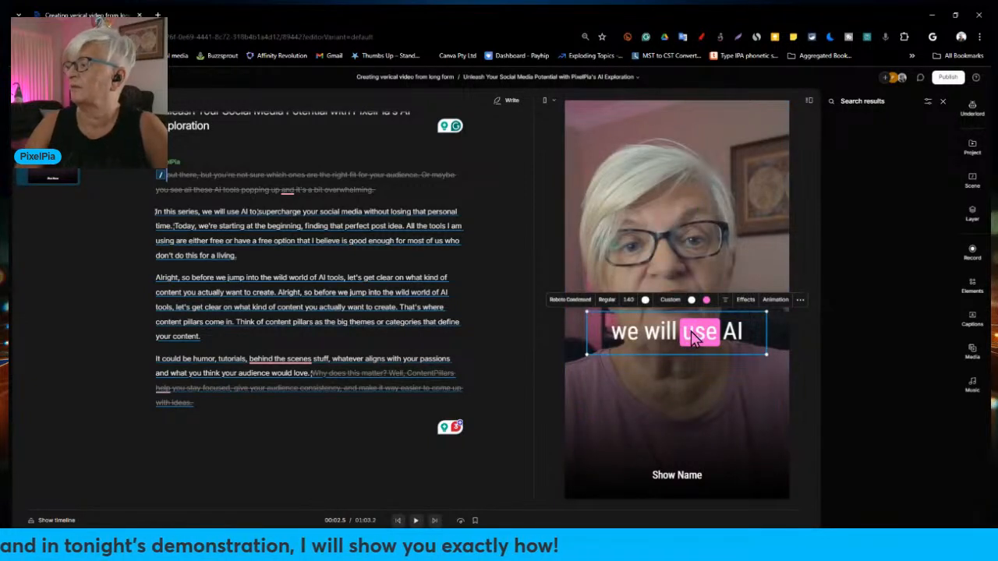
- Set the caption text to Bold Italic at size 120 and apply the Shadow effect
click(574, 301)
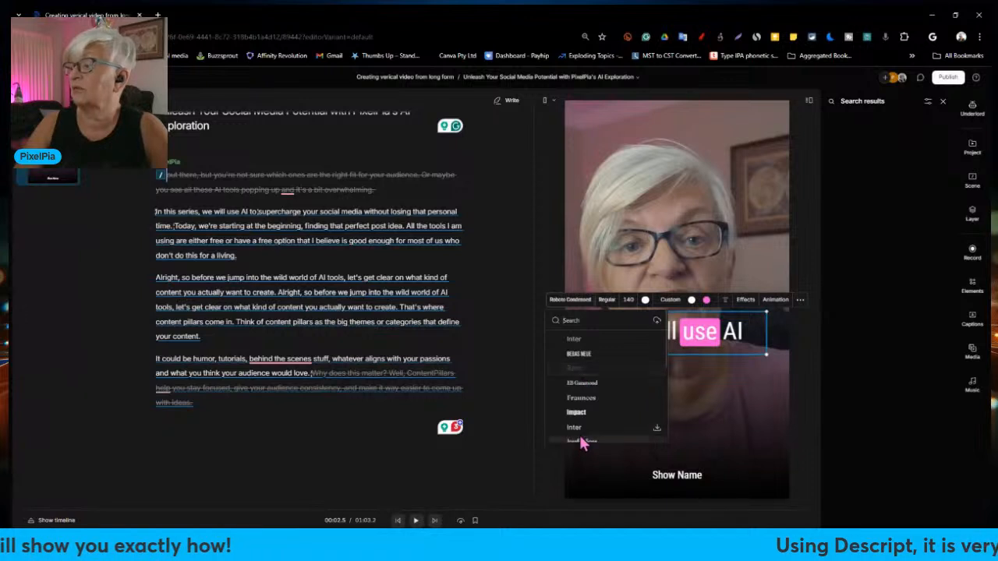
click(611, 306)
click(608, 303)
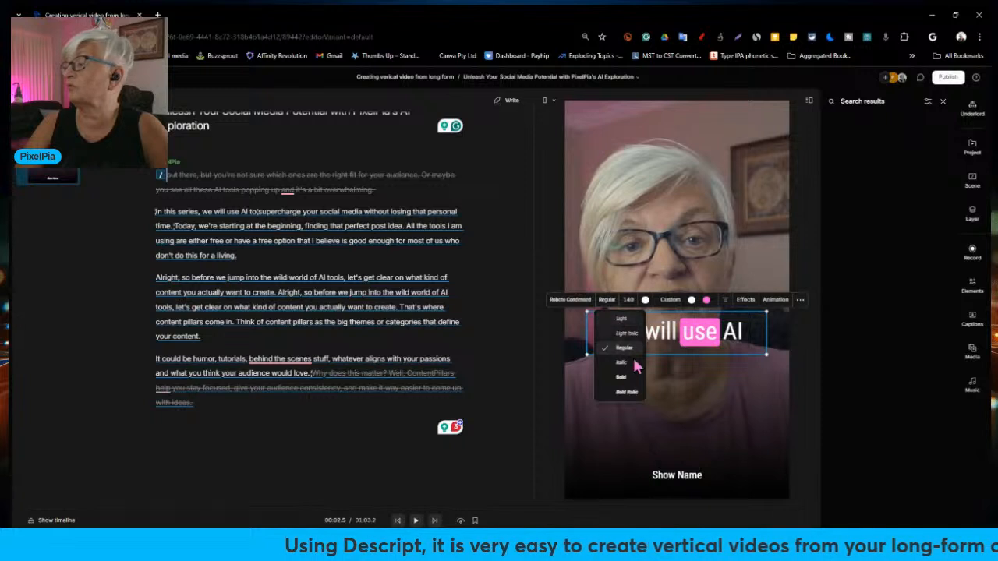
click(627, 391)
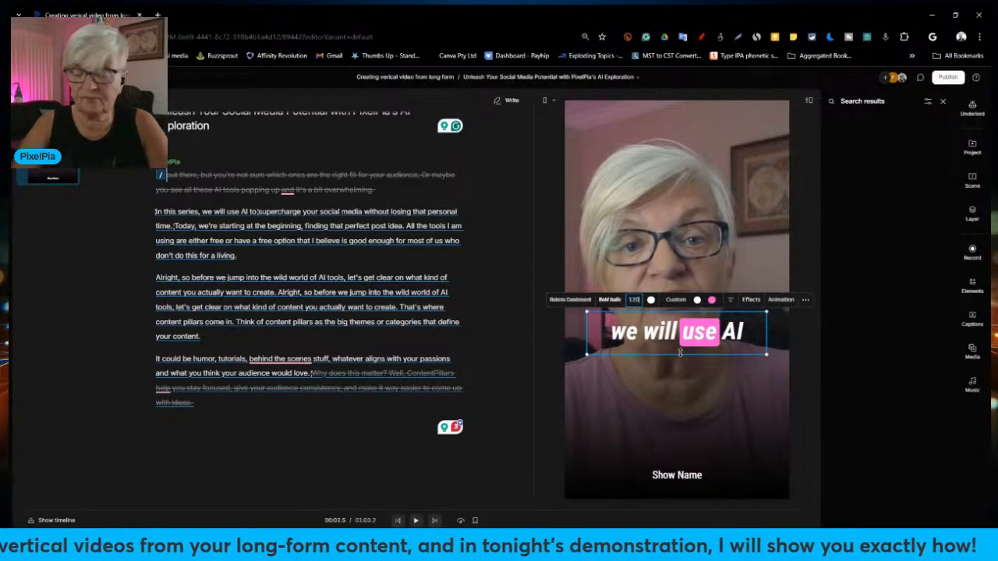
click(752, 299)
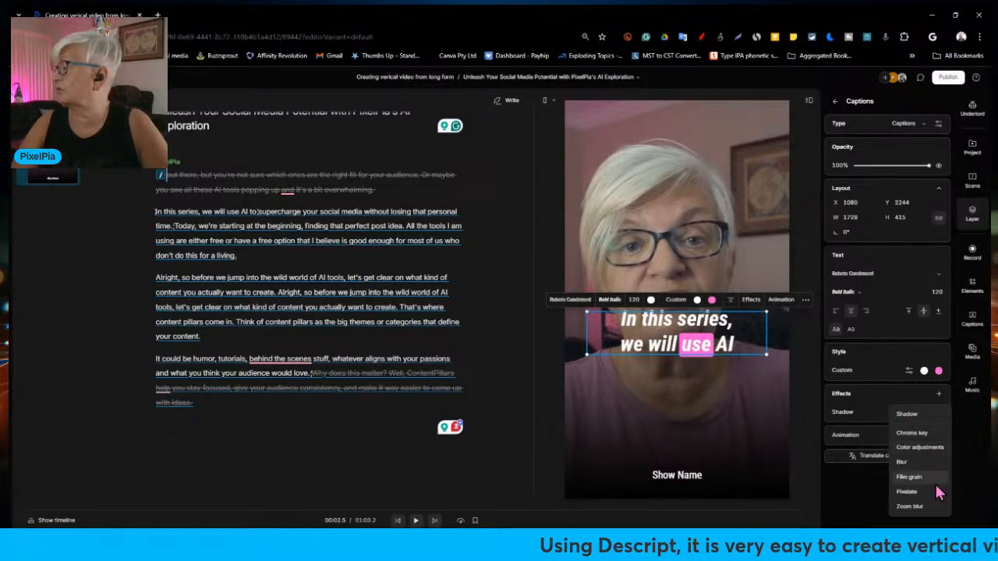
click(908, 414)
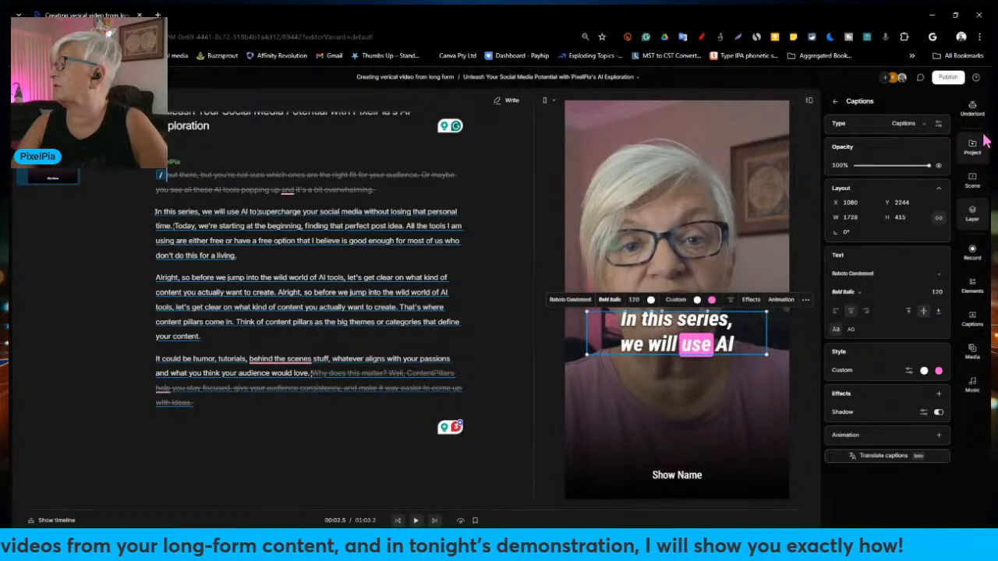
- Try the Karaoke: Preview caption style on all scenes and delete the extra caption layer it adds
click(973, 287)
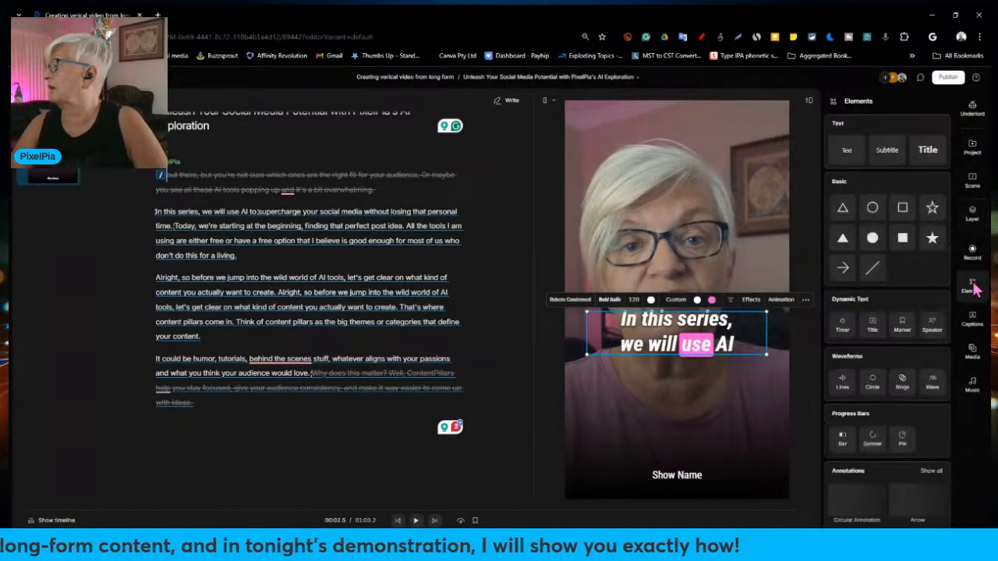
click(975, 324)
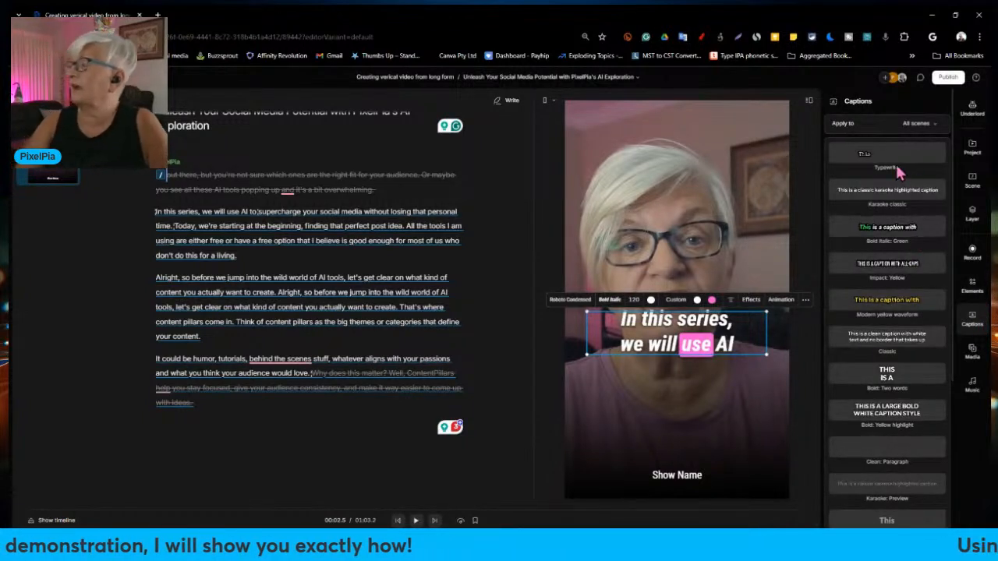
scroll(897, 205, down, 3)
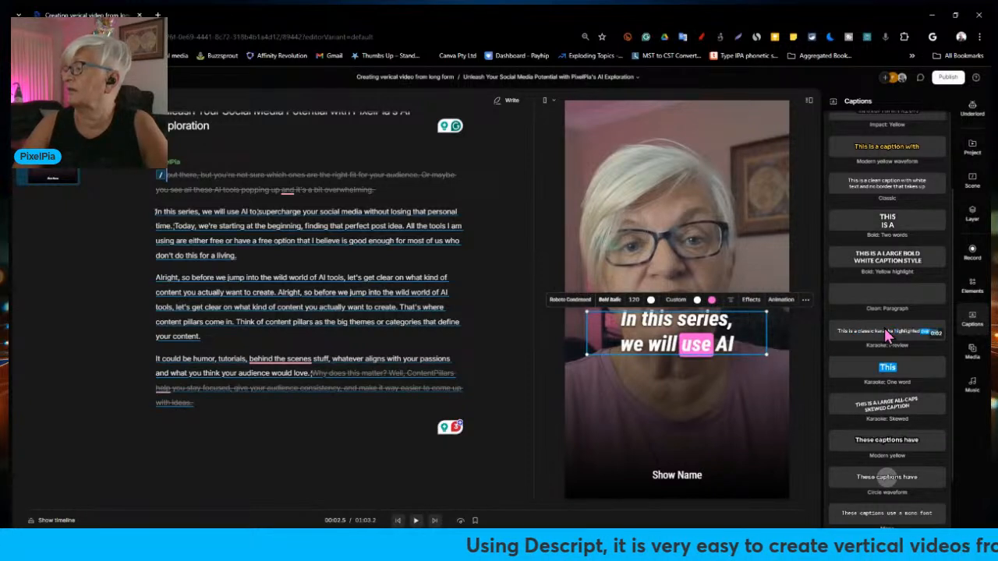
click(887, 333)
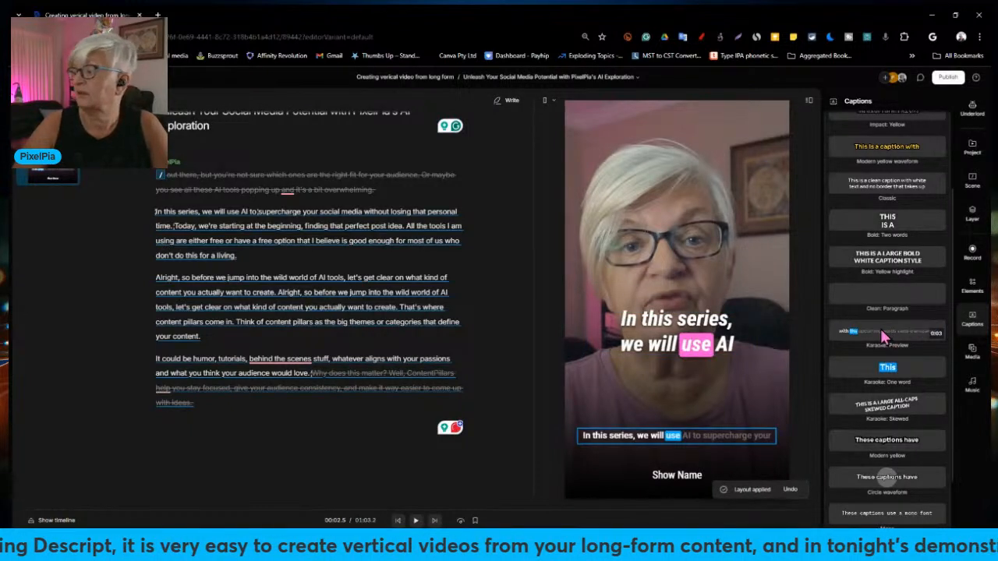
click(711, 345)
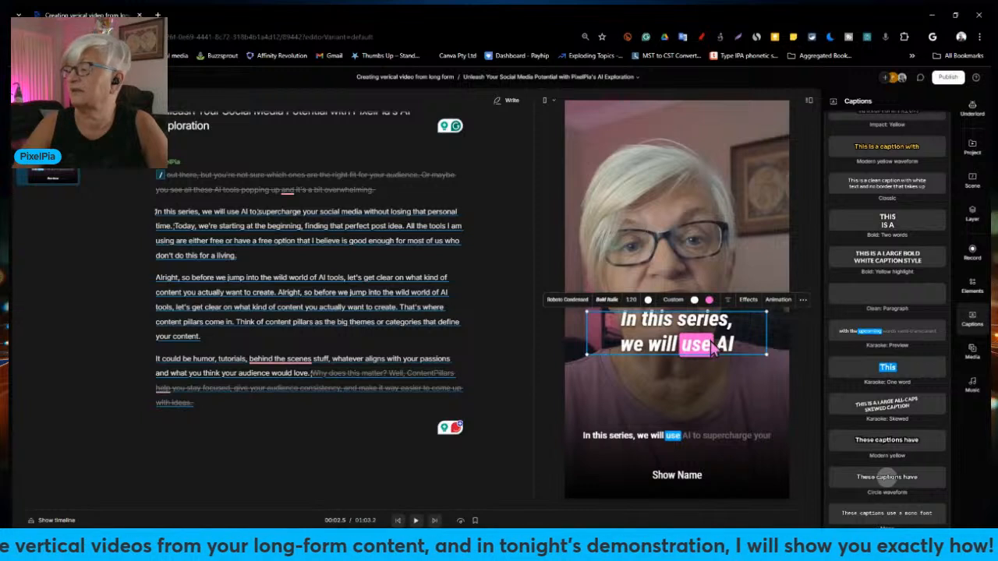
click(704, 442)
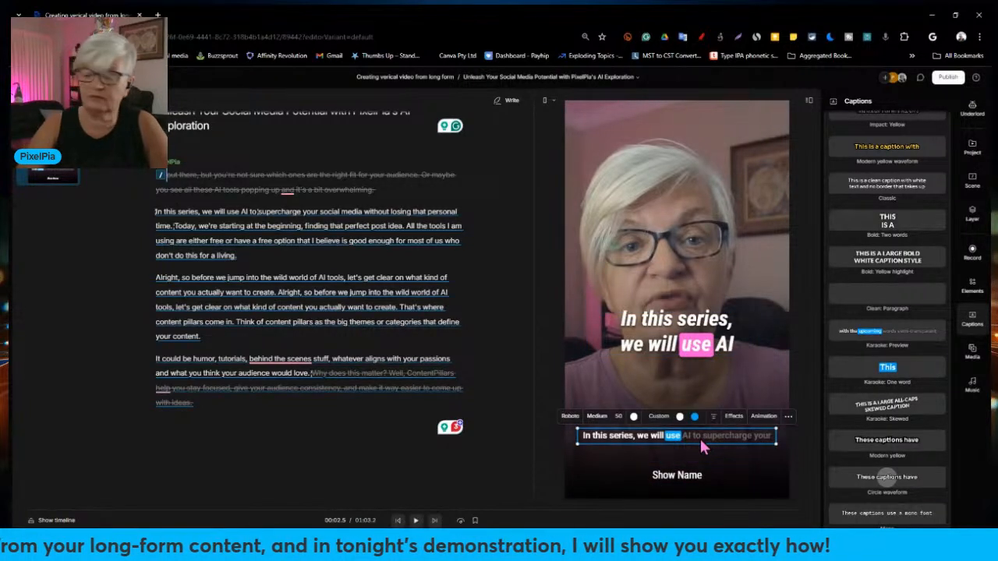
key(Delete)
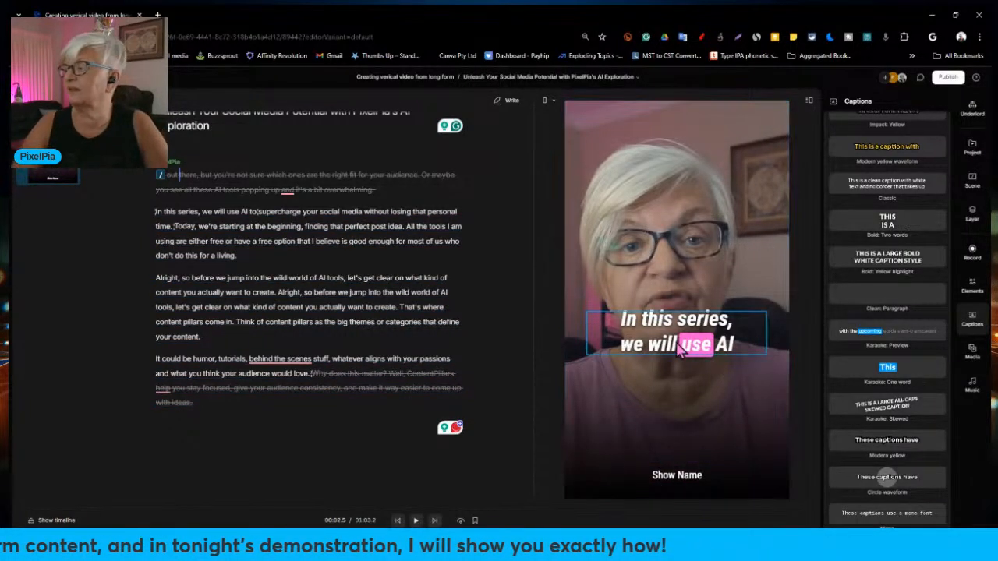
- Move the captions down to chest height in the frame and delete the Show Name text
drag(679, 351, 679, 410)
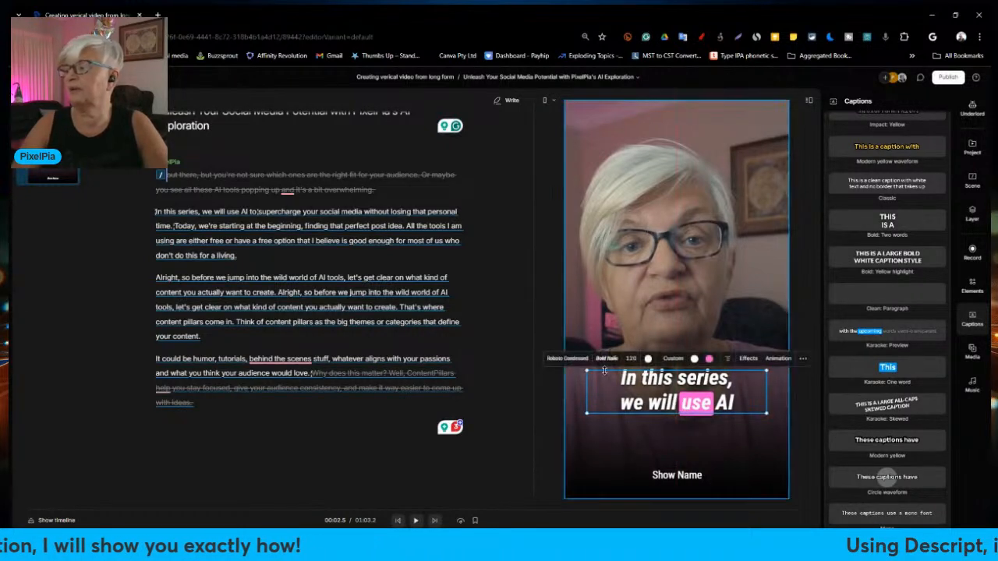
click(672, 479)
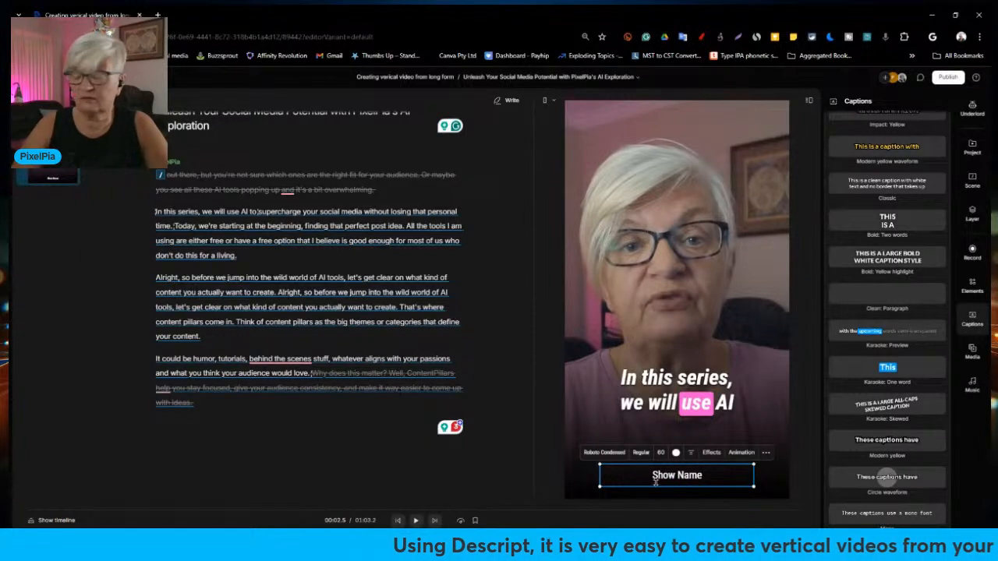
key(Delete)
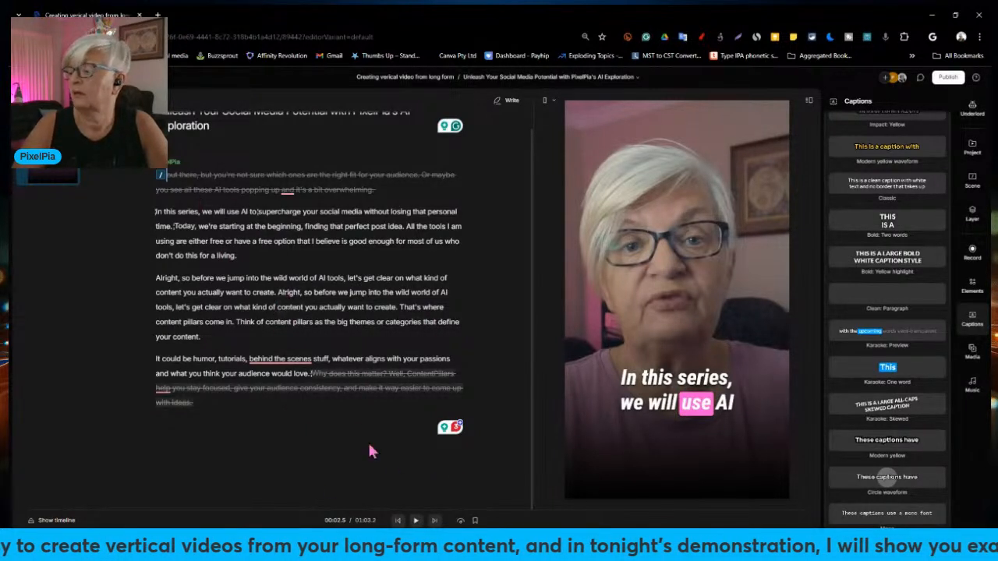
- Play the edited clip to check the restyled captions
click(416, 520)
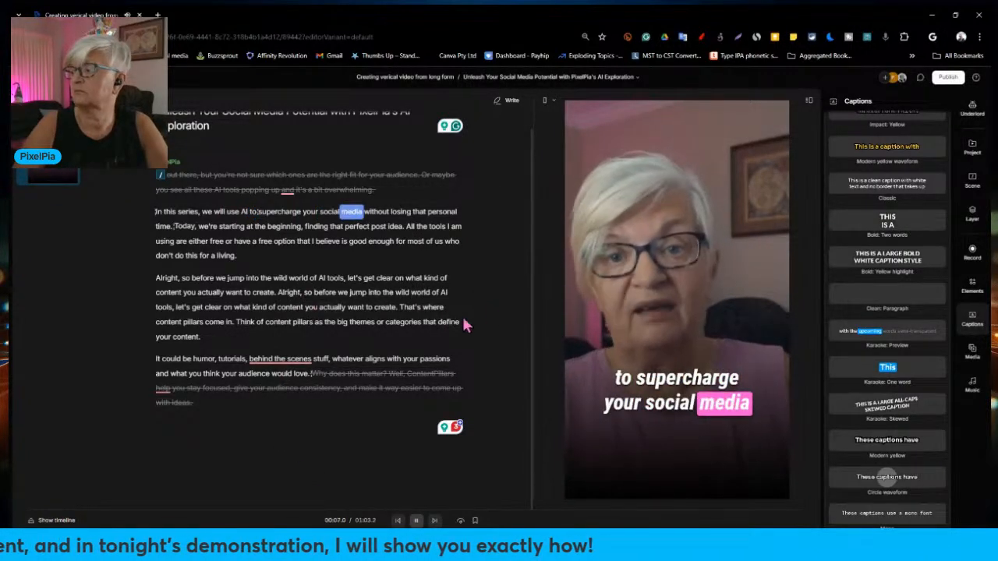
- Replay the clip from the word "supercharge" to check the restyled captions
key(space)
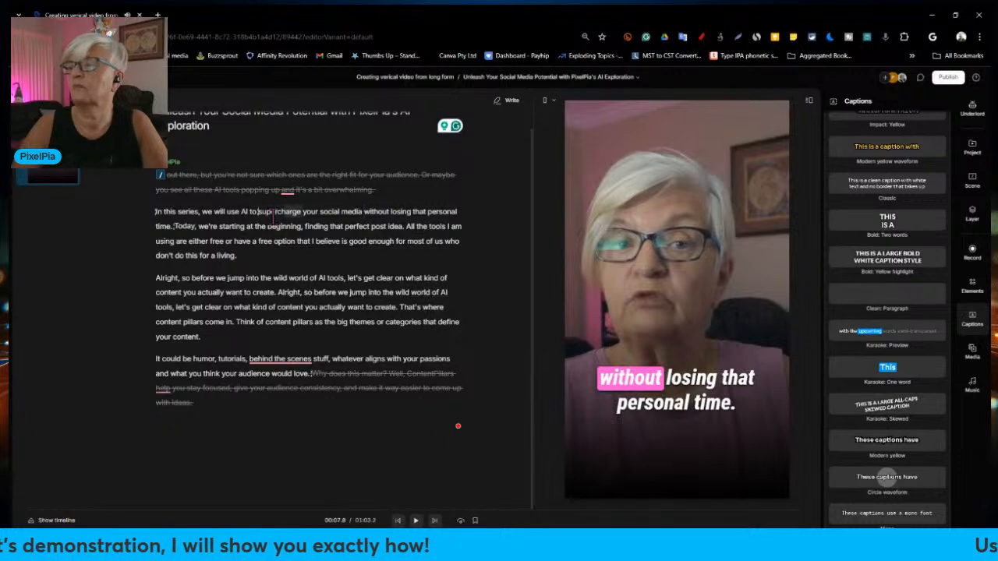
click(274, 217)
key(space)
key(space)
- Undo the recent caption restyling, the Show Name removal and the deletion of the "Well, that's where I come in" passage
key(ctrl+z)
key(ctrl+z)
key(ctrl+z)
key(ctrl+z)
key(ctrl+z)
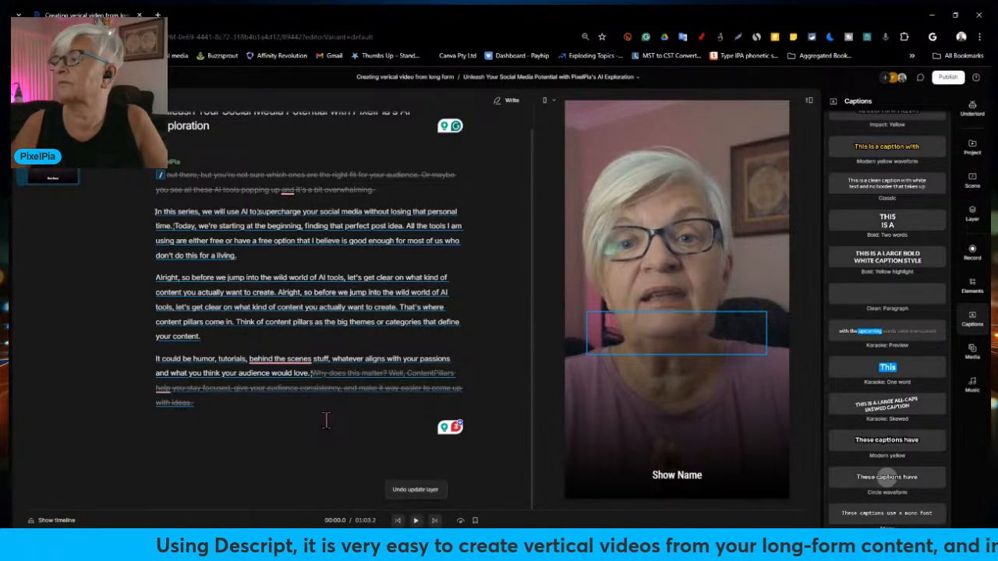
key(ctrl+z)
key(ctrl+z)
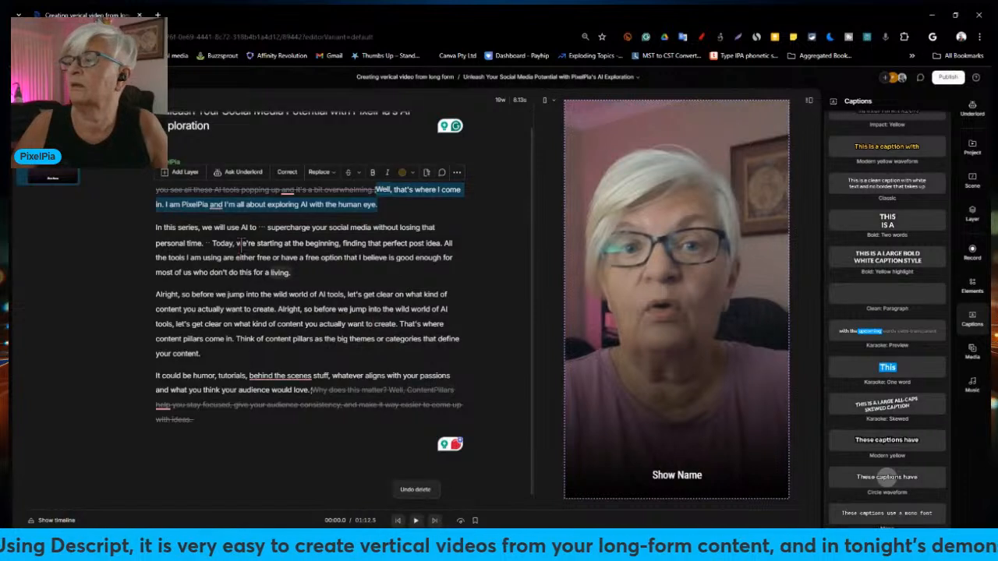
- Play the clip from just before "supercharge" to review the original caption style
click(254, 227)
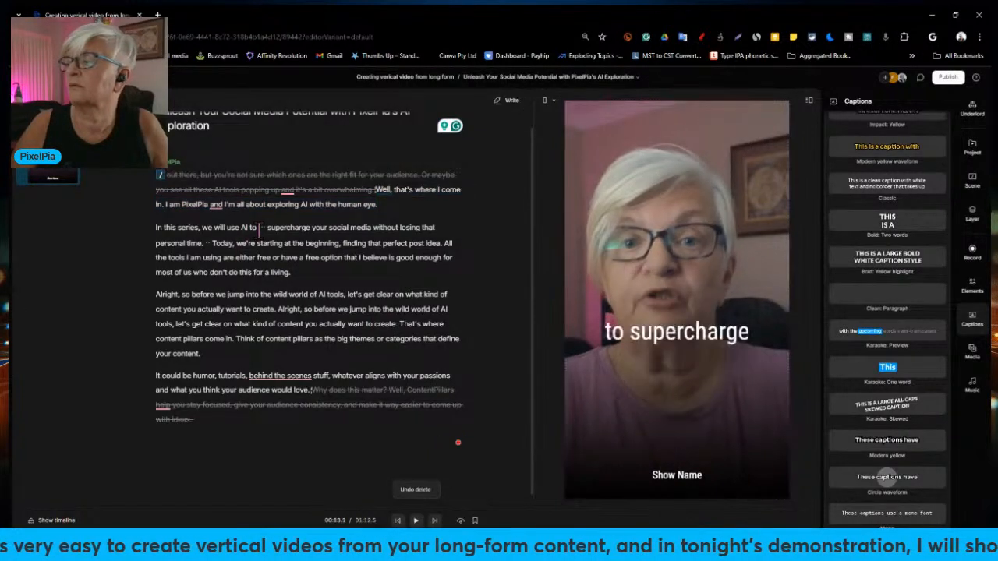
key(space)
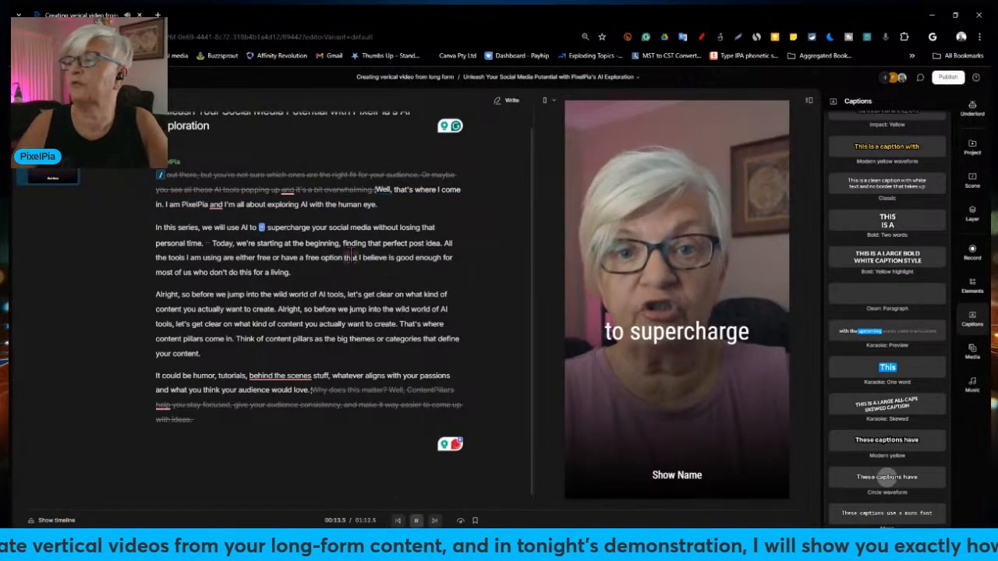
key(space)
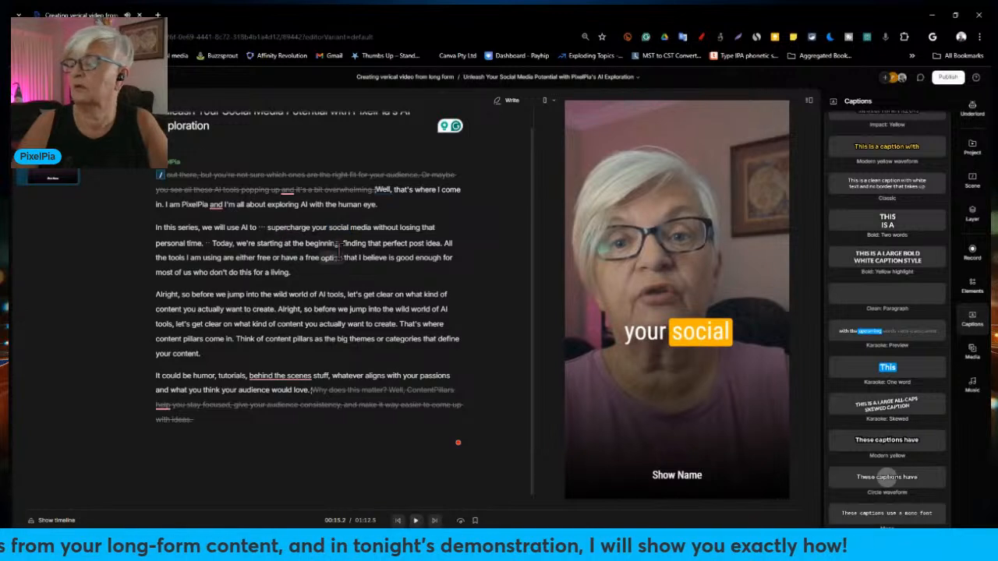
- Change the captions' active-word highlight colour to pink
click(260, 227)
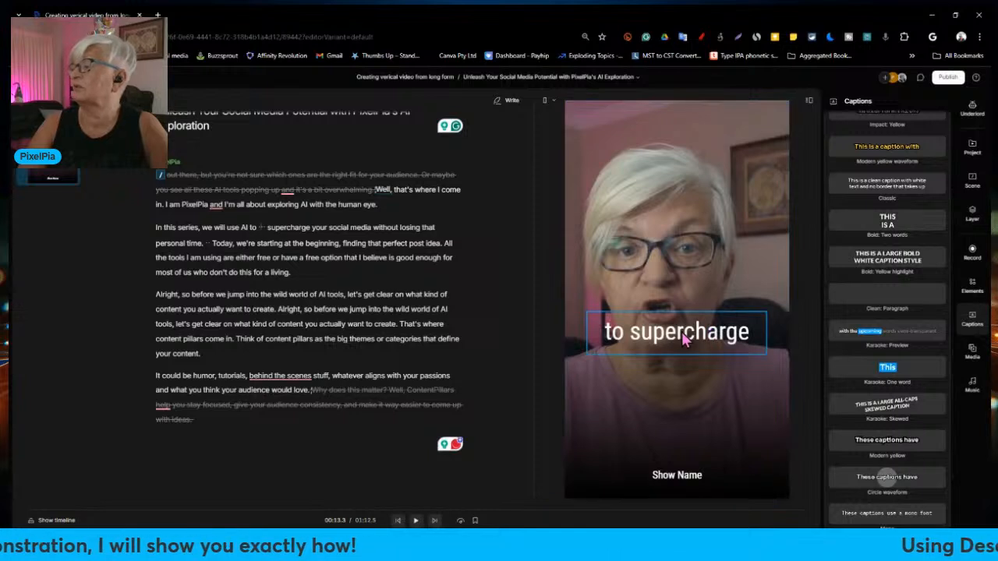
drag(694, 333, 694, 392)
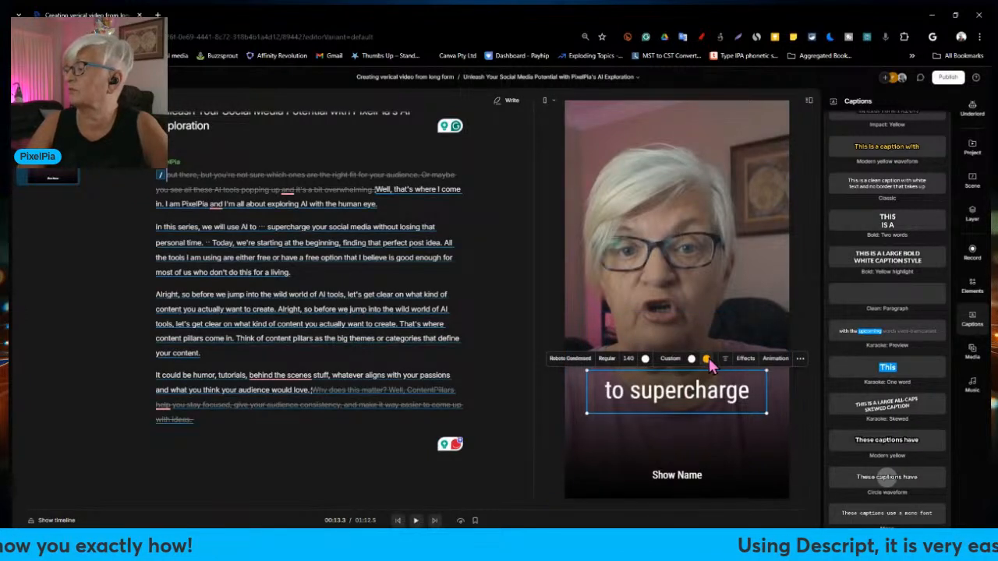
click(708, 360)
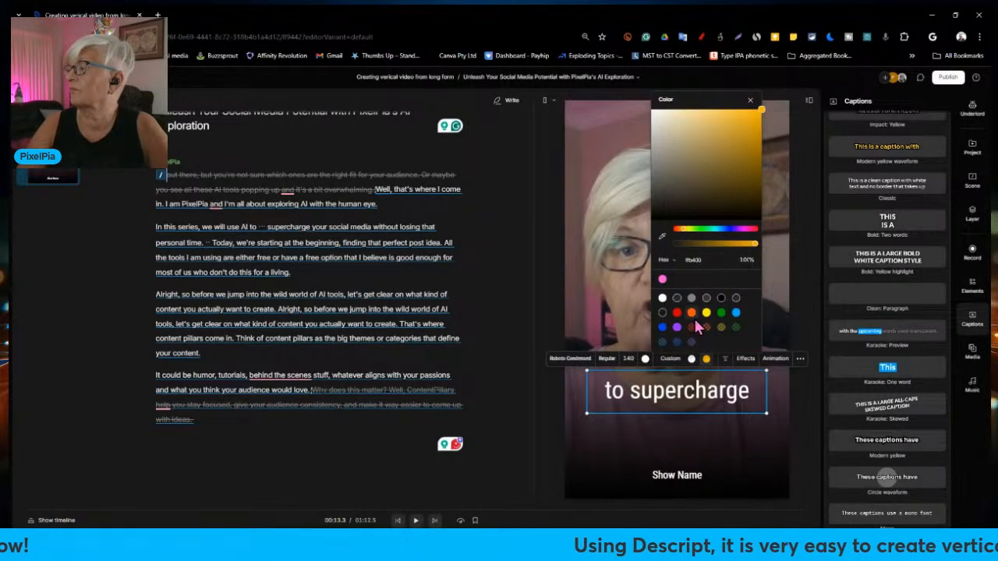
click(747, 230)
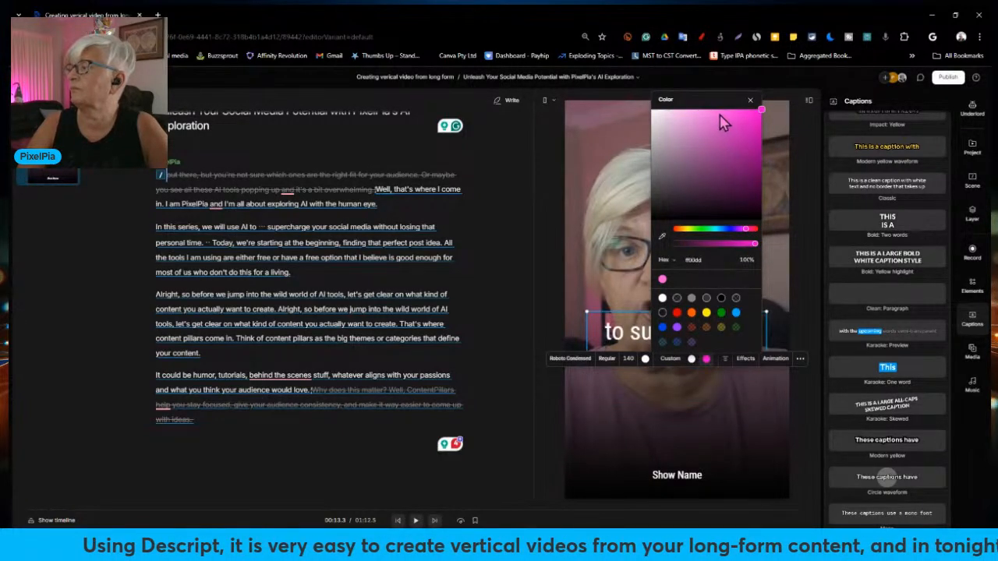
click(692, 429)
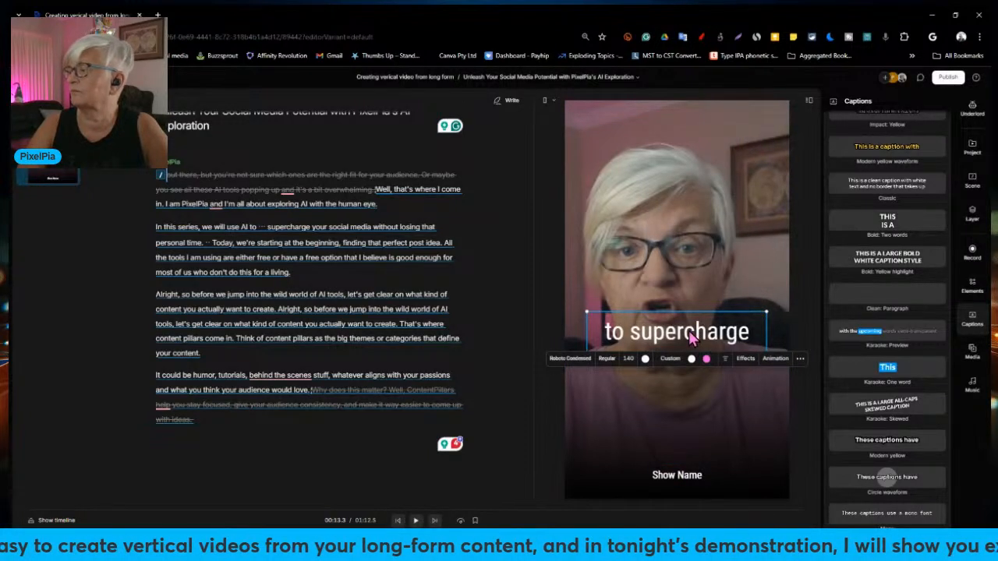
- Review the available caption effects and custom style settings, and play the clip to check the active-word highlight
click(746, 359)
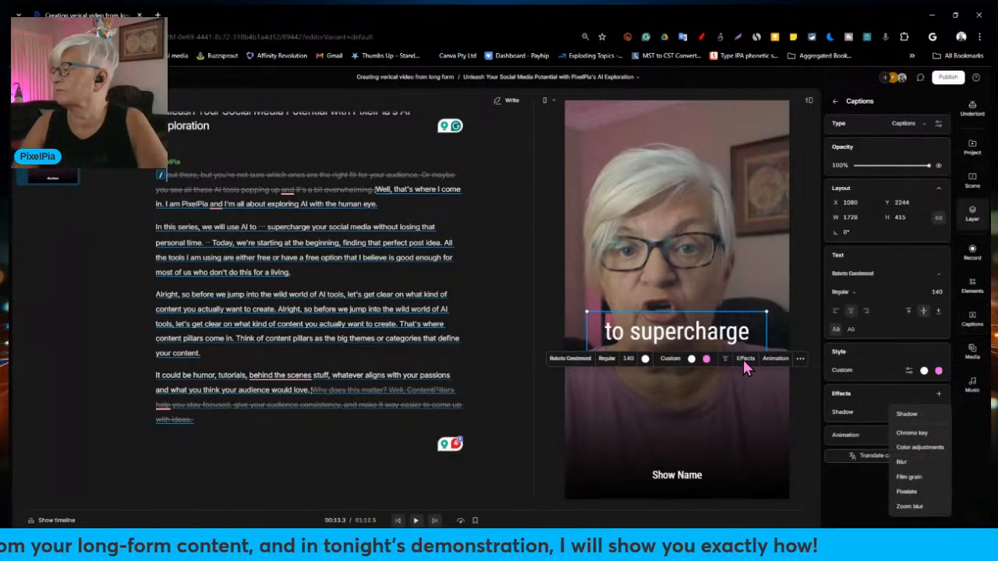
click(910, 377)
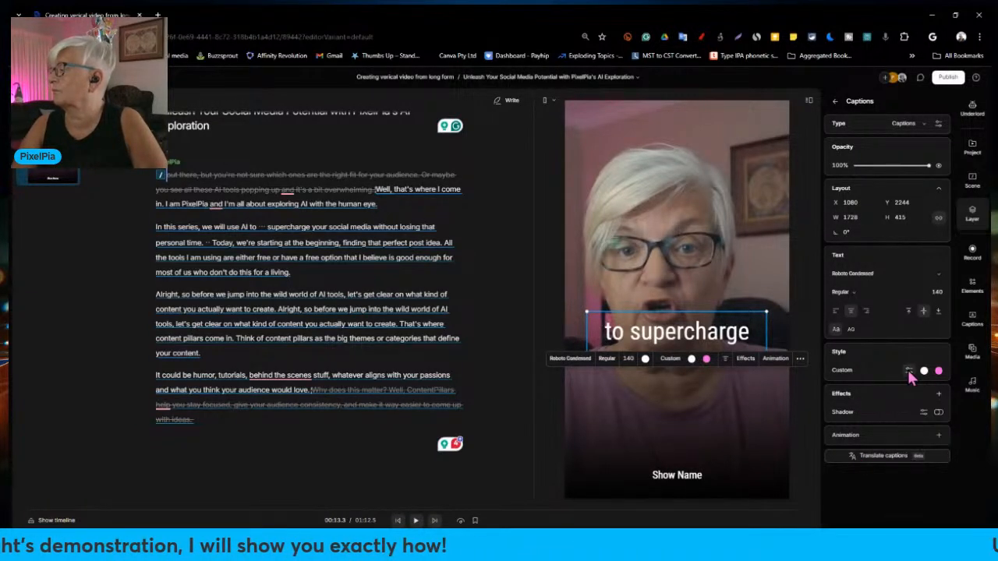
click(909, 373)
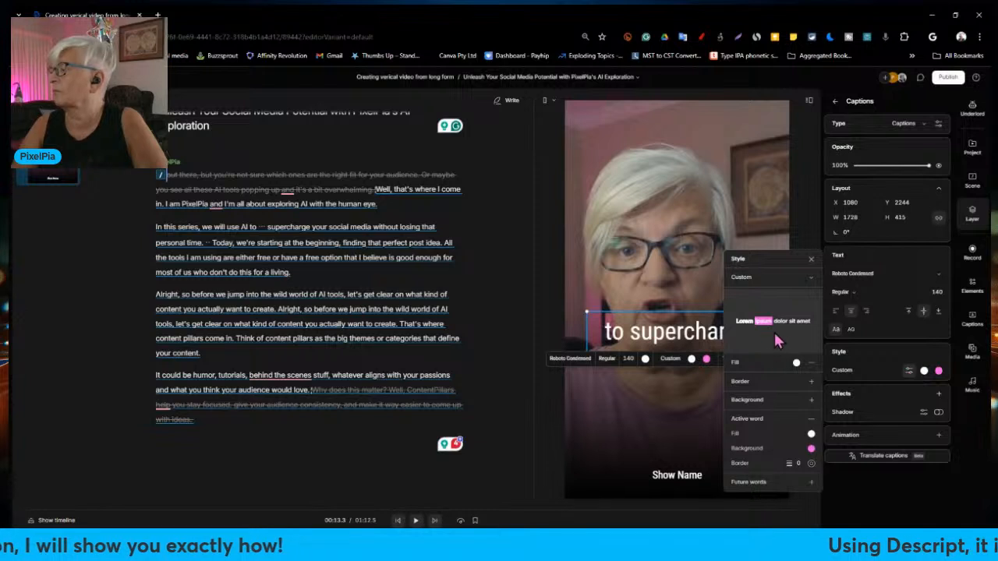
click(848, 477)
key(space)
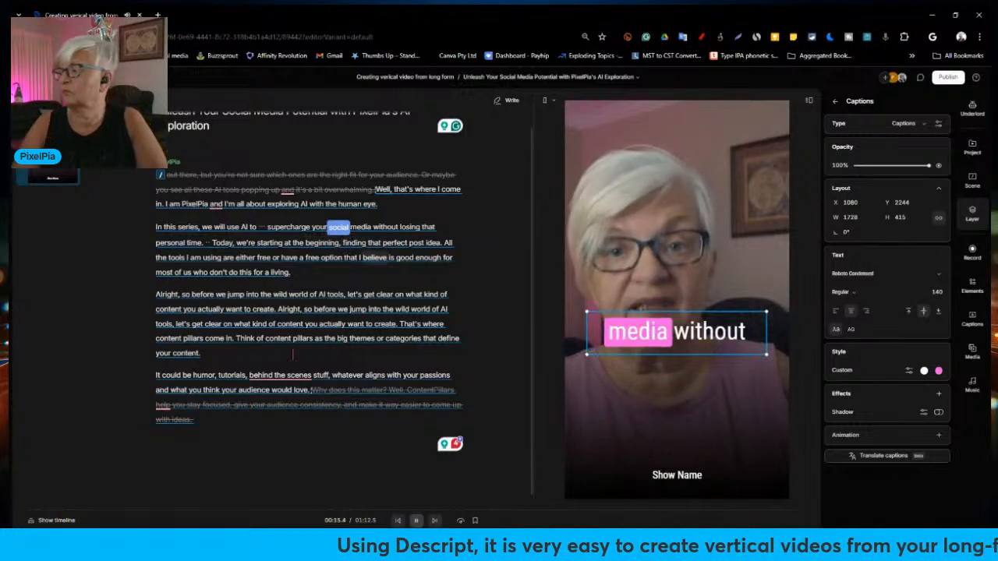
key(space)
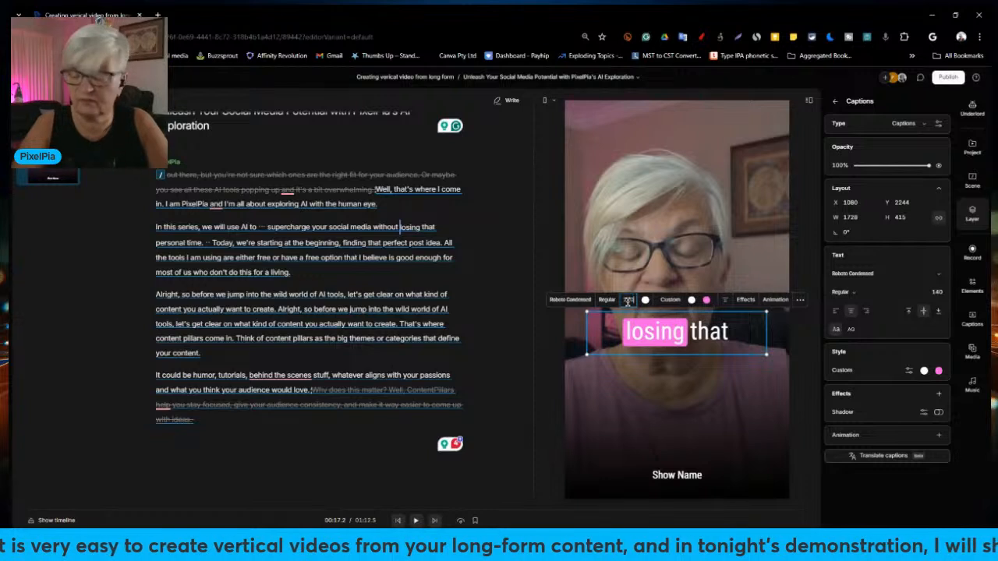
- Set the caption text size to 120 and move the captions down to chest height, at about Y 2749
click(694, 371)
click(669, 353)
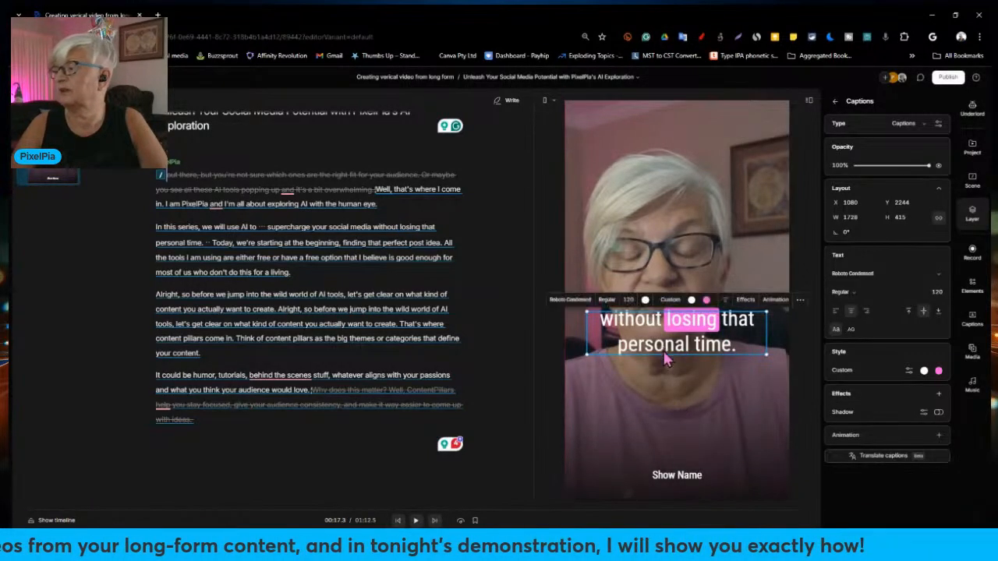
drag(667, 353, 672, 406)
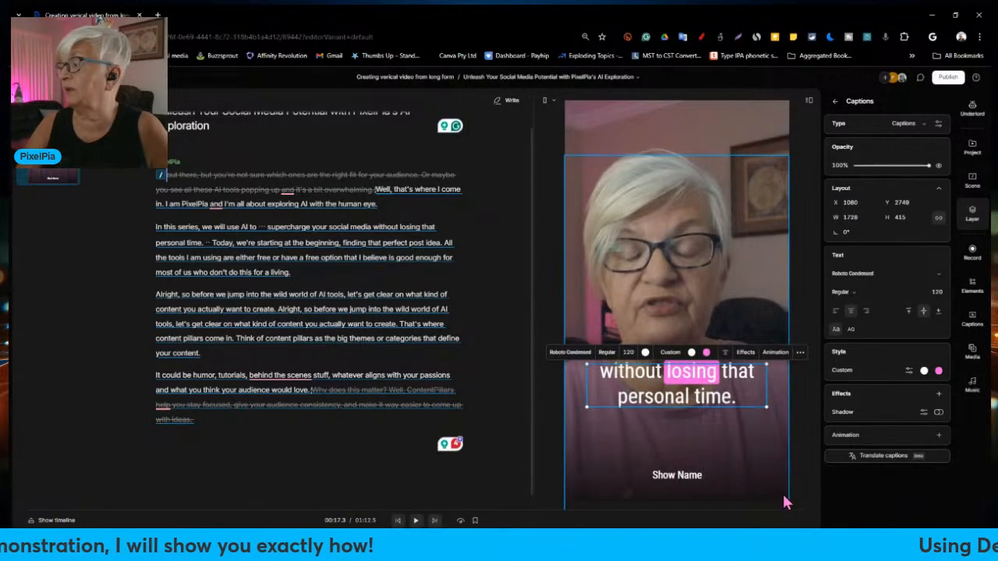
- Delete the Show Name title from the bottom of the video frame
click(680, 479)
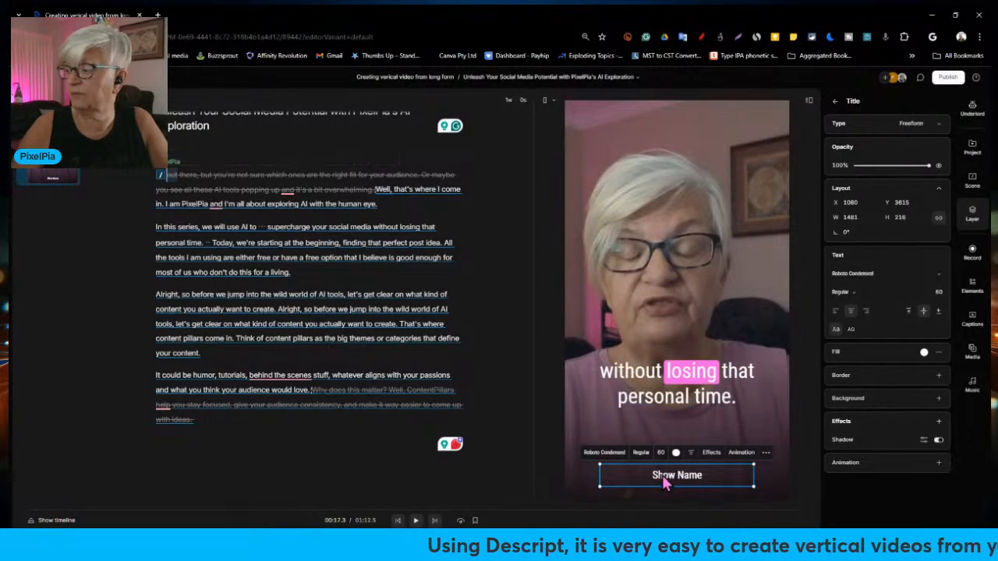
click(585, 425)
click(646, 479)
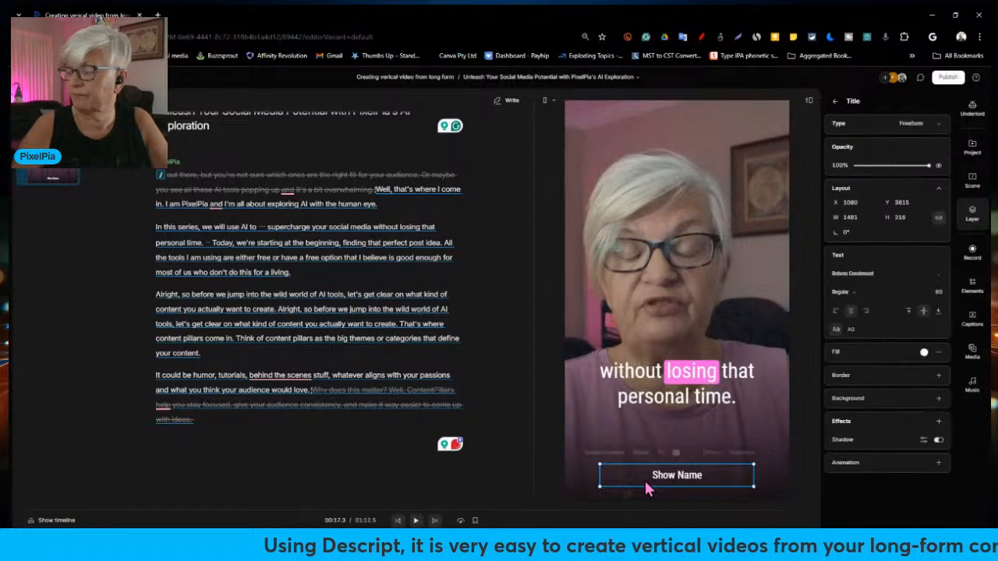
key(Delete)
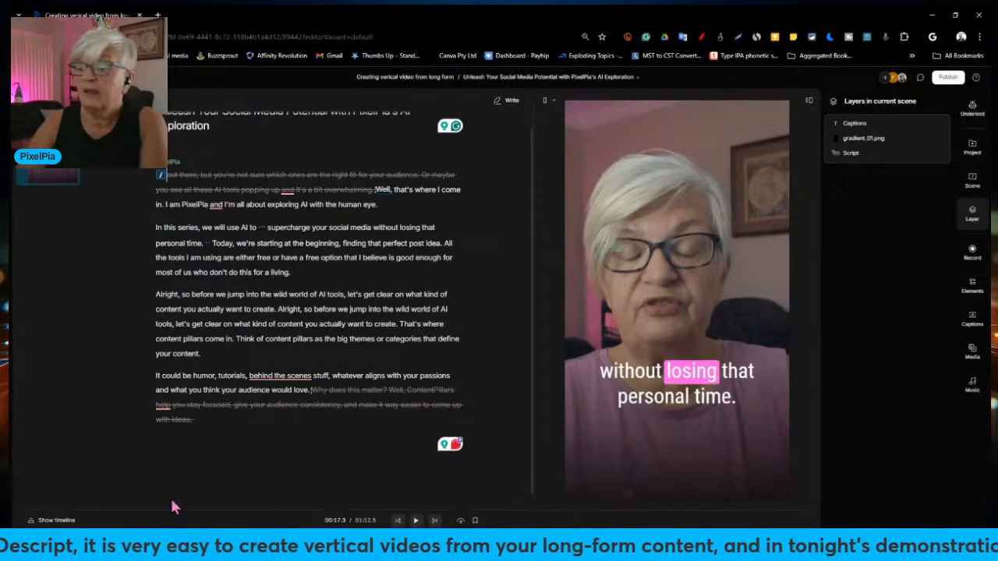
- Show the timeline enlarged and shift the gradient_01.png overlay down in the frame to about Y 2185
click(54, 520)
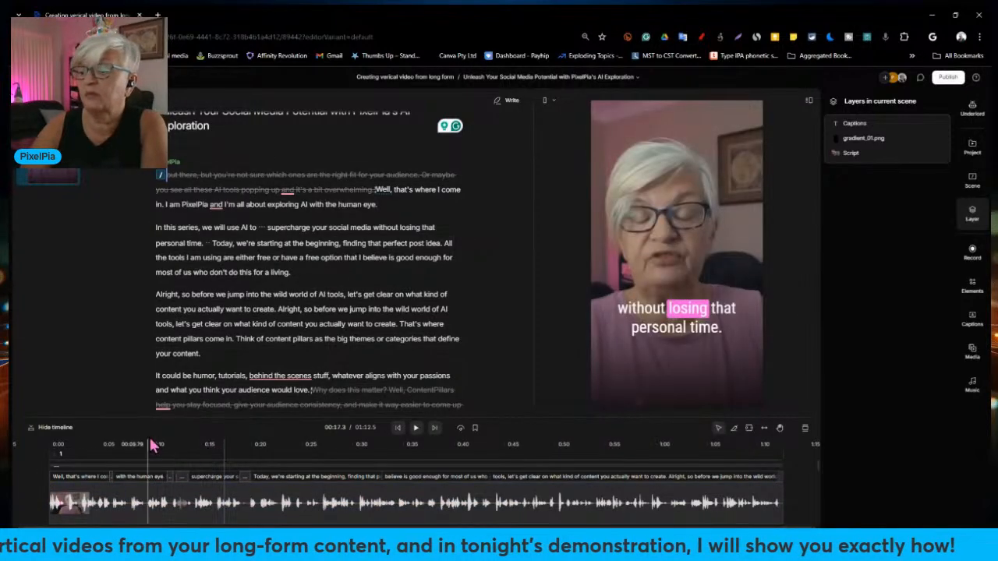
drag(133, 417, 134, 326)
click(69, 460)
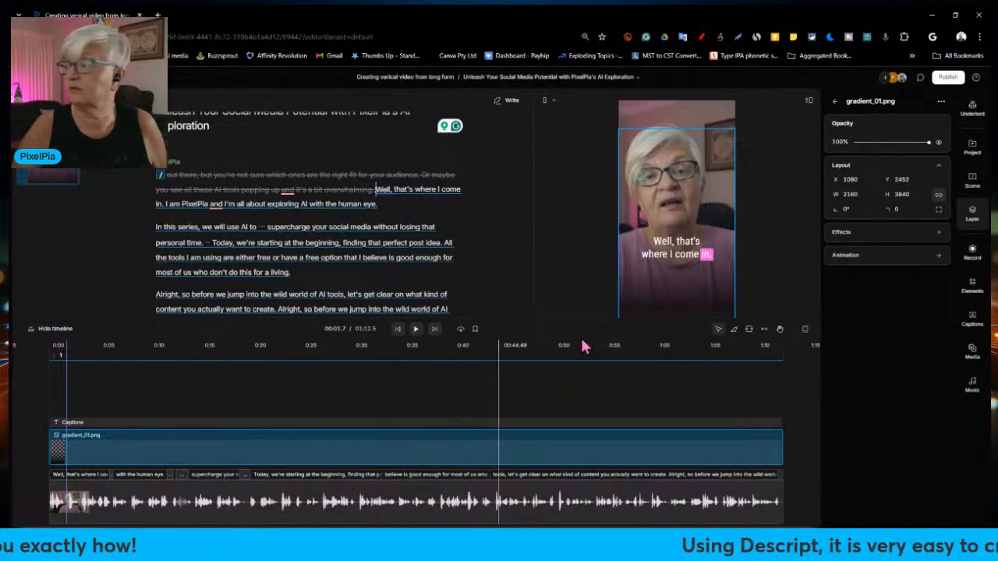
drag(655, 302, 654, 283)
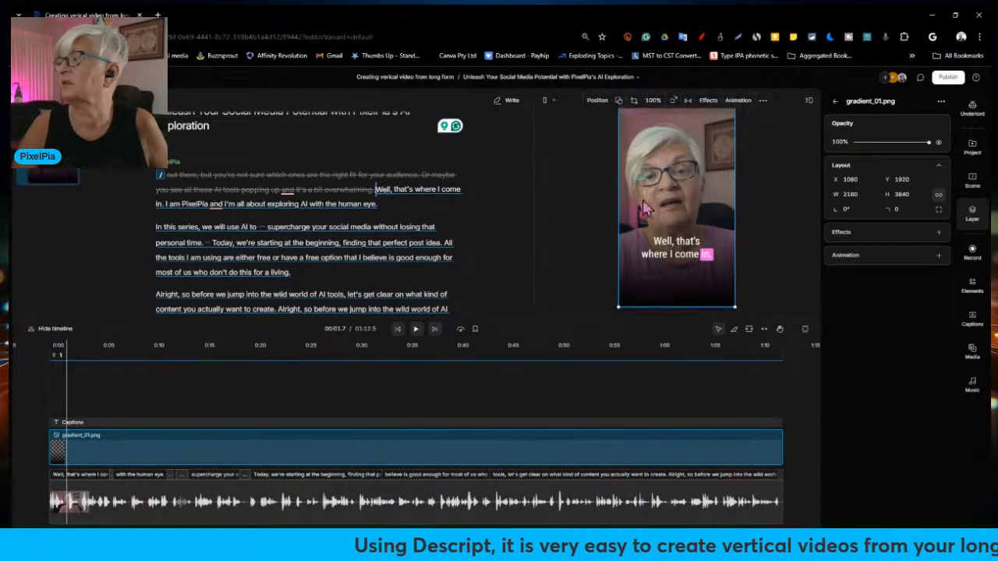
click(552, 244)
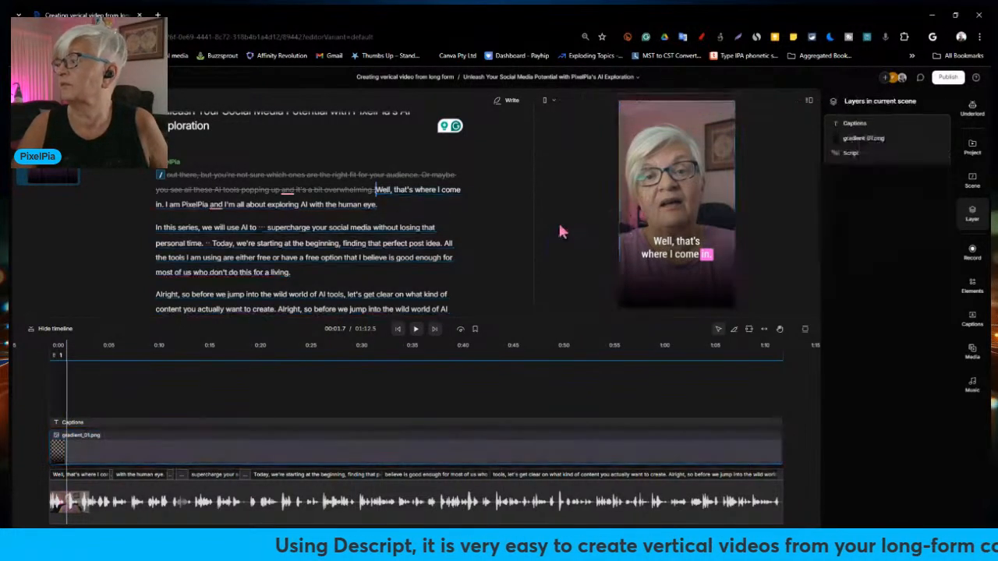
click(660, 286)
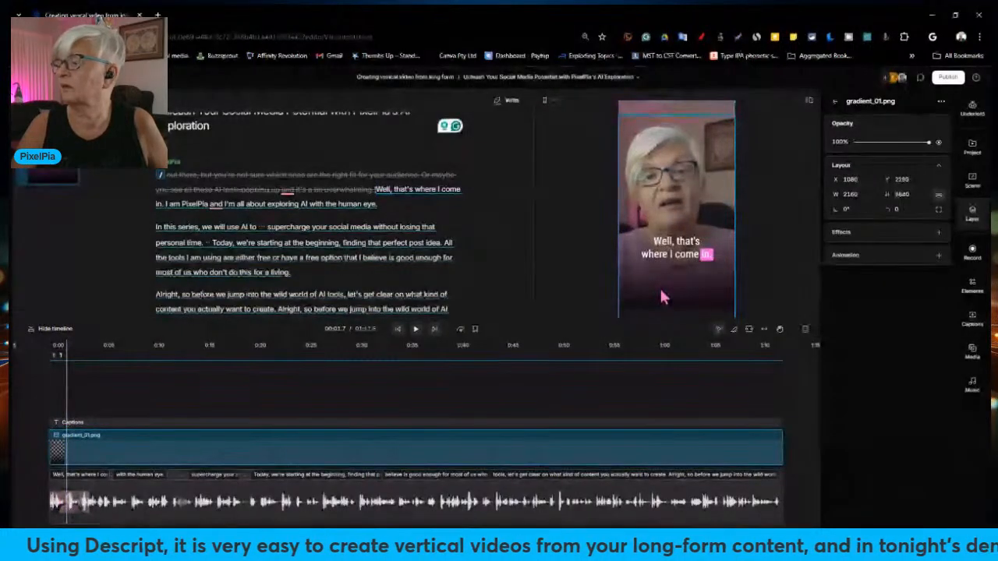
- Try deleting the gradient_01.png overlay to compare the picture without it, and undo the deletion
click(366, 447)
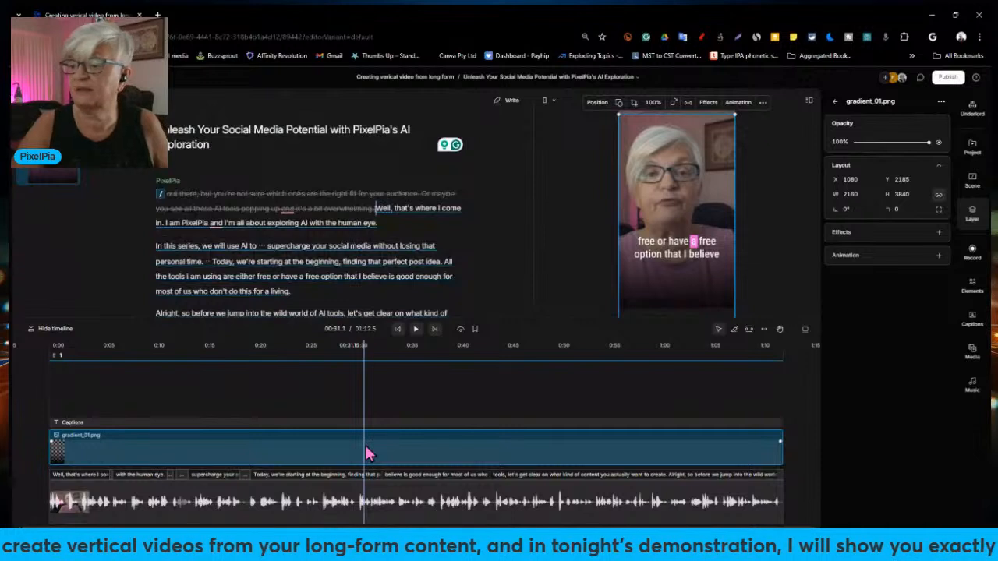
key(Delete)
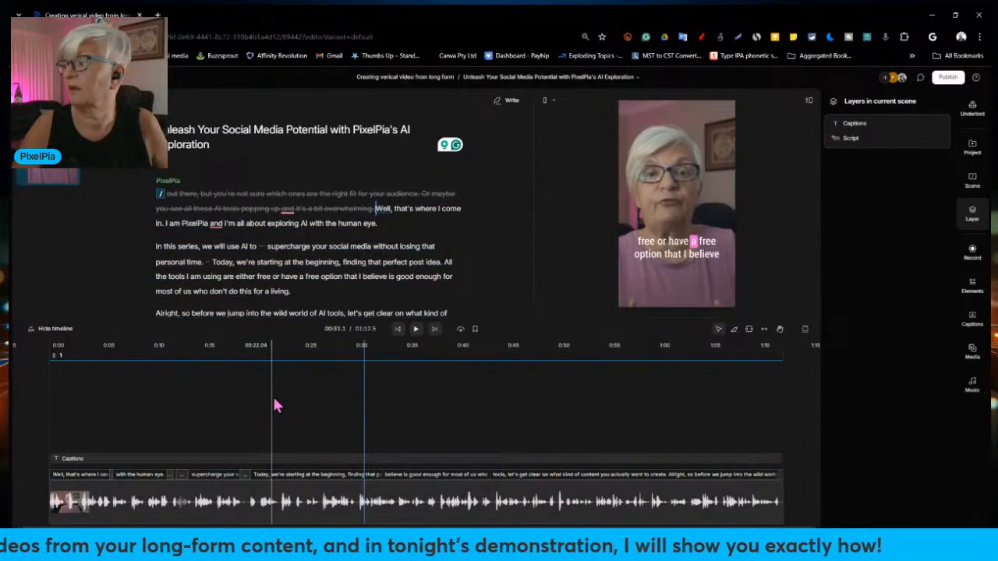
key(ctrl+z)
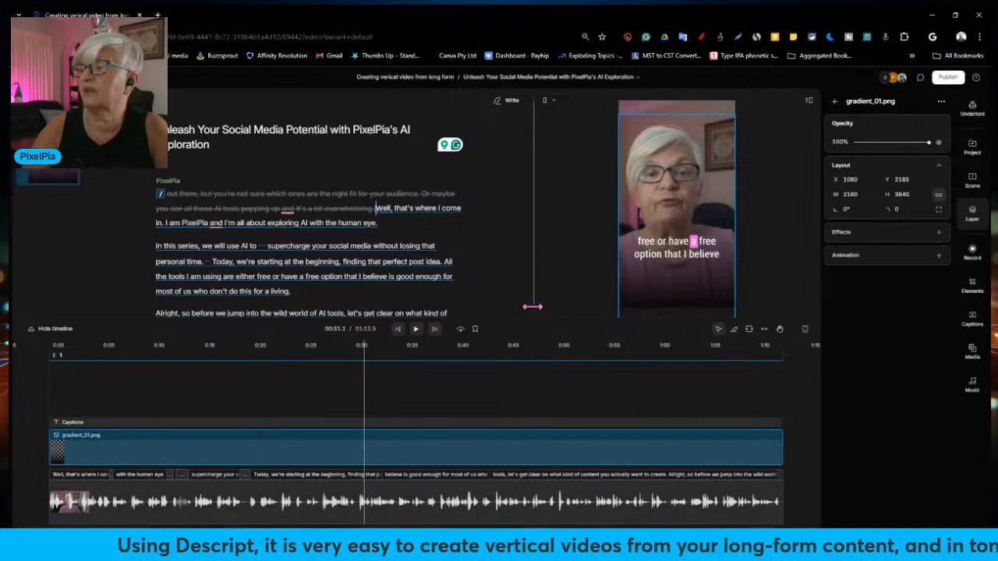
- Hide the timeline and play the clip to check the captions over the gradient
click(55, 329)
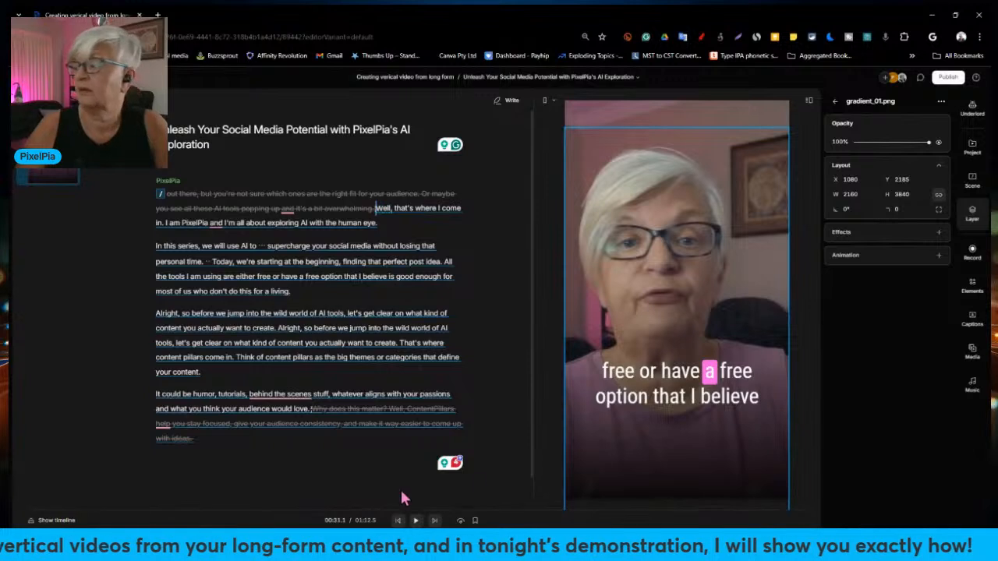
click(416, 520)
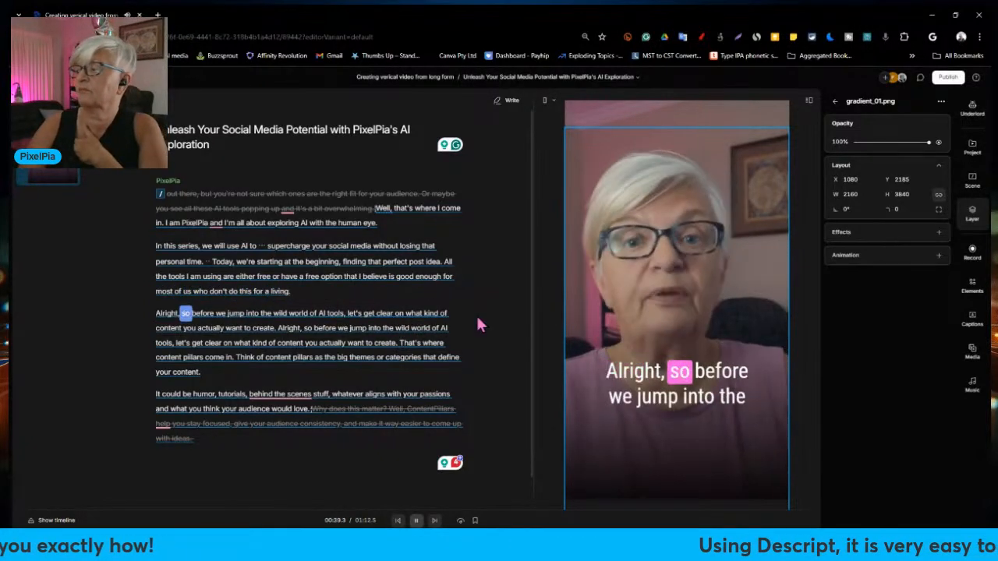
click(540, 375)
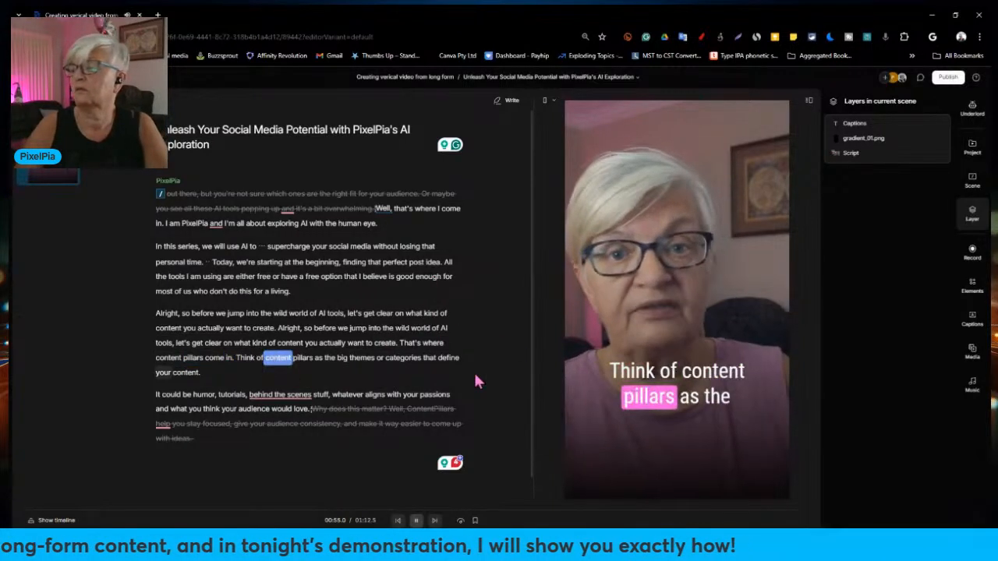
key(space)
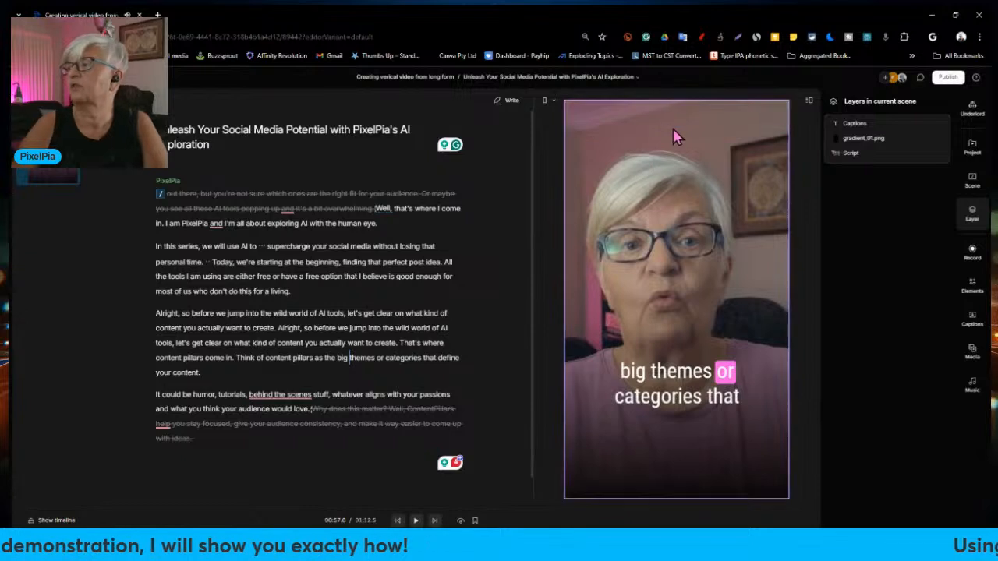
- Switch to the composition "Discovering the Power of Content Pillars with Writer.me"
click(636, 75)
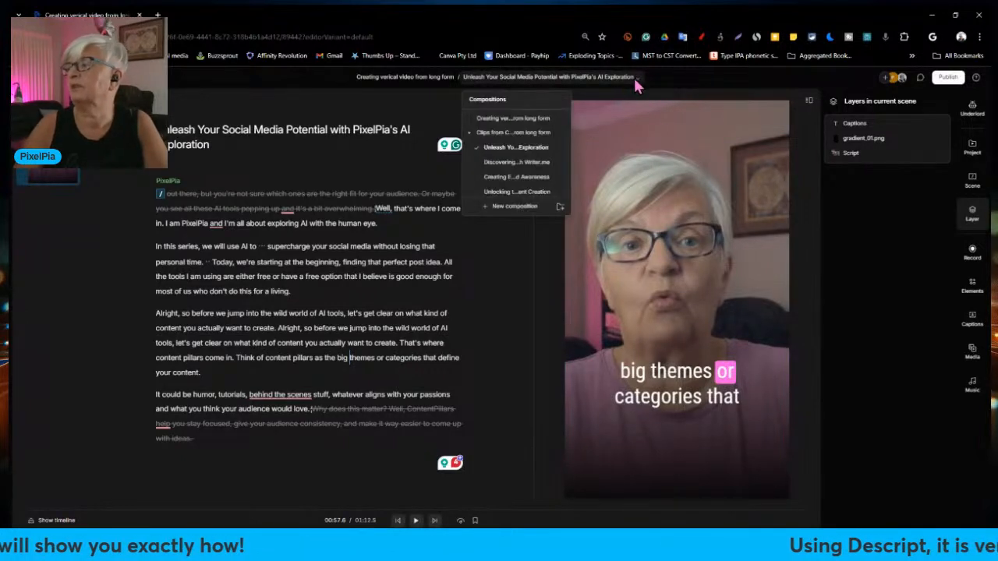
click(521, 163)
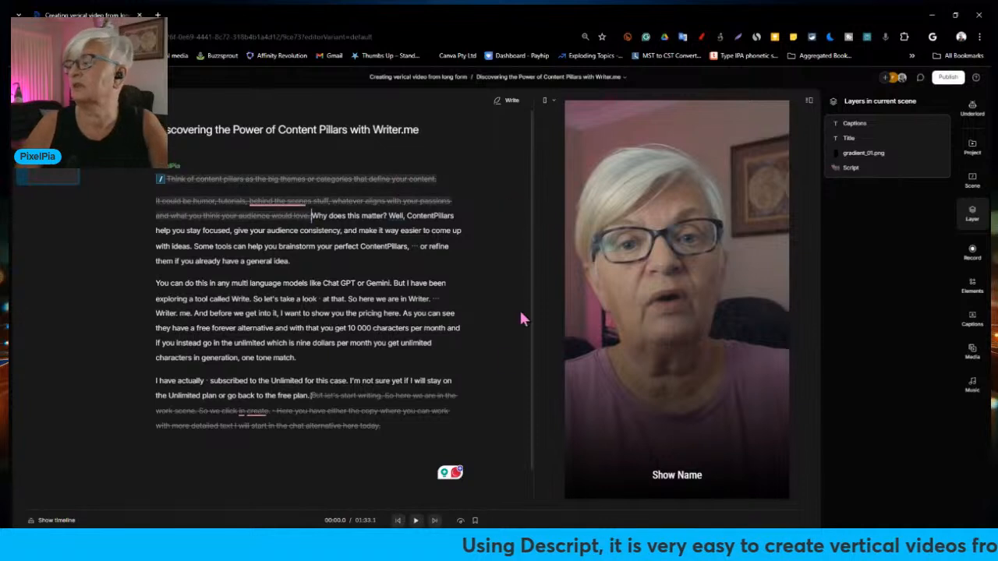
- Play the opening of the current clip to check its framing and captions, and pause it
click(415, 520)
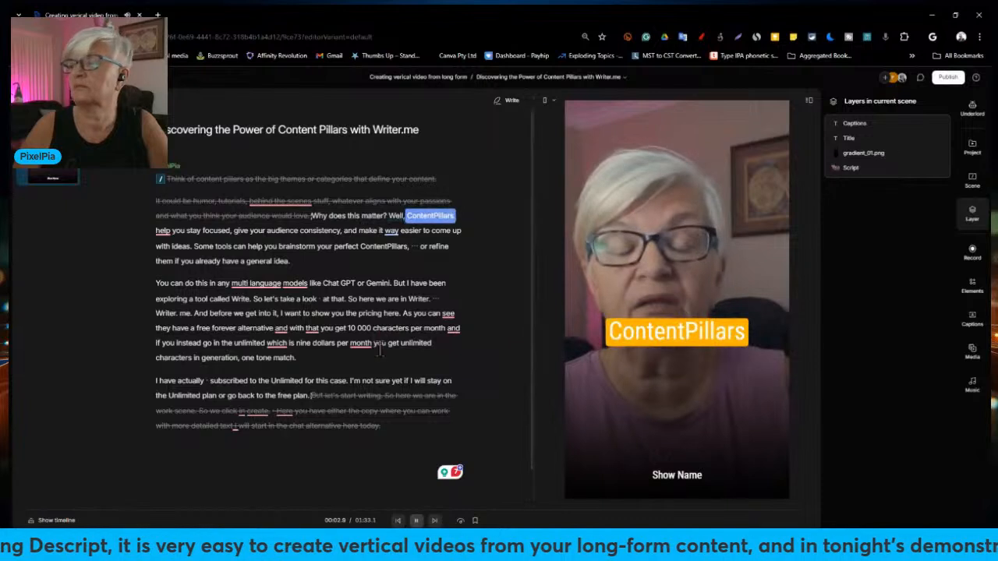
click(415, 520)
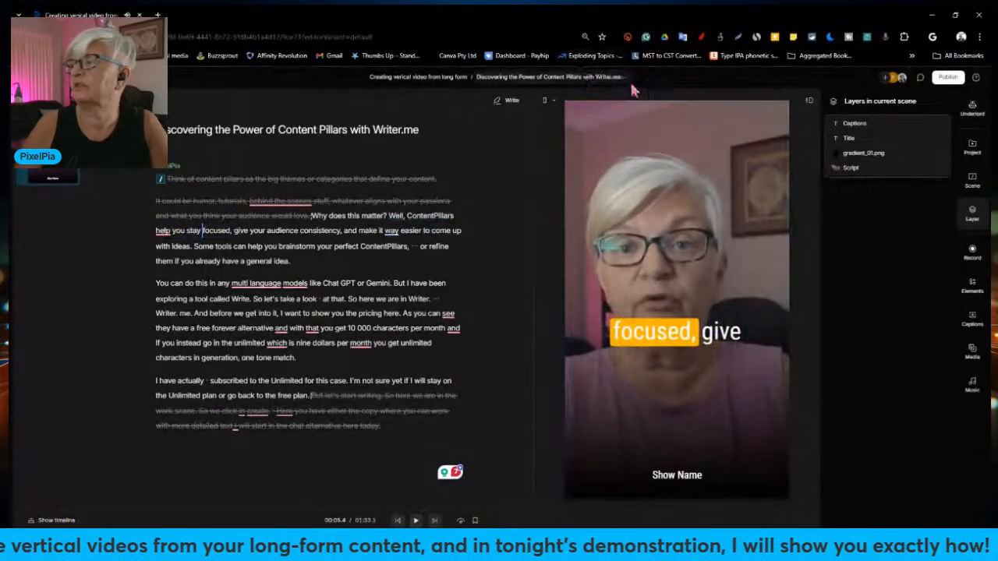
- Switch to the composition "Creating Engaging Content with Trend Awareness", play its opening and stop at the word "Okay" in the script
click(583, 76)
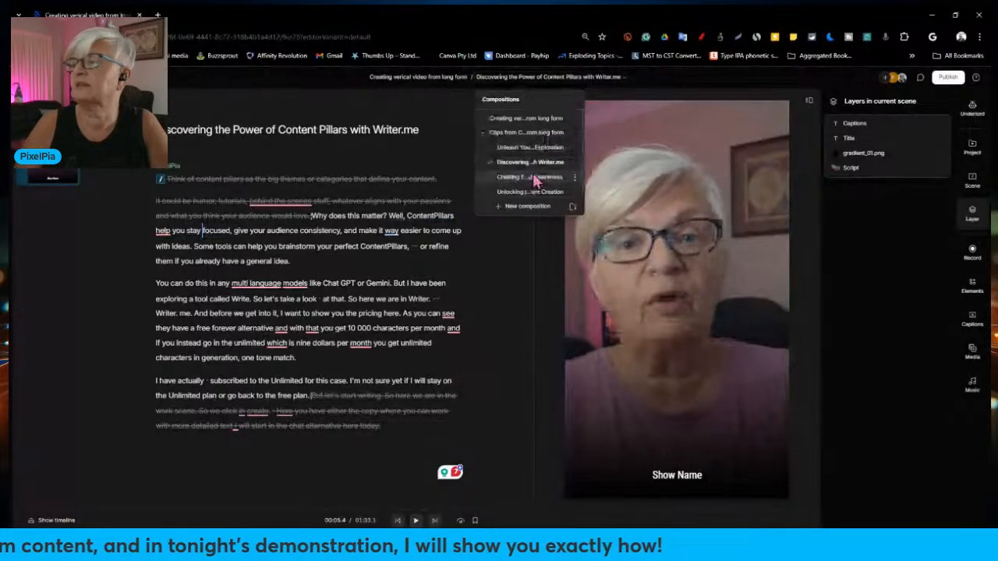
click(535, 181)
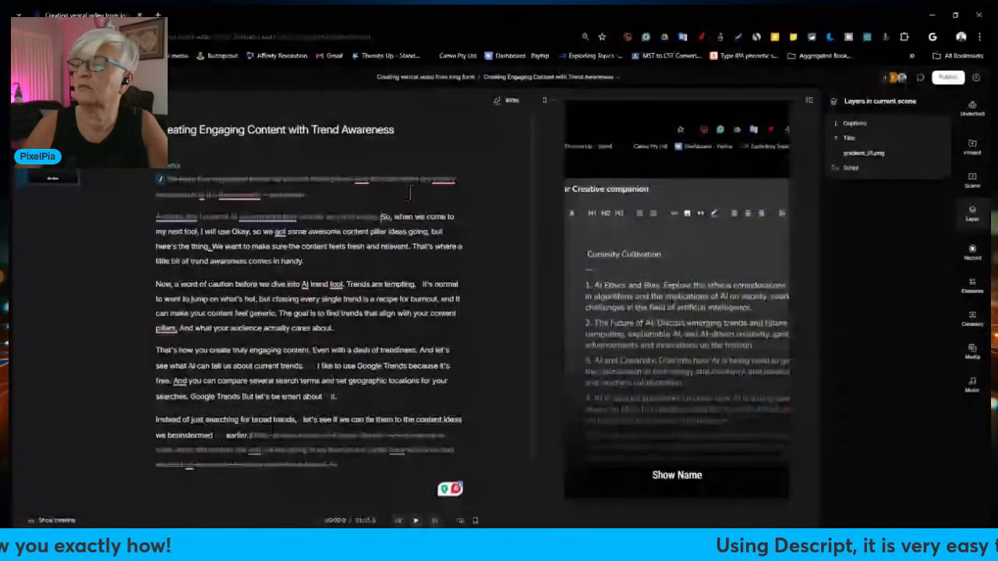
key(space)
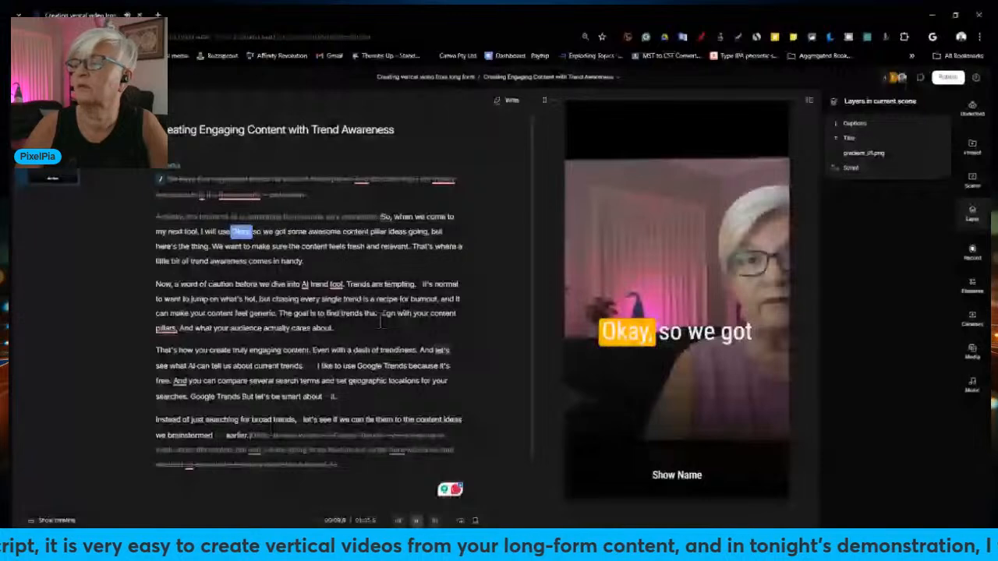
click(236, 231)
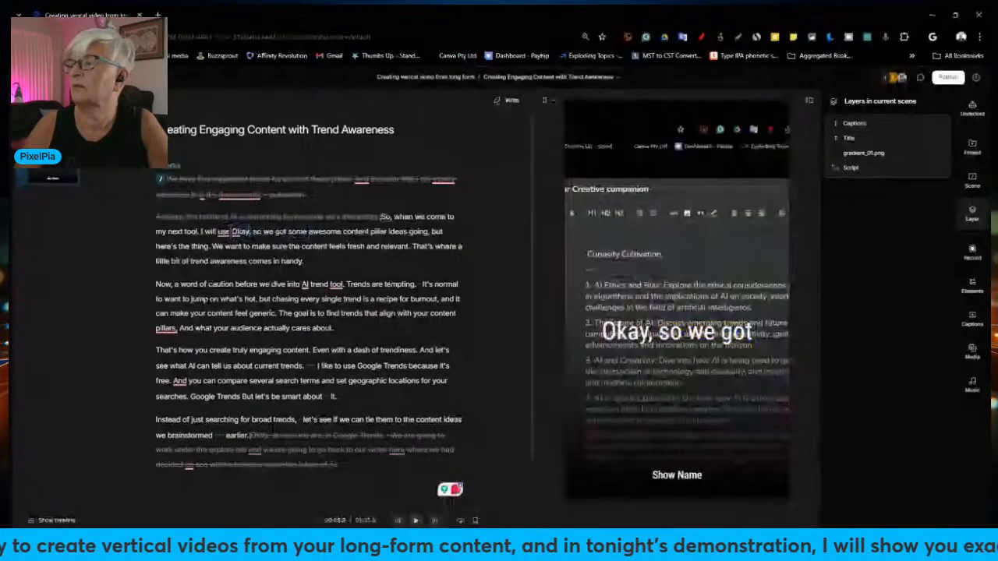
right_click(235, 231)
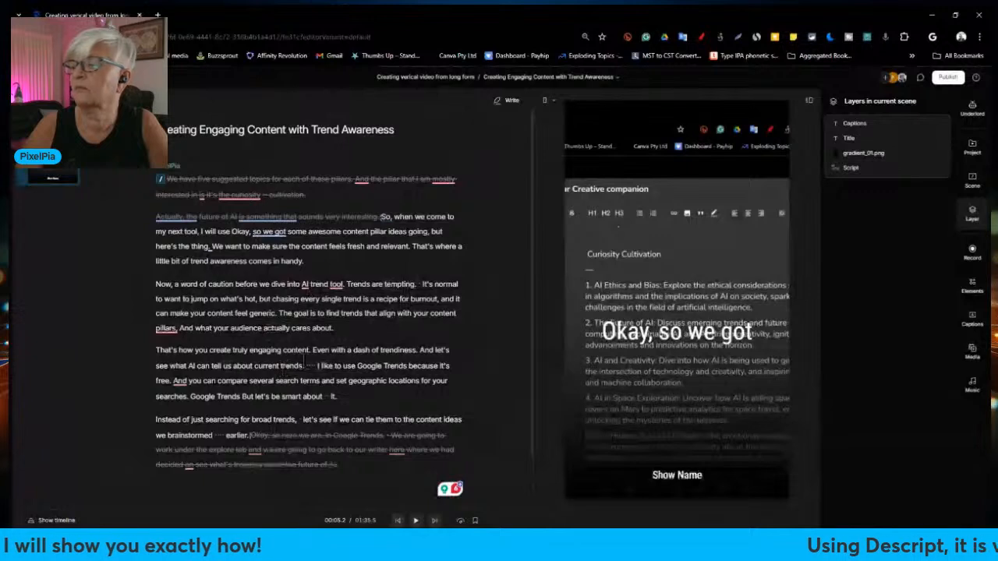
- Switch to the composition "Unlocking the Power of AI in Content Creation" and play it through to the end
click(612, 78)
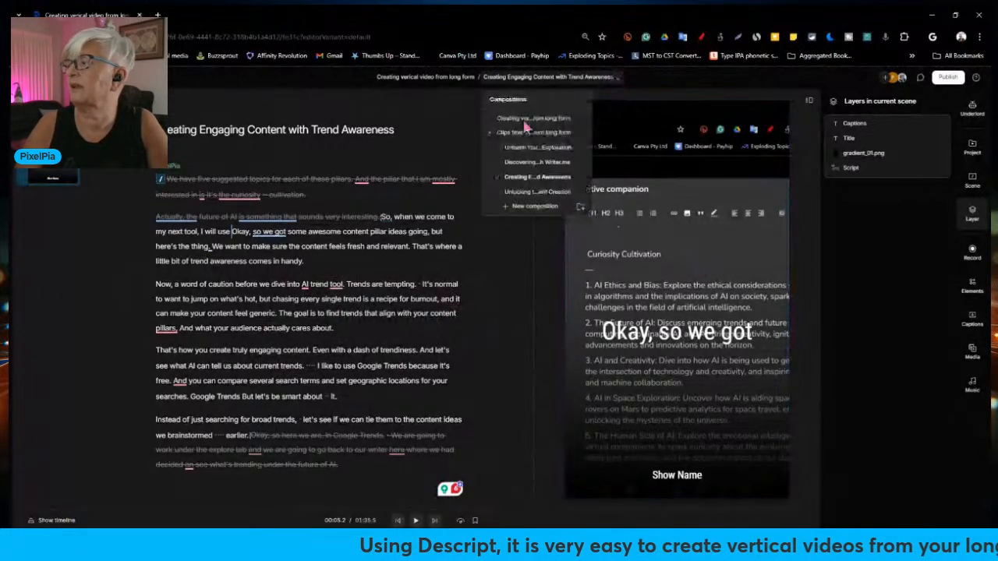
click(548, 192)
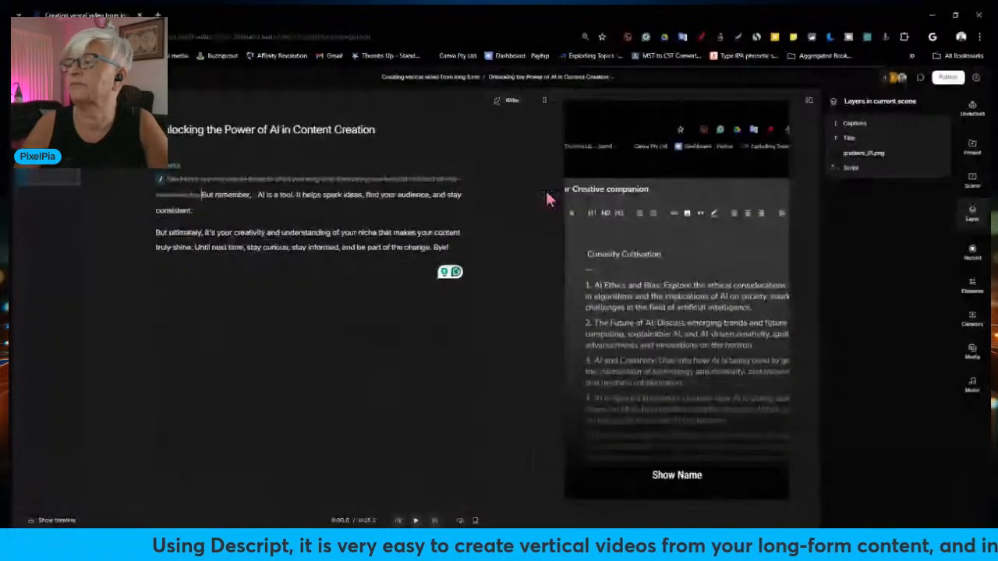
key(space)
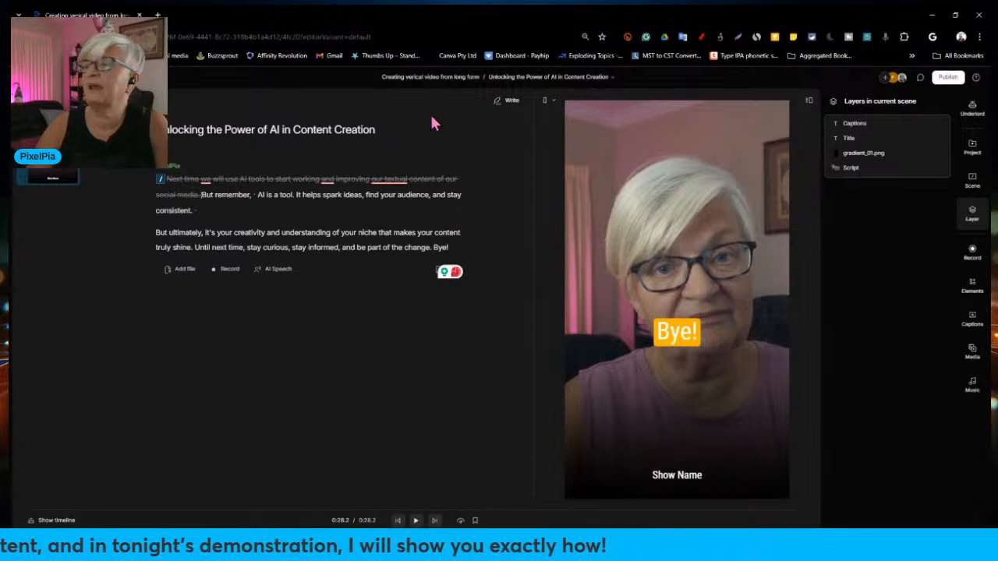
- Return to the long-form composition and have Underlord create a highlight reel from it with the preselected Colorful layout
click(613, 78)
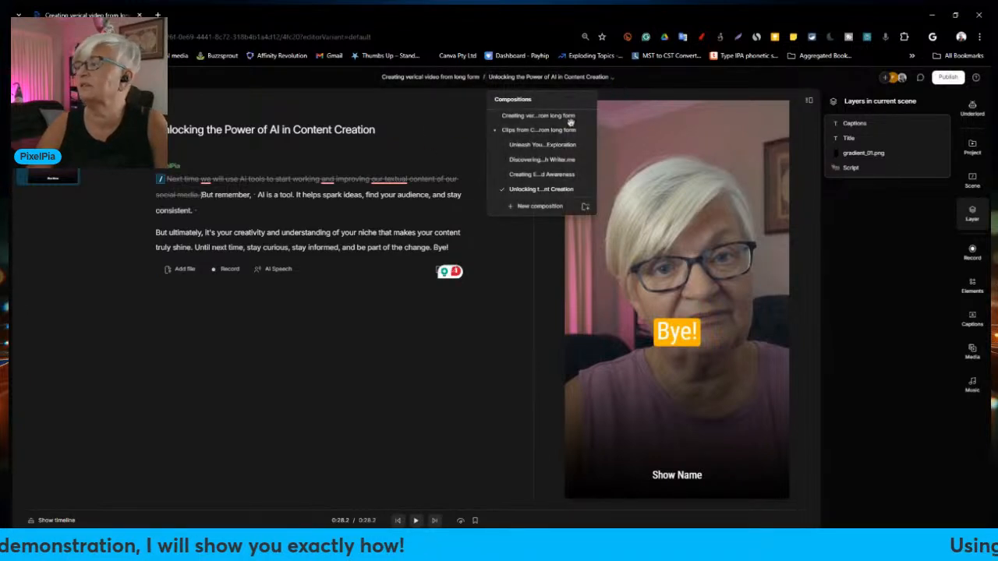
click(530, 117)
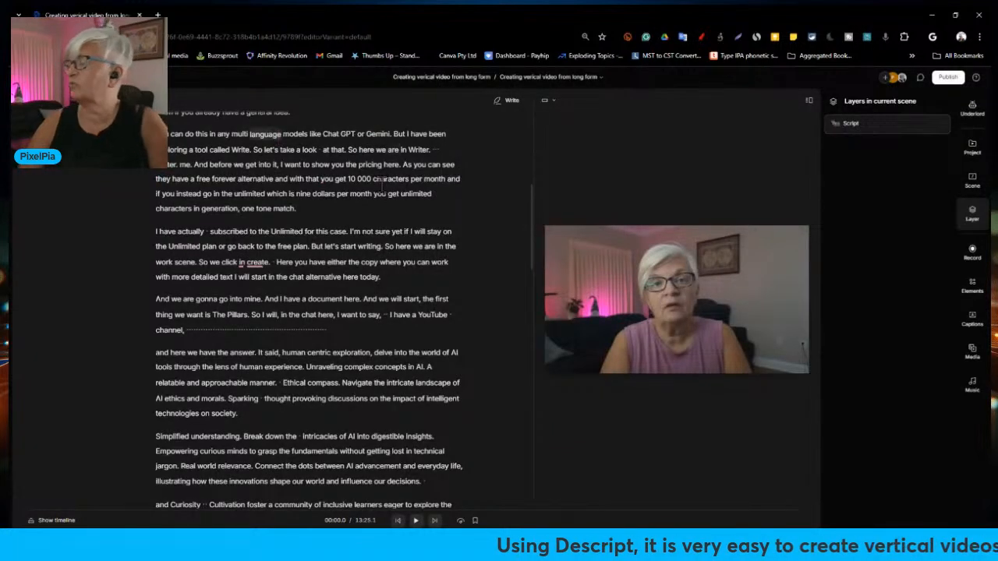
click(983, 112)
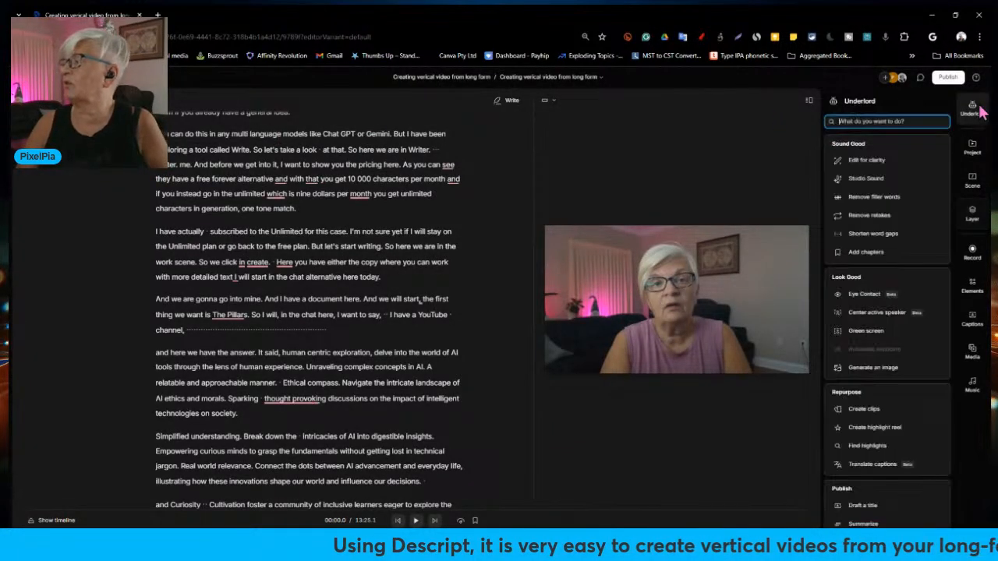
click(891, 427)
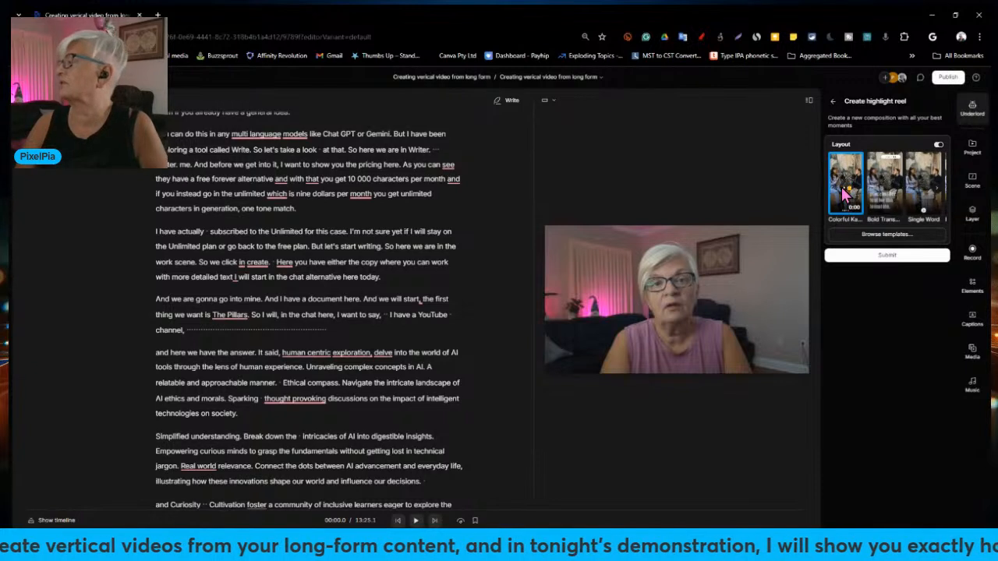
click(880, 258)
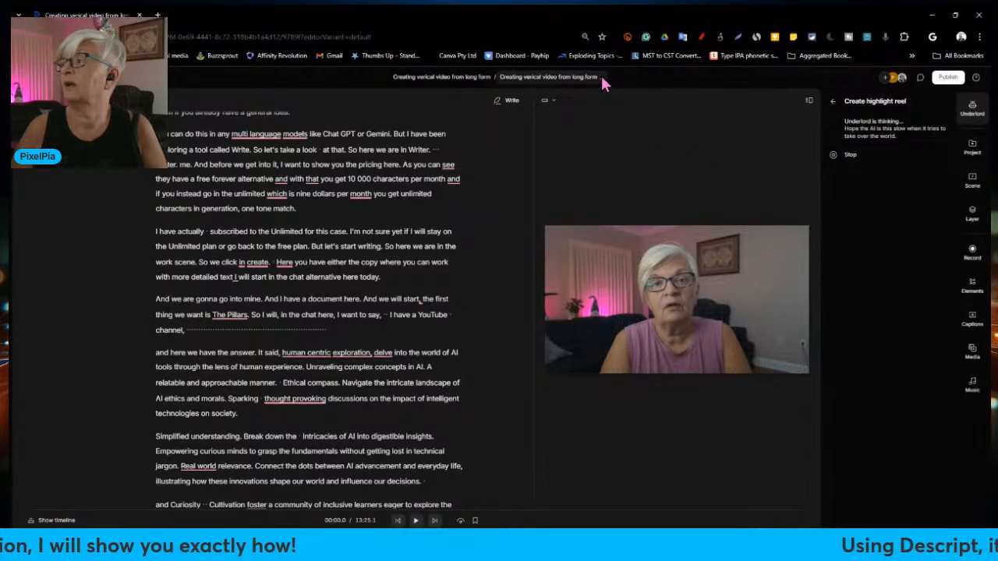
- Switch to the "Unleash Your Social Media Potential" clip composition
click(573, 77)
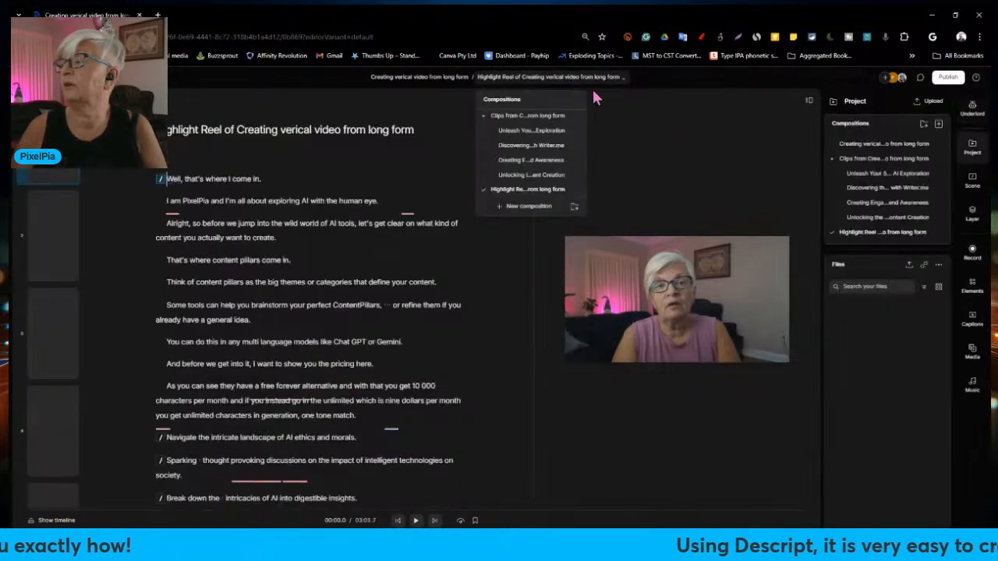
click(528, 132)
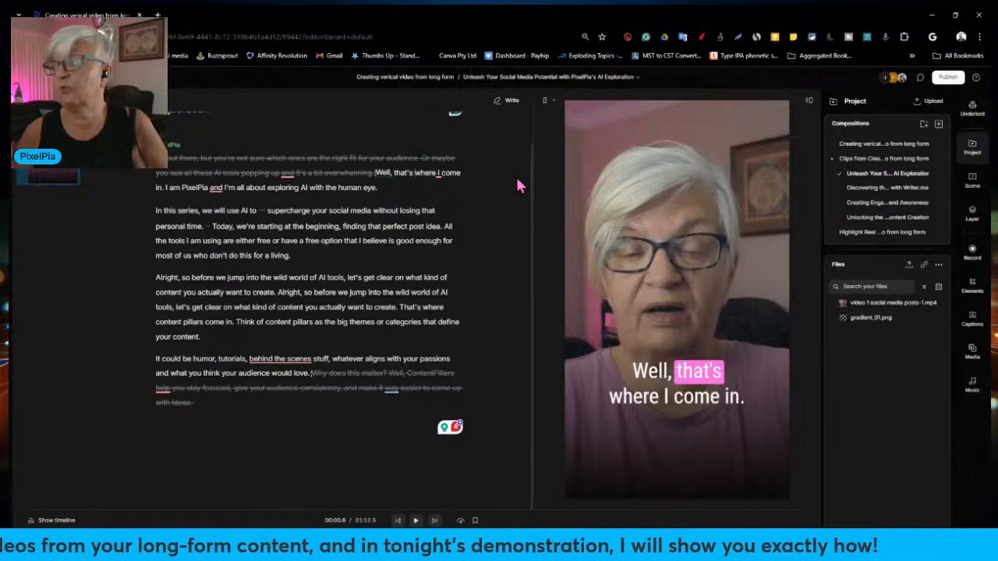
click(597, 119)
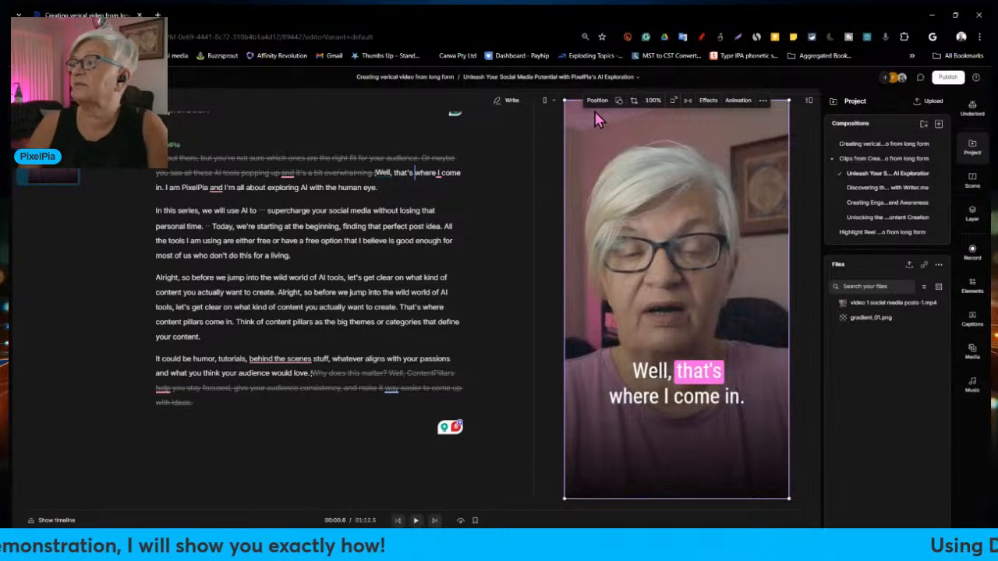
double_click(595, 117)
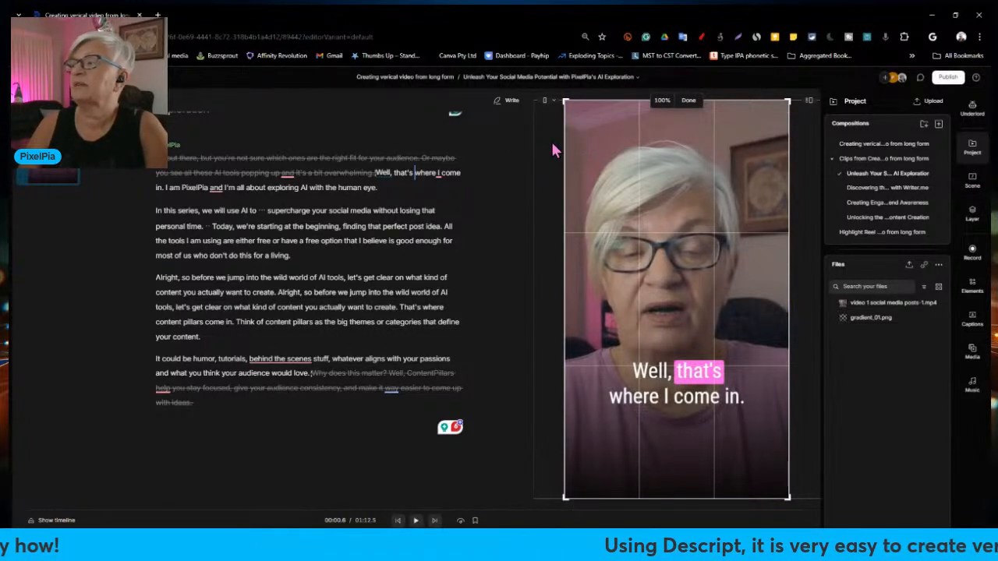
click(544, 223)
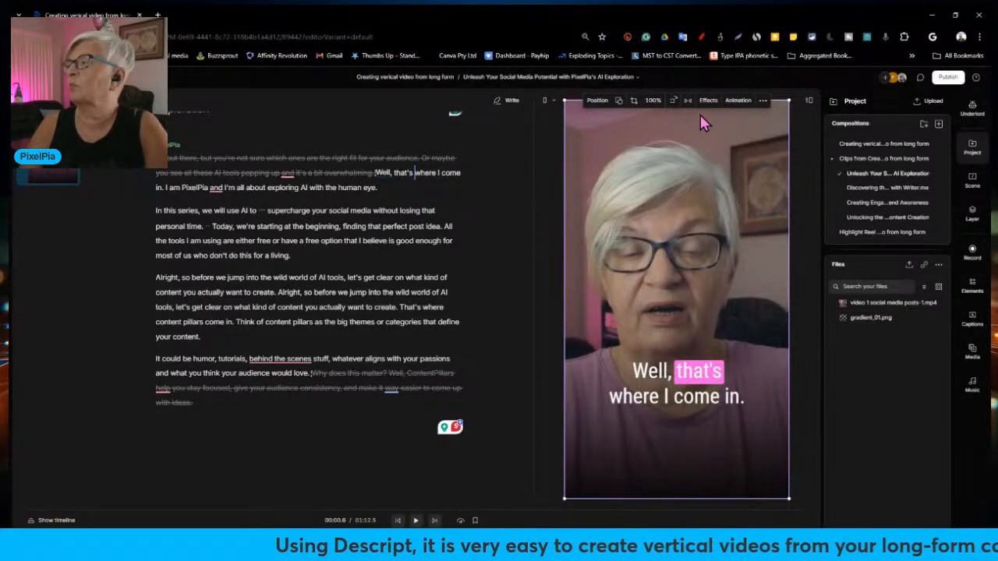
mouse_move(700, 116)
mouse_down()
mouse_move(737, 123)
mouse_move(701, 114)
mouse_up()
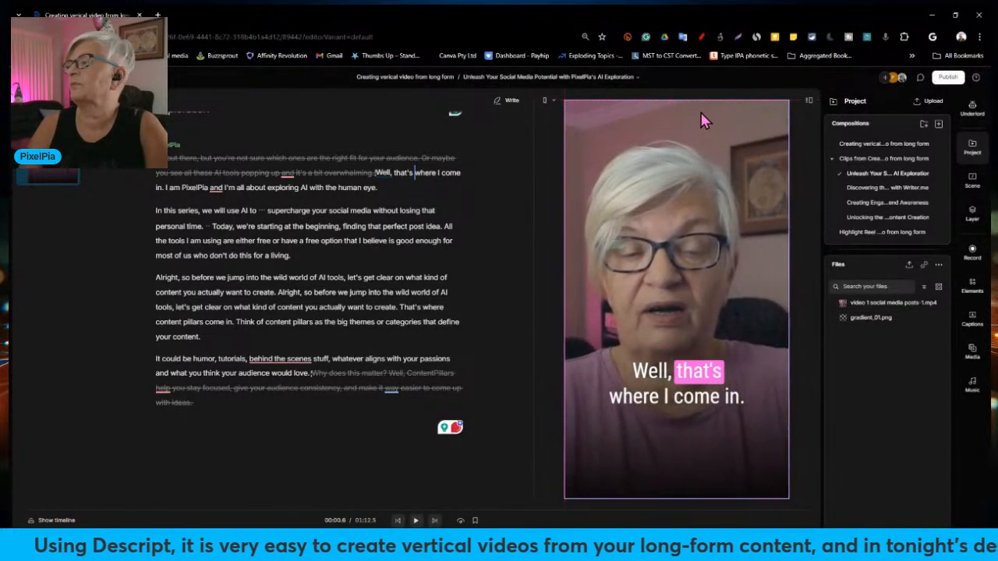
right_click(653, 127)
click(599, 131)
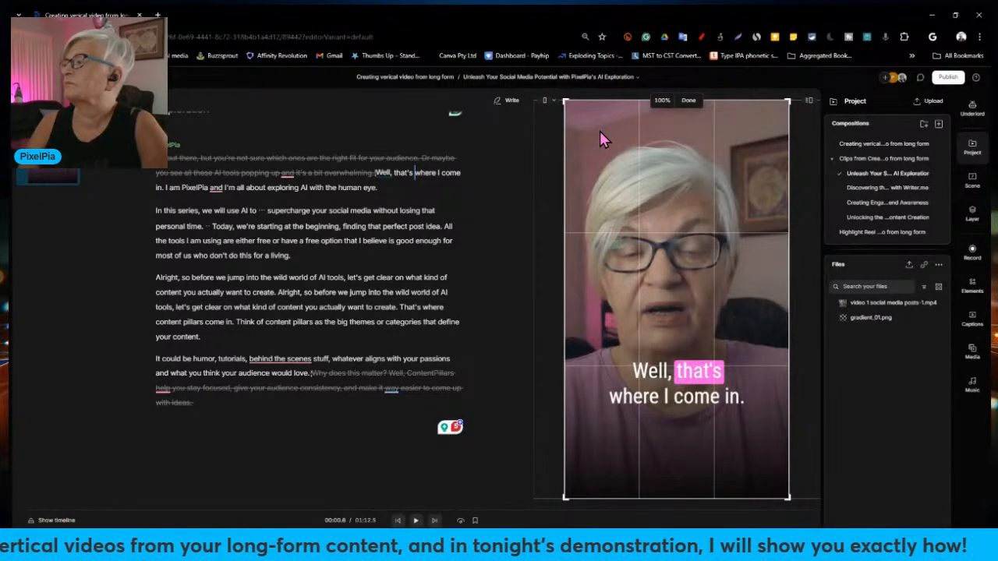
- Scale the Script video layer down to 2131 × 3788 in its layout properties and show the separate corner radius values
click(971, 218)
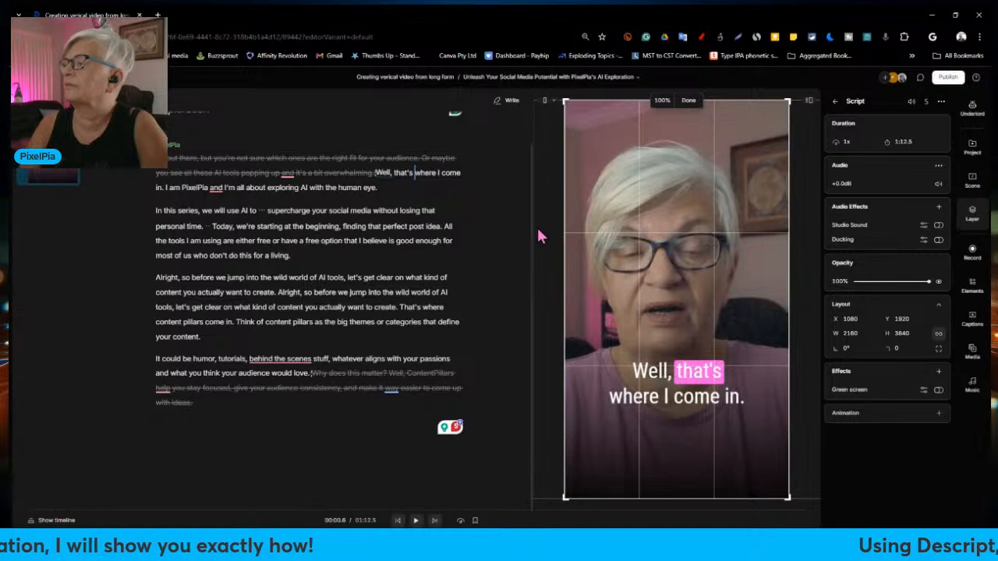
click(616, 171)
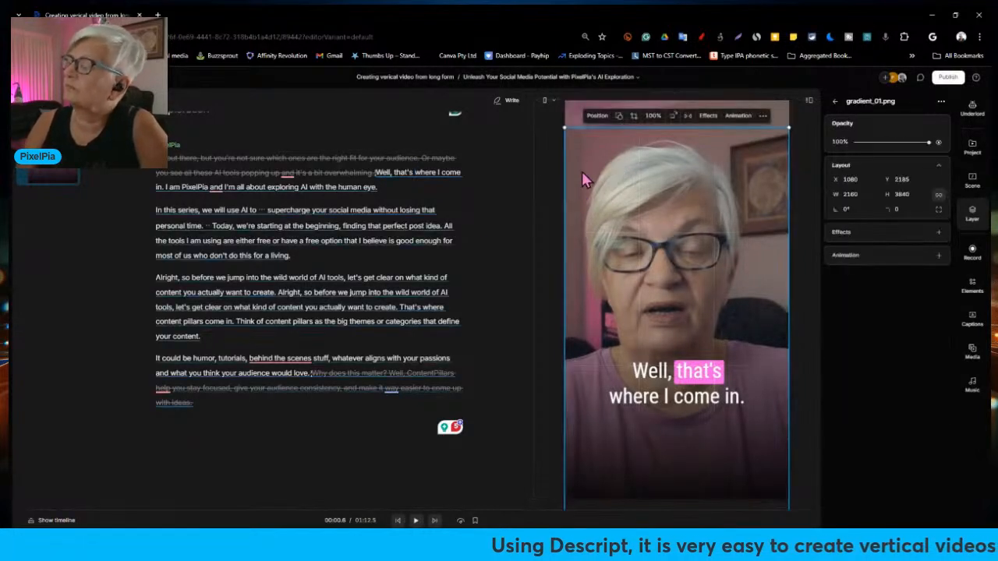
click(581, 115)
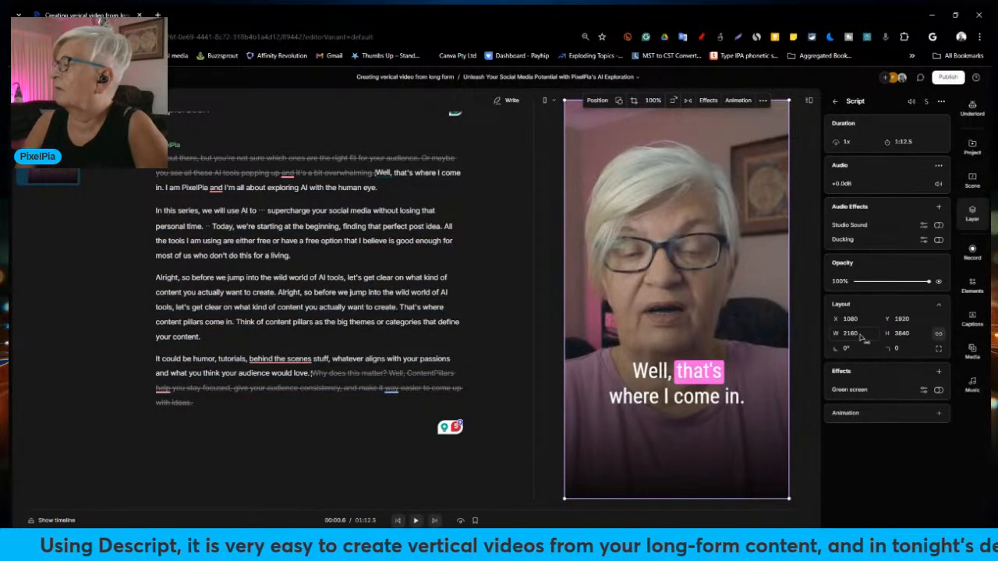
drag(863, 337, 477, 306)
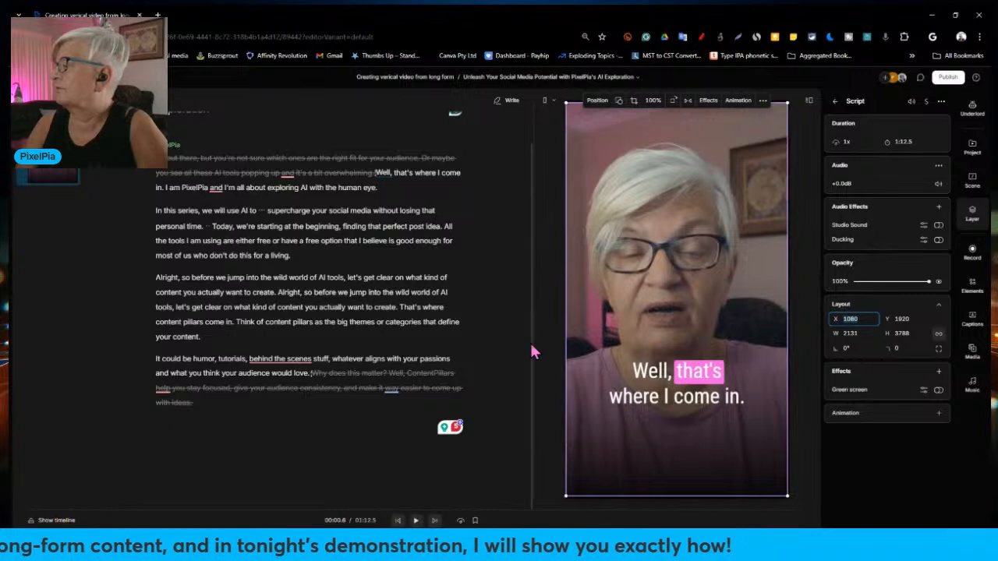
click(941, 351)
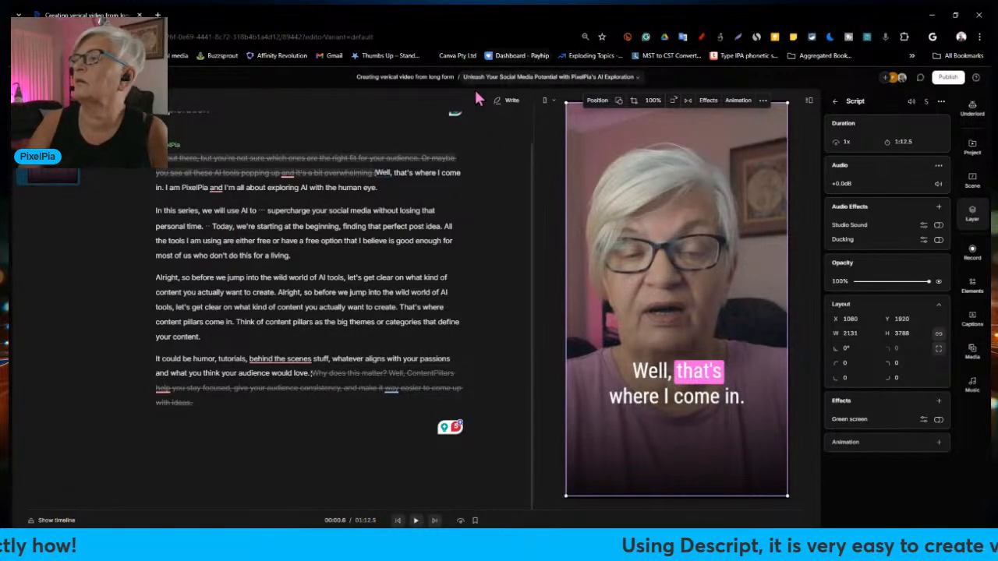
- Switch back to the composition "Creating verical video from long form"
click(639, 78)
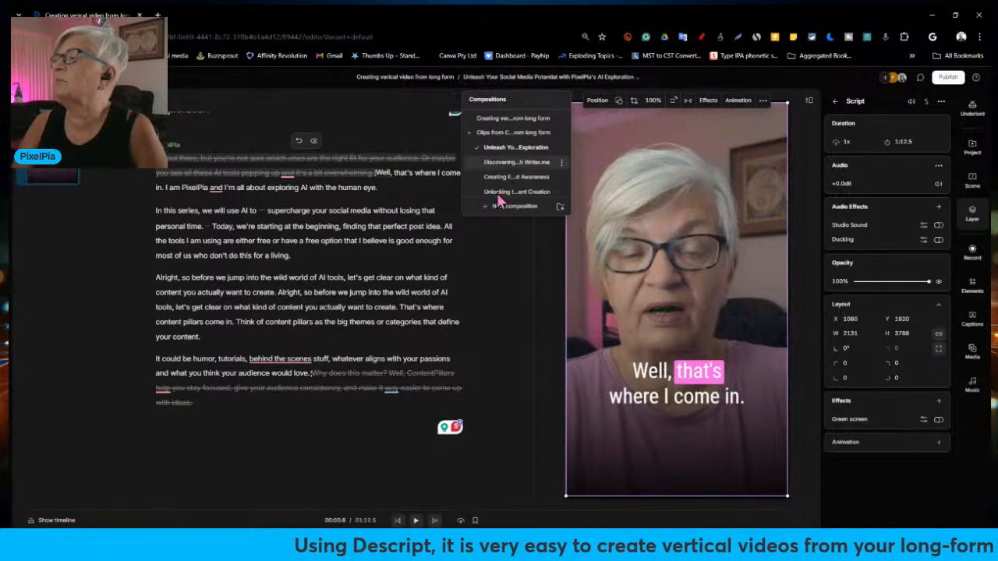
click(432, 80)
click(402, 78)
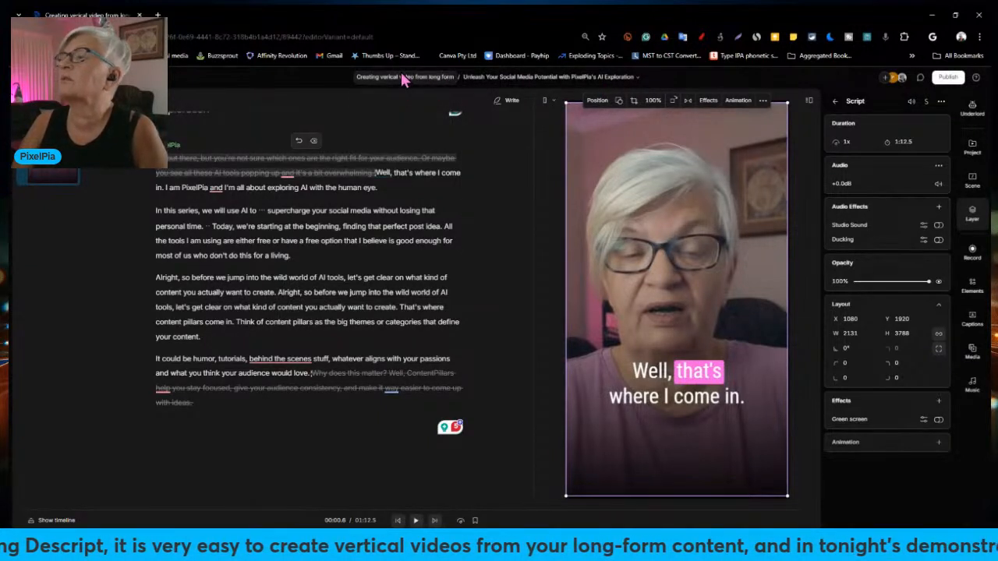
click(637, 79)
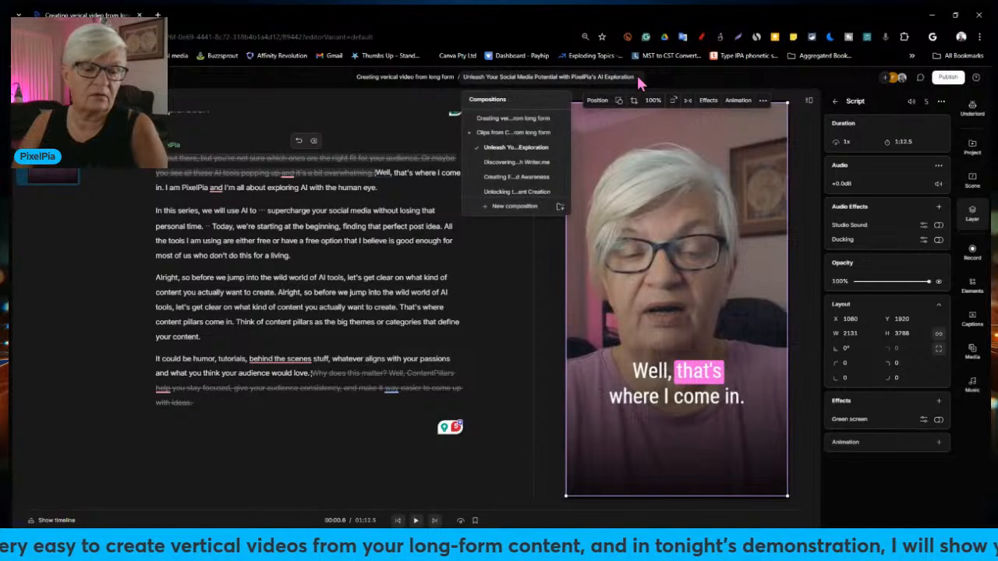
click(517, 121)
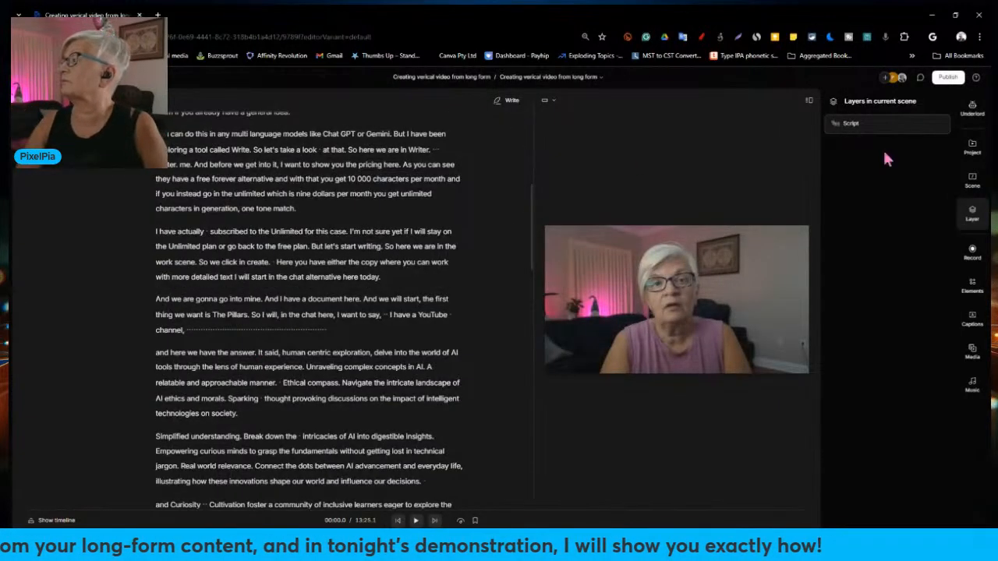
- Have Underlord create another highlight reel with the preselected Colorful layout, and look through the scenes of the new composition
click(973, 109)
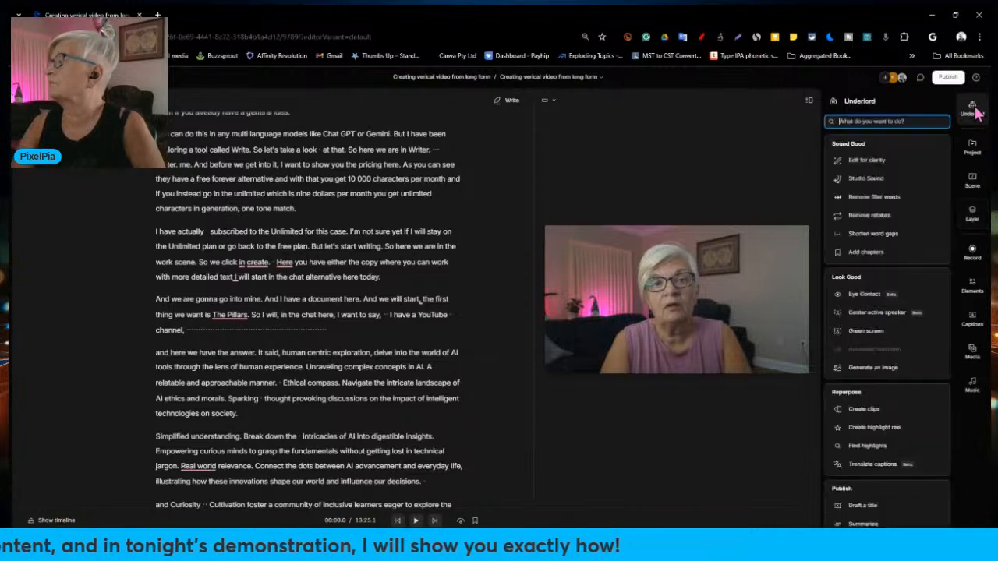
click(877, 428)
click(876, 253)
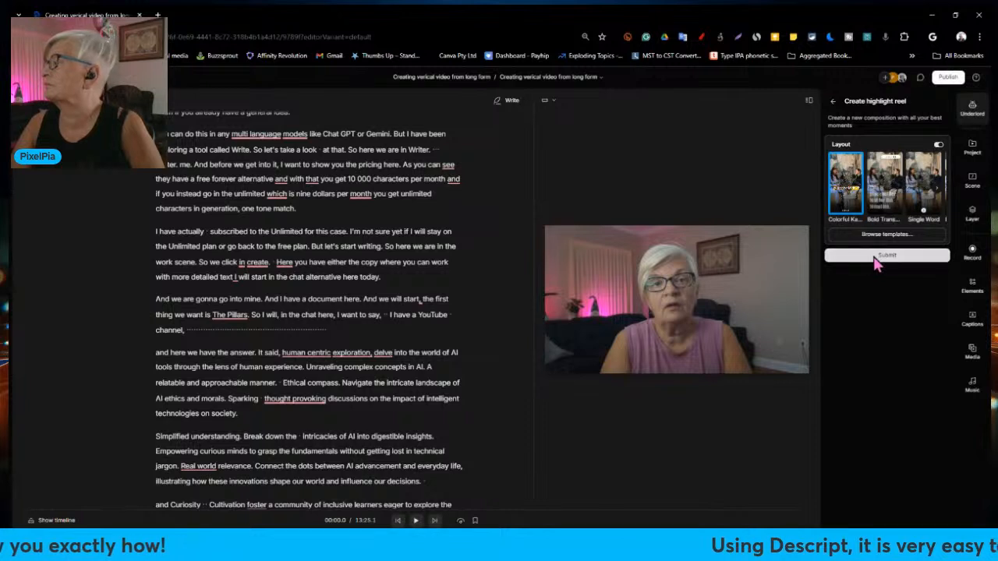
click(894, 261)
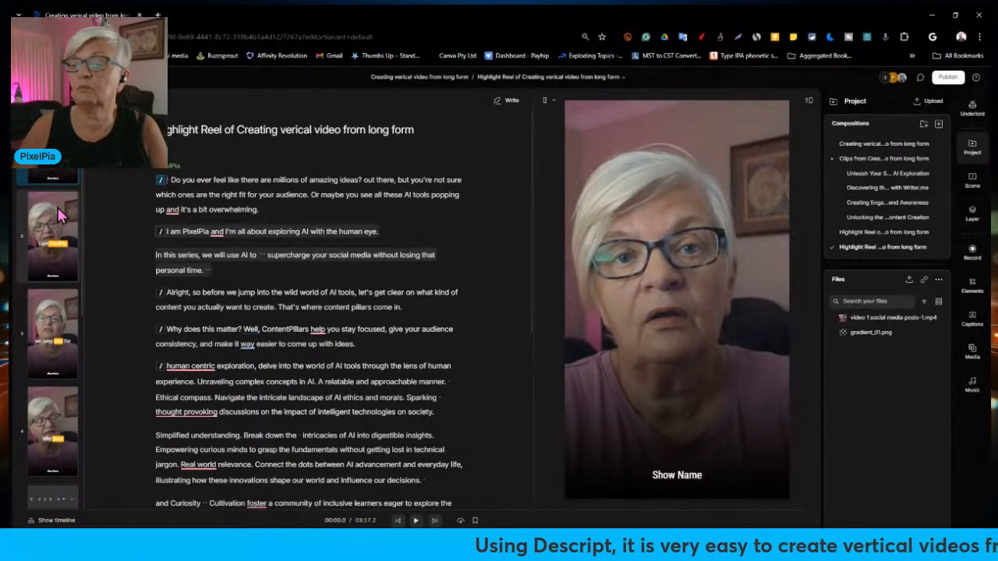
scroll(57, 209, down, 5)
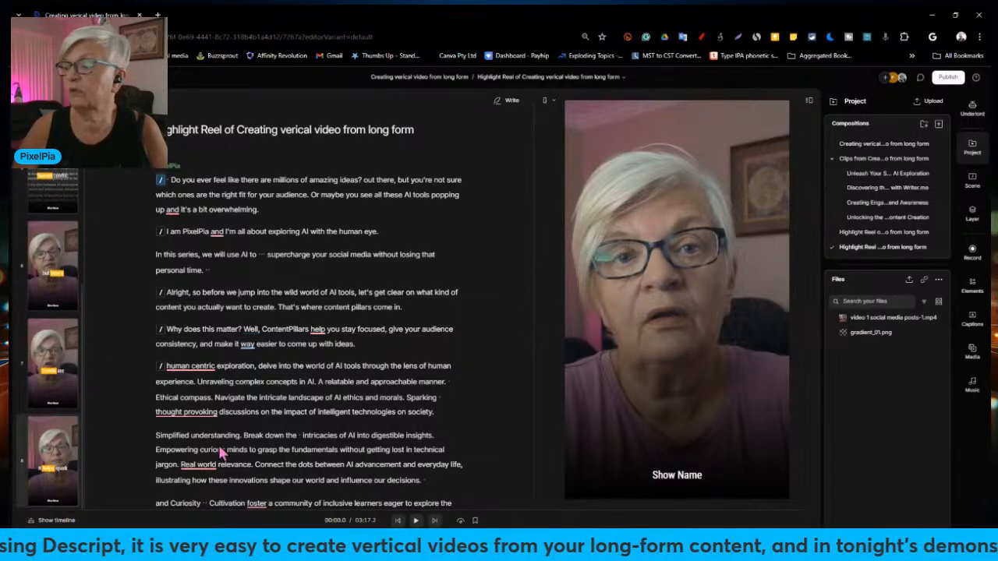
- Examine the last scene and the end of the new highlight reel in the timeline, leaving the timeline hidden
click(44, 487)
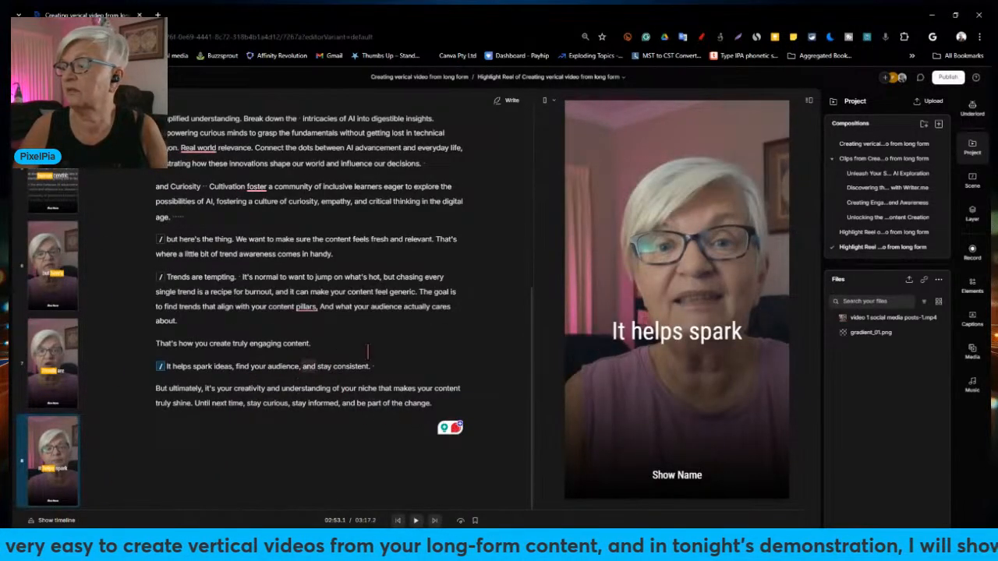
click(387, 403)
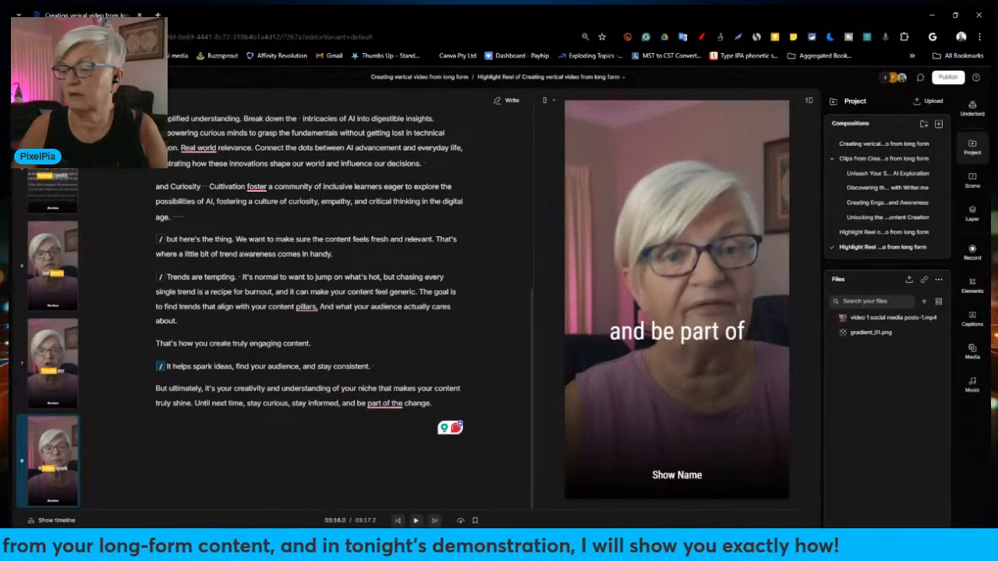
click(60, 522)
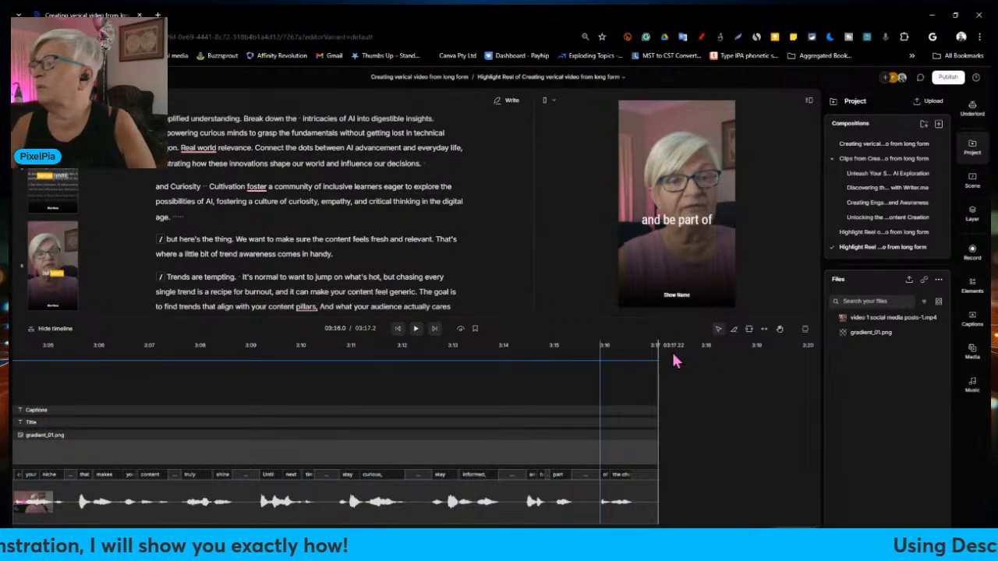
scroll(499, 289, up, 10)
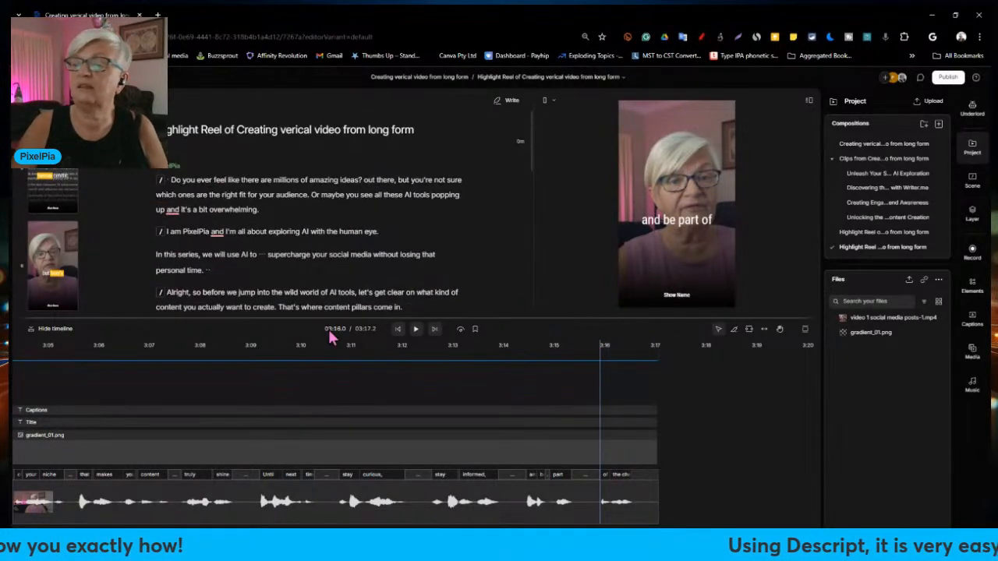
click(51, 329)
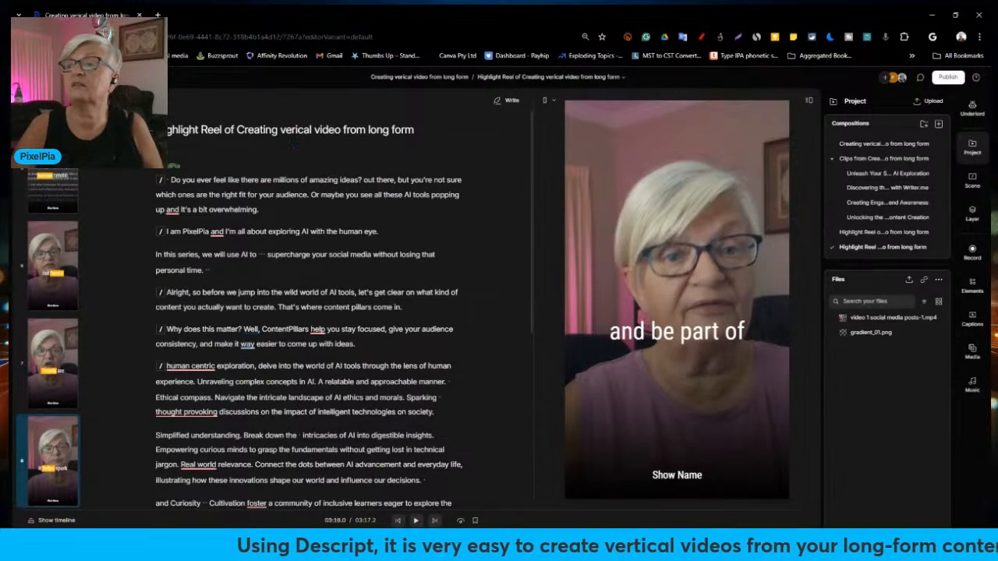
- Delete the "Show Name" title from the first scene of the highlight reel
scroll(53, 187, down, 1)
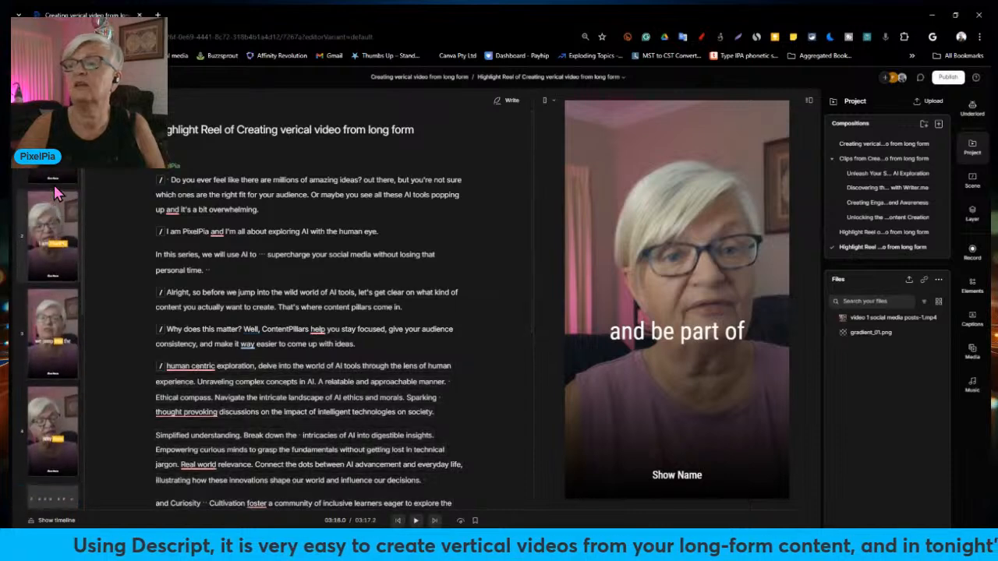
click(53, 158)
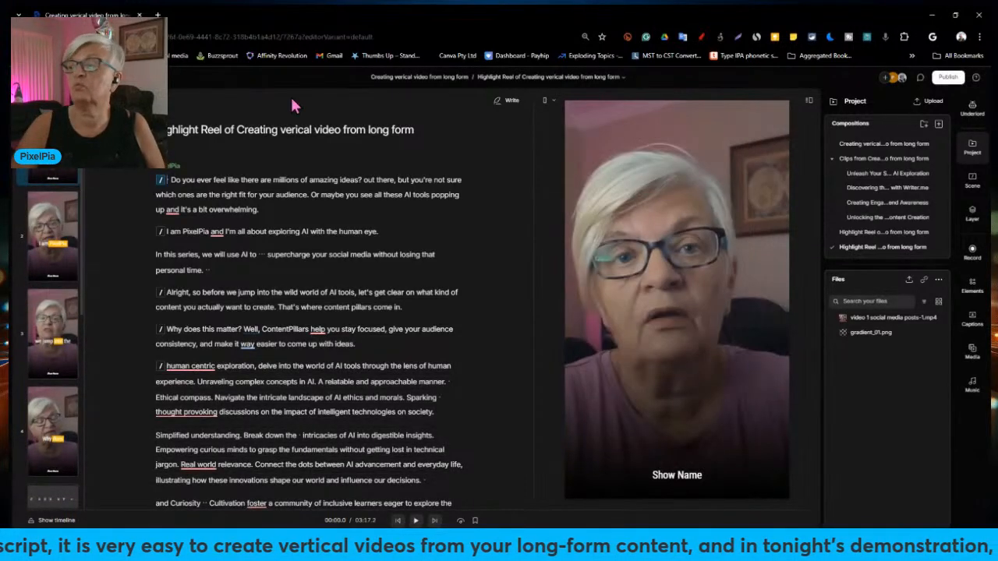
click(689, 481)
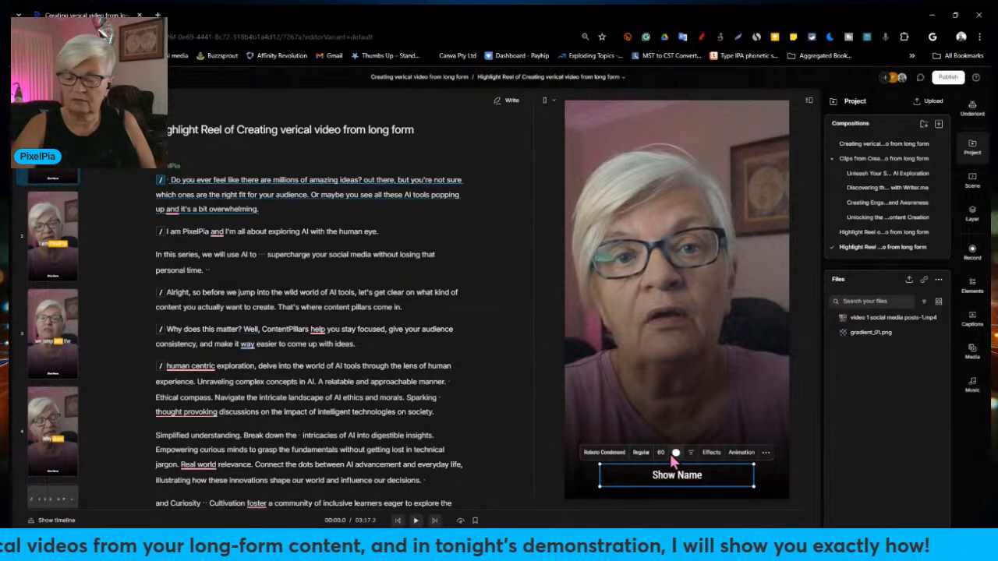
key(Delete)
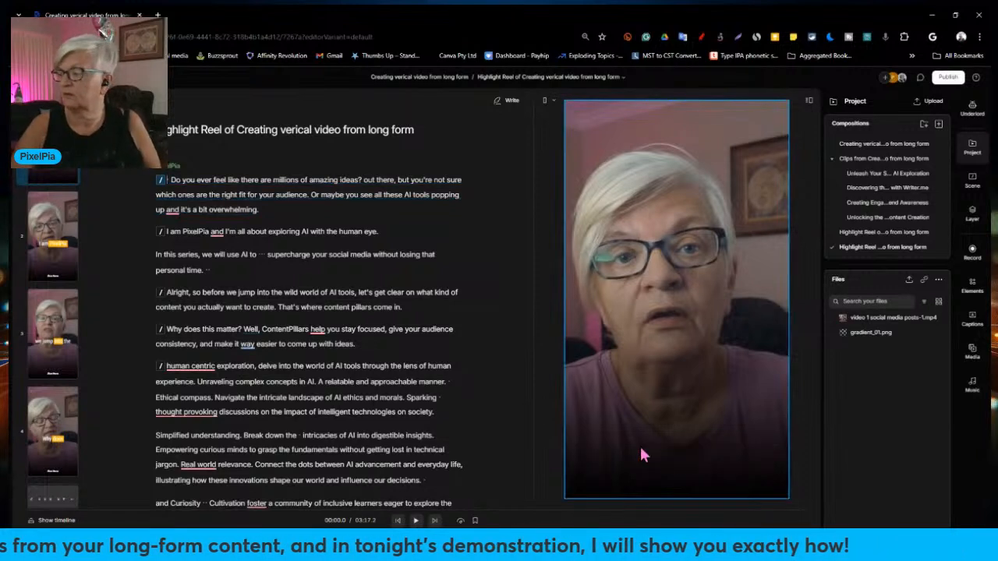
- Play the highlight reel from the first scene into the second, stop it and return to the first scene
click(415, 521)
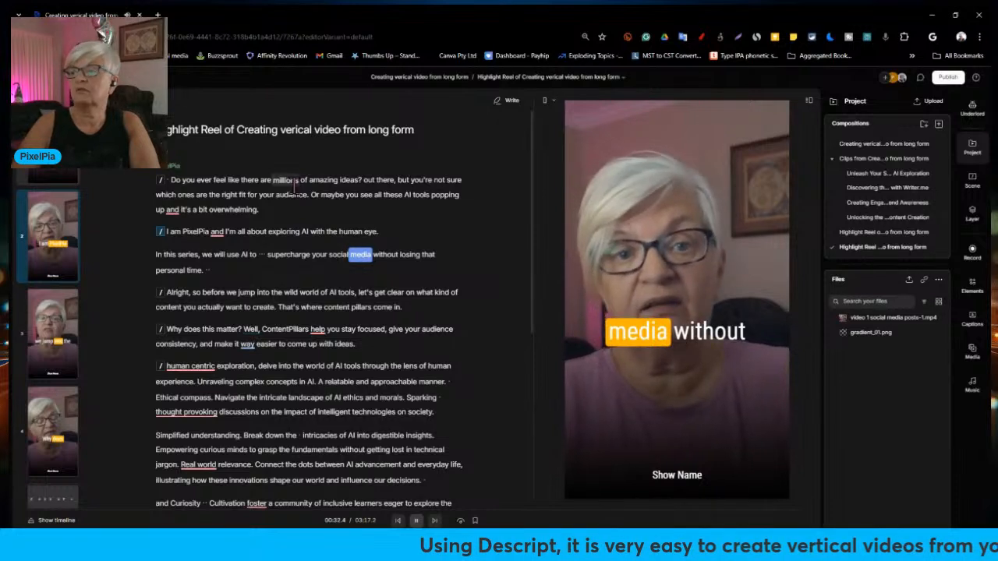
key(space)
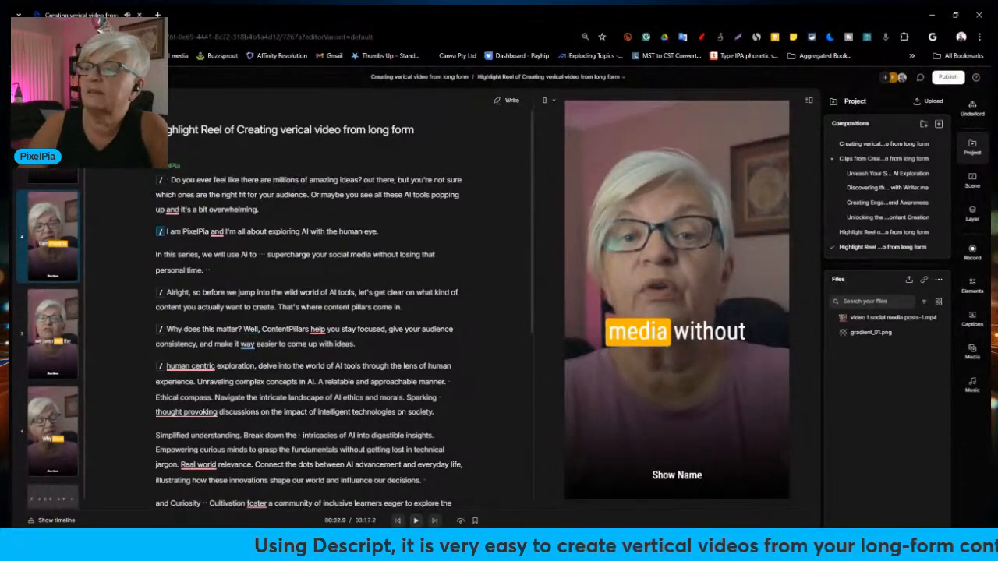
click(53, 162)
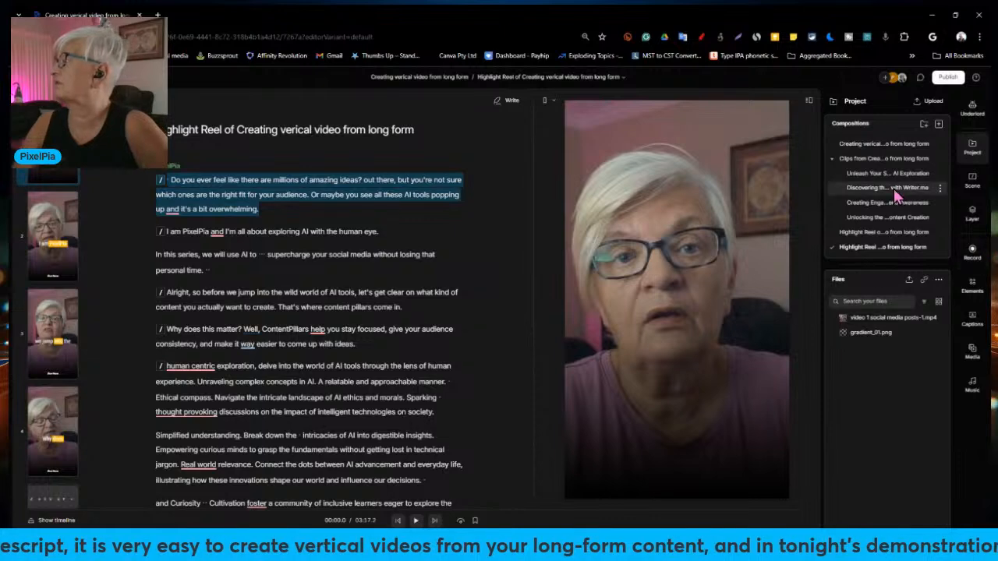
- Show the first scene's properties, play that scene through once more and reselect it
click(975, 183)
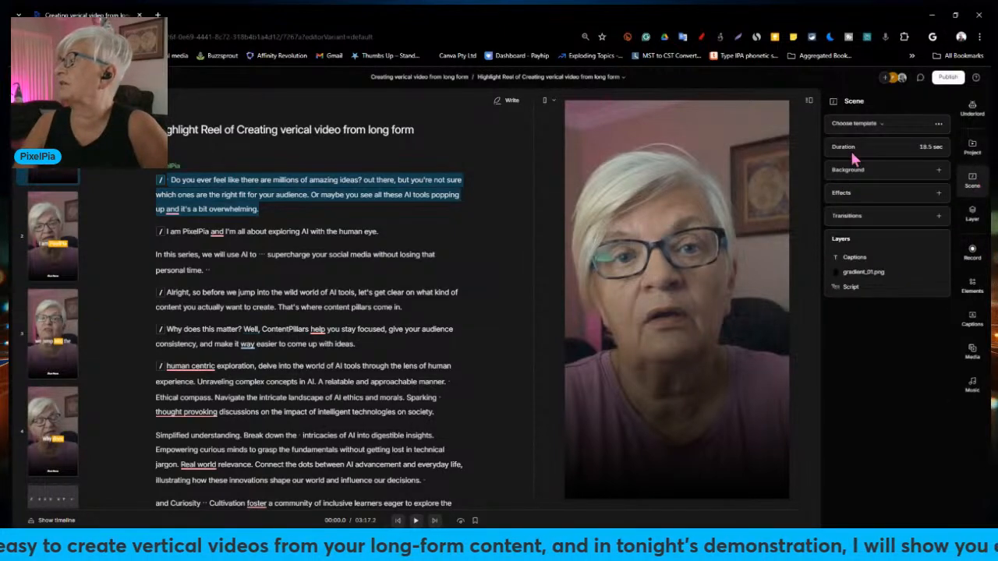
right_click(907, 123)
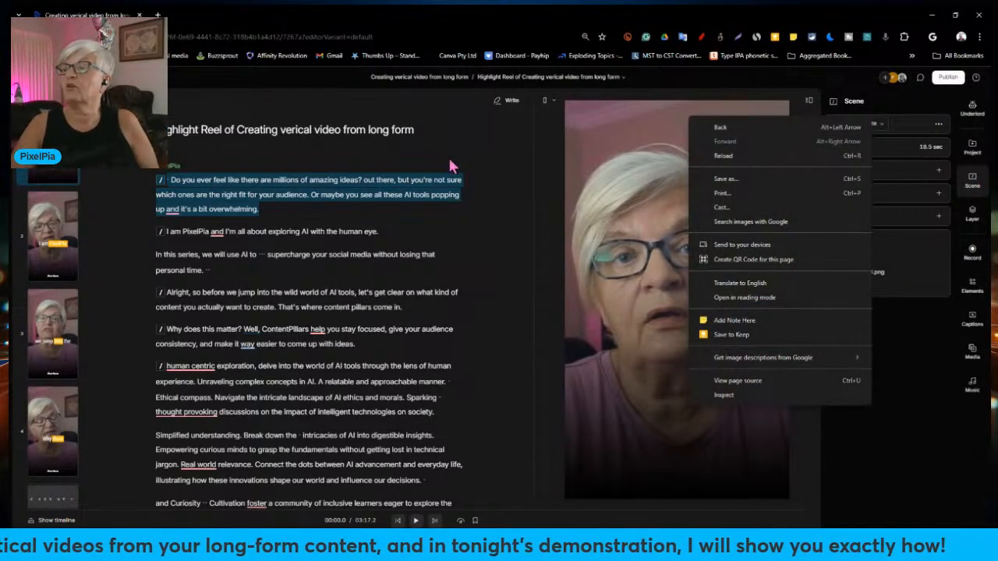
click(472, 156)
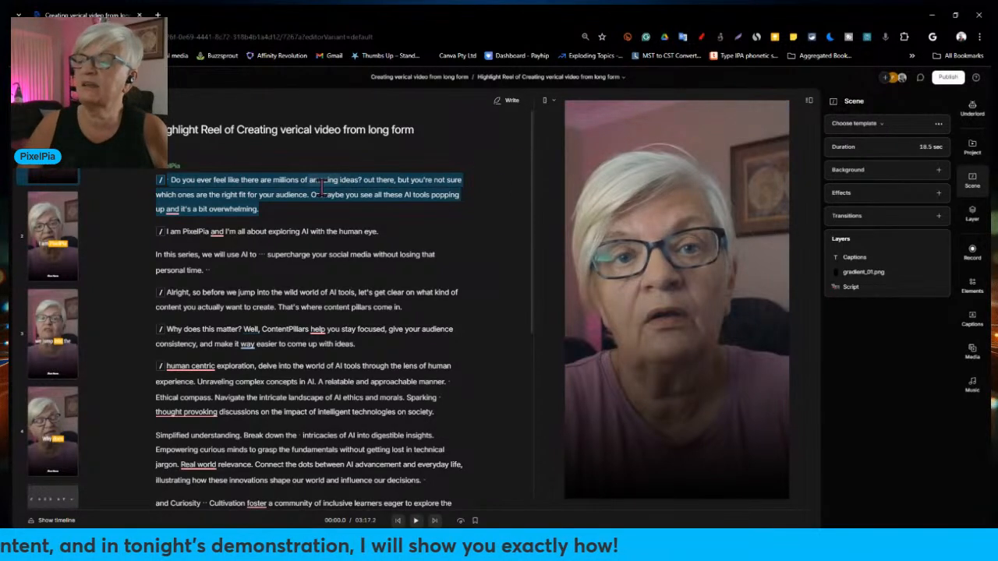
click(417, 521)
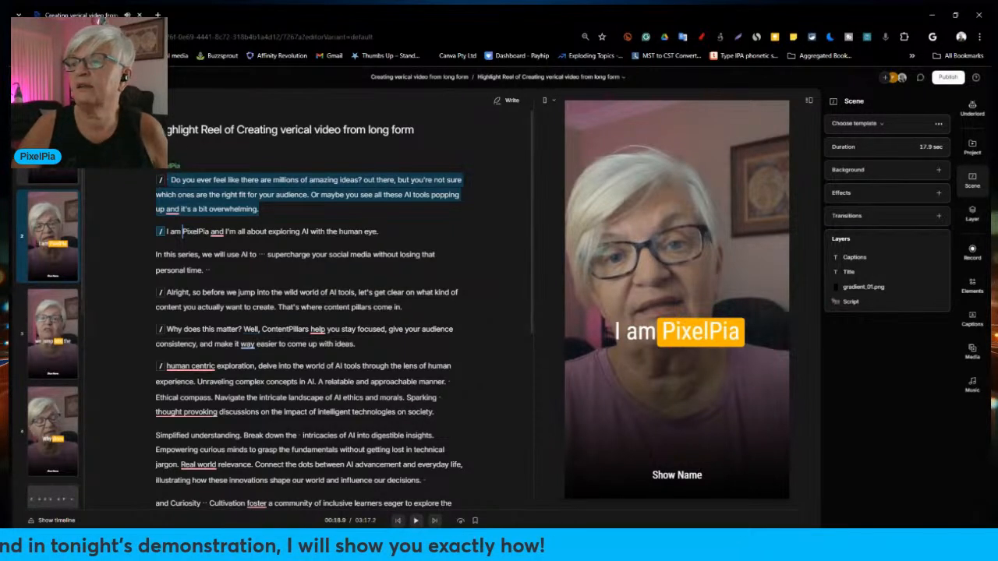
click(53, 141)
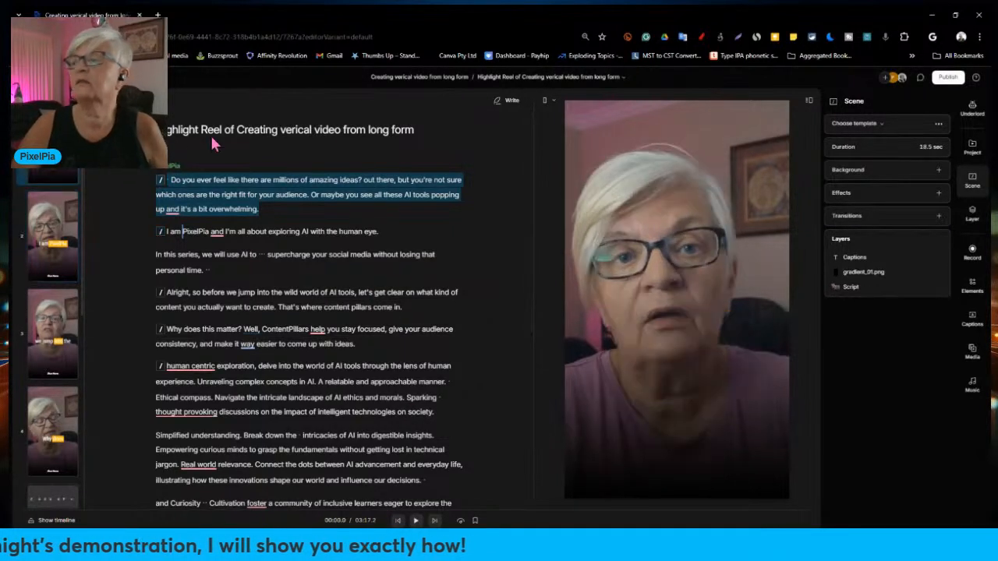
- Set the video export range to Current scene and close the export options without exporting
click(948, 79)
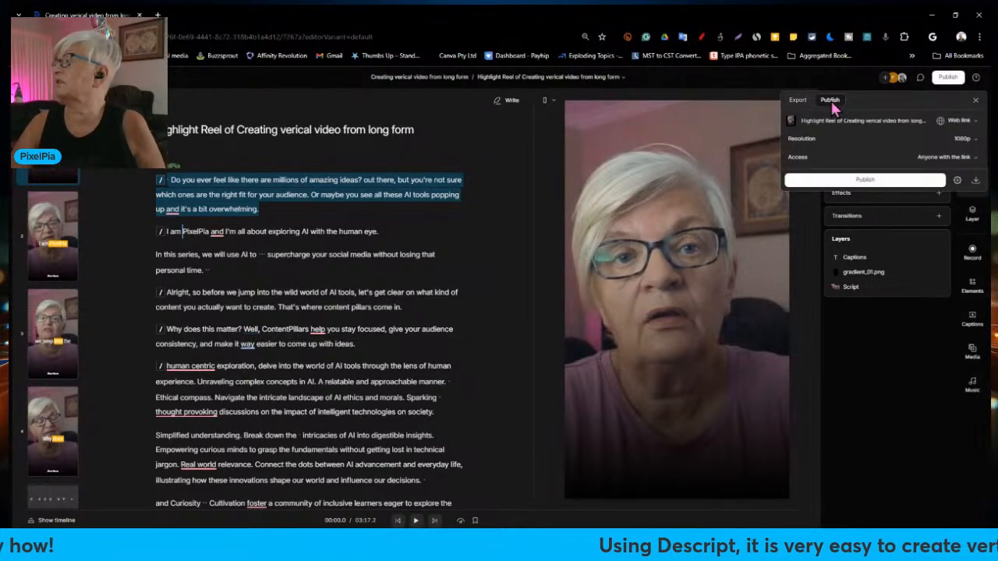
click(799, 102)
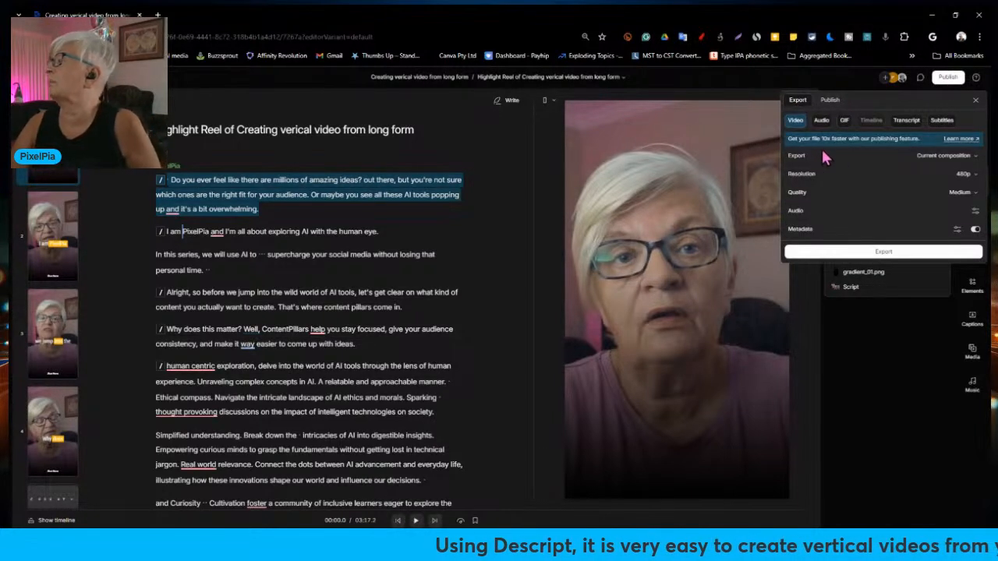
click(971, 157)
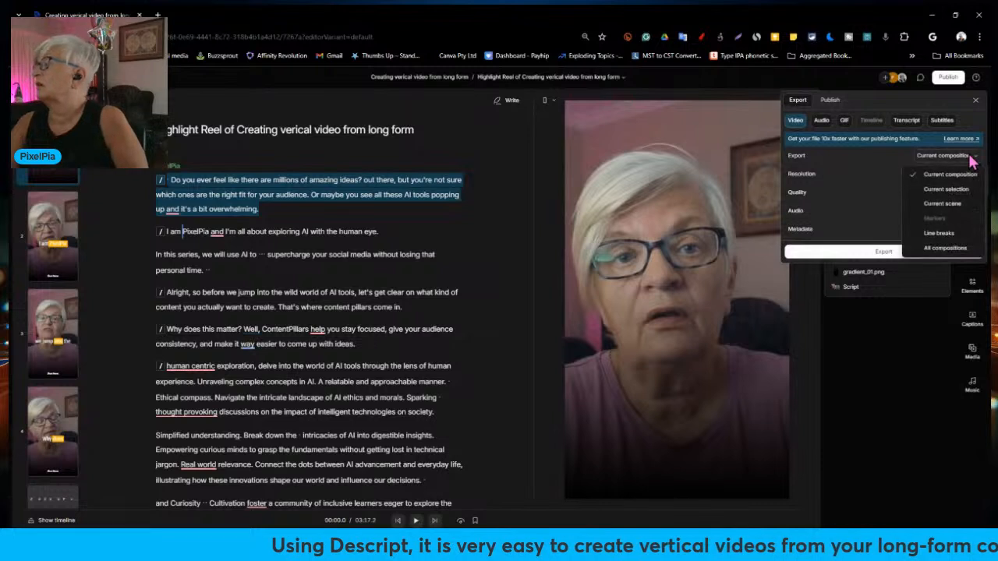
click(952, 204)
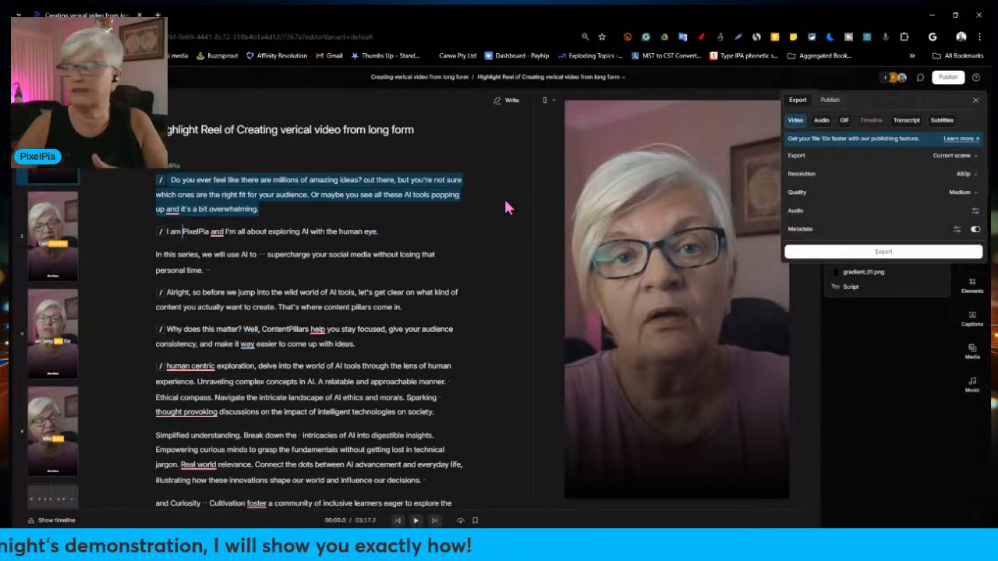
click(501, 136)
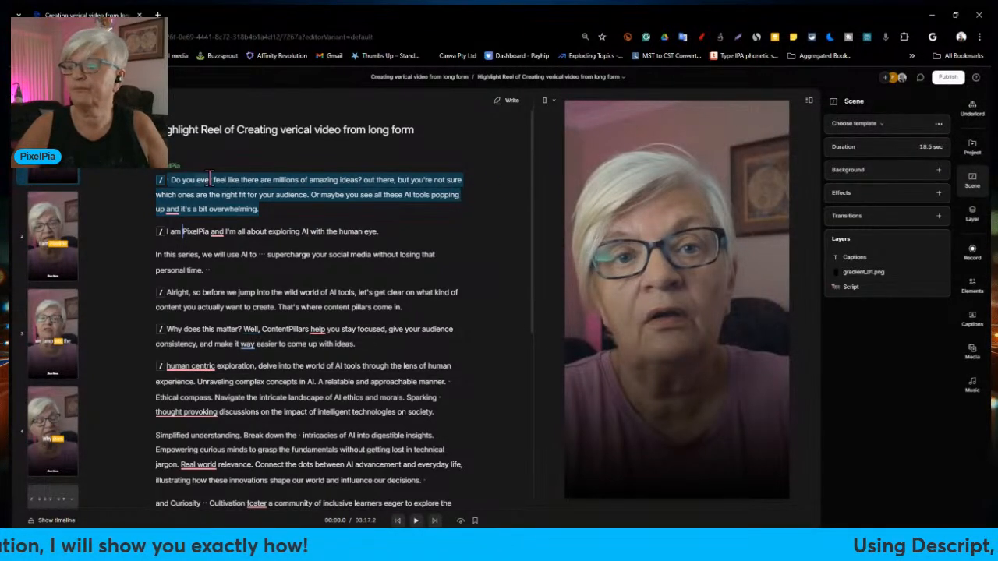
- Play the "Trends are tempting" scene and compare it with the first scene of the highlight reel
scroll(234, 327, down, 3)
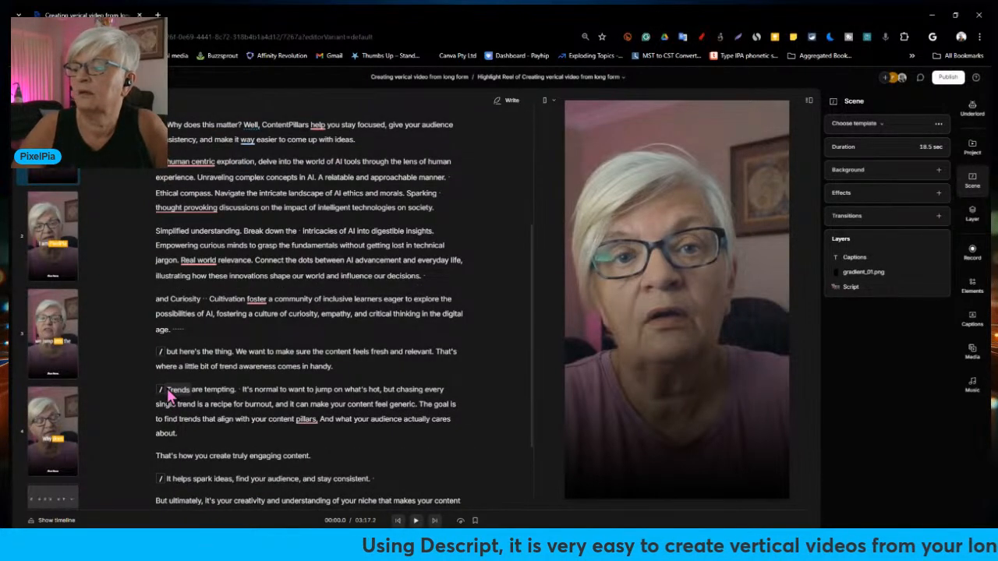
click(166, 390)
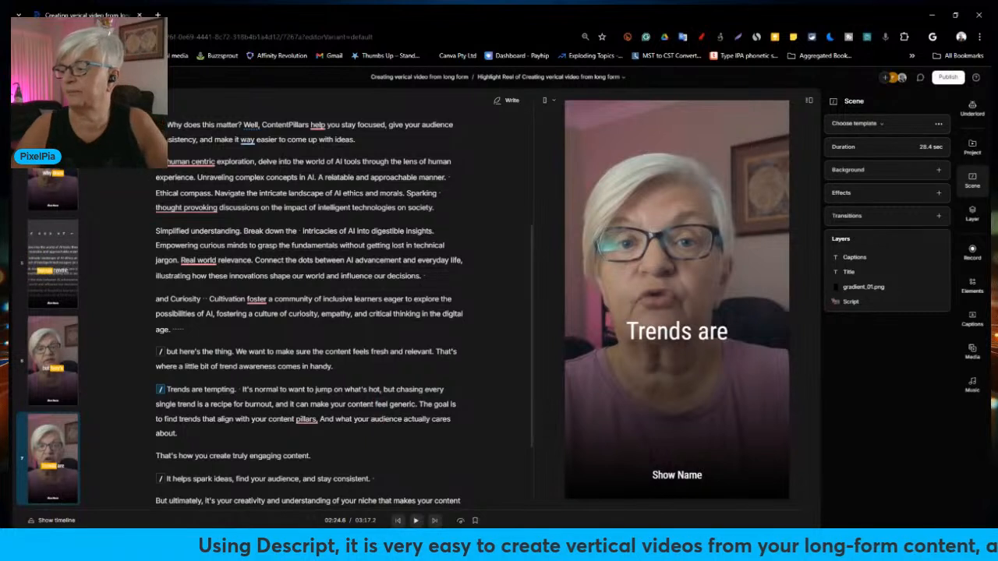
click(415, 521)
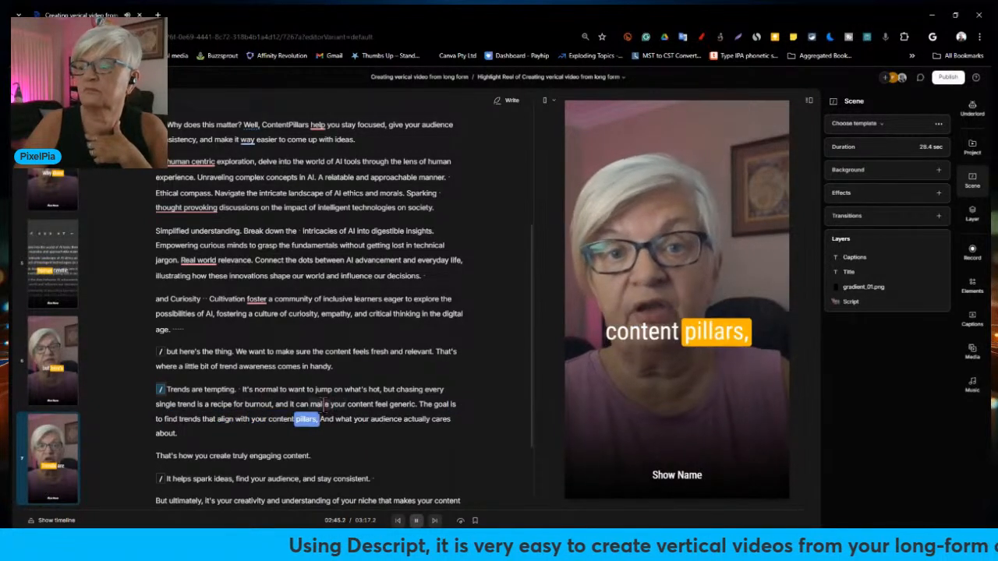
click(59, 445)
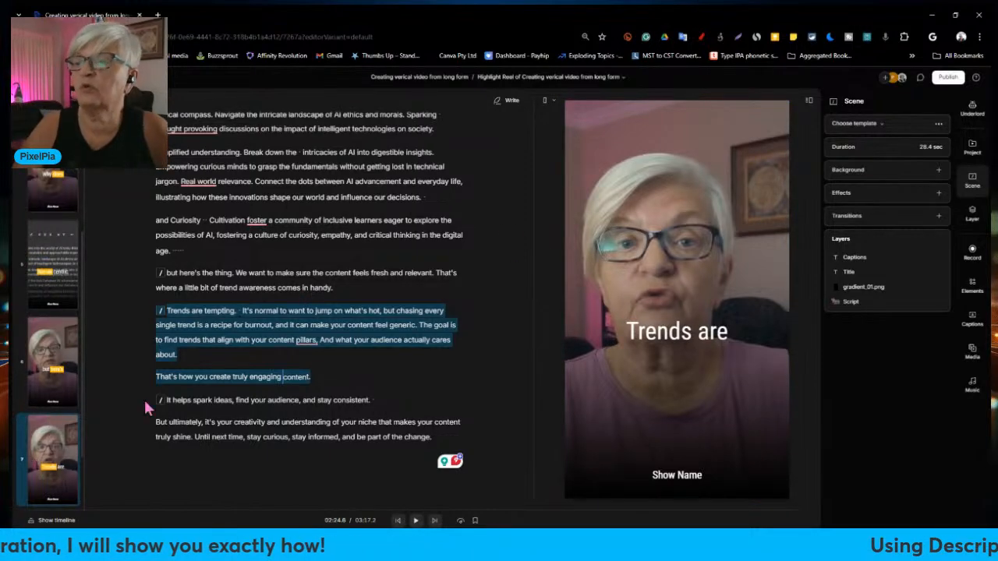
scroll(186, 378, up, 5)
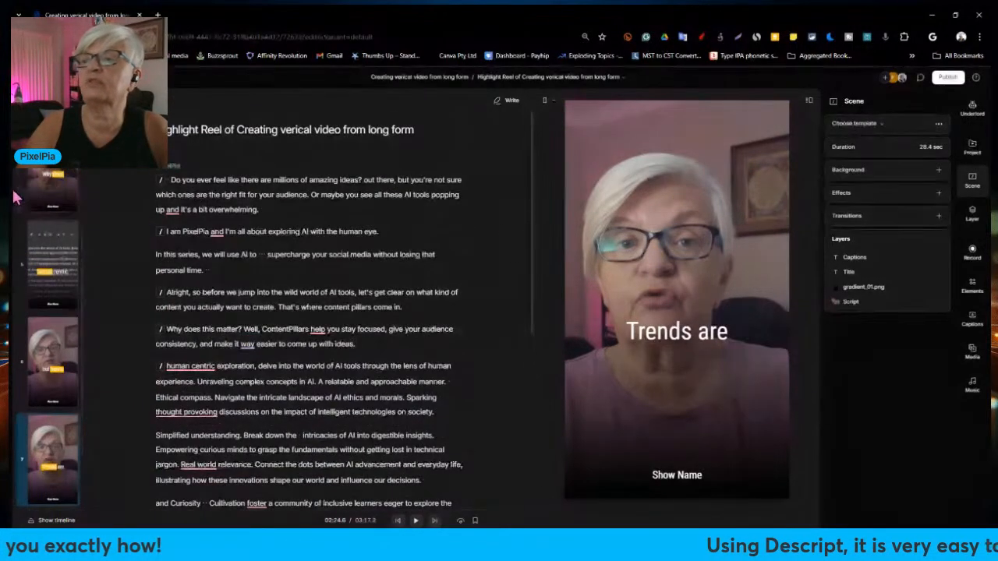
scroll(43, 185, up, 5)
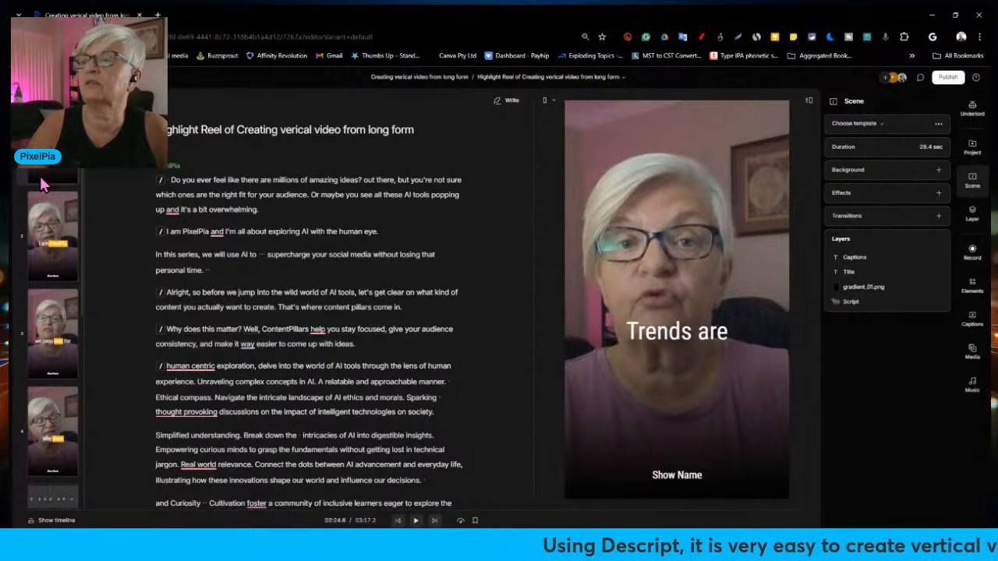
click(48, 176)
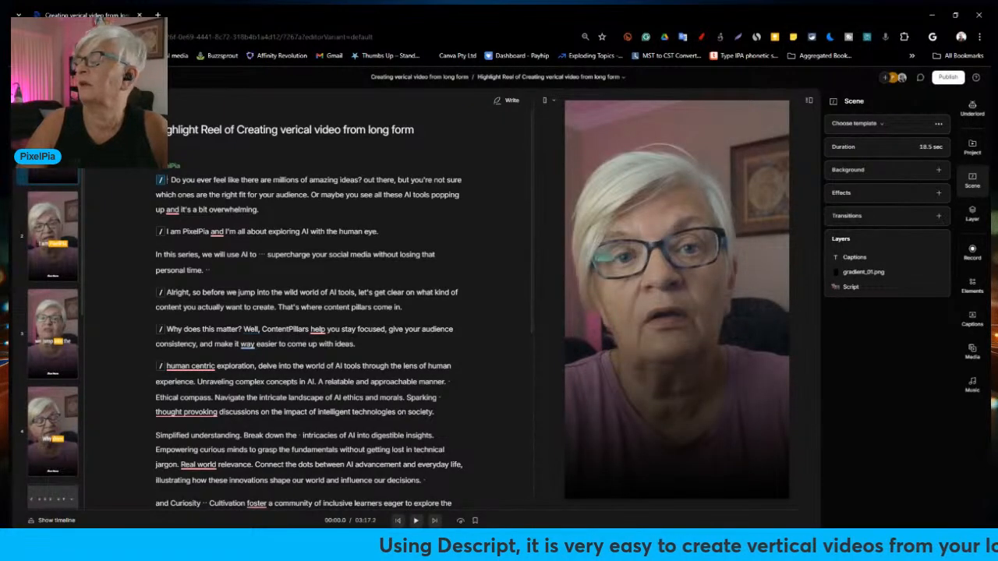
scroll(43, 331, down, 5)
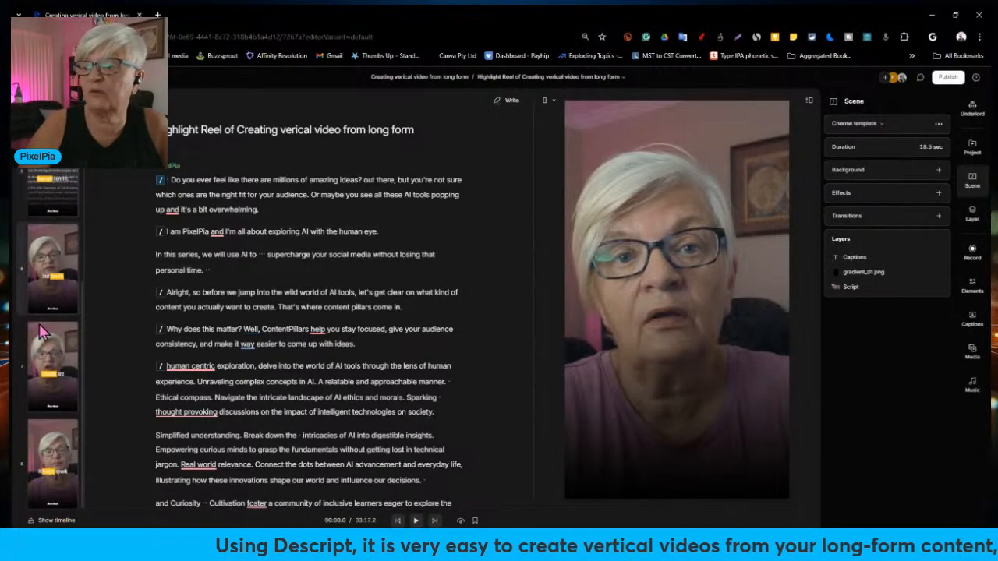
click(57, 369)
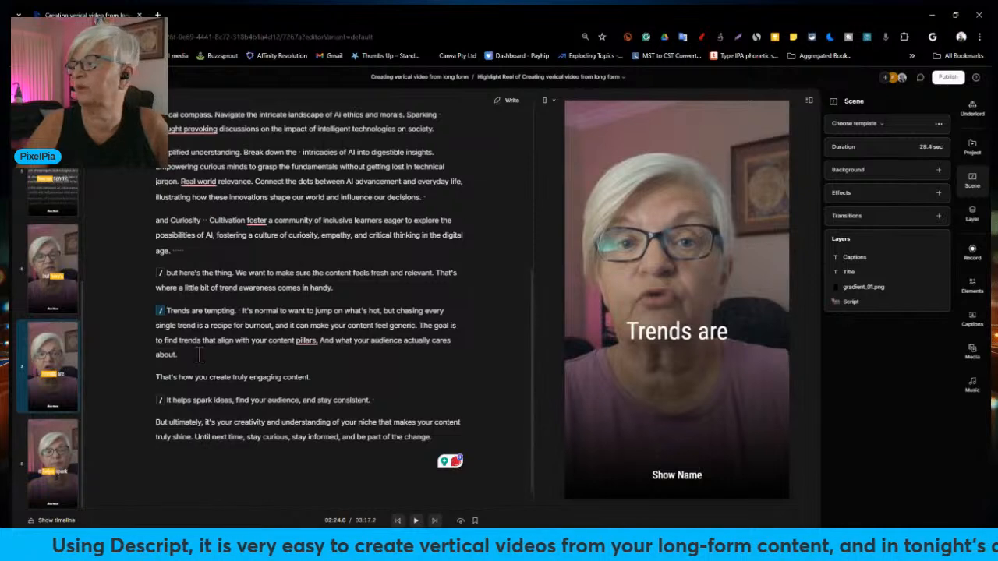
- Copy the layout of the highlight reel's first scene
scroll(189, 347, up, 4)
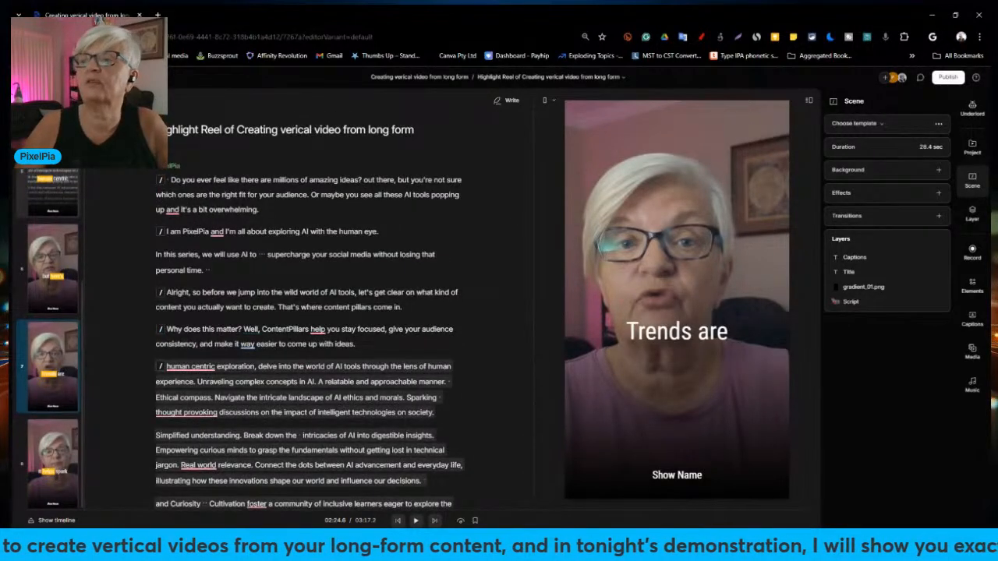
scroll(54, 187, up, 5)
click(53, 159)
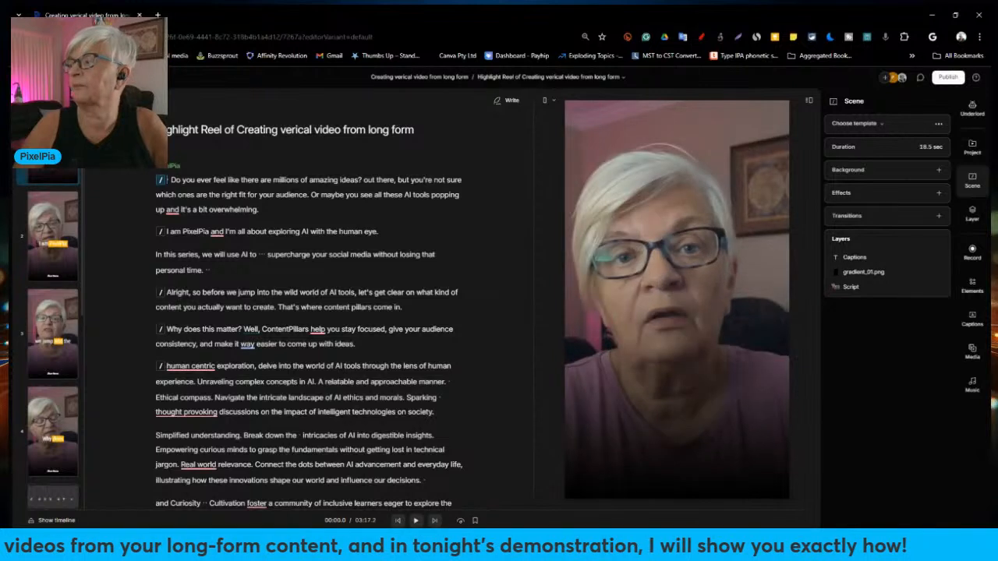
right_click(40, 144)
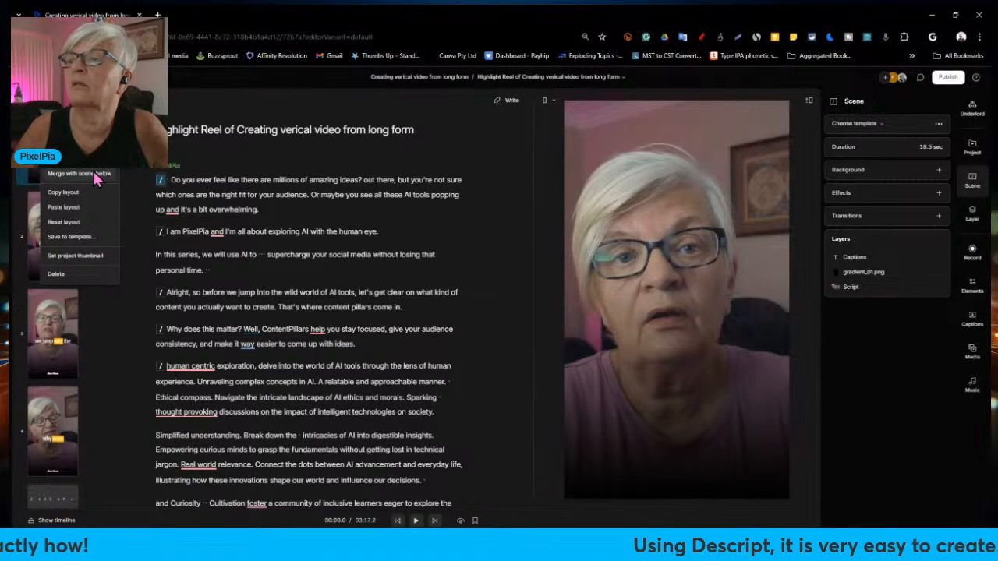
click(74, 195)
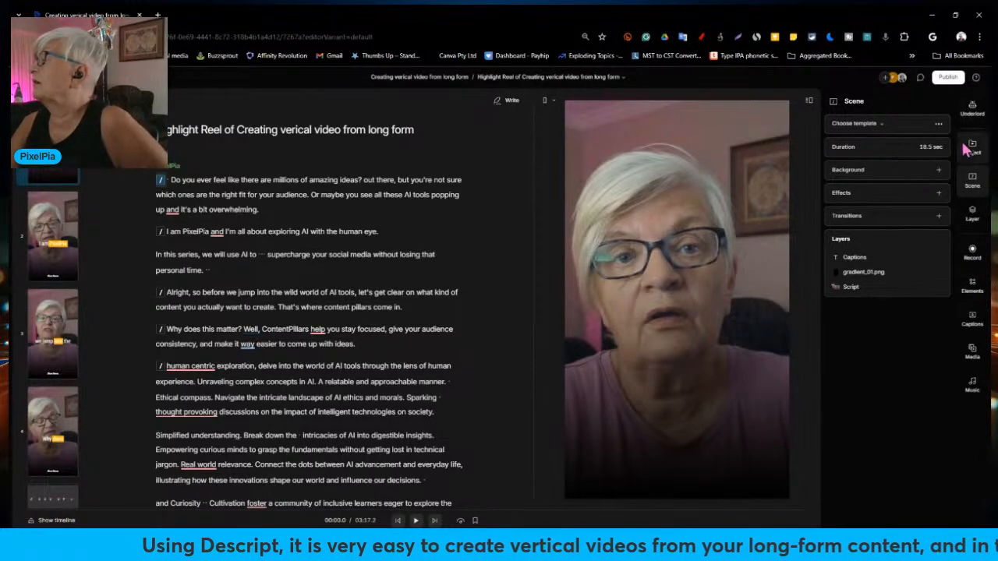
click(691, 183)
right_click(690, 180)
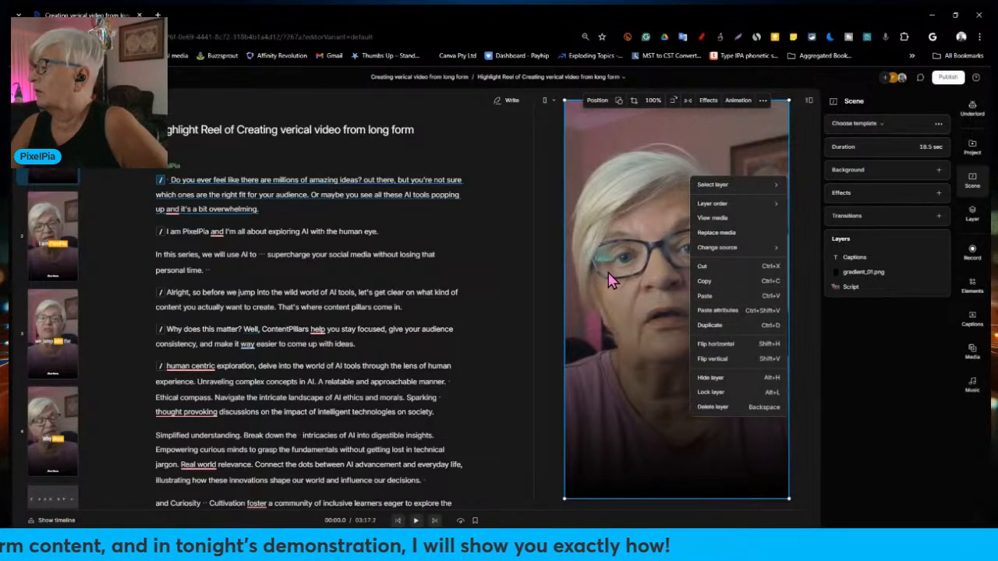
click(279, 209)
drag(280, 209, 222, 207)
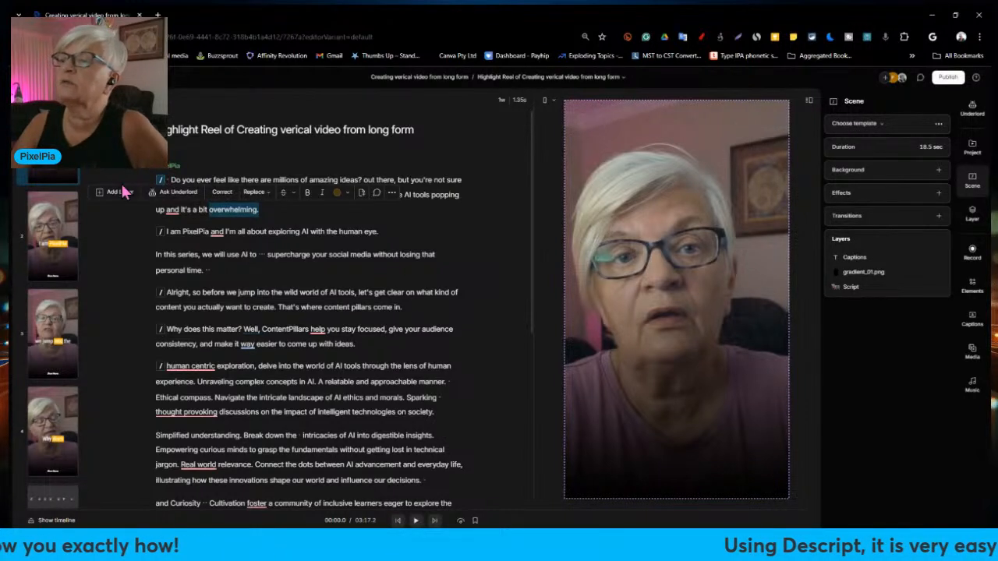
click(131, 198)
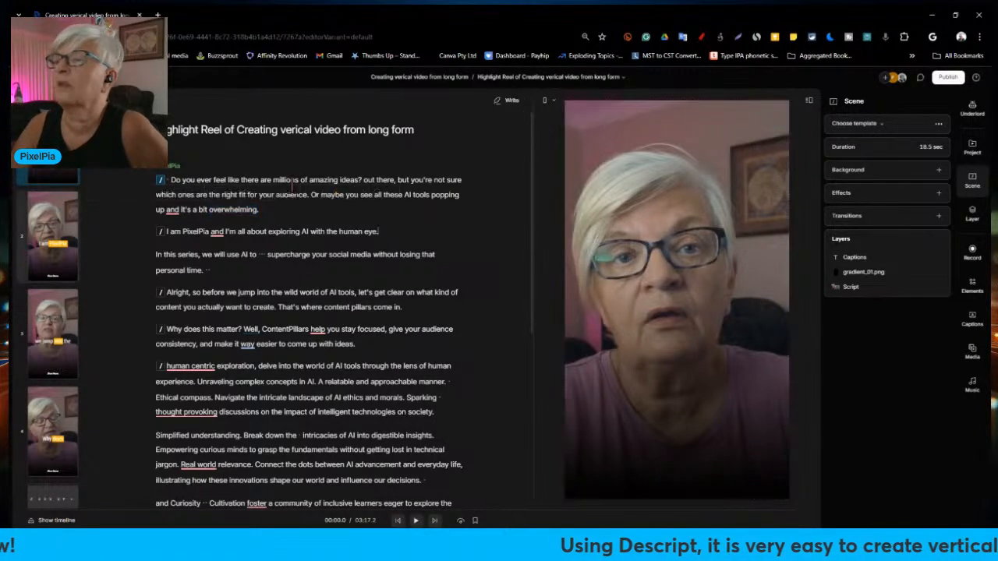
click(53, 156)
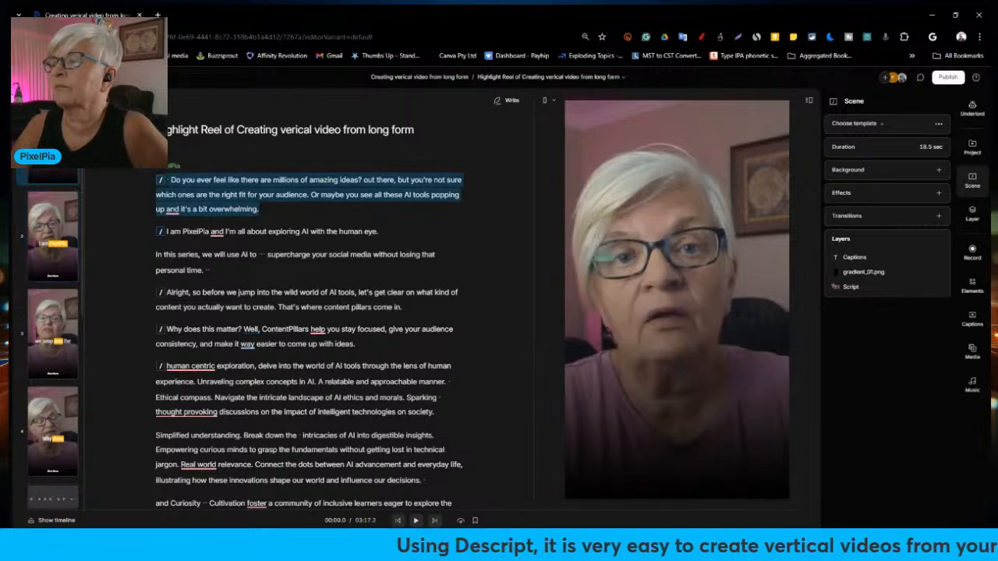
right_click(219, 196)
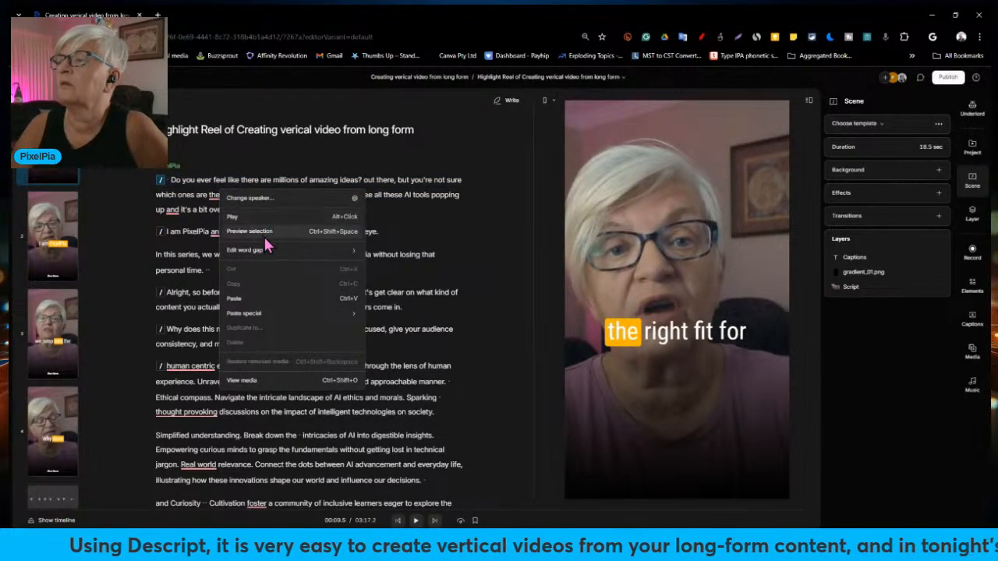
mouse_move(265, 318)
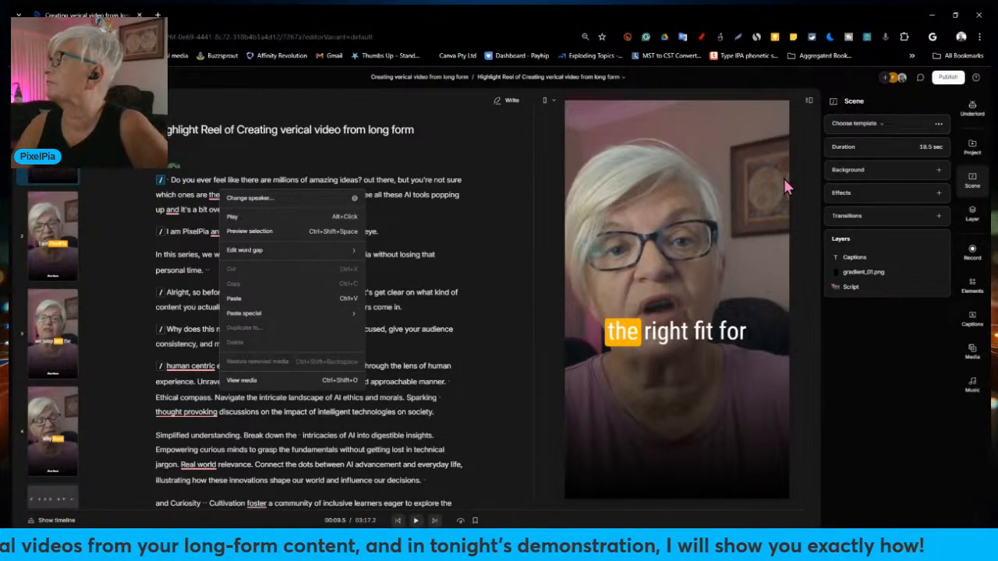
click(980, 110)
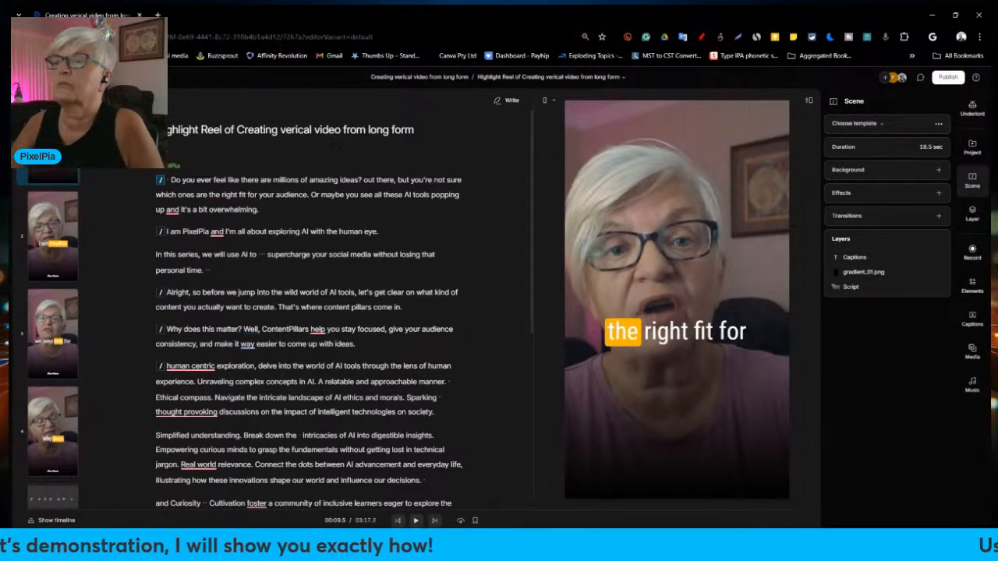
- Copy the layout of the highlight reel's first scene and create a new video project in the same workspace
right_click(43, 148)
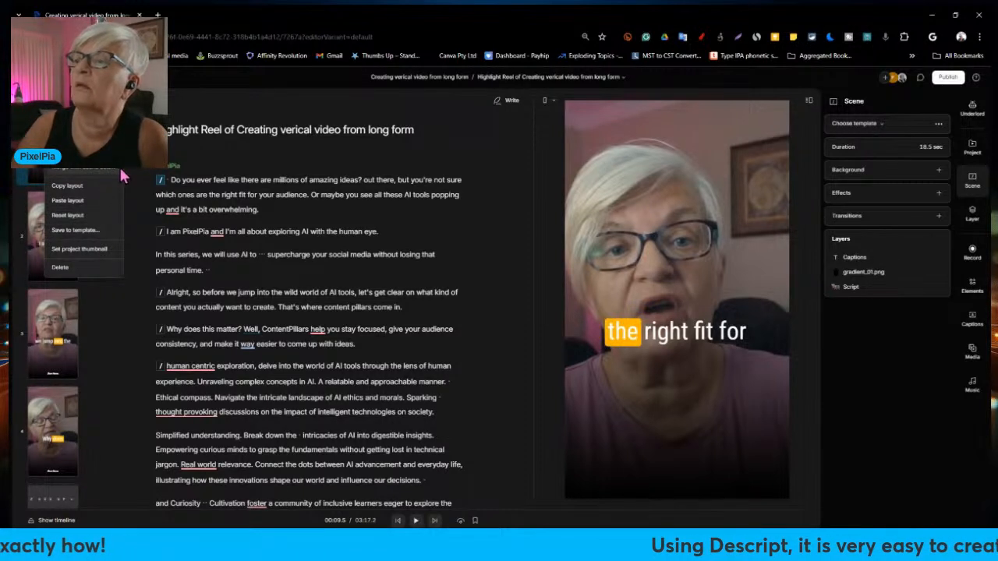
click(76, 187)
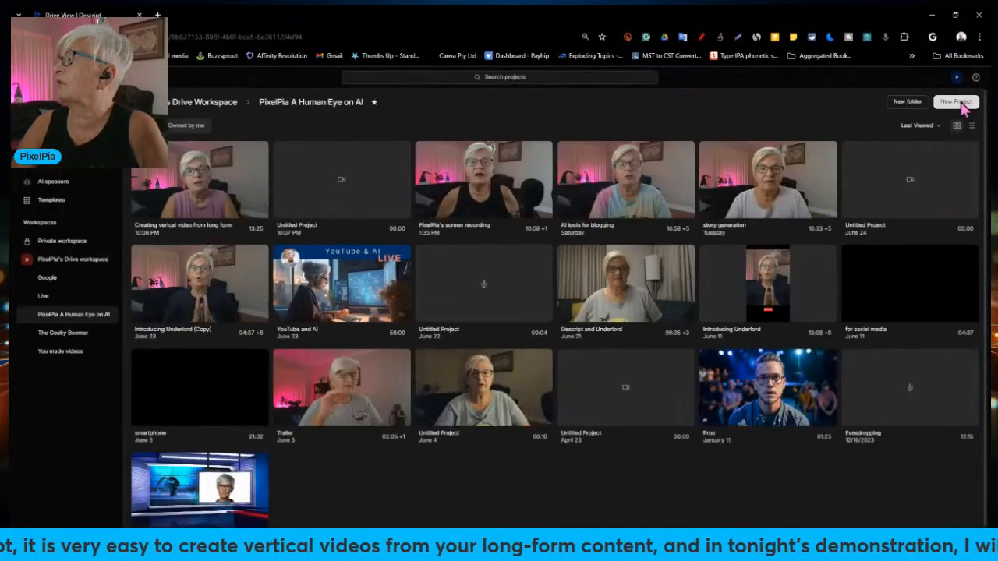
click(957, 102)
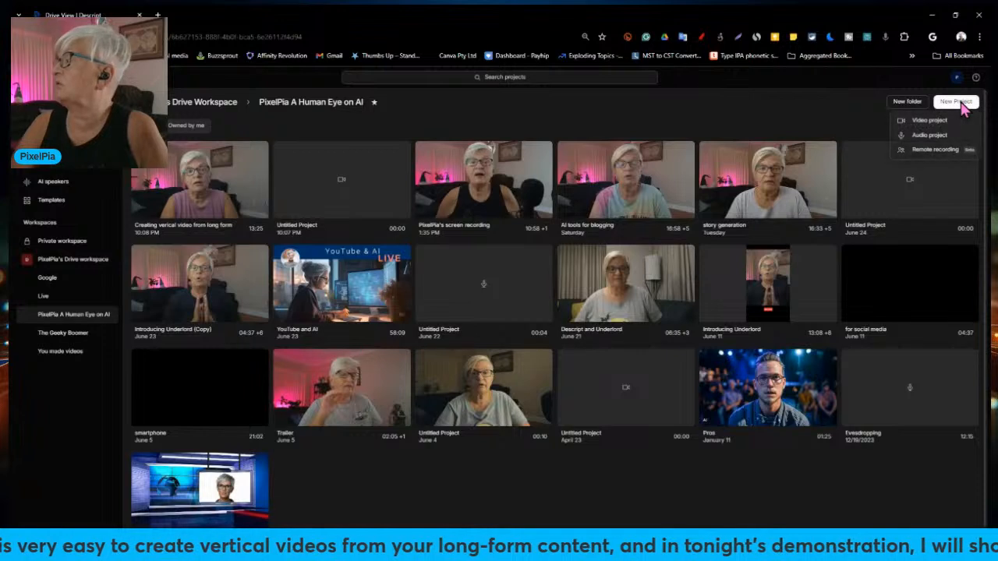
click(928, 121)
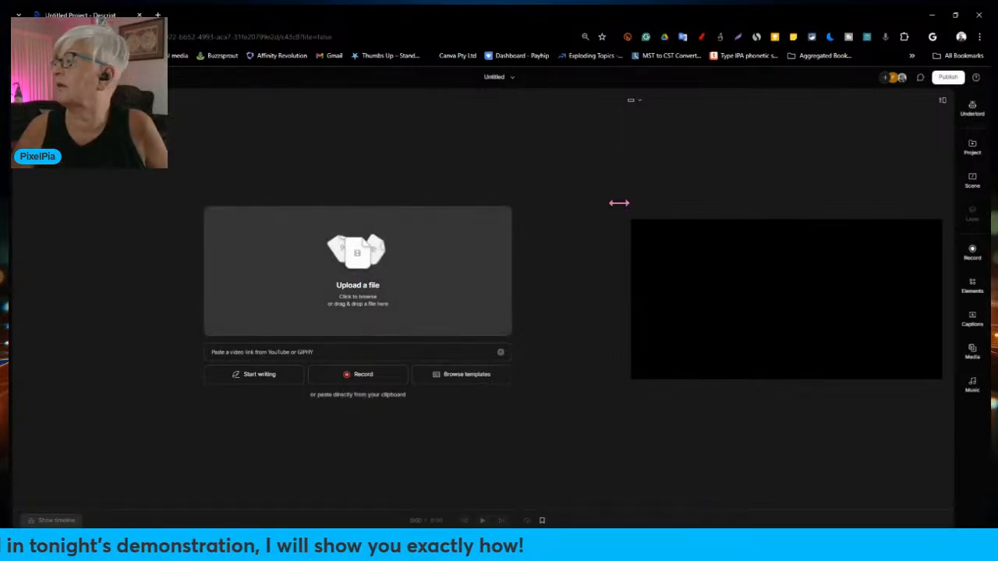
- Set the new project's aspect ratio to Portrait 9:16 and paste the copied layout into its empty scene
click(637, 103)
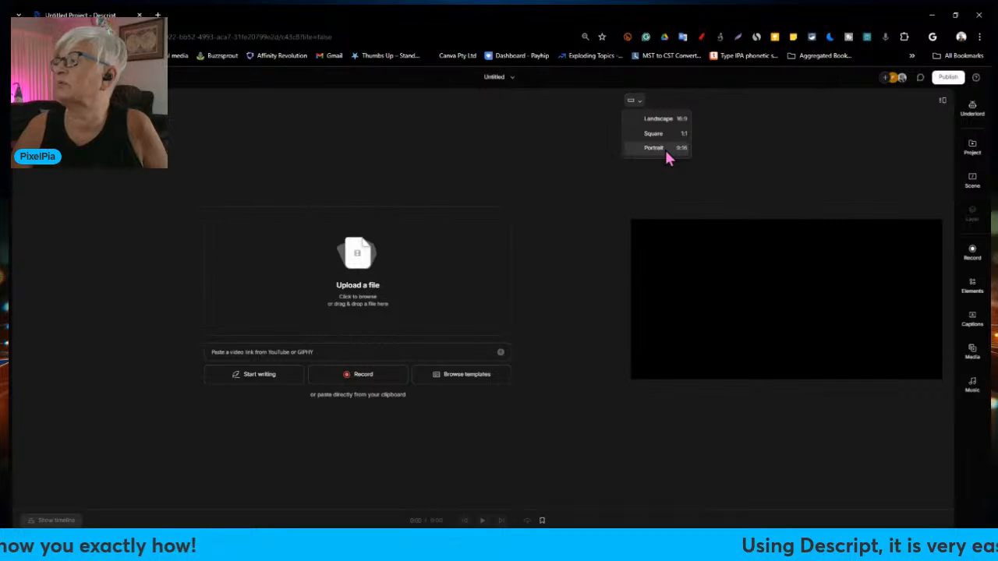
click(664, 149)
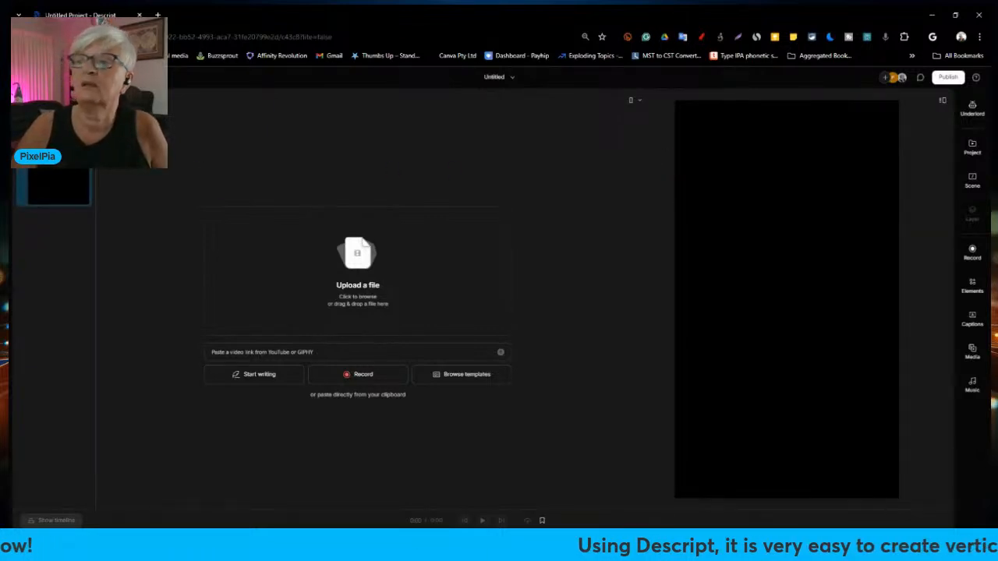
right_click(59, 176)
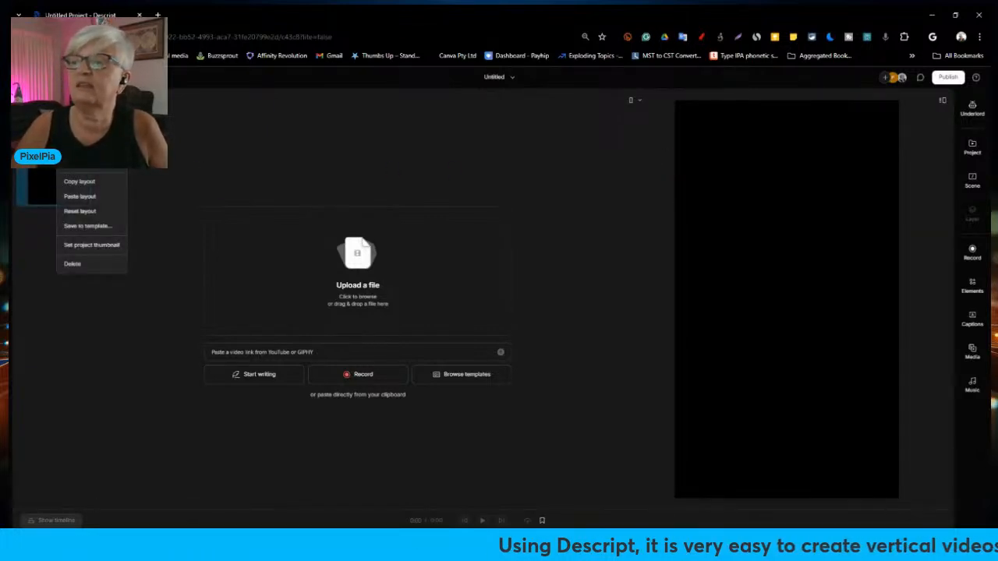
click(93, 200)
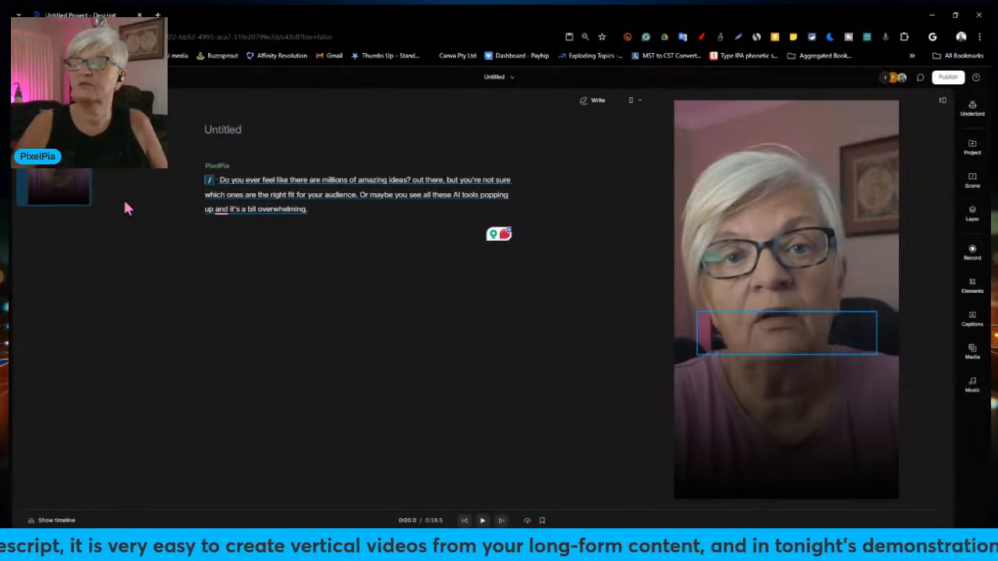
- Reopen the "Creating verical video from long form" project and select the "Trends are tempting" scene in the highlight reel
click(30, 77)
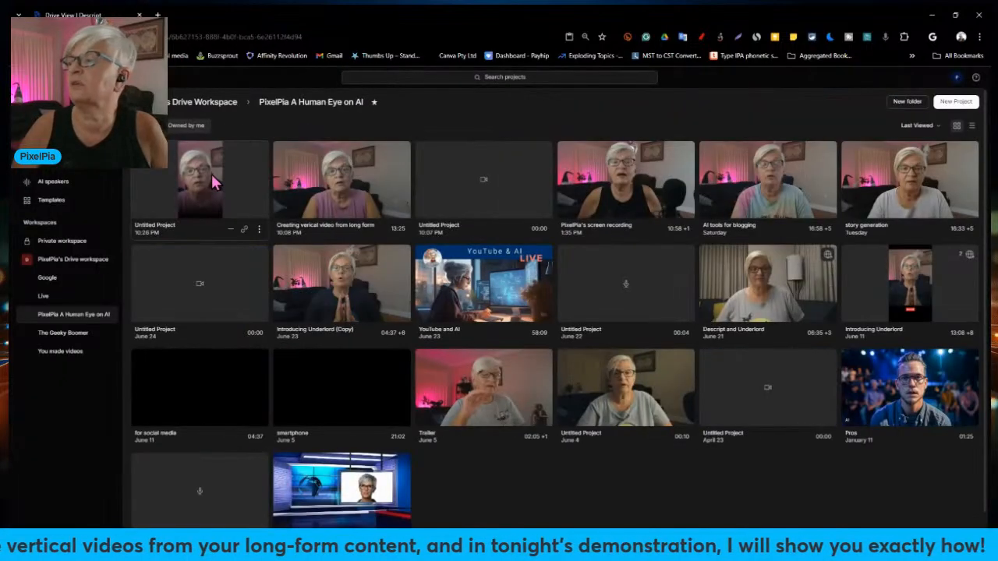
click(306, 178)
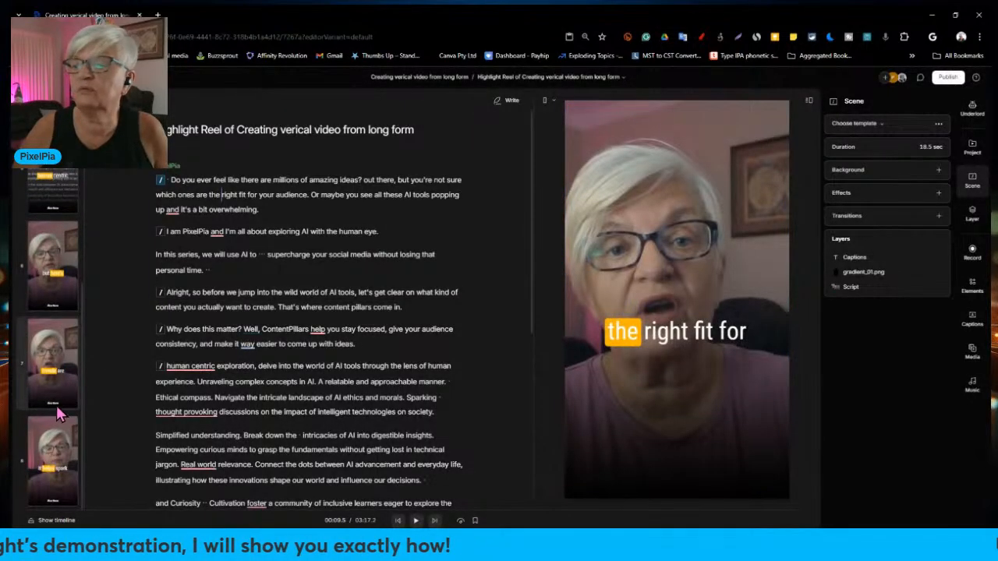
click(47, 343)
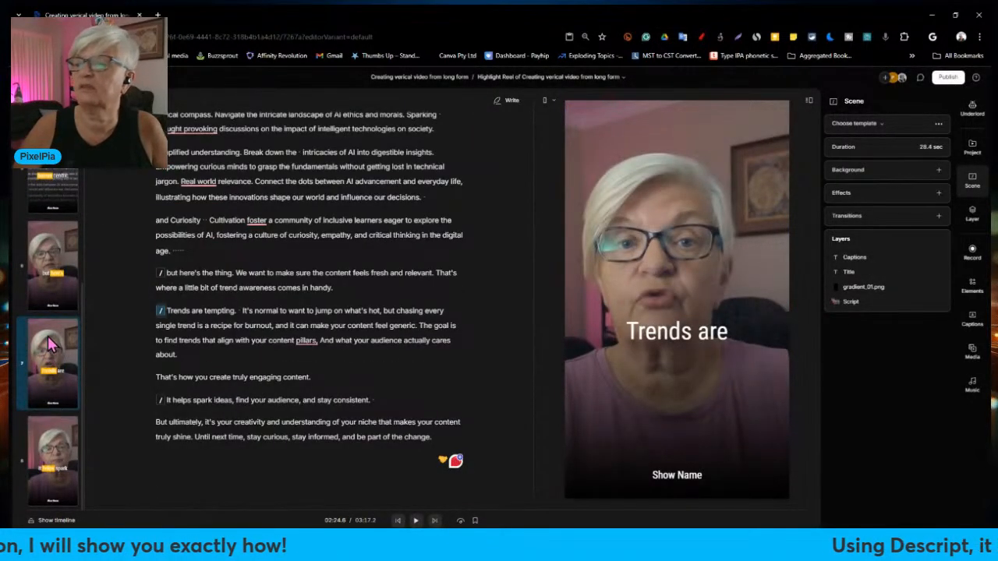
right_click(57, 343)
click(41, 345)
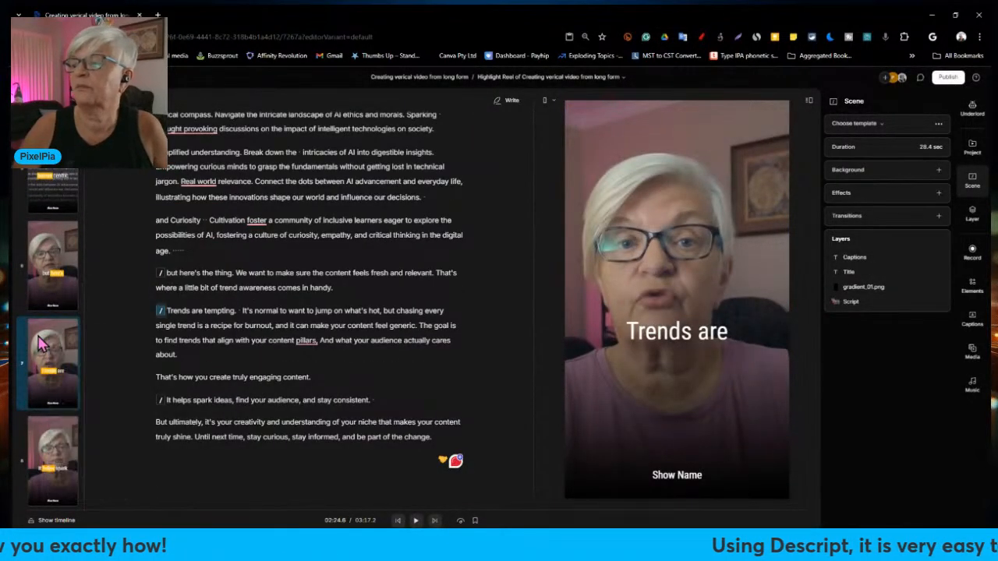
right_click(396, 340)
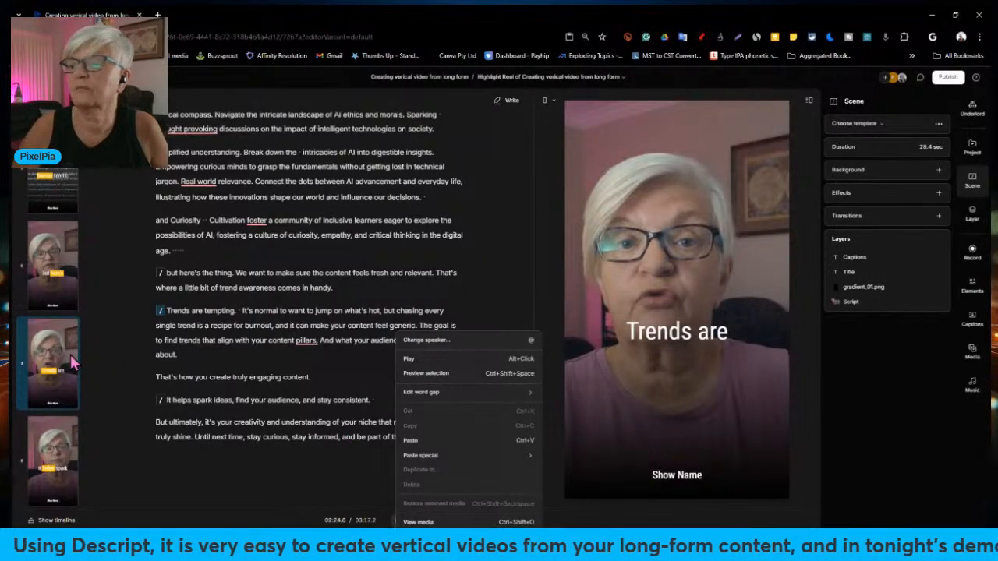
click(48, 345)
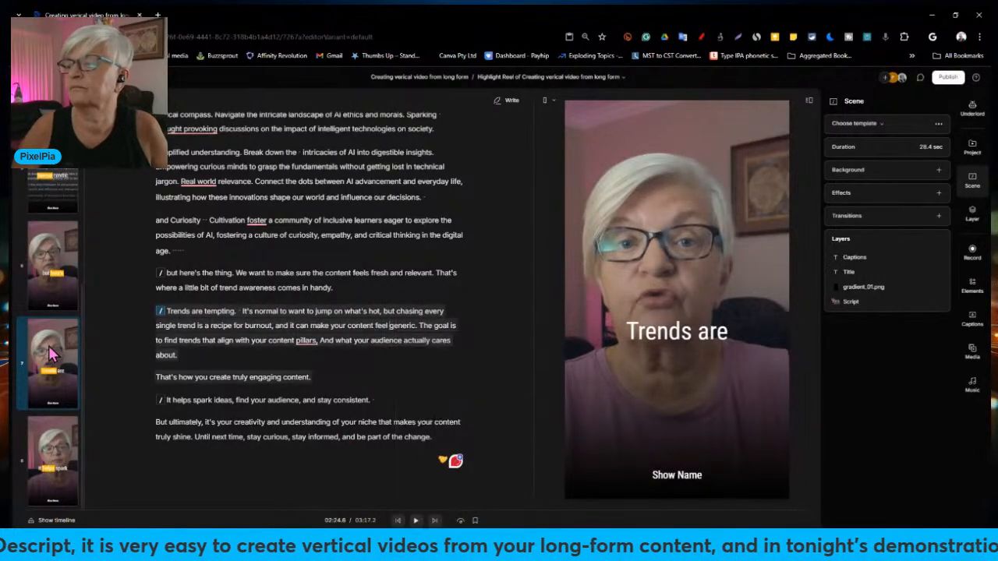
- Select the whole script of the scene, from "Trends are tempting" to "truly engaging content", and copy it
click(191, 354)
drag(215, 355, 207, 326)
key(ctrl+c)
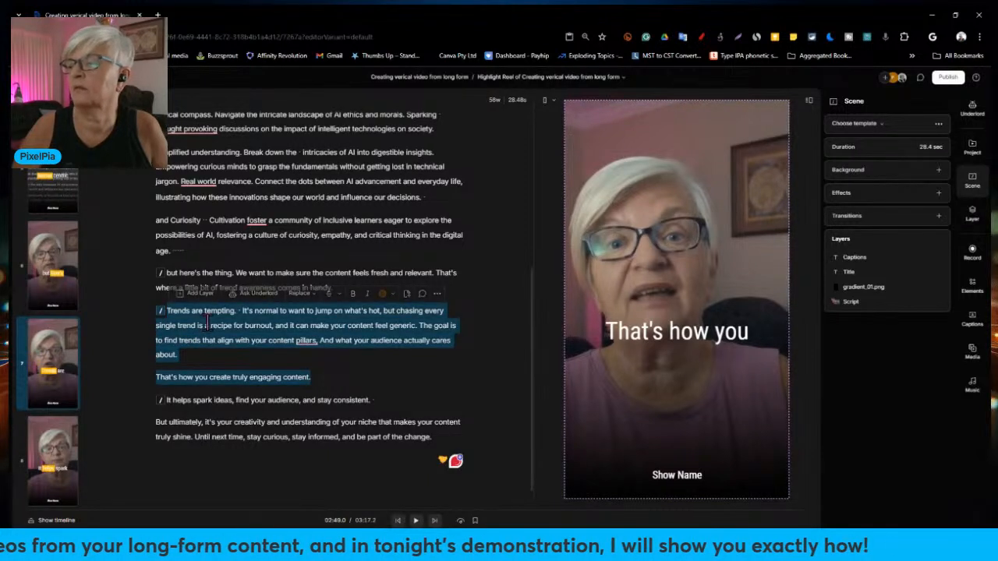
right_click(208, 325)
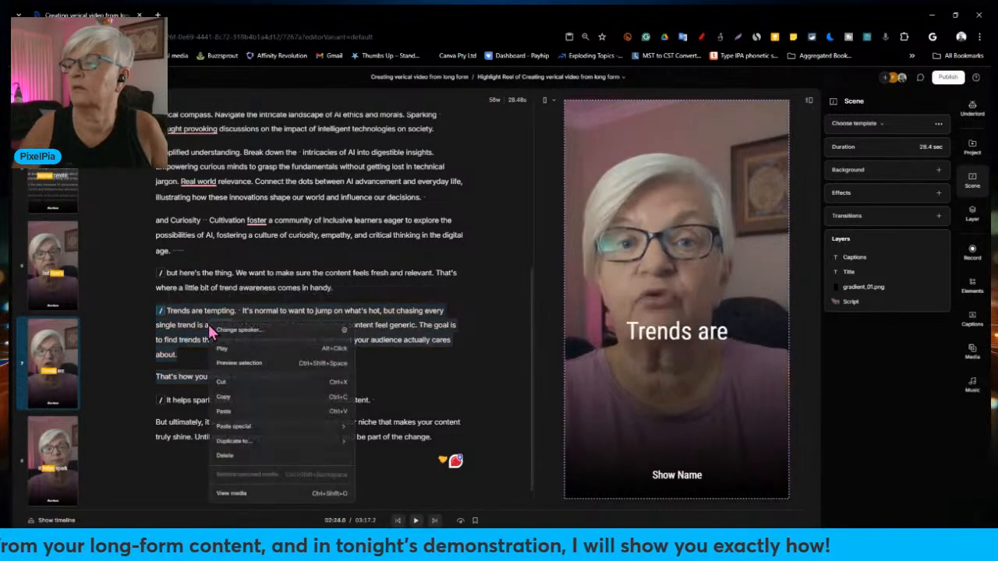
click(272, 399)
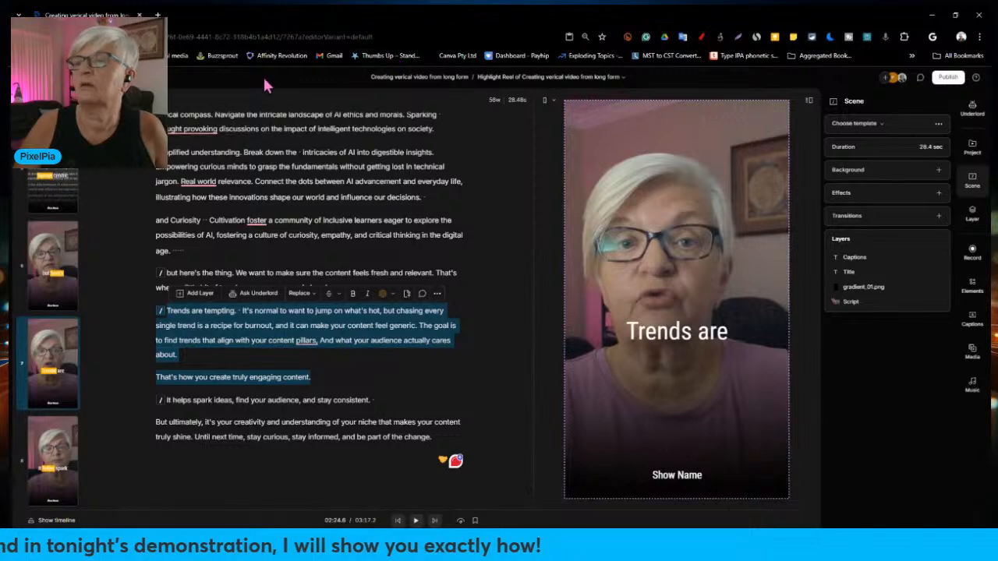
- Return to the workspace's project list and open the new portrait Untitled Project that holds the pasted first scene
click(28, 77)
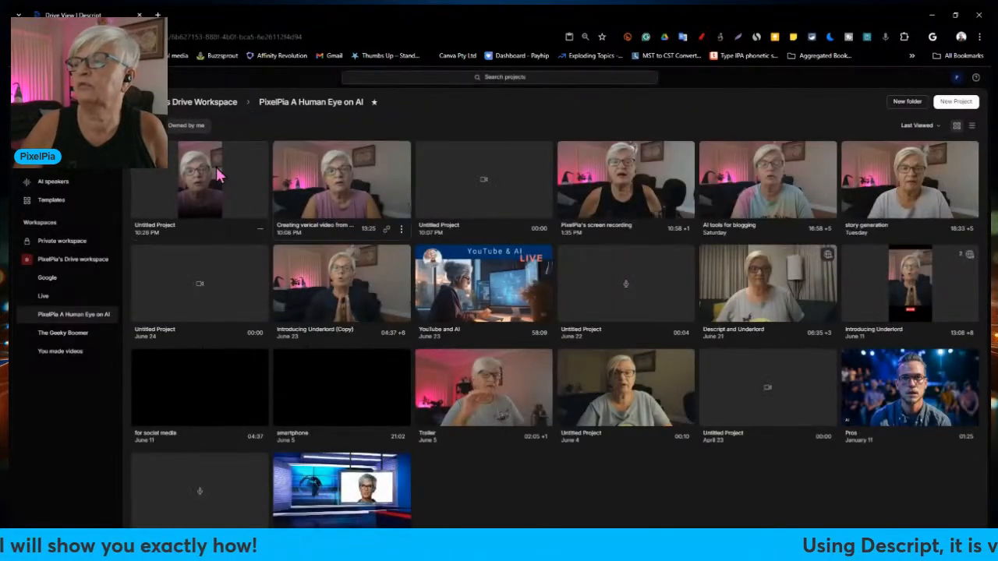
click(218, 176)
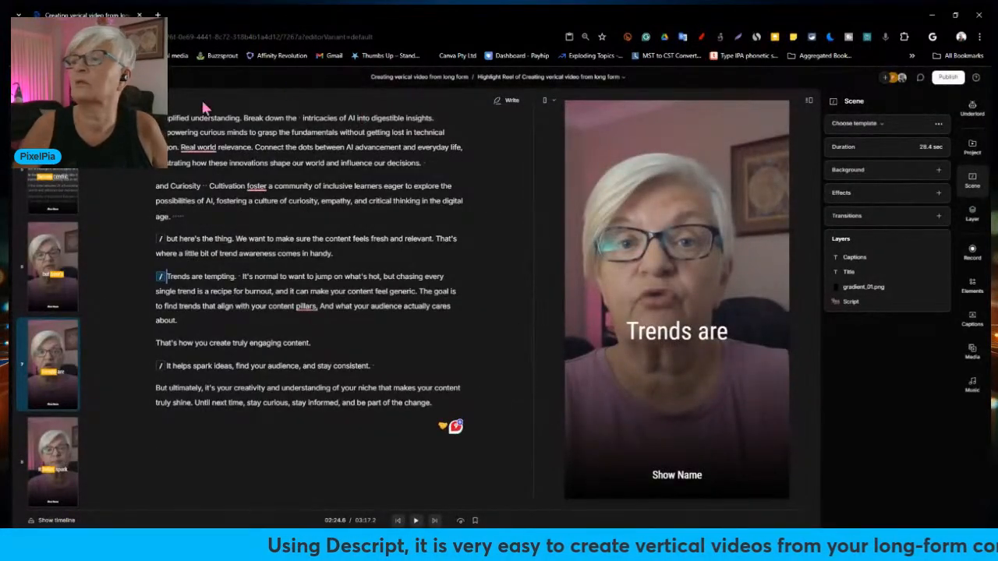
click(32, 77)
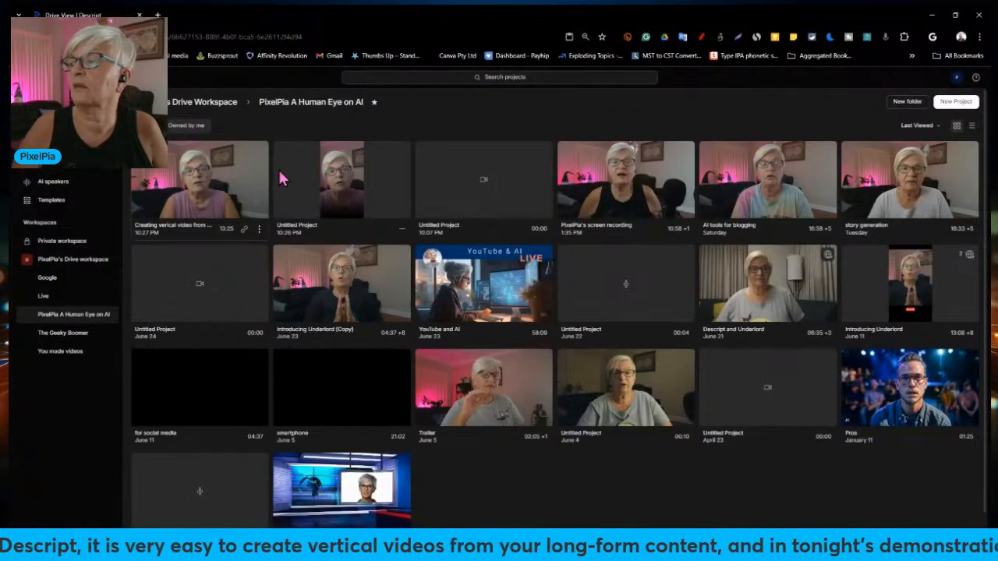
click(282, 179)
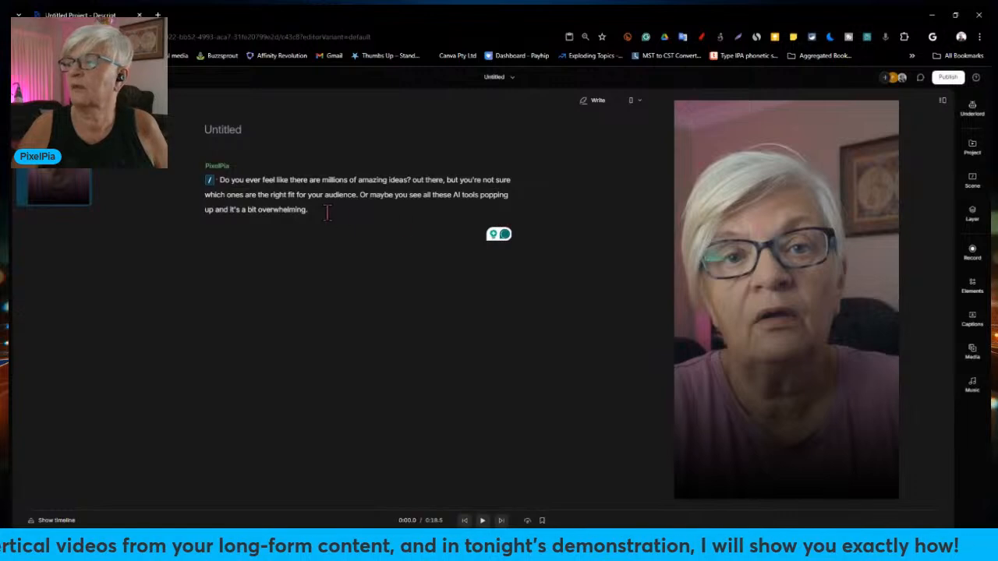
- Add a second scene after "overwhelming." and paste the copied "Trends are tempting" content into it as its layout
click(329, 212)
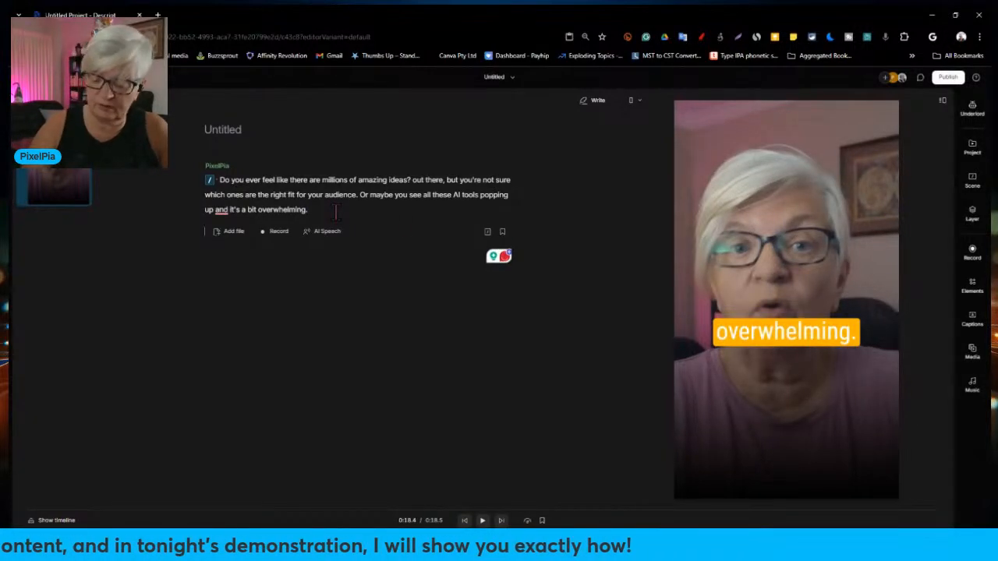
text(/)
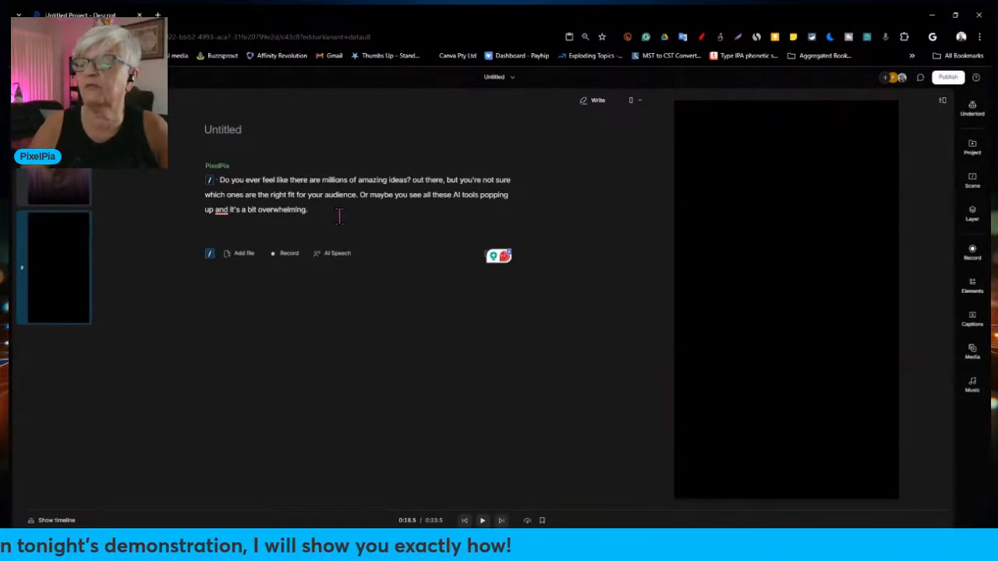
right_click(49, 250)
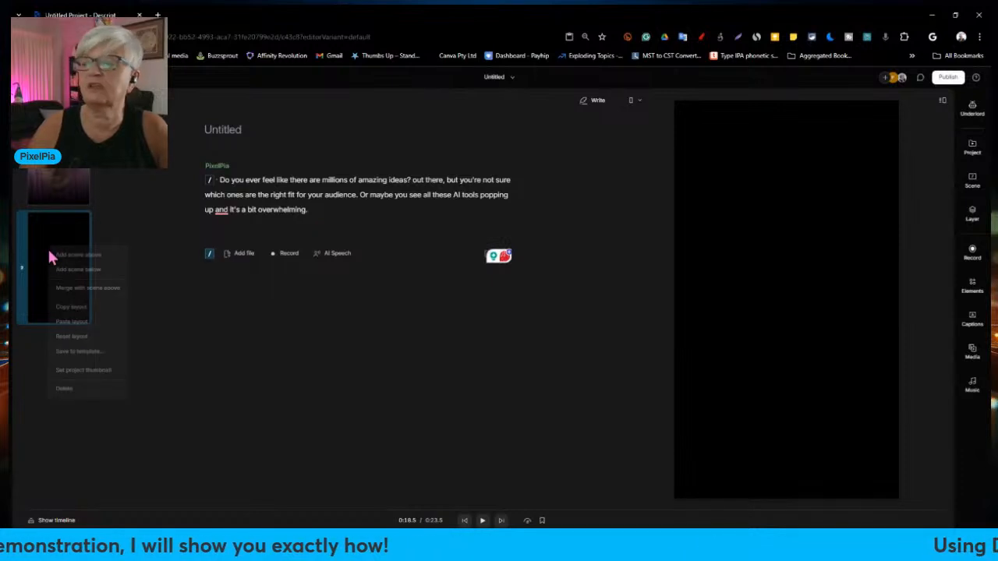
click(91, 326)
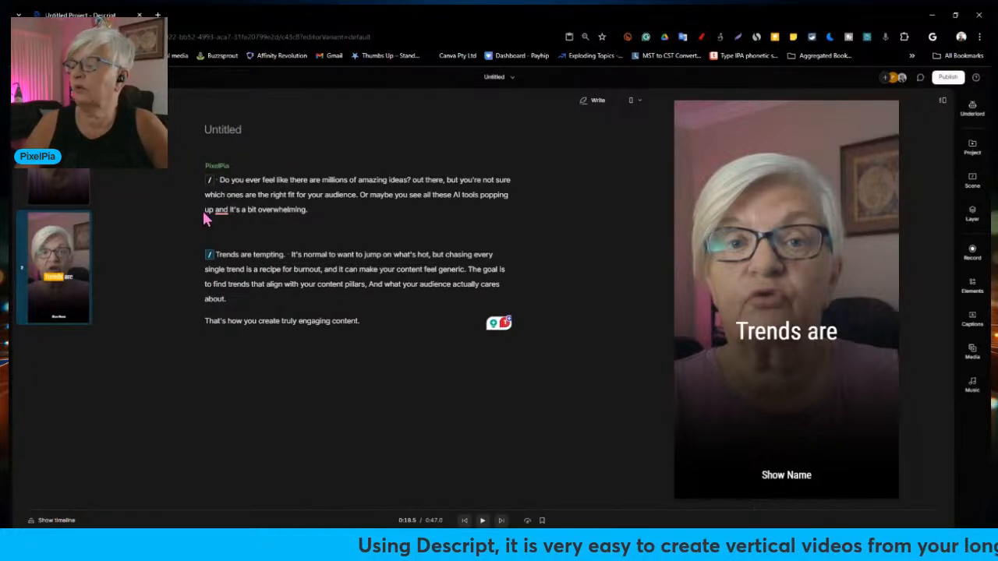
- Play the "Trends are tempting" scene through to its end and delete the "Show Name" title from it
click(483, 521)
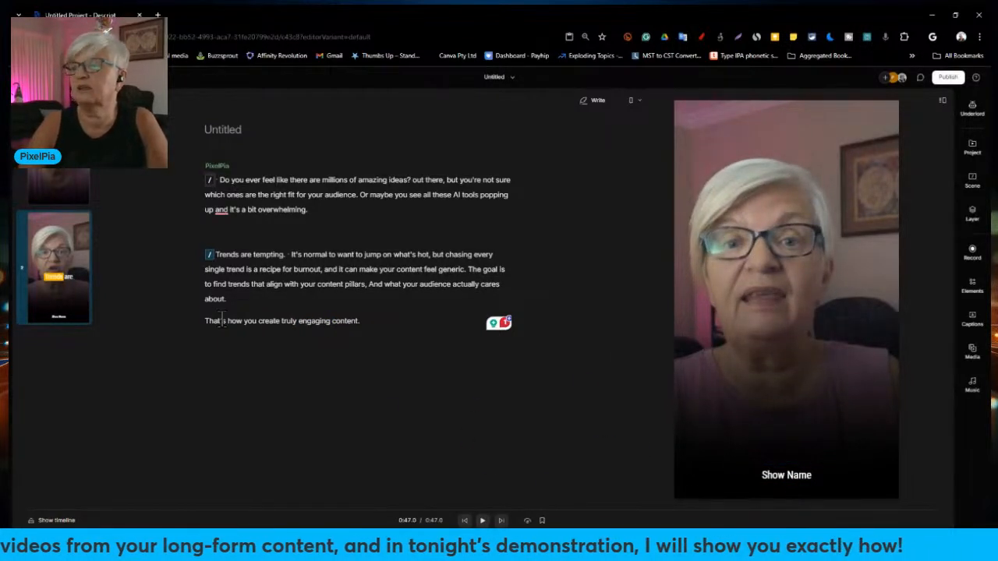
click(58, 295)
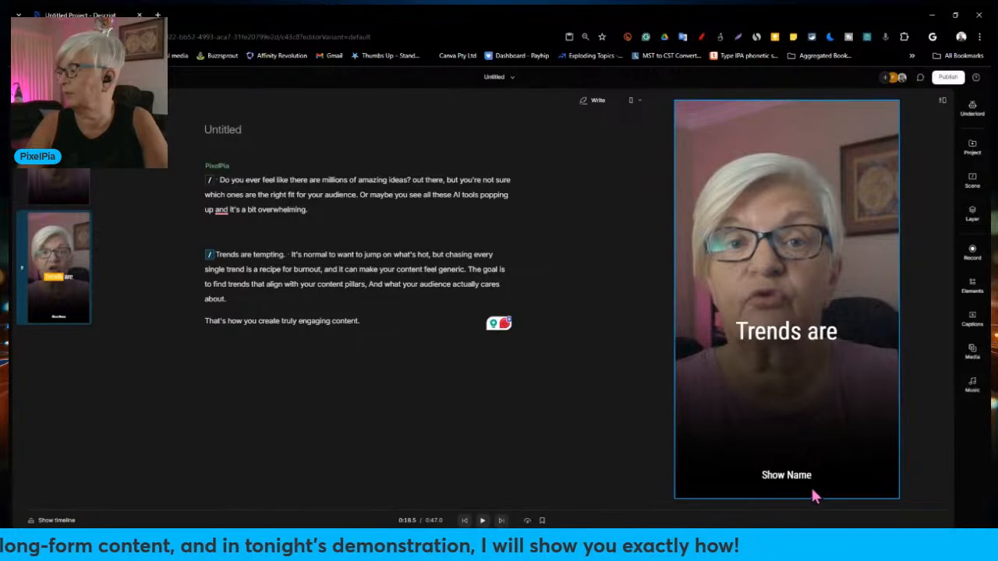
click(781, 479)
key(Delete)
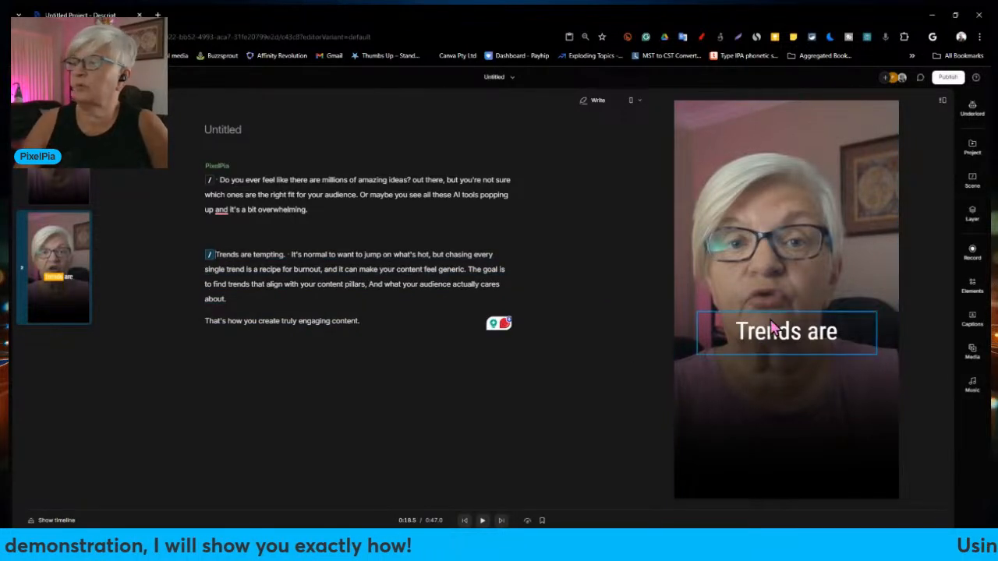
- Change the caption highlight colour in the "Trends are tempting" scene to the saved pink fe5ad8
click(820, 346)
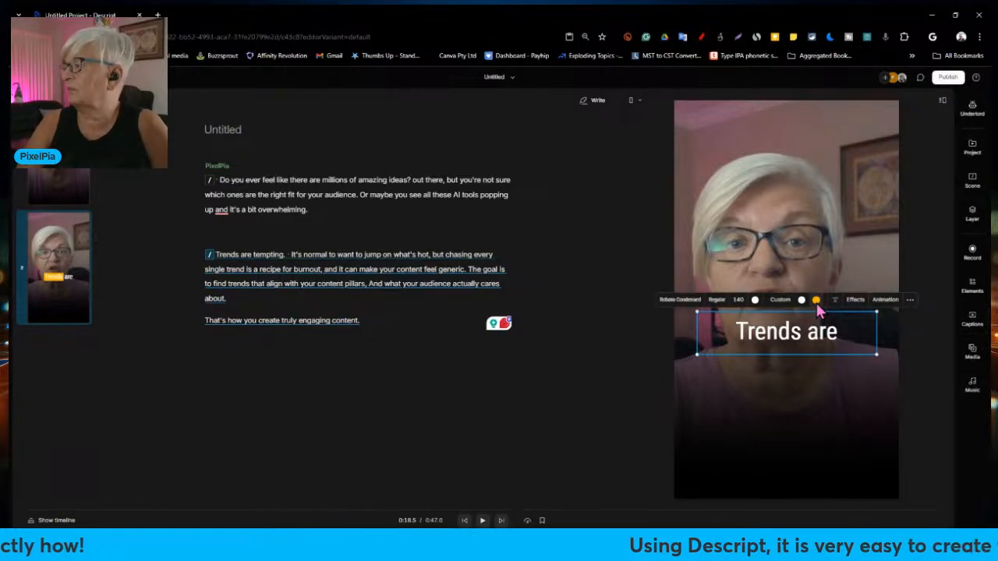
click(816, 301)
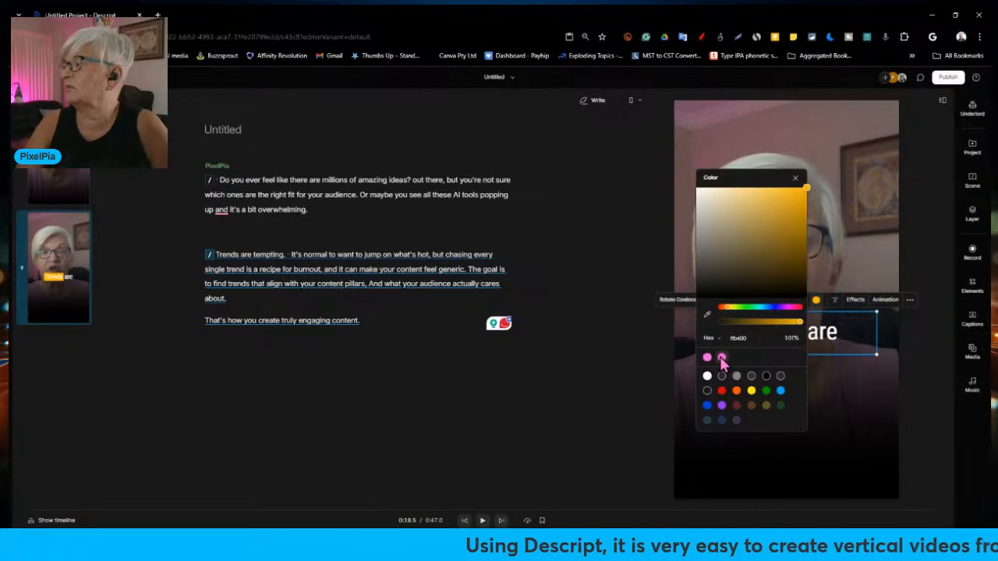
click(708, 358)
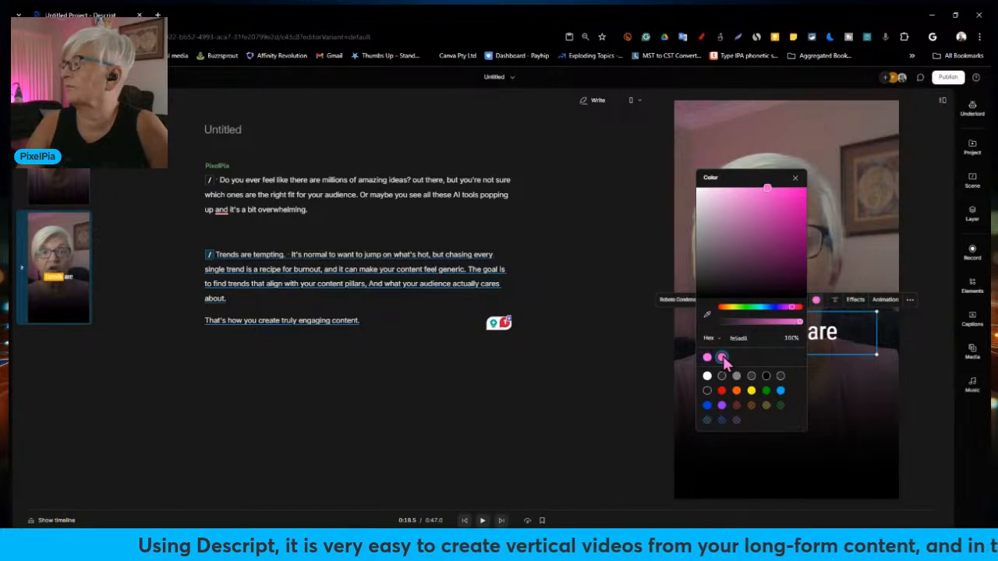
click(646, 381)
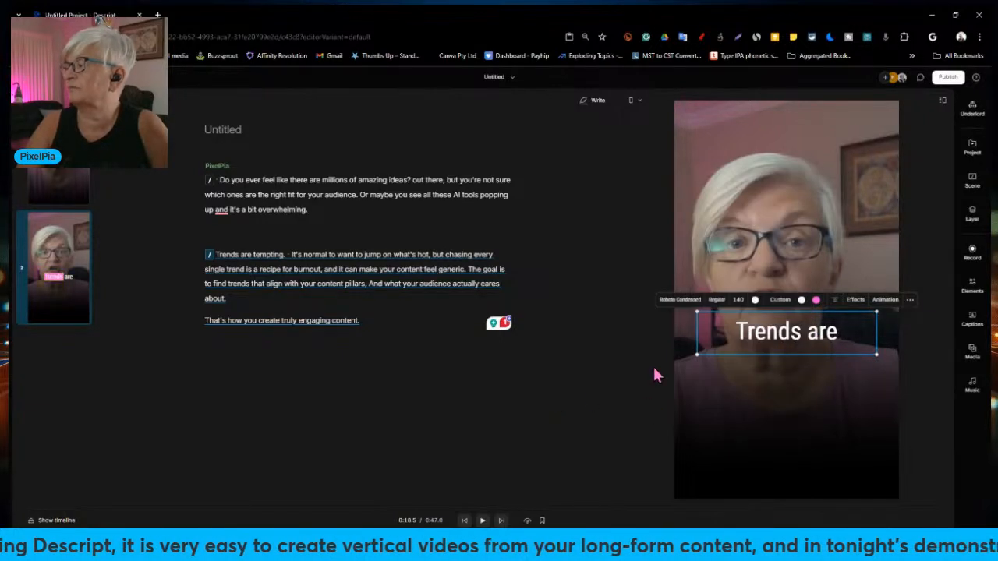
- Open the full settings of the second scene's captions layer and examine the available layer types
click(909, 301)
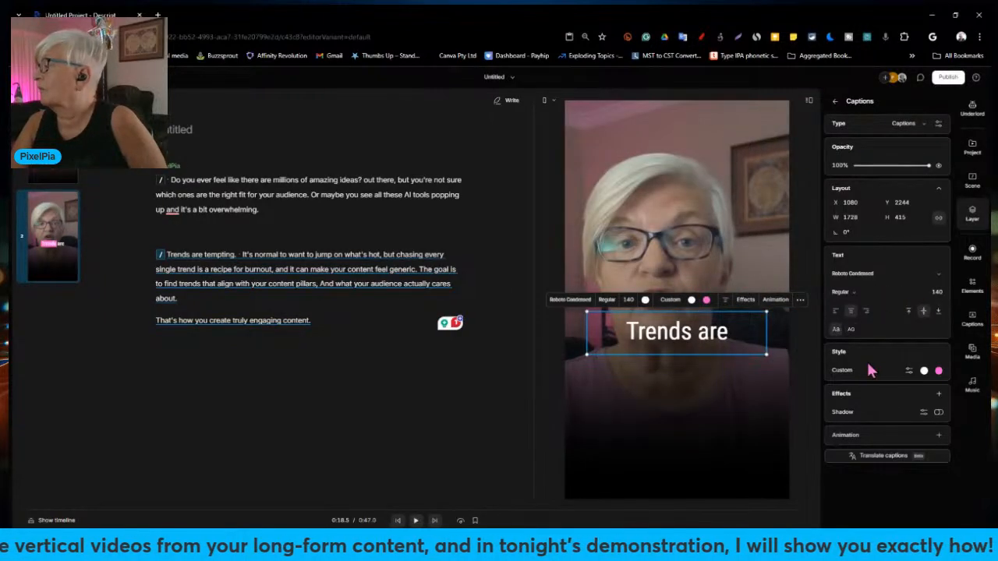
click(923, 127)
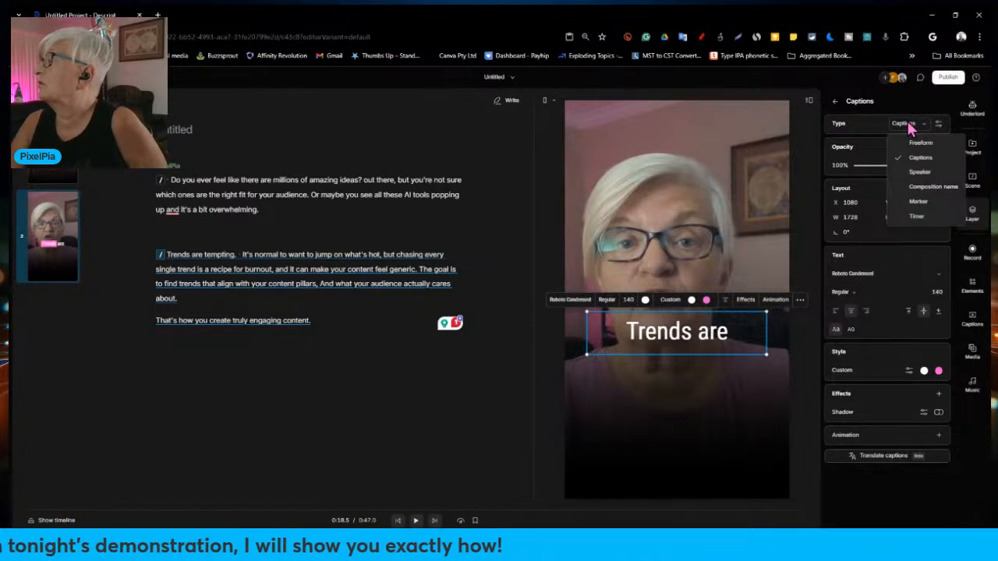
click(913, 130)
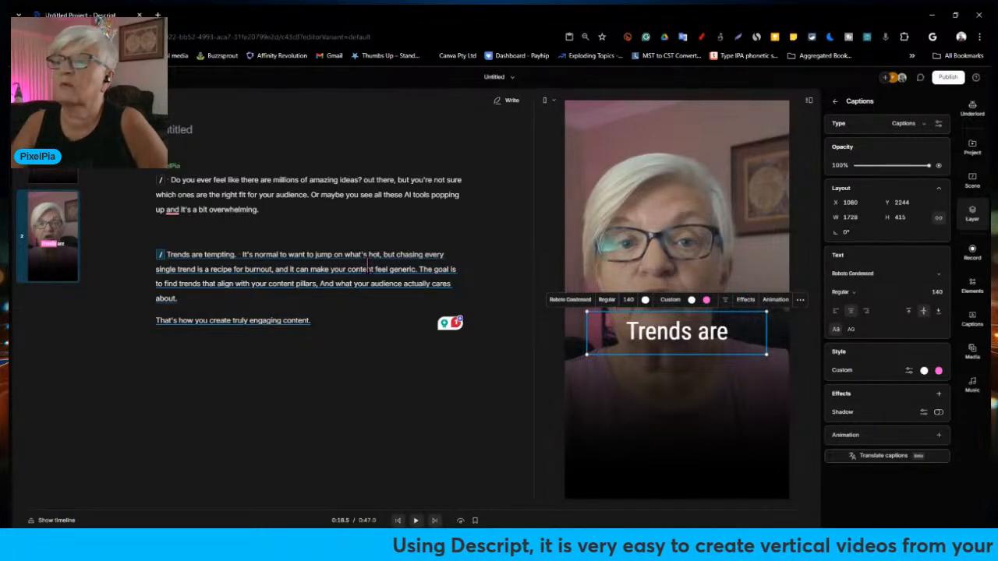
- Set the first scene's caption highlight colour to the saved pink fa62e6 and extend the caption selection to all scenes
click(55, 144)
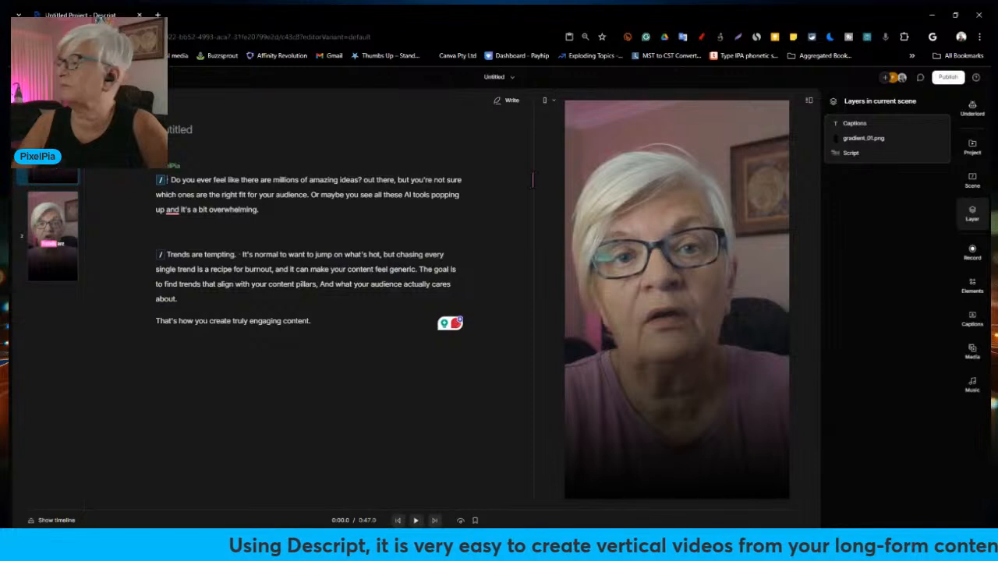
click(665, 335)
click(706, 301)
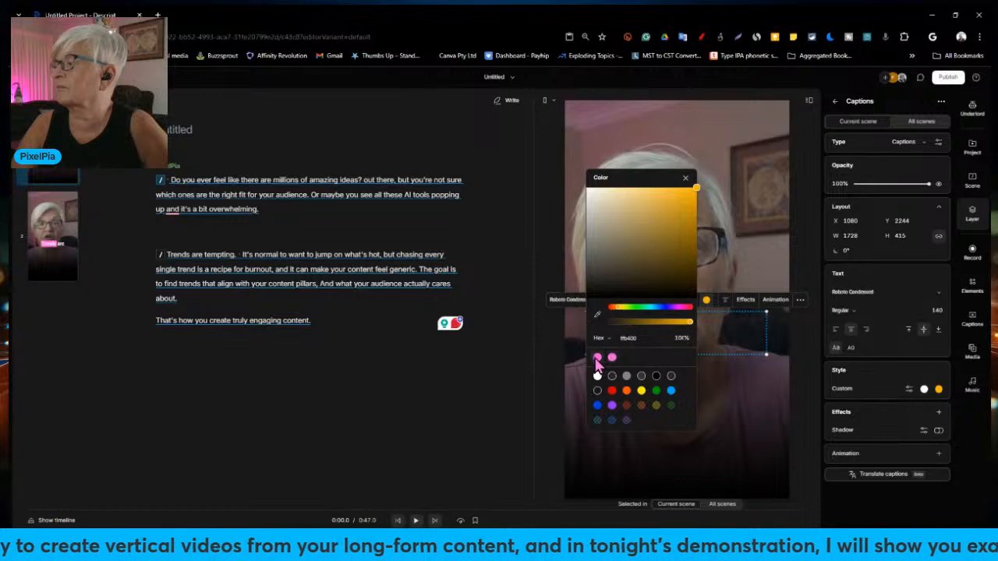
click(597, 358)
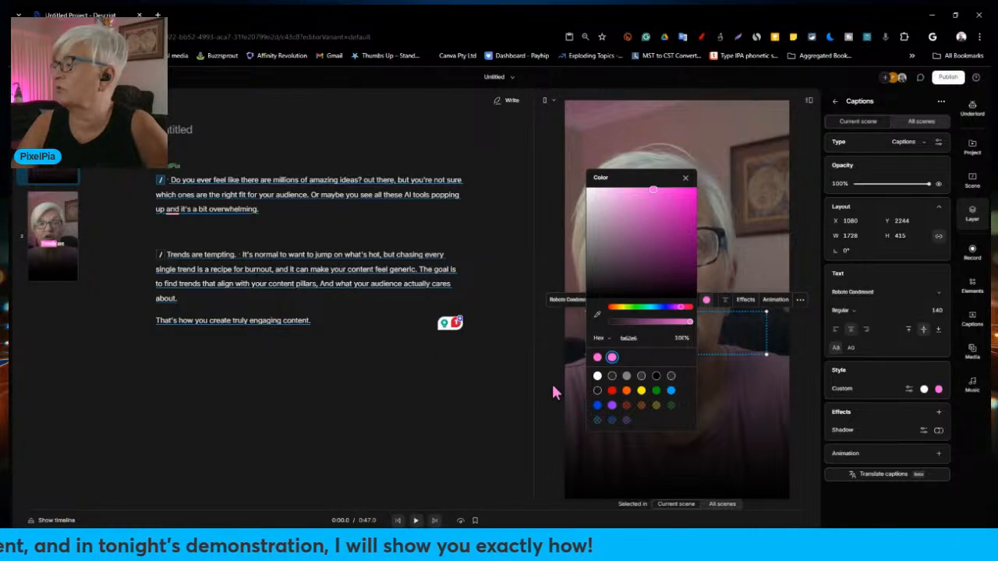
click(481, 440)
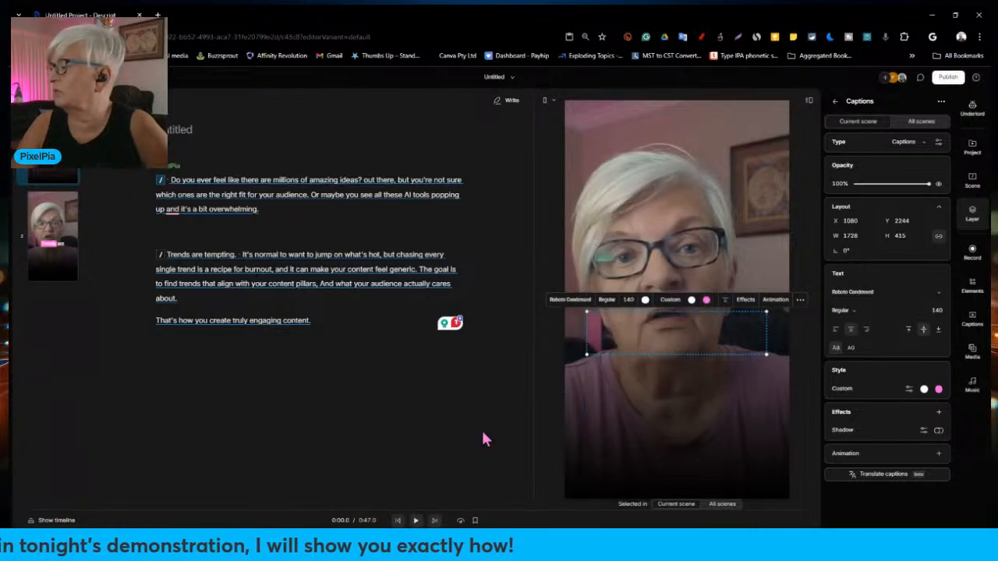
click(723, 505)
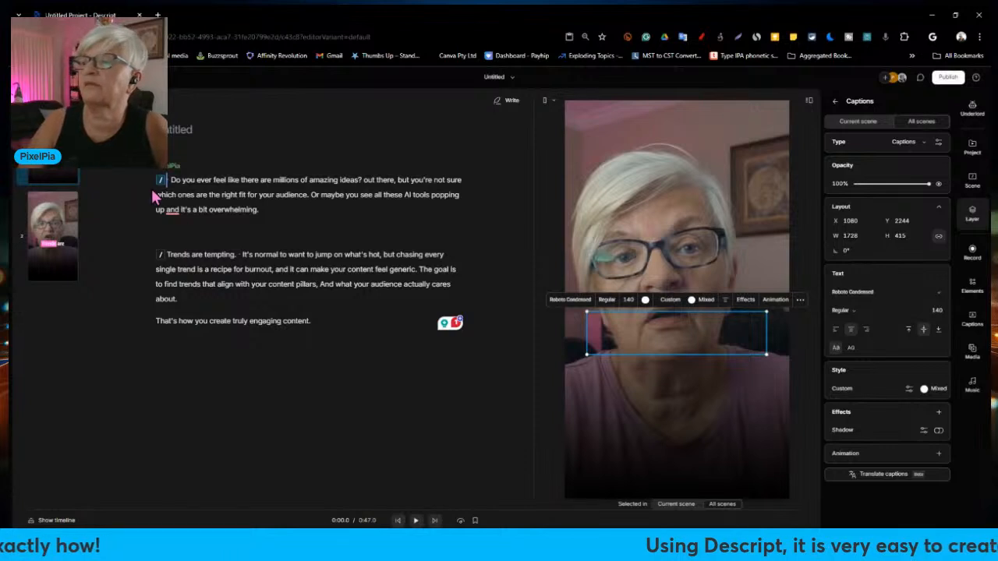
- Play the first scene's opening words, lower its captions to about Y 2904 and set their font size to 120
click(170, 179)
key(space)
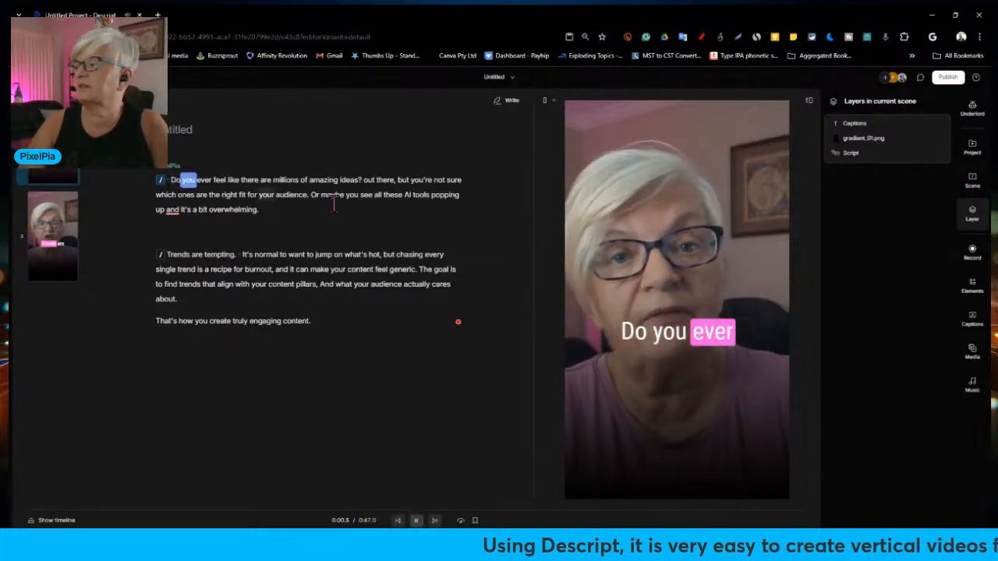
drag(679, 340, 677, 409)
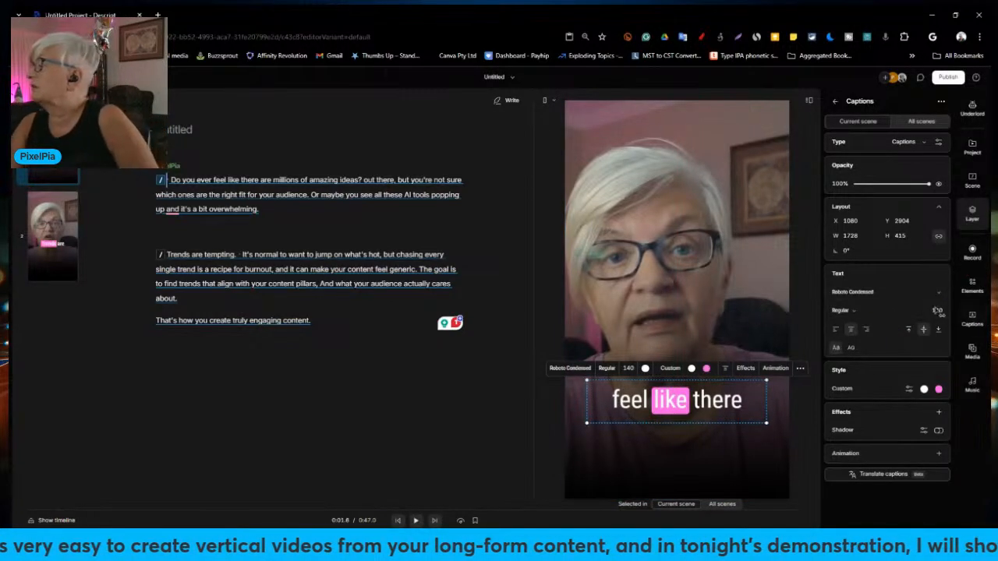
click(934, 310)
text(120)
key(Return)
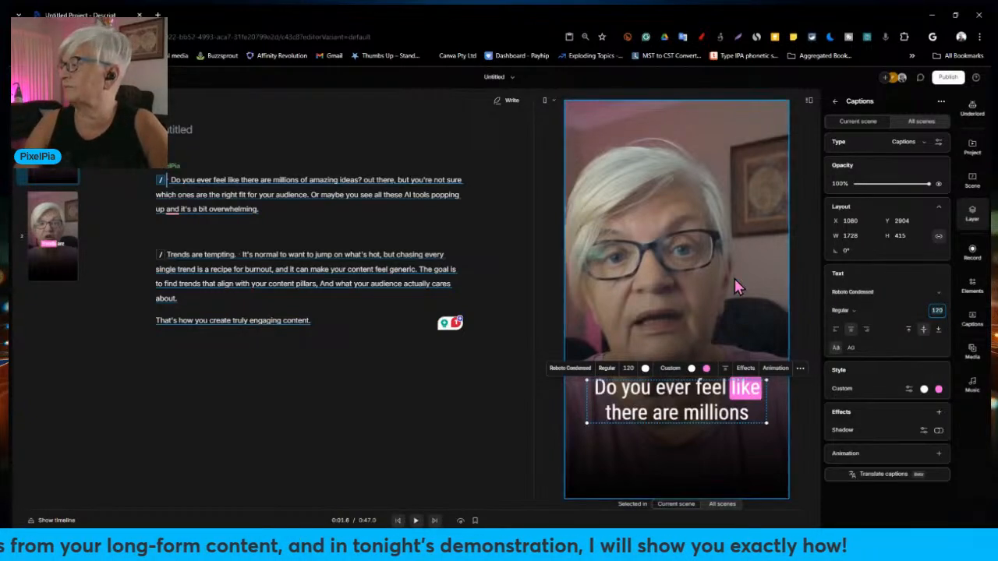
- Play from "a bit overwhelming" into the second scene to compare the caption size and position across both scenes
click(718, 500)
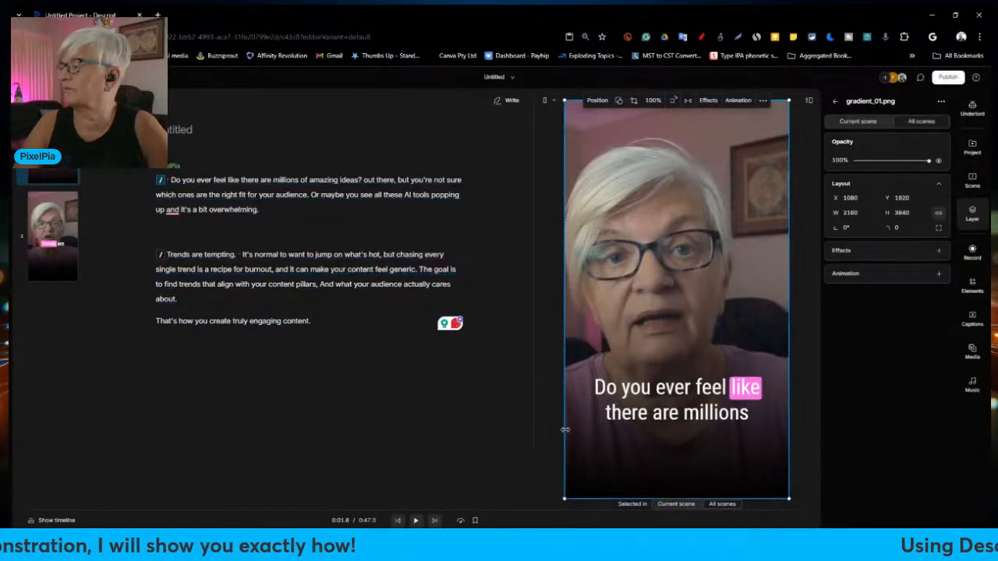
click(202, 207)
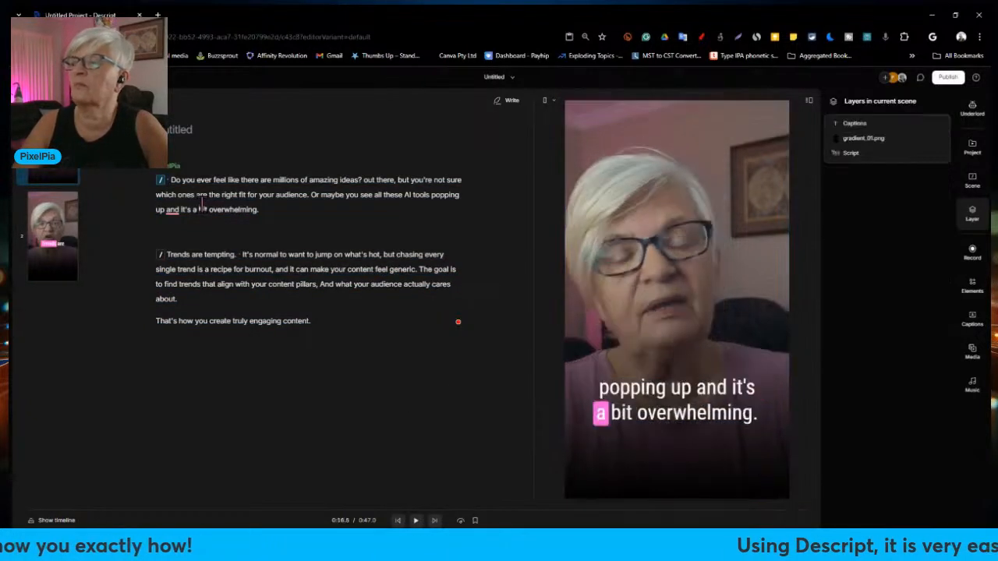
key(space)
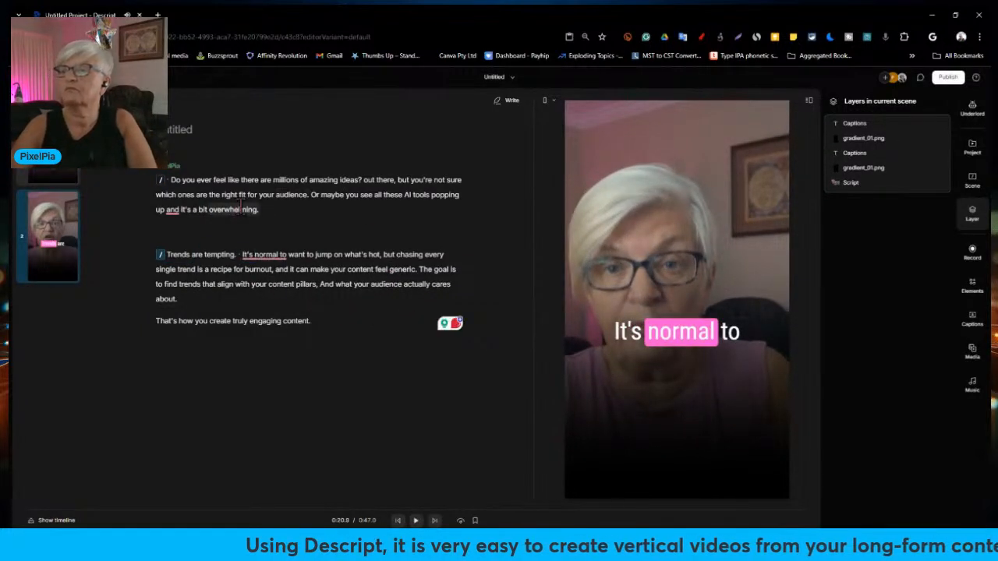
- Preview the first scene and set its caption font size to 125
key(space)
click(59, 175)
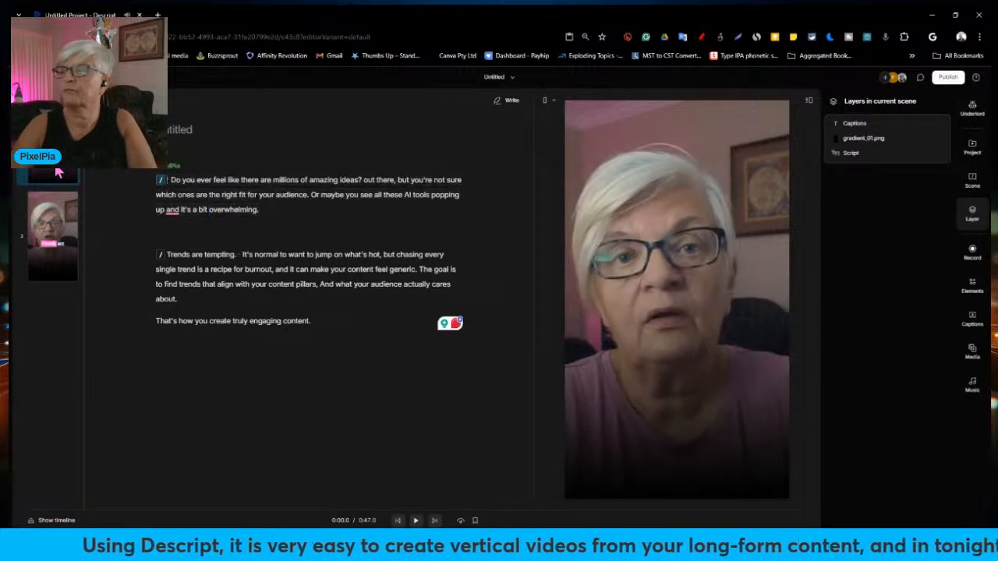
key(space)
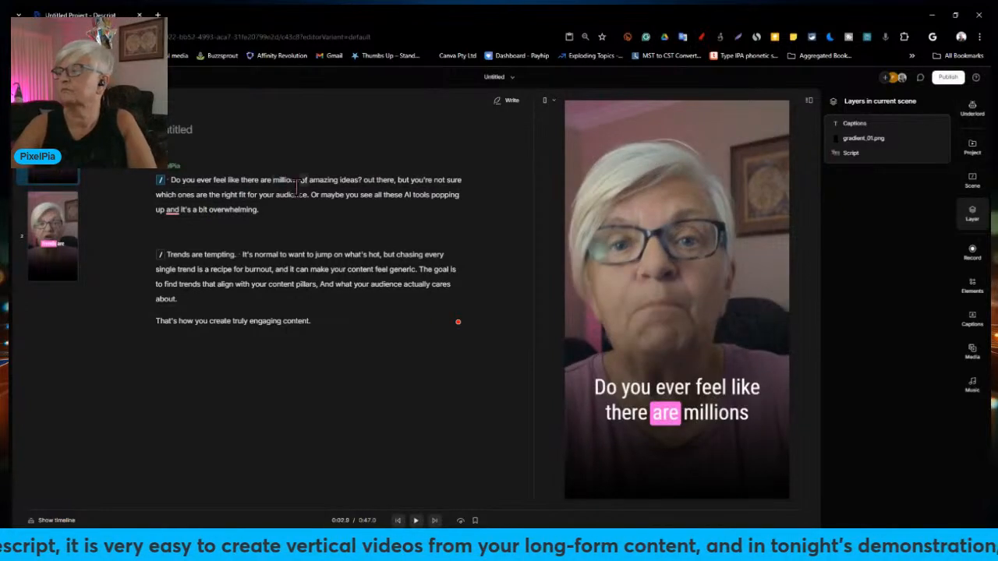
click(711, 413)
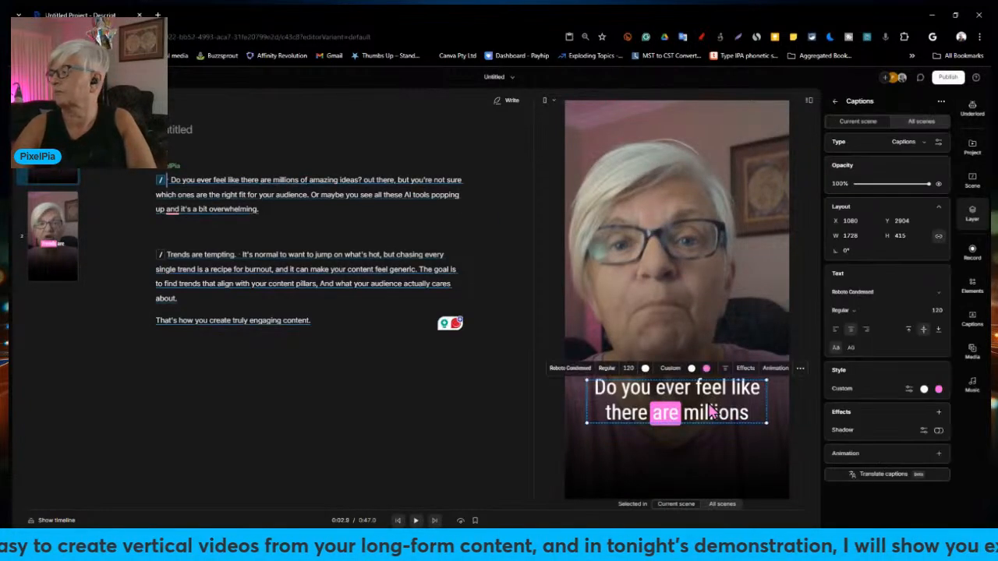
click(938, 310)
text(150)
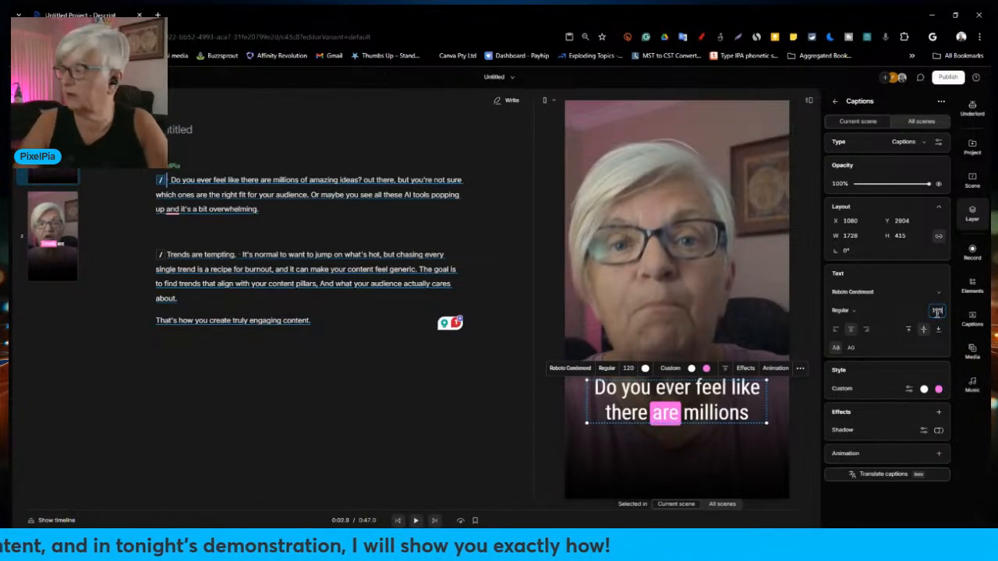
key(Return)
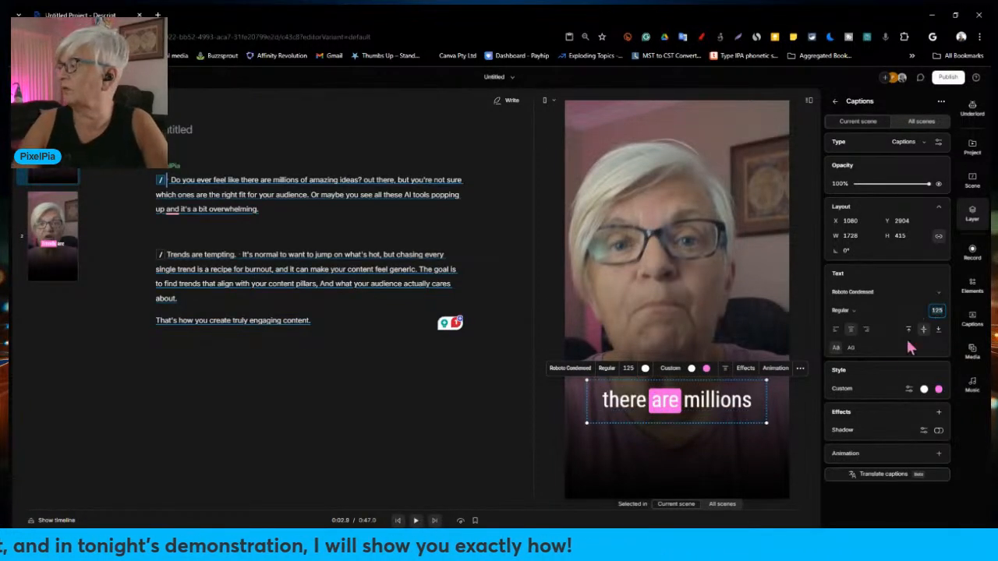
- Extend the caption selection to all scenes and compare the captions in both scenes
click(729, 505)
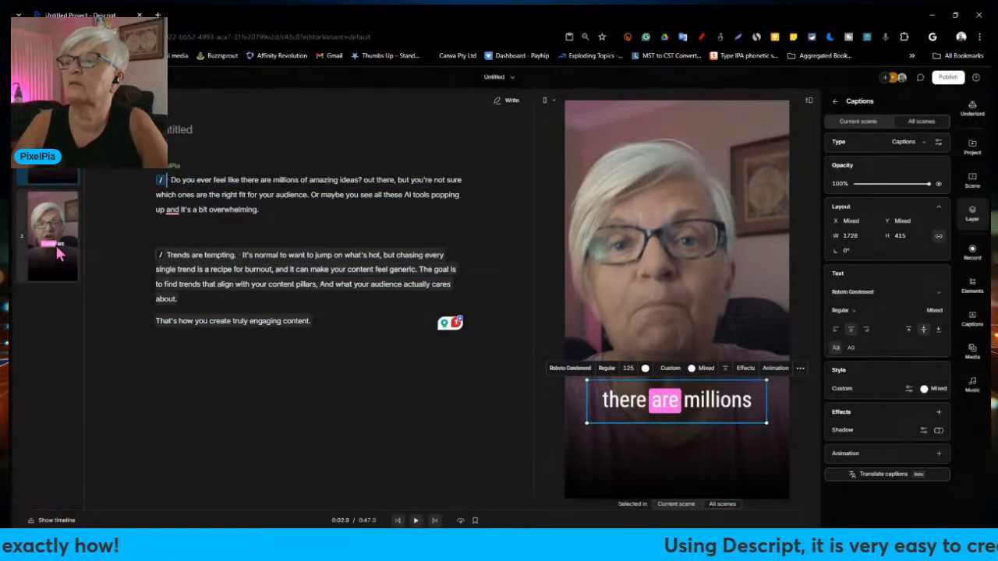
click(52, 221)
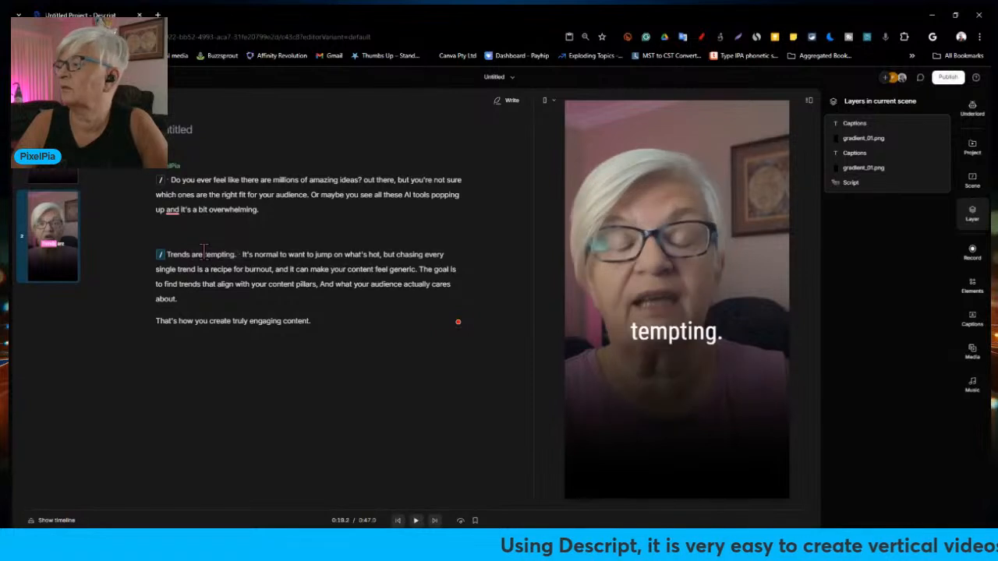
click(51, 243)
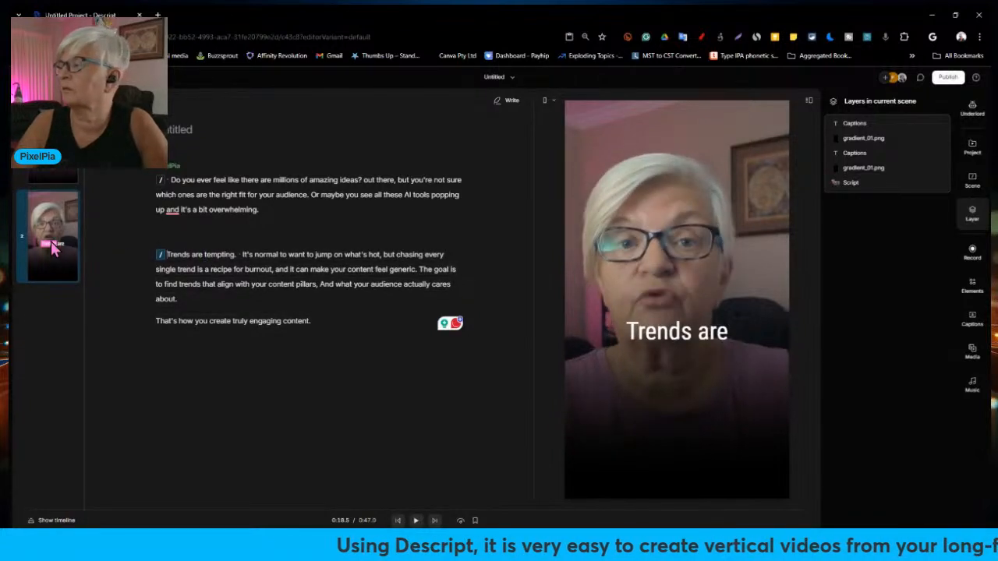
click(53, 152)
key(space)
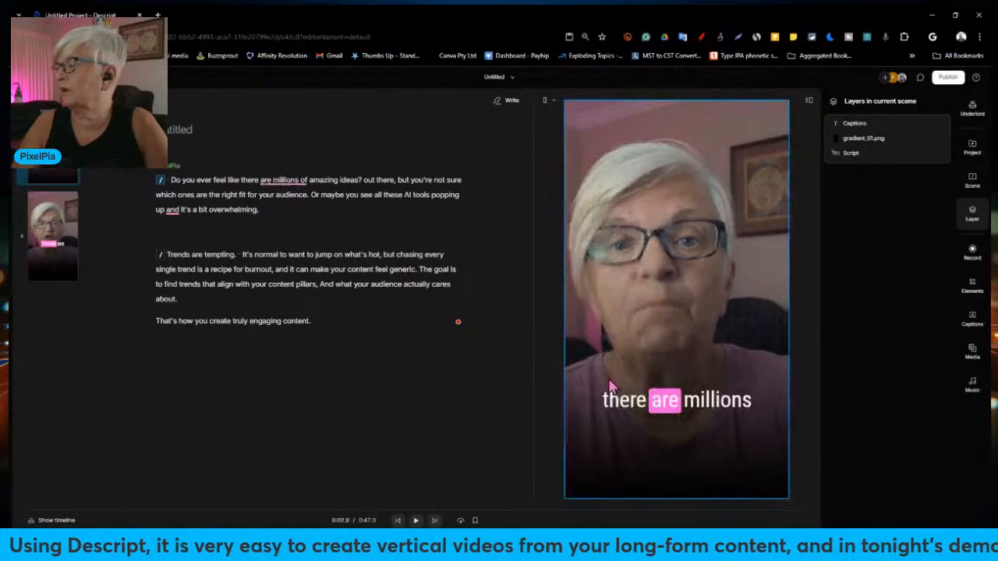
- Copy the first scene's caption layer and paste it into the second scene
right_click(644, 374)
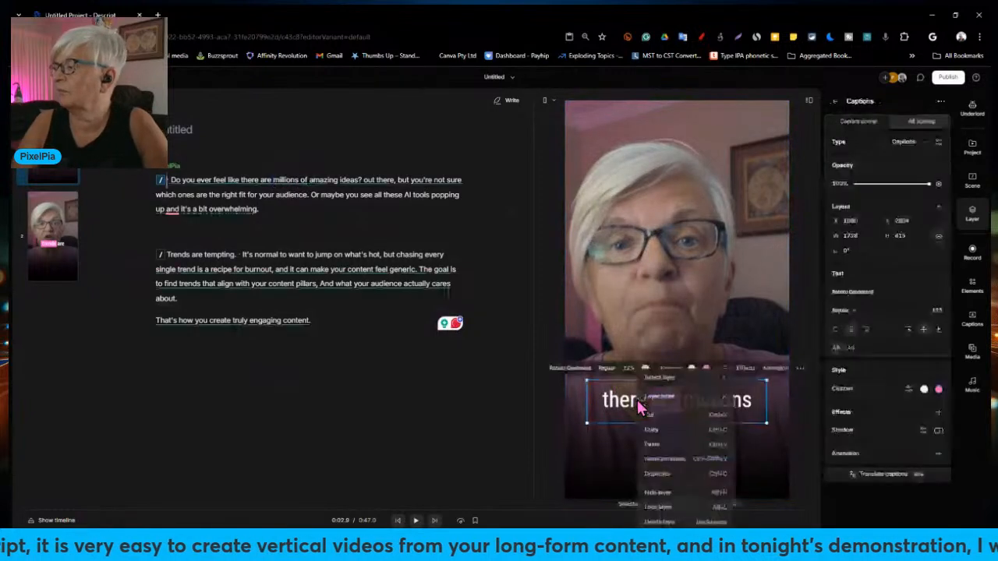
click(669, 429)
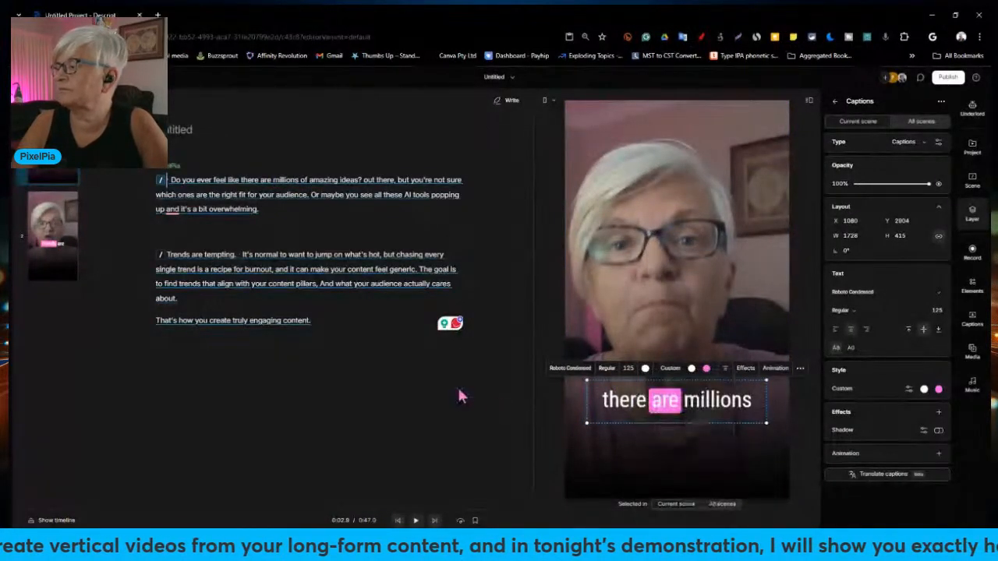
click(54, 246)
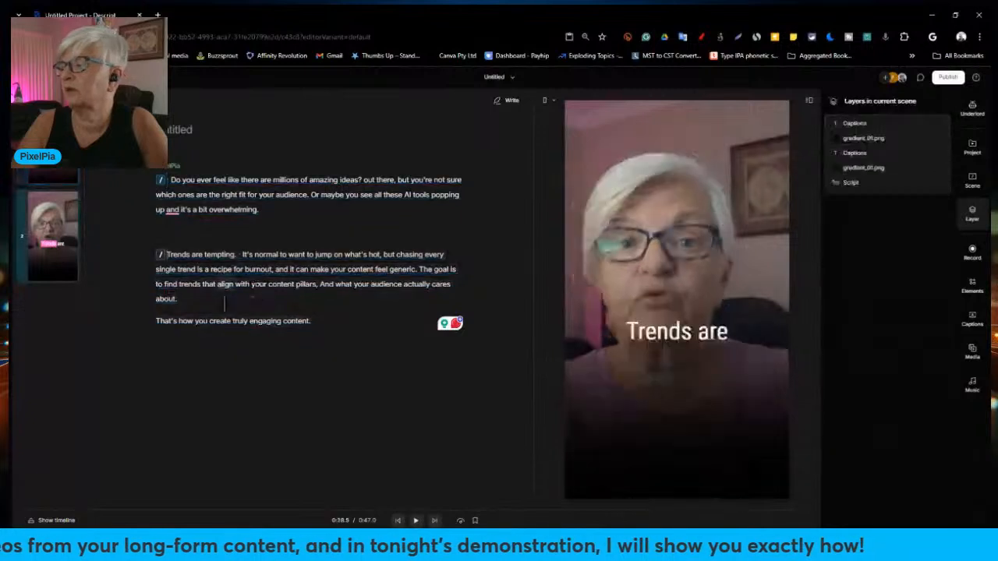
click(677, 333)
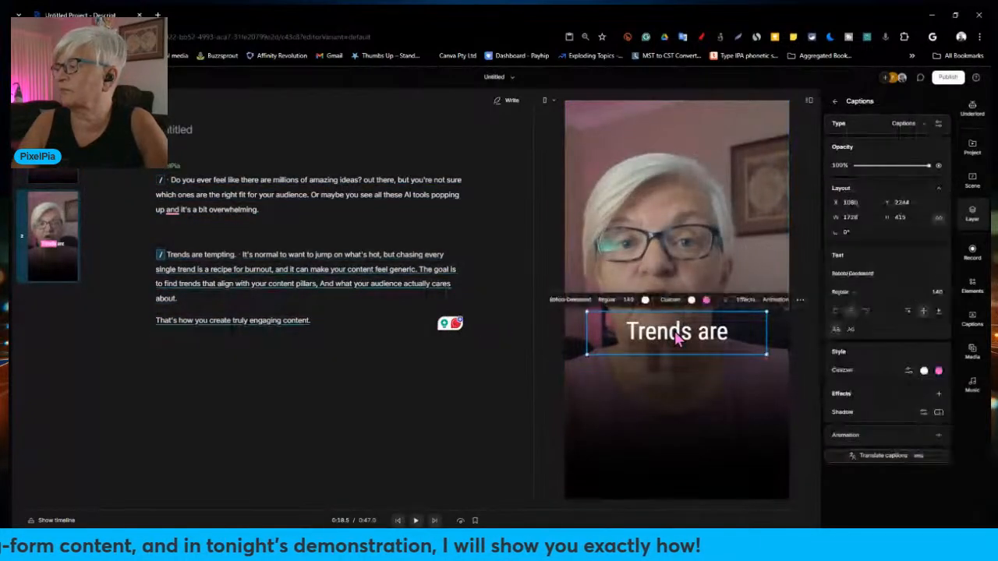
right_click(677, 336)
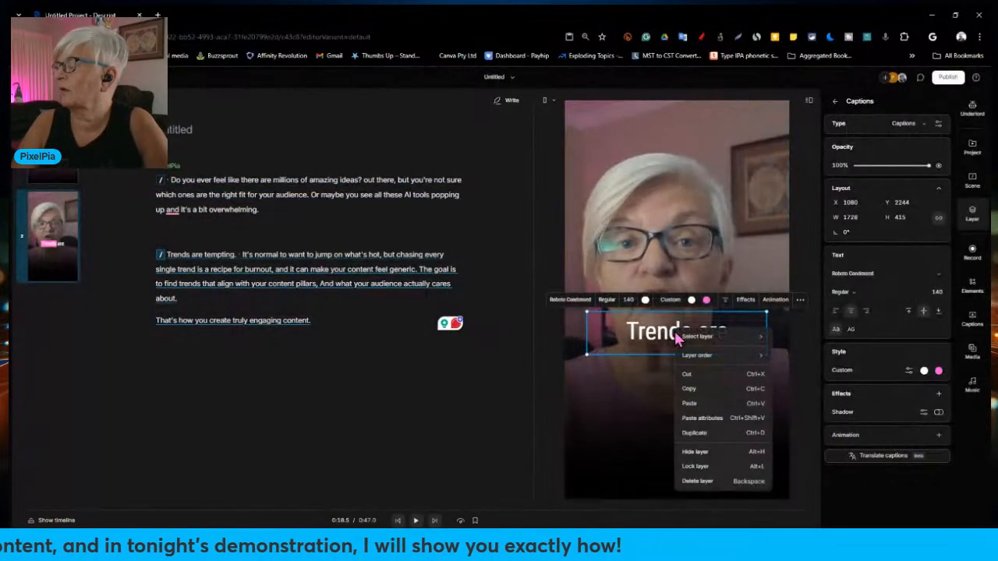
click(702, 431)
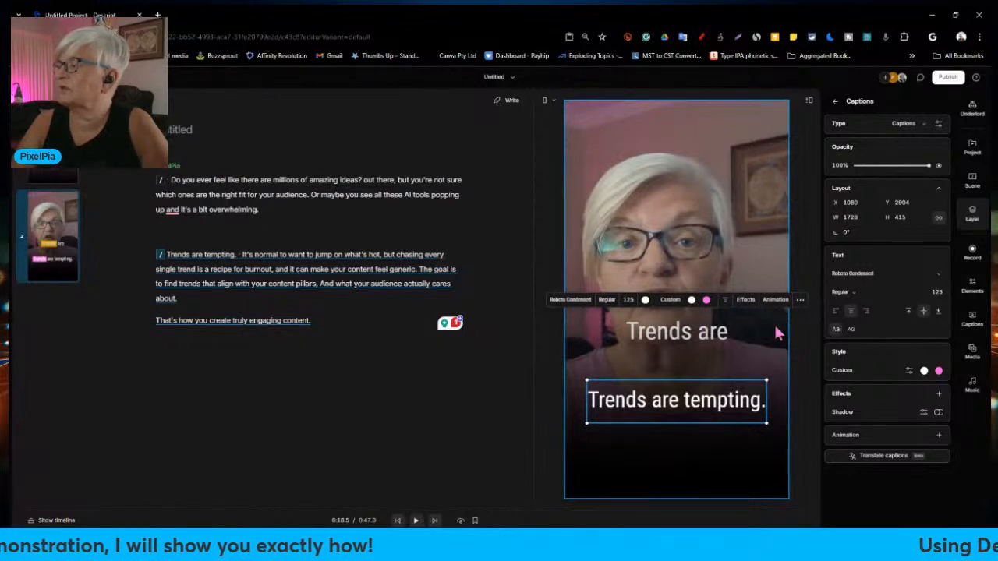
- Play the second scene and try to select the original orange-highlighted caption behind the gradient layer
click(676, 333)
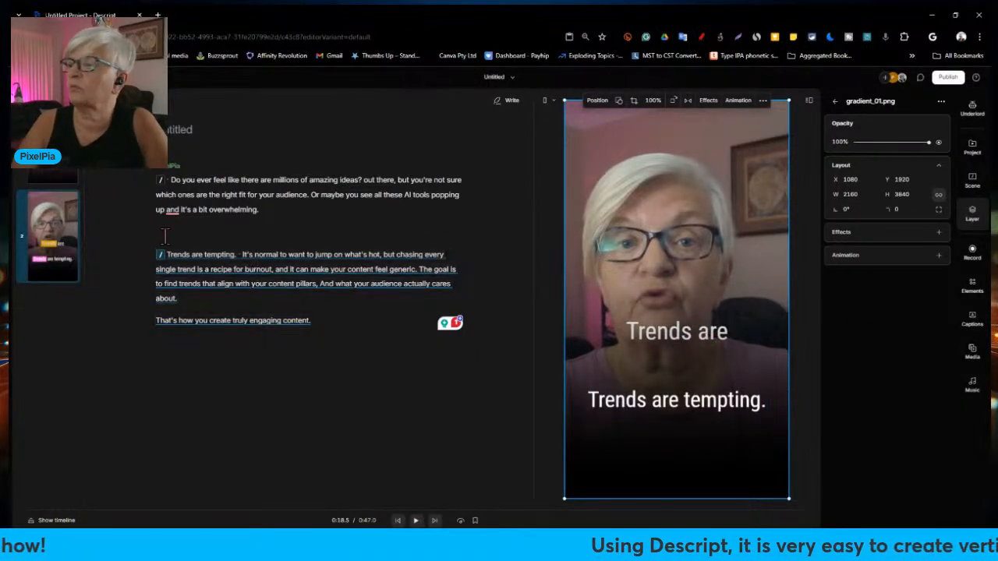
click(211, 216)
key(space)
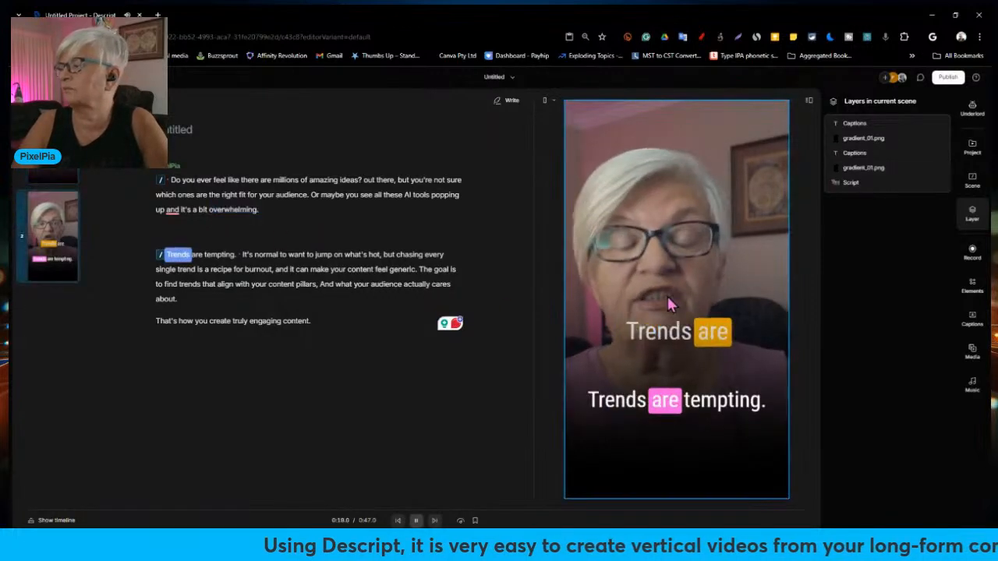
click(679, 327)
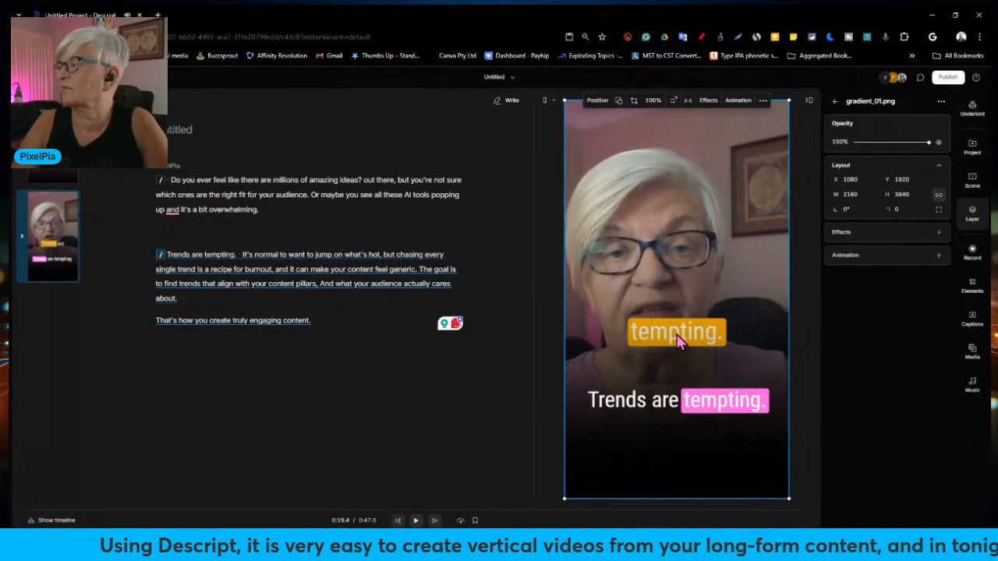
double_click(678, 341)
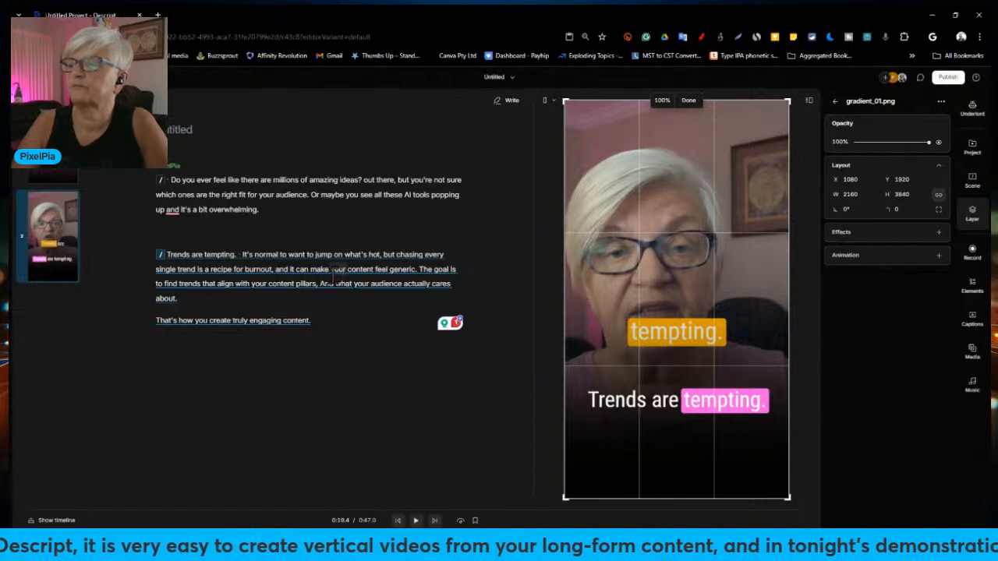
click(254, 255)
click(673, 335)
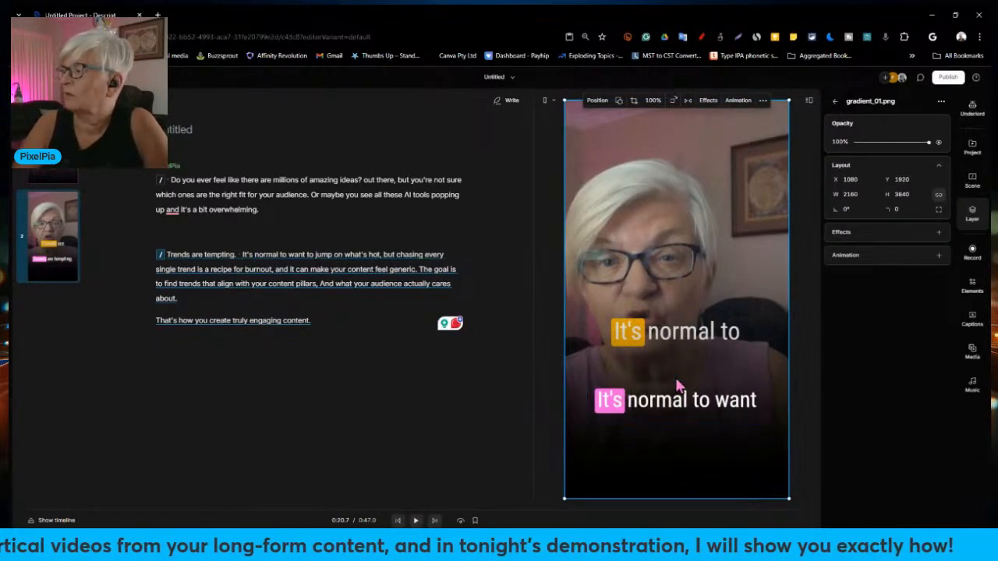
- Undo the recent caption layer changes back to the second scene's single orange-highlighted caption
click(624, 333)
drag(669, 348, 668, 395)
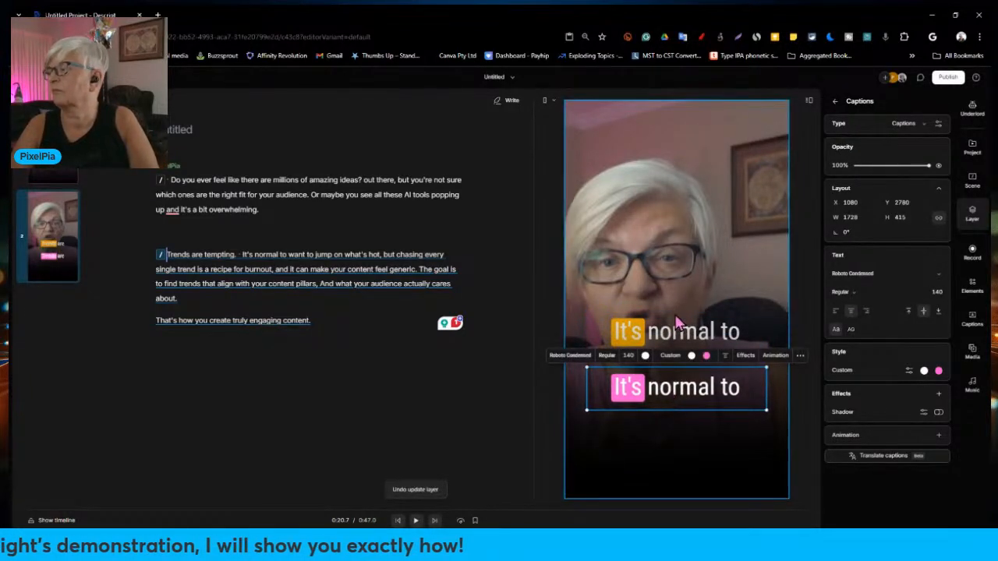
click(660, 330)
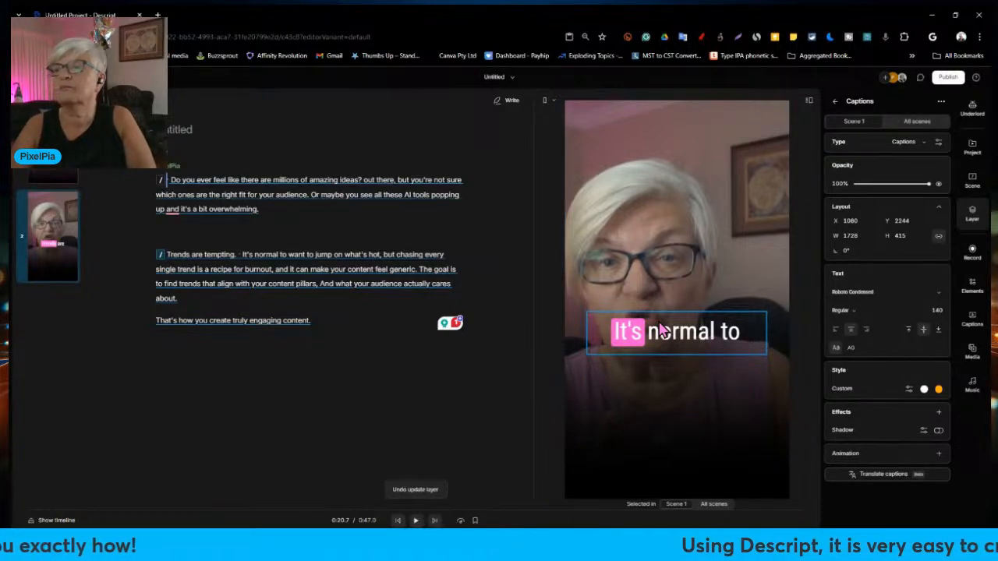
key(ctrl+z)
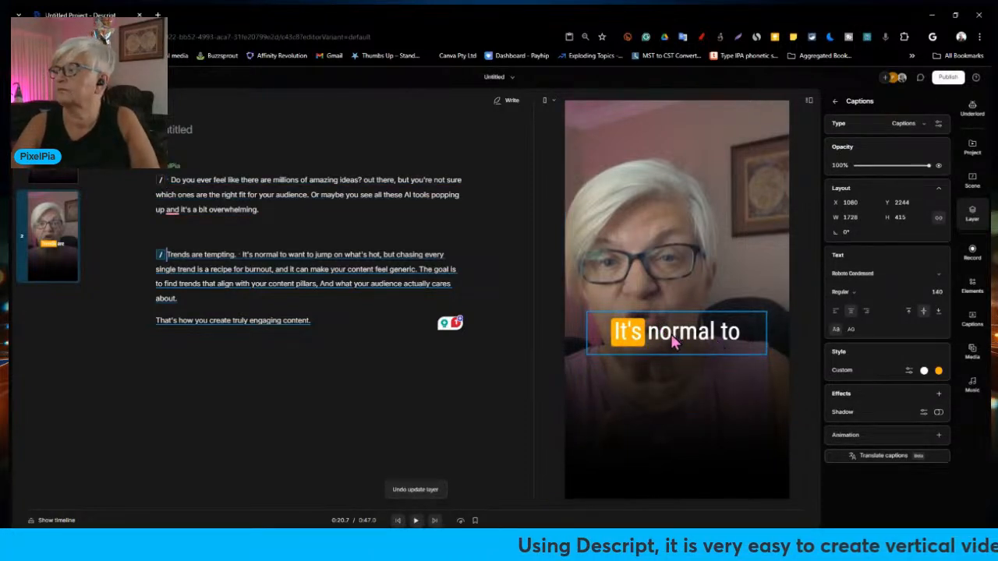
- Change the second scene's caption highlight colour from orange to the saved pink
right_click(672, 337)
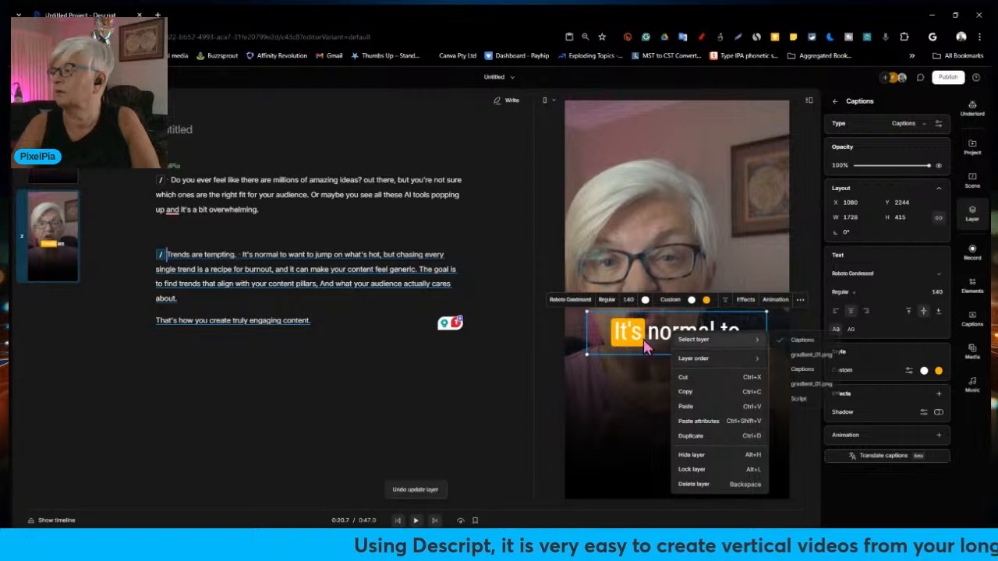
click(639, 339)
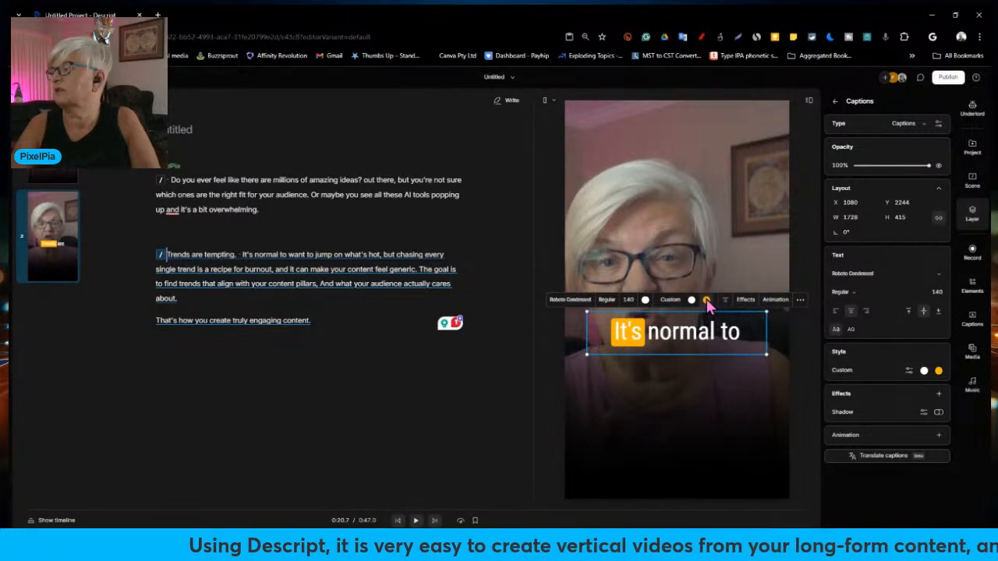
click(707, 301)
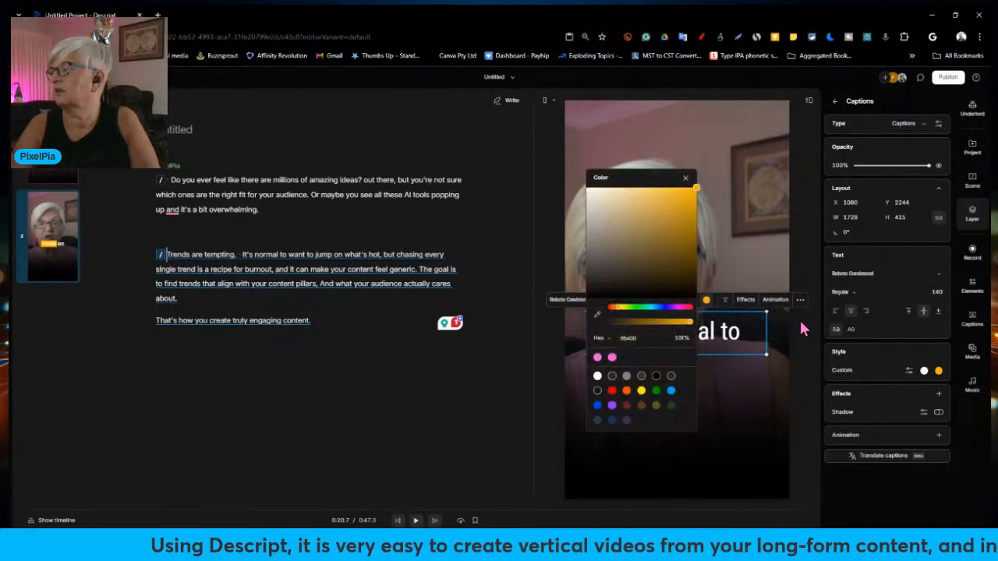
click(612, 358)
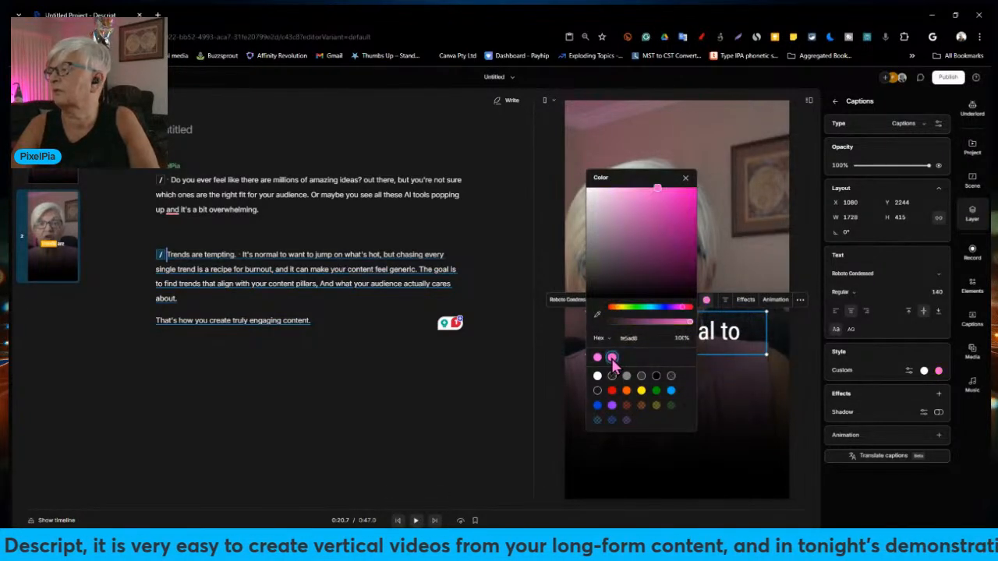
click(750, 336)
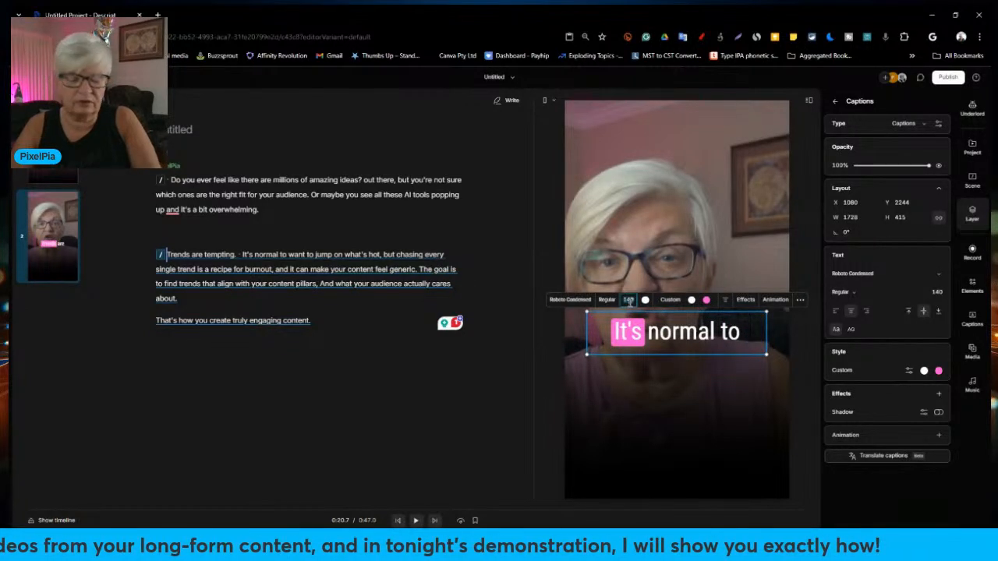
- Try a font size of 120 on the second scene's caption, then undo the size and highlight colour changes
text(180)
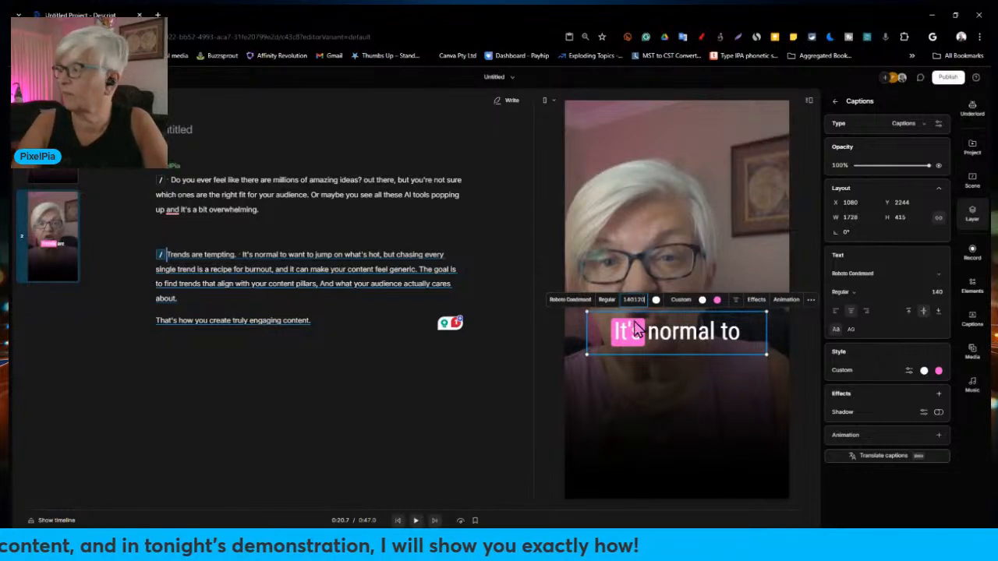
key(Return)
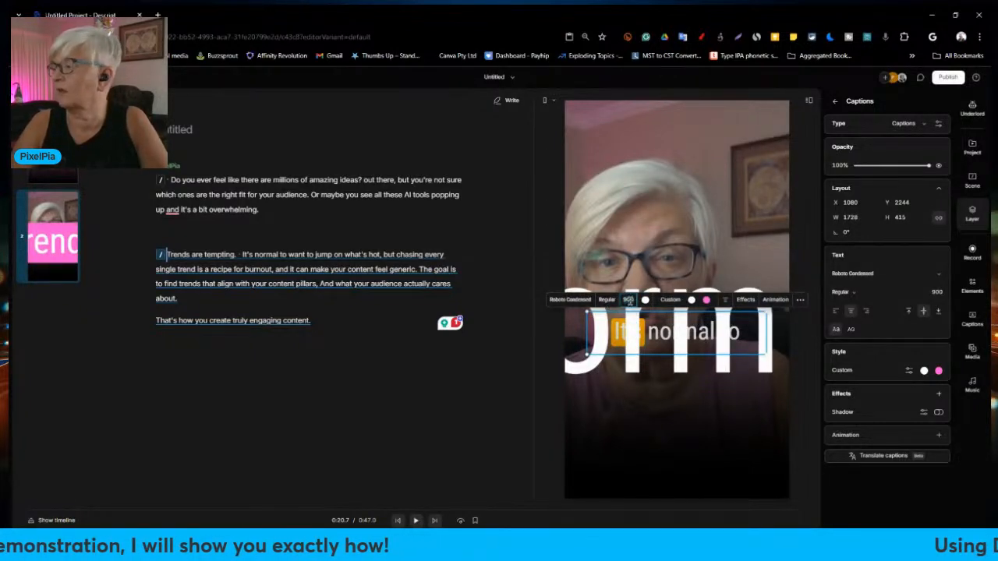
text(120)
key(Return)
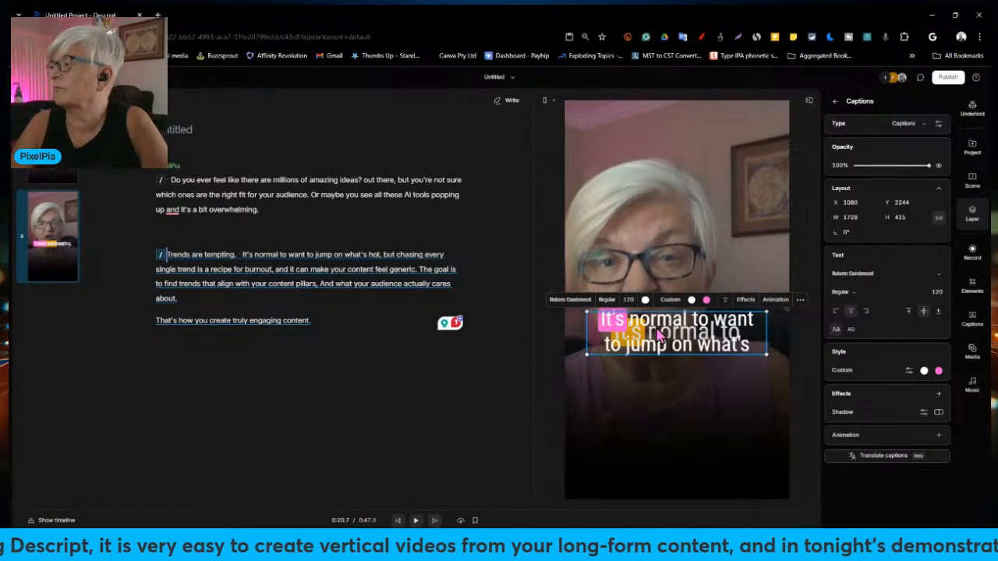
key(ctrl+z)
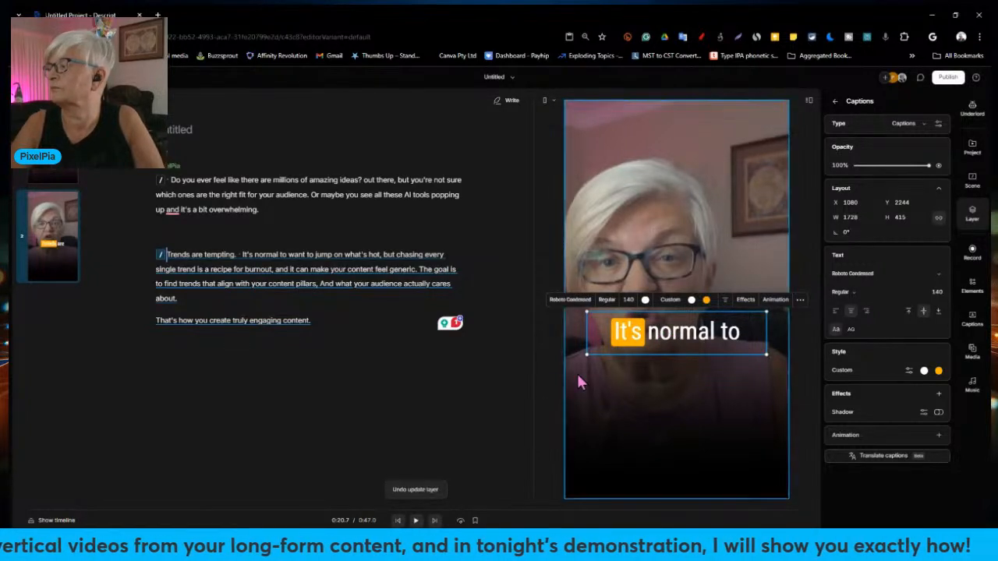
- Recolour the second scene's caption highlight with the first saved pink swatch
click(643, 416)
click(673, 335)
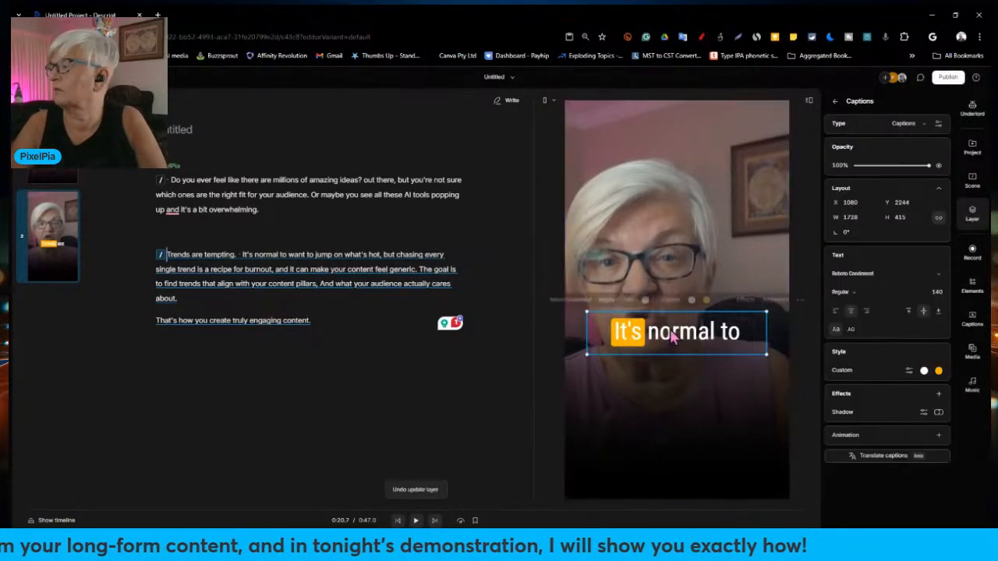
click(706, 301)
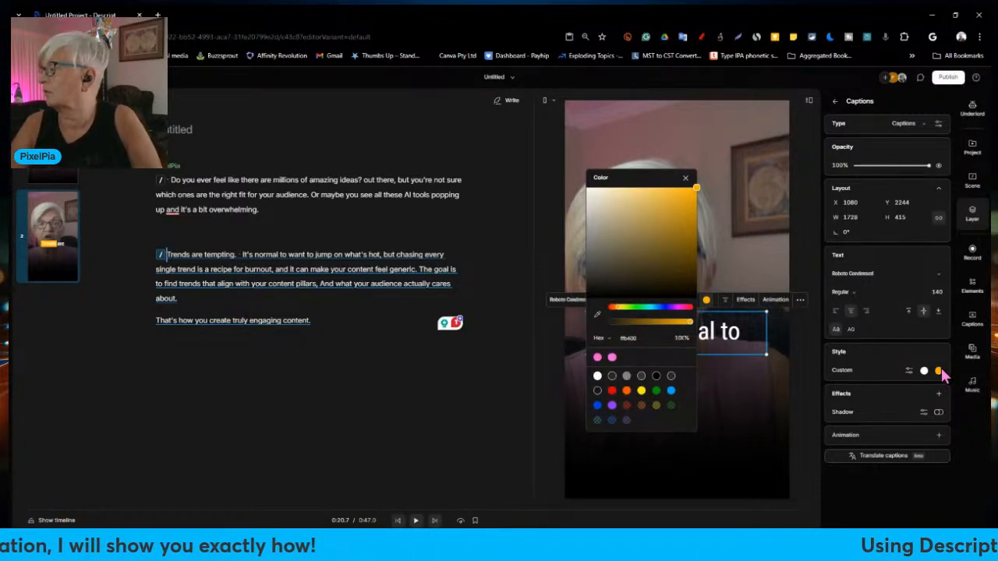
click(942, 372)
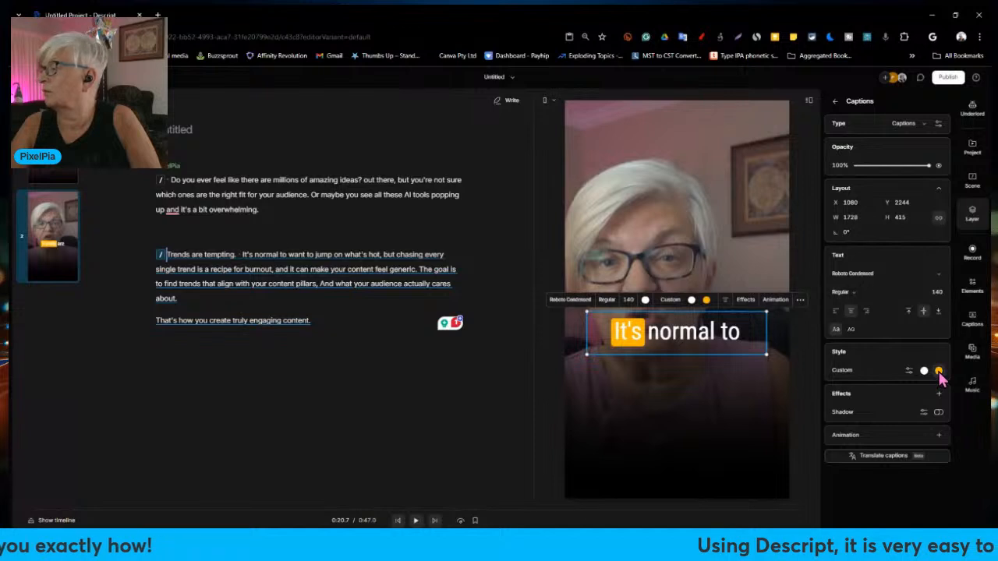
click(939, 372)
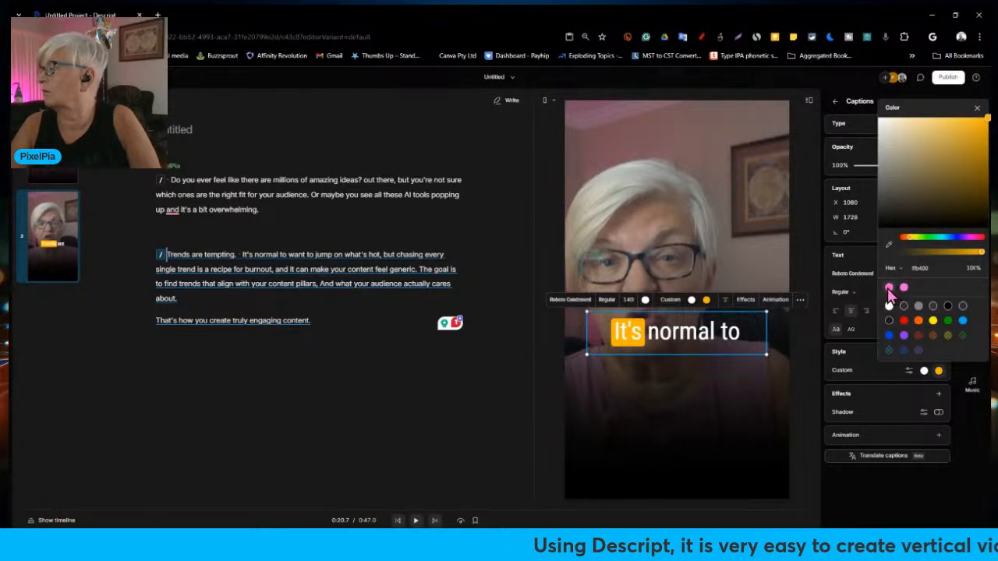
click(889, 287)
- Set the second scene's caption font size to 120 and try bottom alignment before choosing middle vertical alignment
click(884, 399)
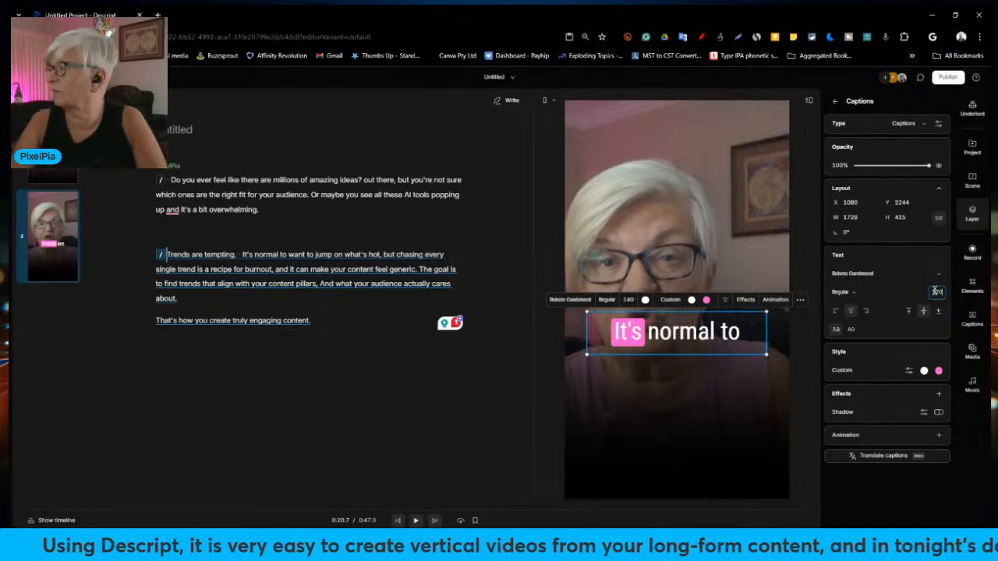
text(120)
key(Return)
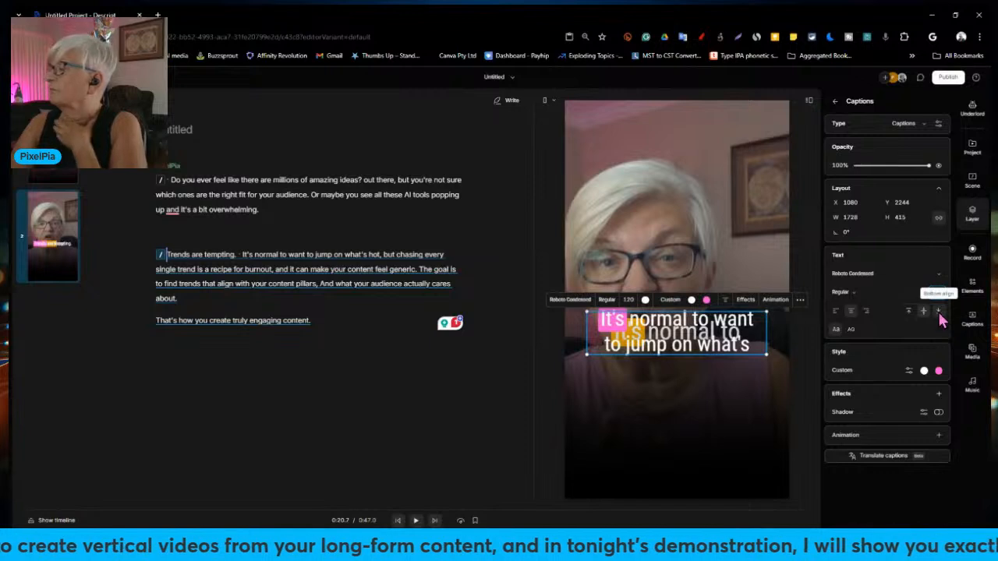
click(939, 311)
click(923, 311)
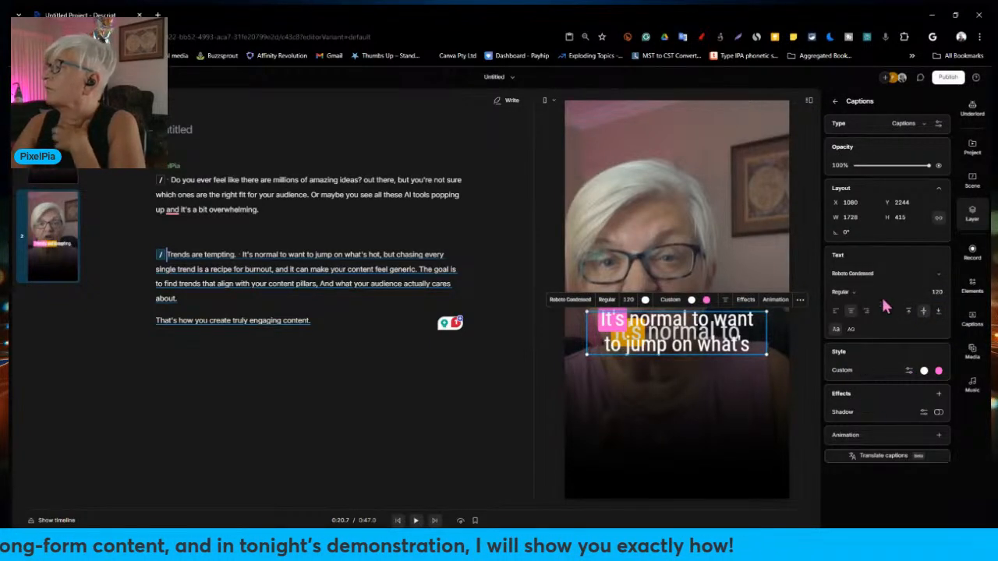
- Move the pink-highlighted caption down onto the dark lower part of the second scene's frame
click(745, 304)
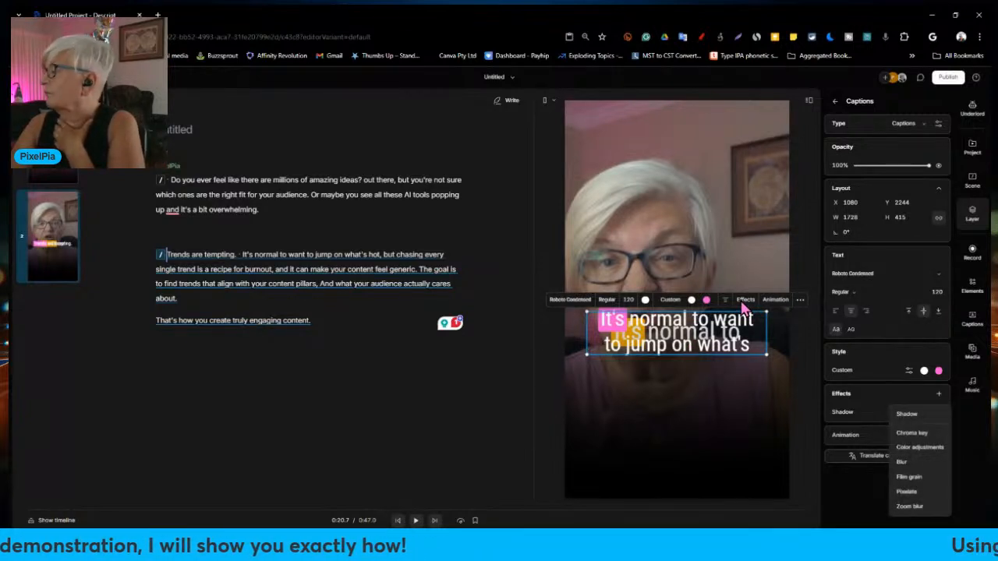
click(800, 302)
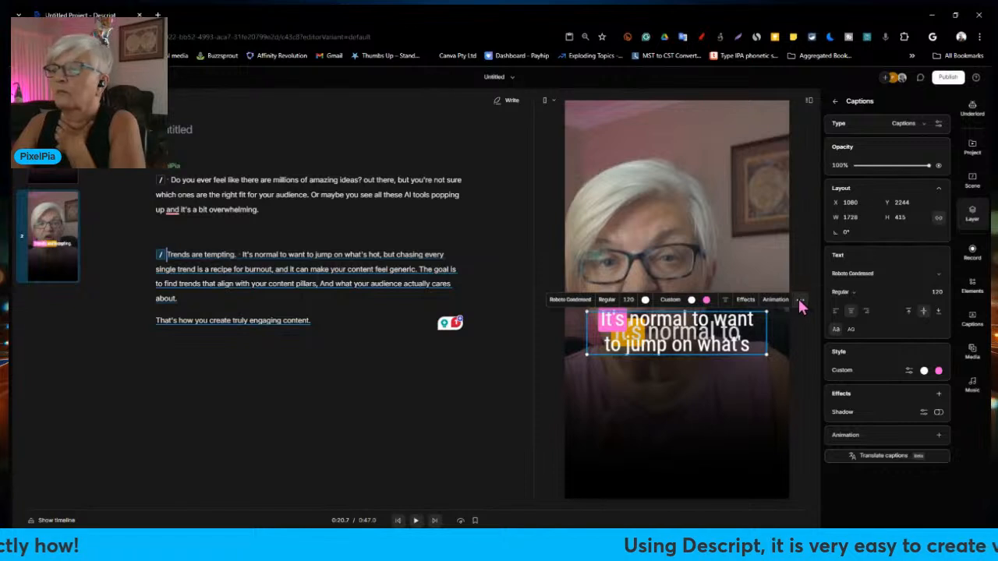
click(800, 302)
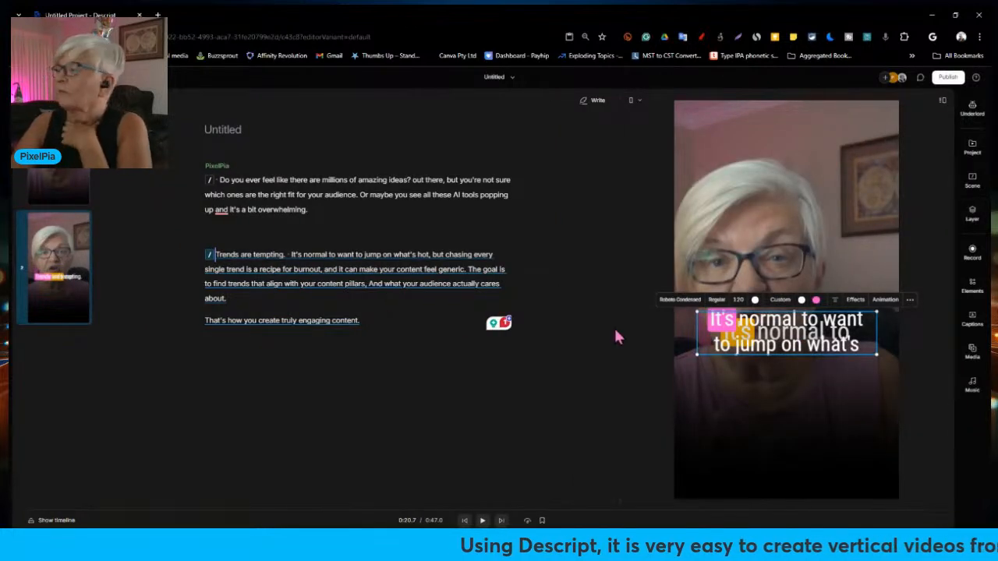
drag(807, 348, 804, 441)
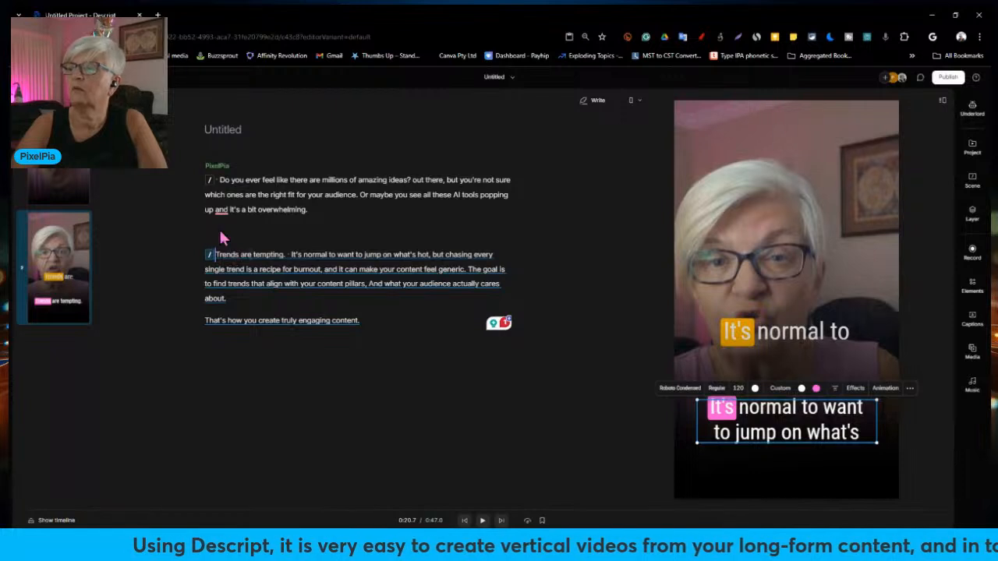
- Play the second scene from "tempting" and try to select the remaining orange-highlighted caption, then pause playback
click(278, 258)
key(space)
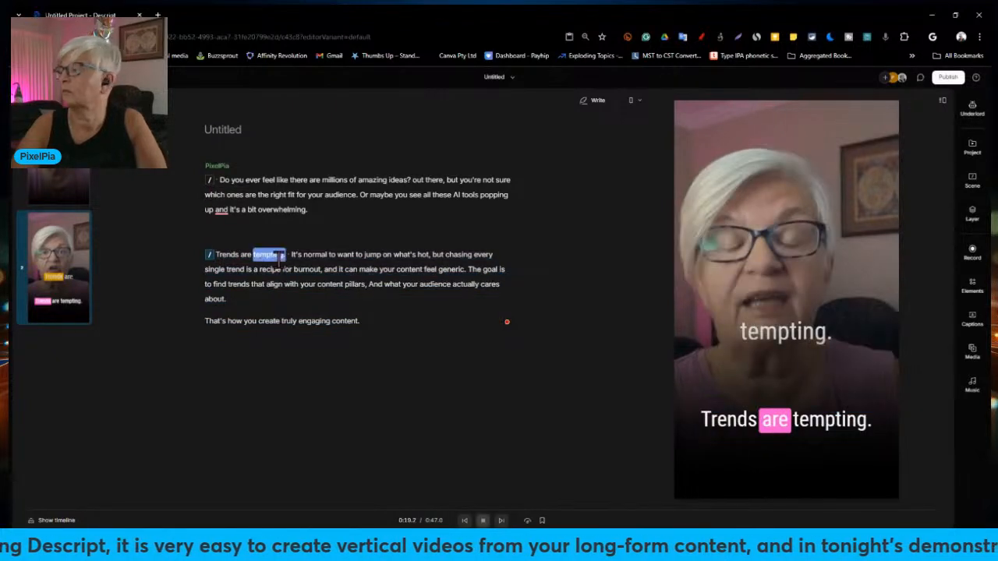
click(792, 341)
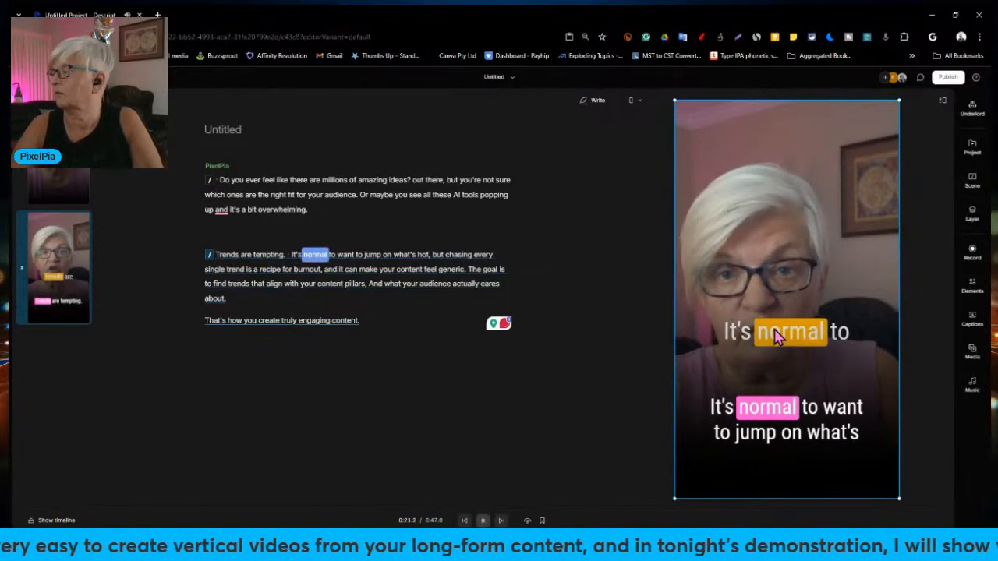
key(space)
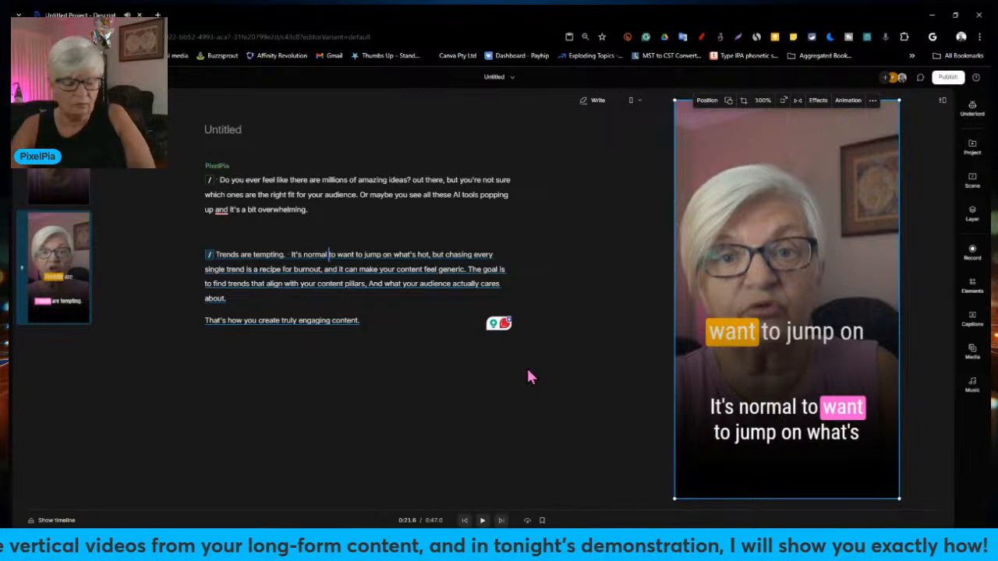
- Undo the second scene's caption changes and the deletion of its "Show Name" title
key(ctrl+z)
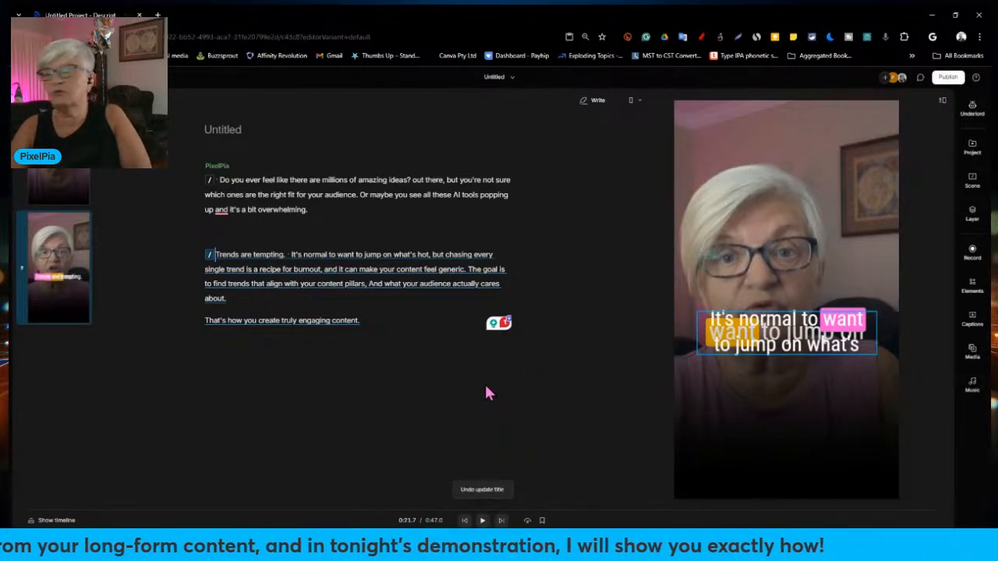
key(ctrl+z)
key(ctrl+z)
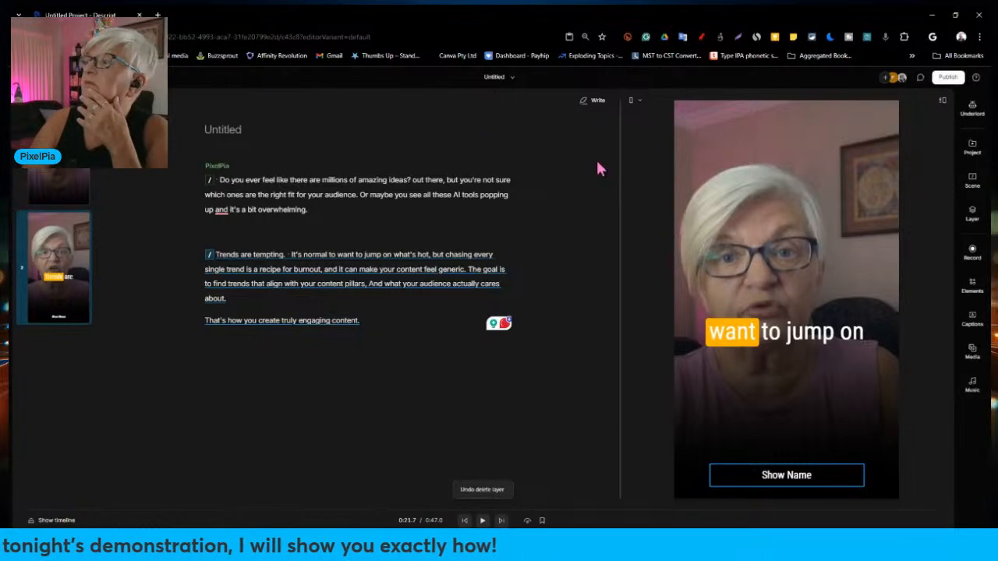
- Leave the untitled project, open the "Creating verical video from long form" project and list its compositions
click(28, 78)
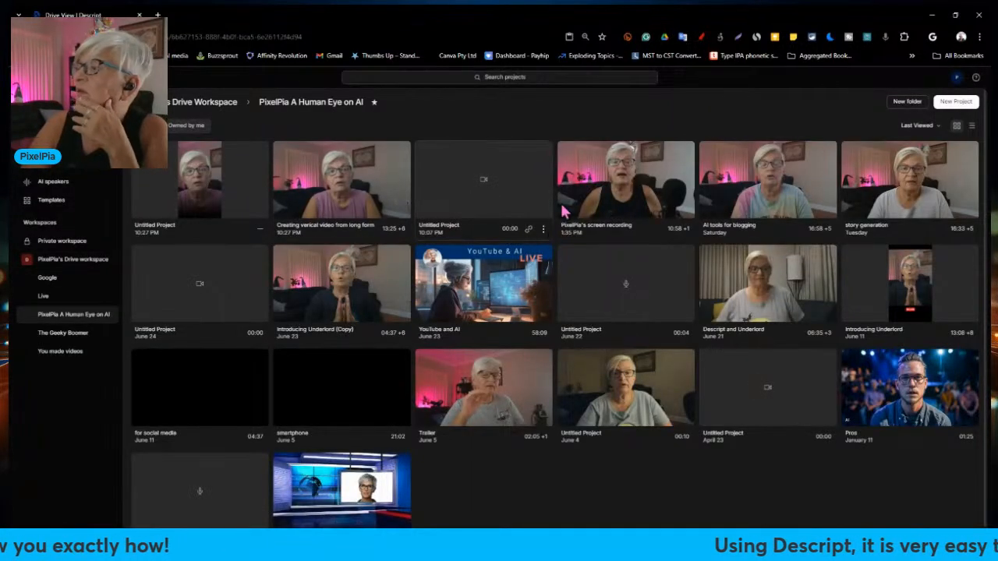
click(330, 190)
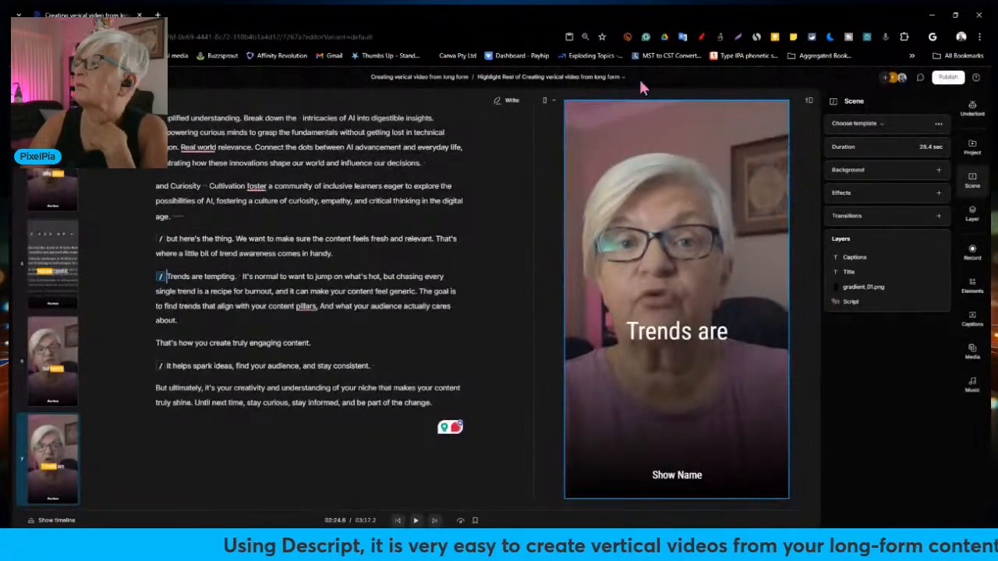
click(621, 75)
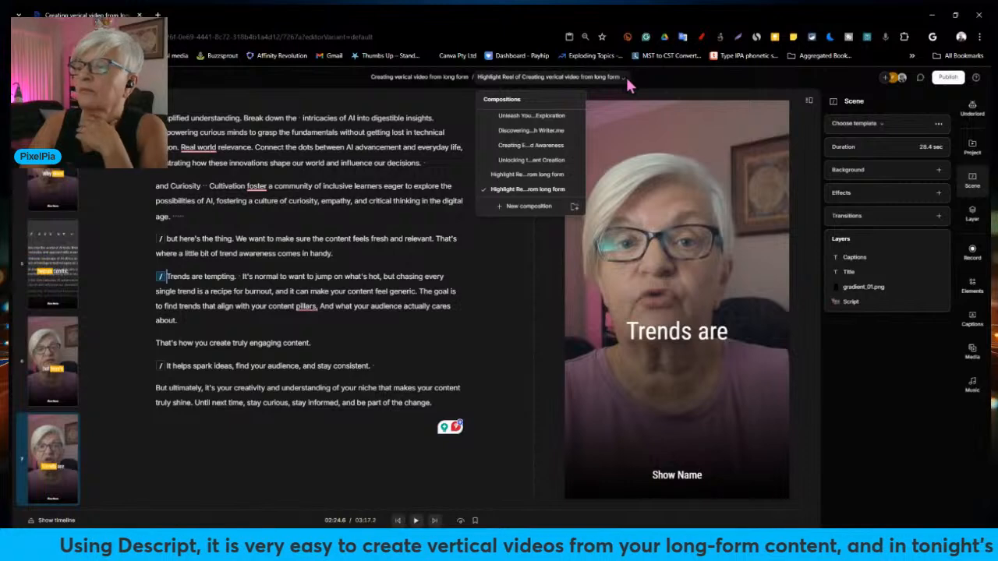
- Delete the second scene of the highlight reel, in which the speaker introduces herself and the series
scroll(187, 285, up, 1)
scroll(187, 285, up, 3)
click(59, 174)
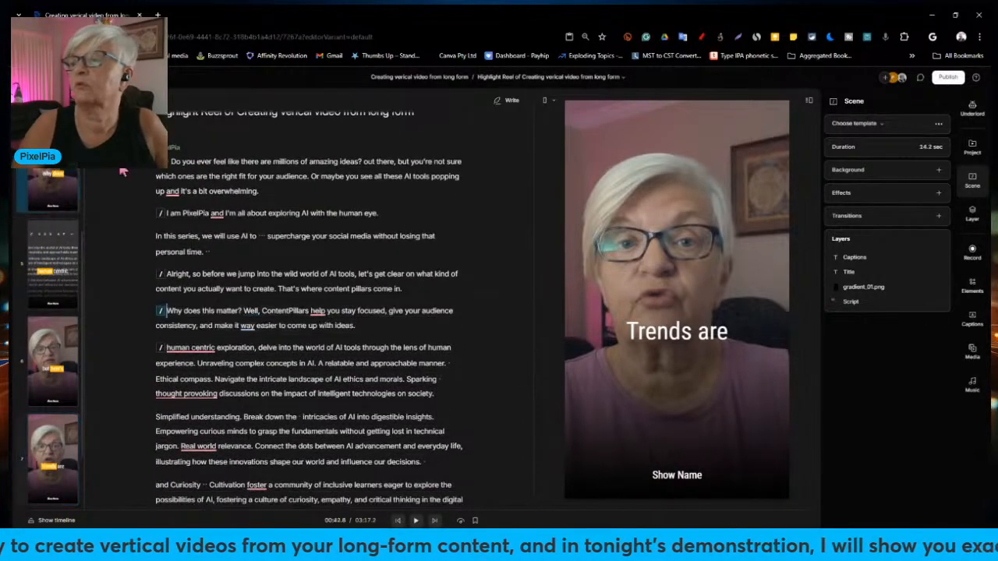
scroll(46, 174, up, 3)
scroll(47, 226, up, 1)
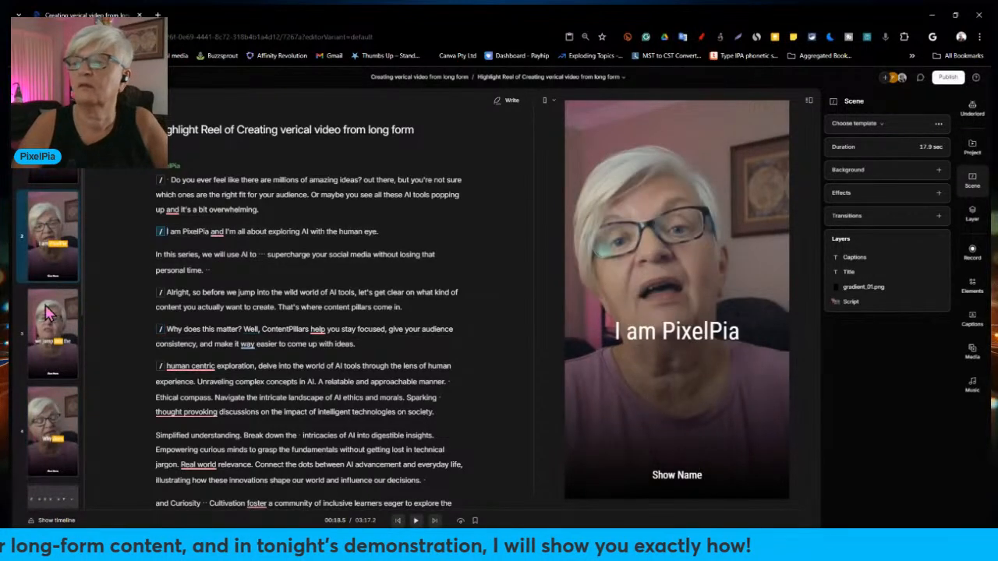
click(53, 285)
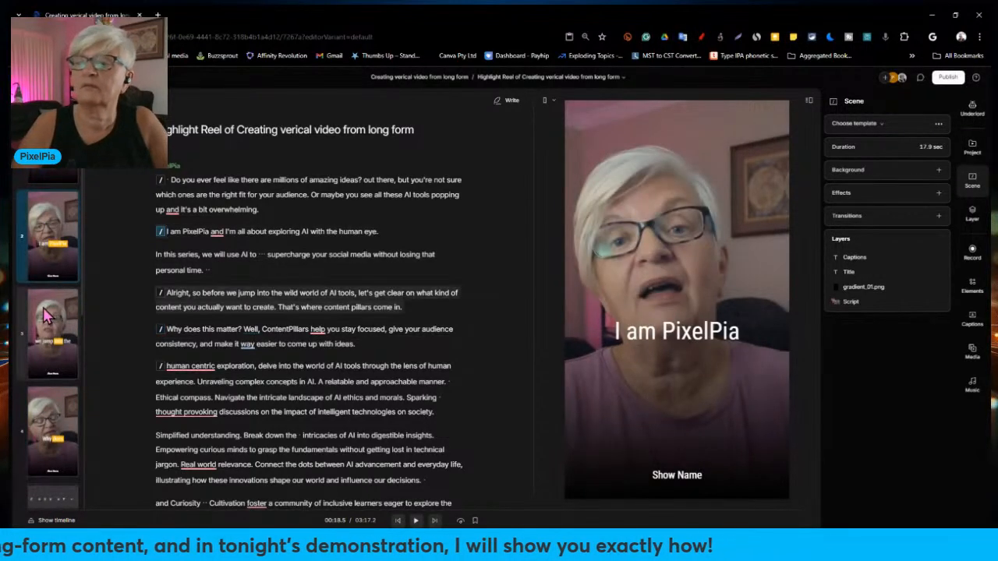
click(50, 248)
right_click(49, 246)
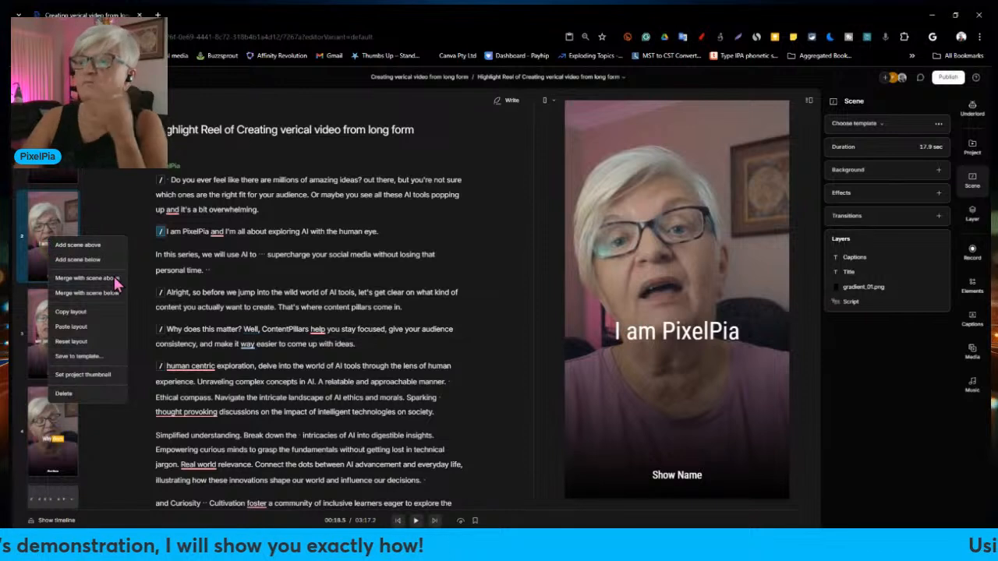
click(70, 394)
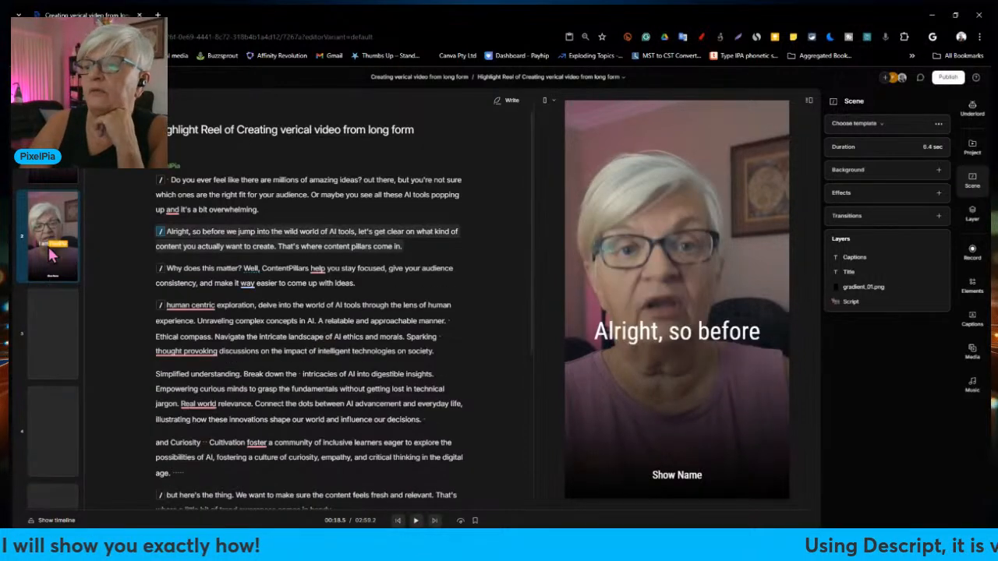
- Delete the scenes beginning "Alright, so before we jump" and "Why does this matter?"
right_click(49, 246)
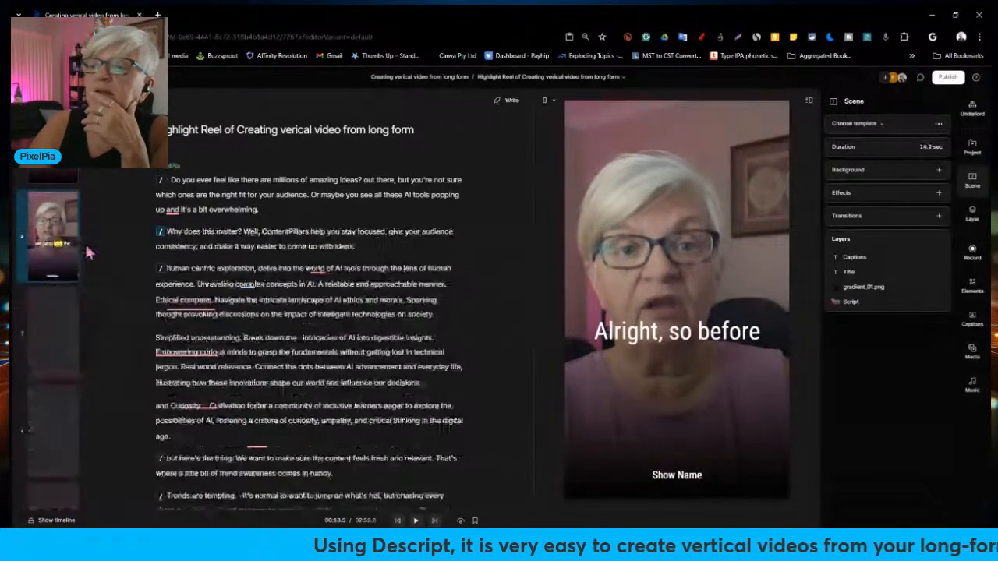
right_click(88, 252)
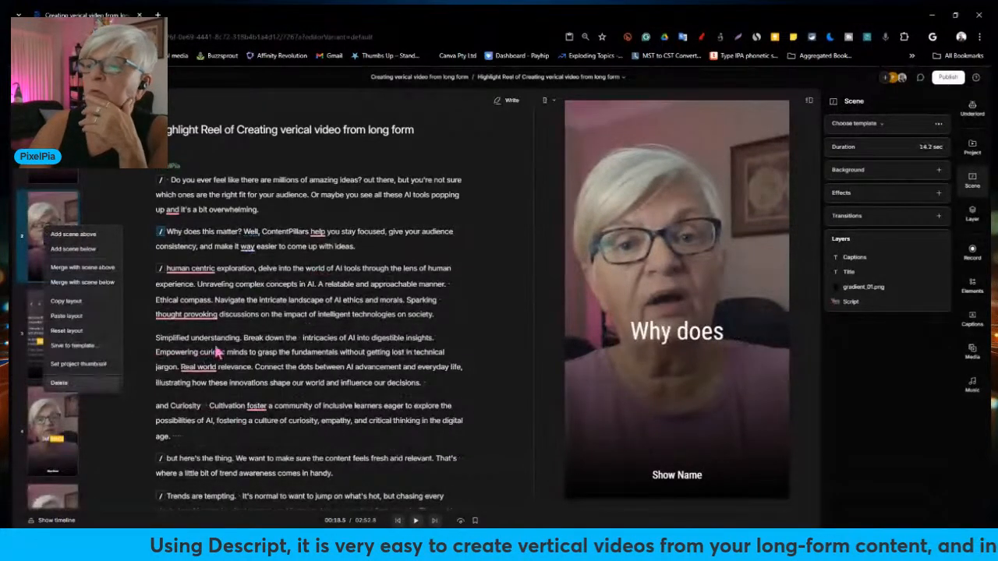
click(59, 383)
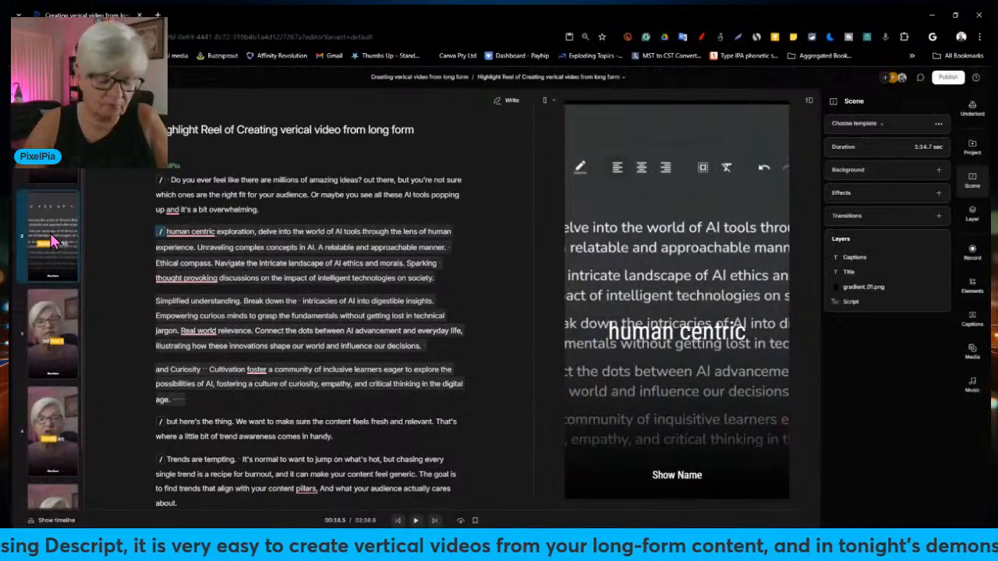
- Check the "but here's the thing" and "human centric" scenes, then view the project's compositions and files
click(55, 326)
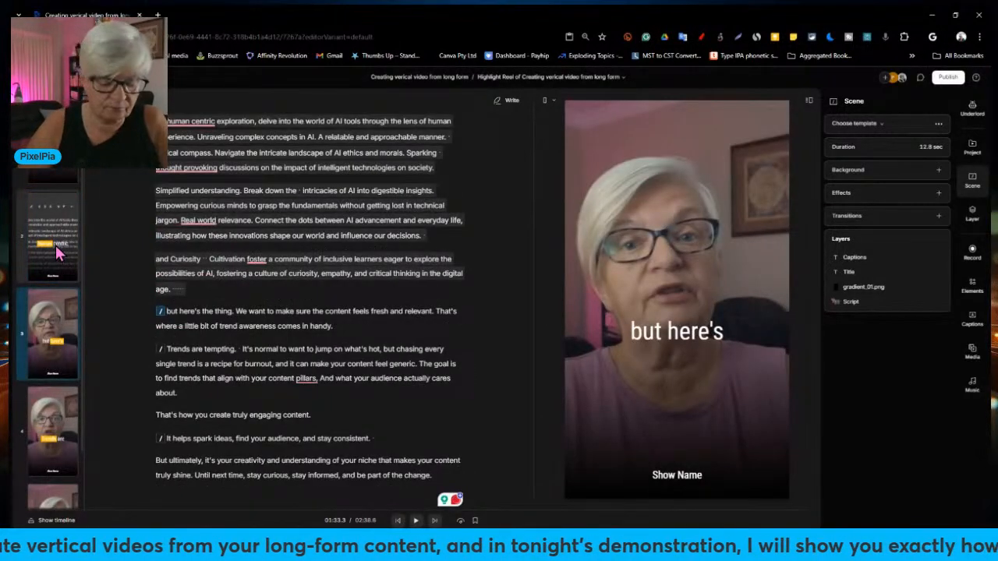
click(55, 245)
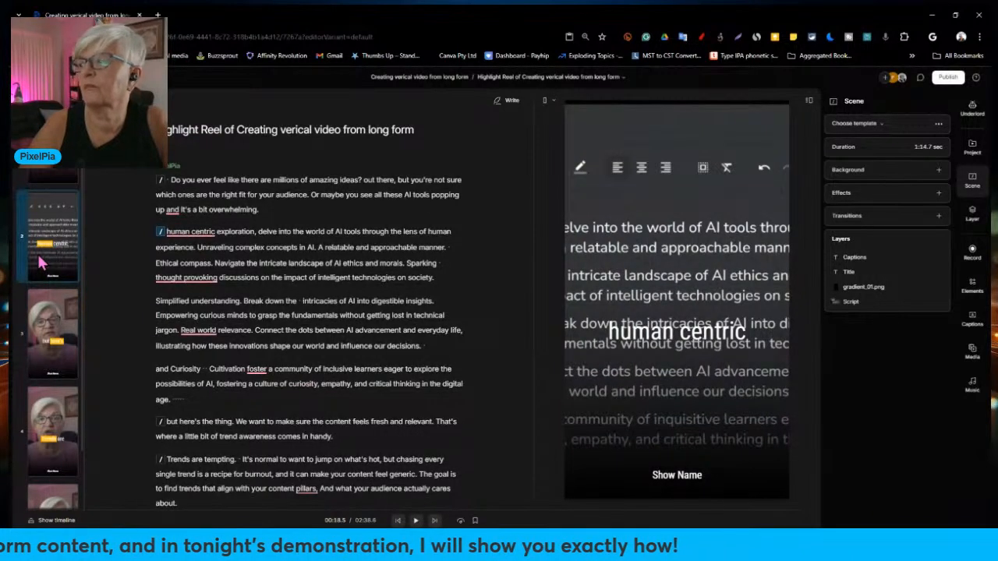
mouse_move(212, 227)
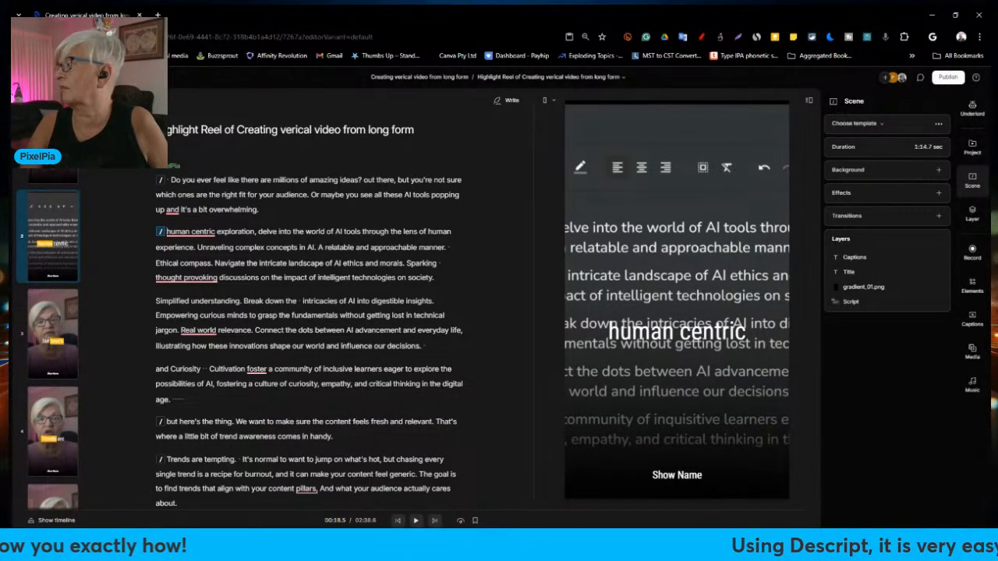
click(973, 149)
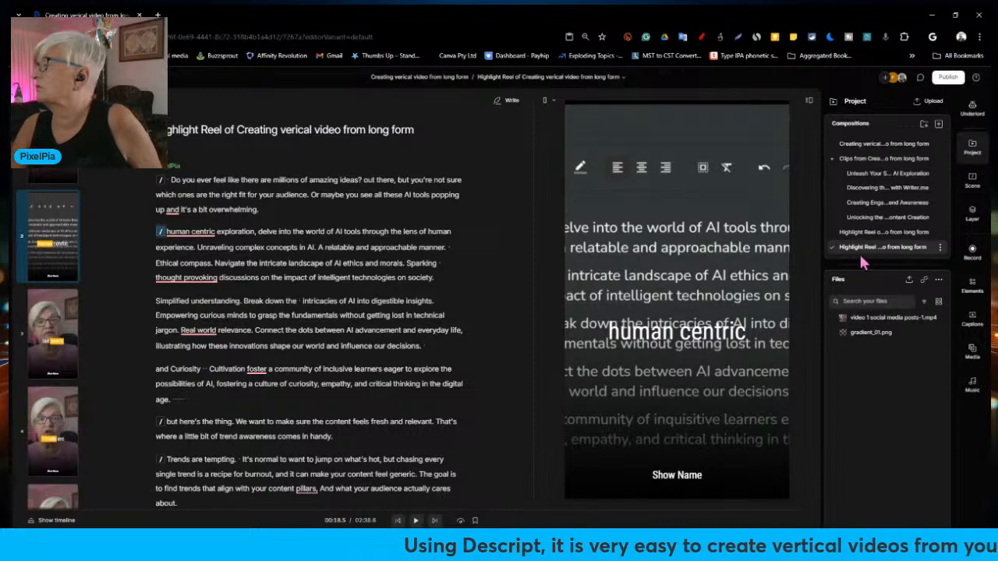
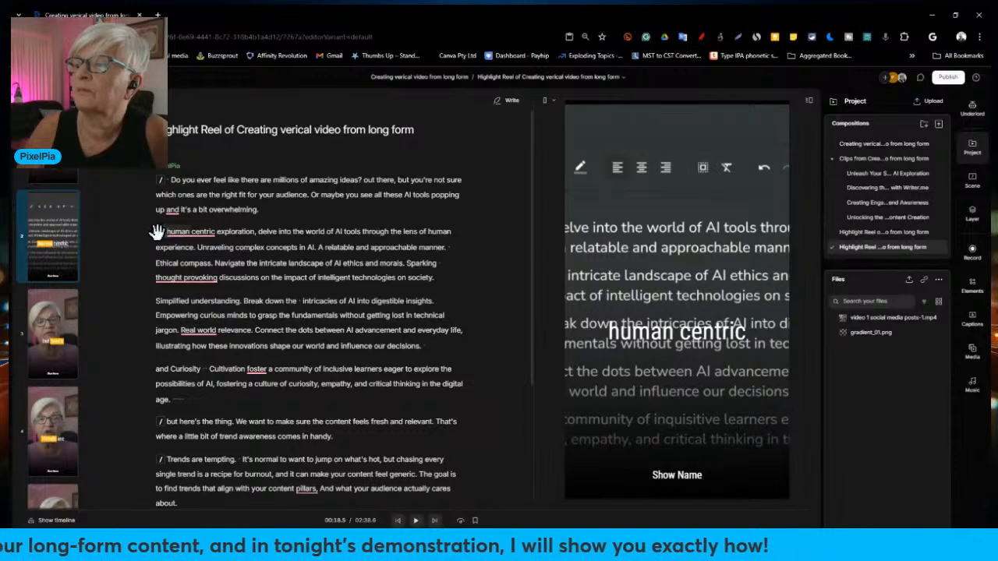
- Delete the script from "human centric exploration" through "comes in handy.", removing both scenes
scroll(261, 346, down, 3)
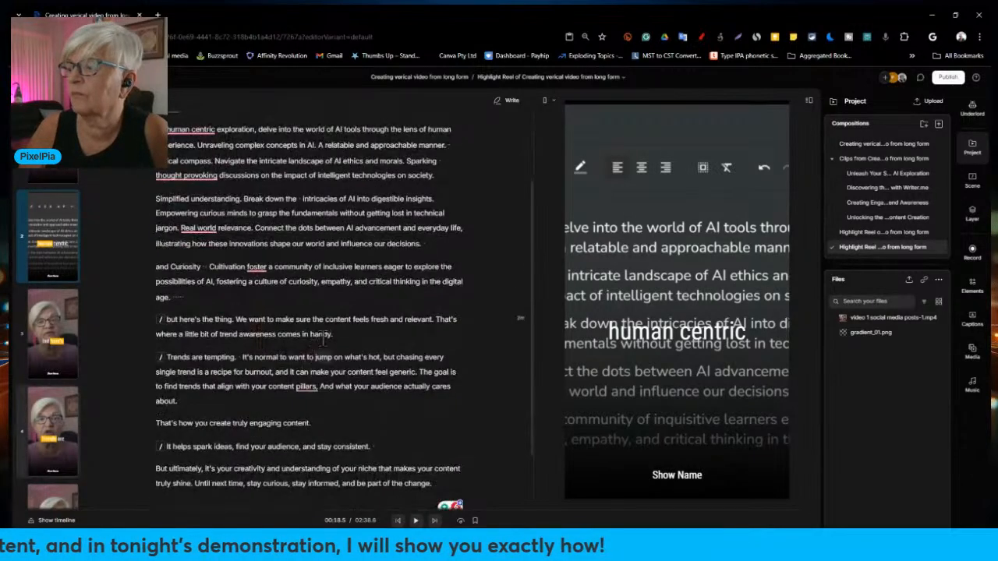
drag(289, 328, 138, 231)
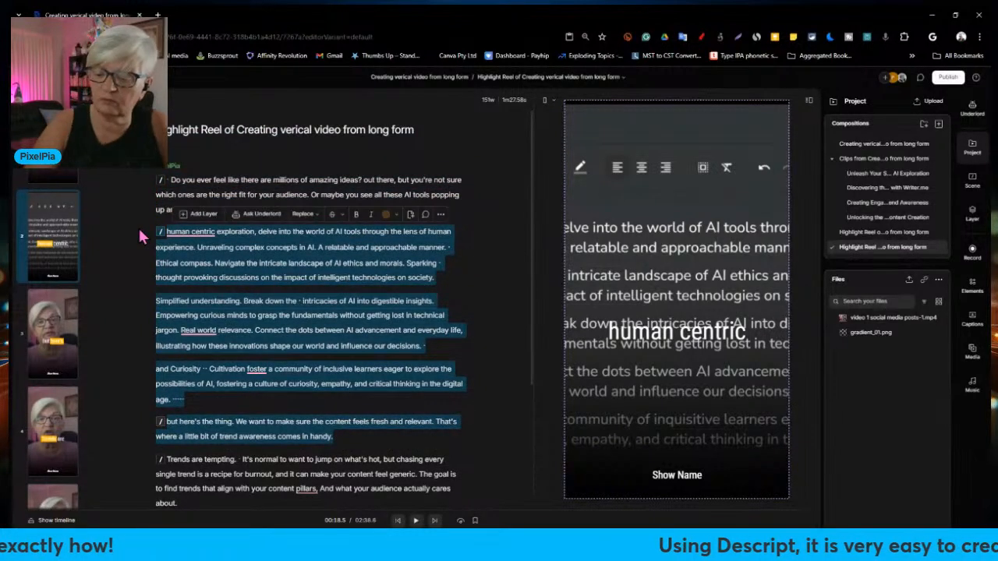
key(Delete)
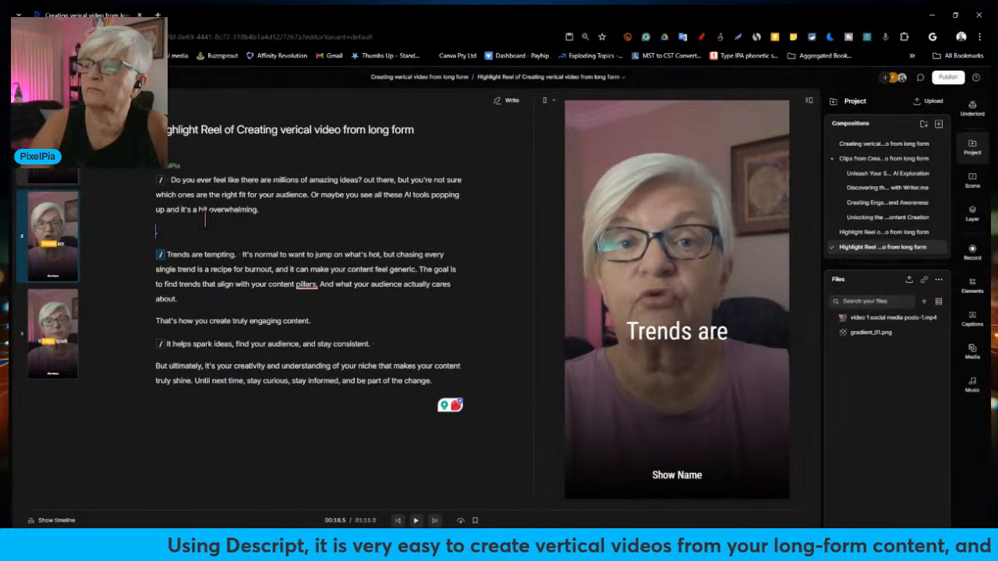
- Delete the last scene of the highlight reel, which begins "It helps spark ideas"
click(166, 234)
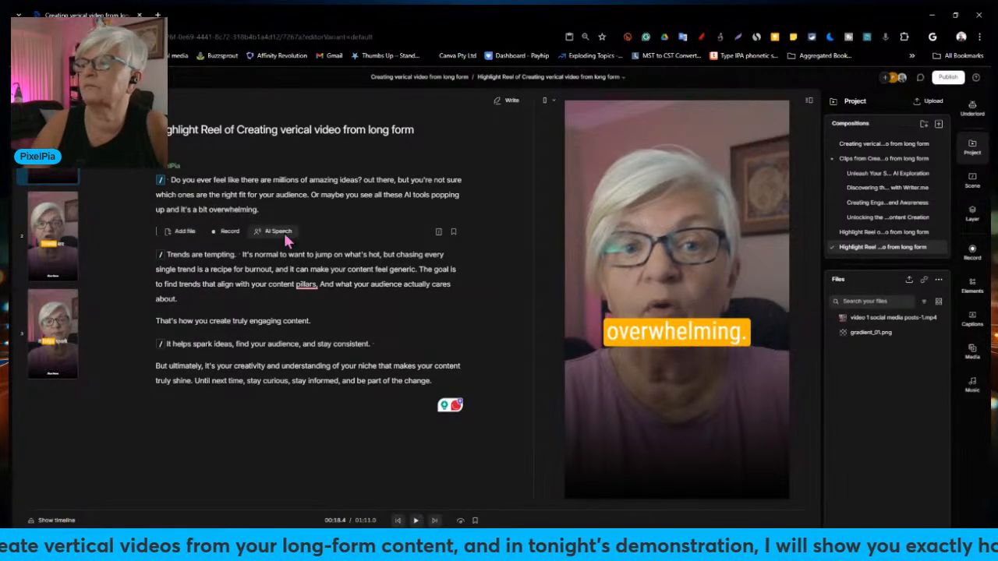
right_click(186, 321)
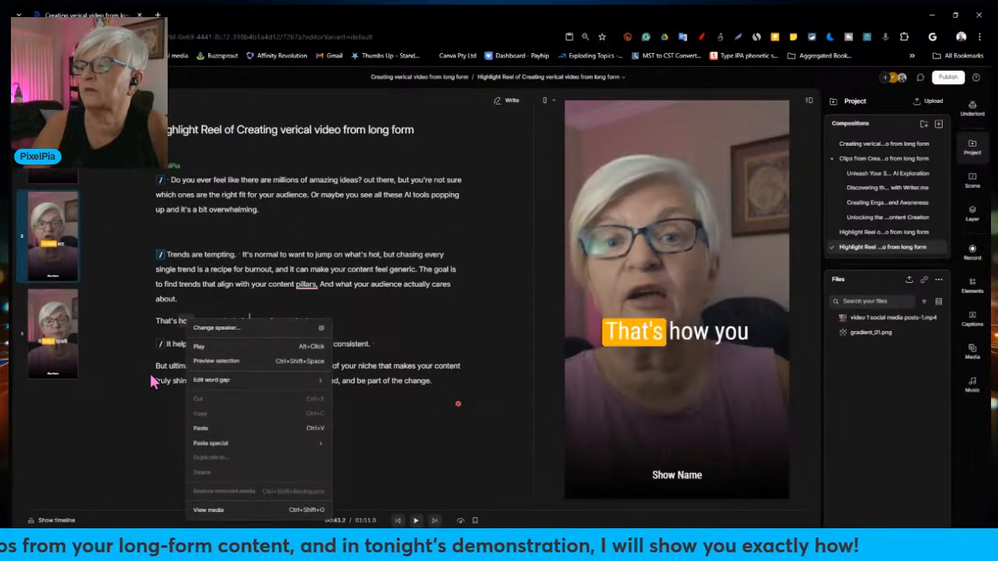
click(66, 333)
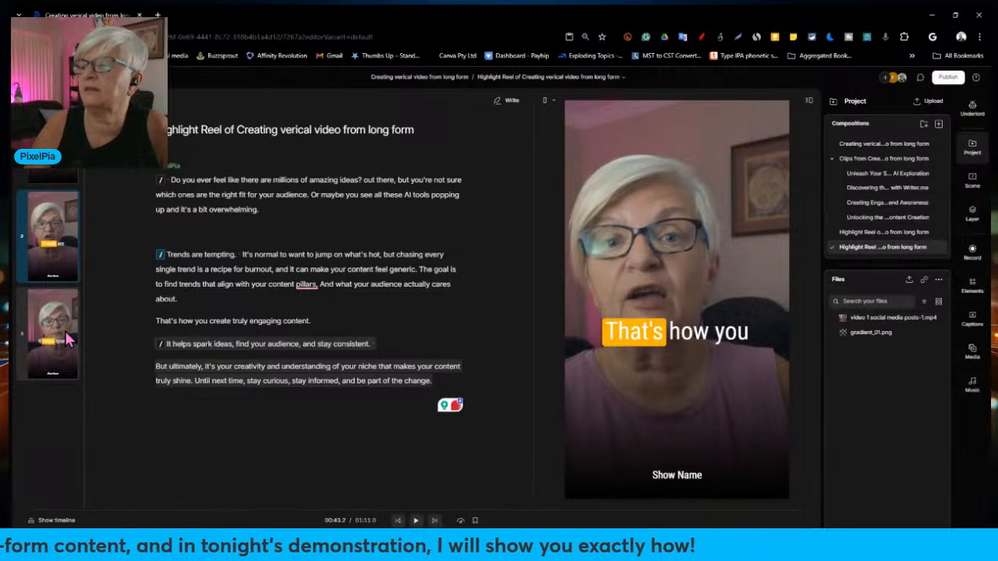
key(ctrl+shift+Right)
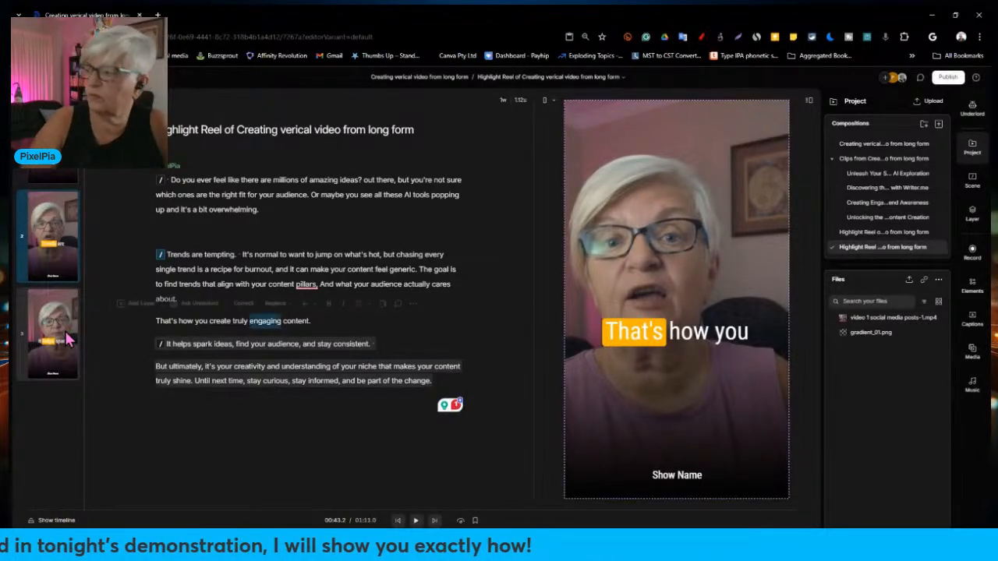
click(55, 327)
right_click(55, 326)
click(78, 466)
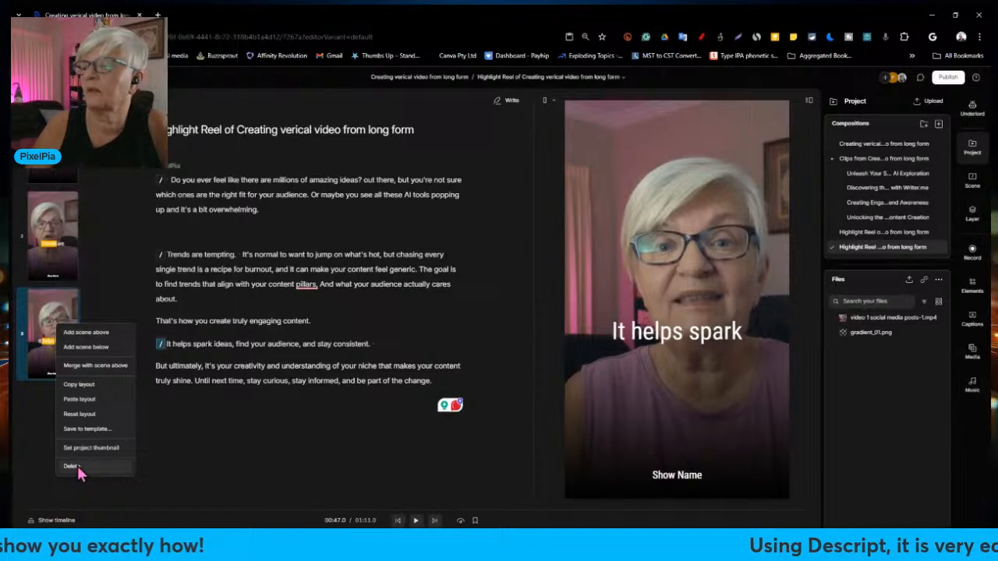
click(77, 466)
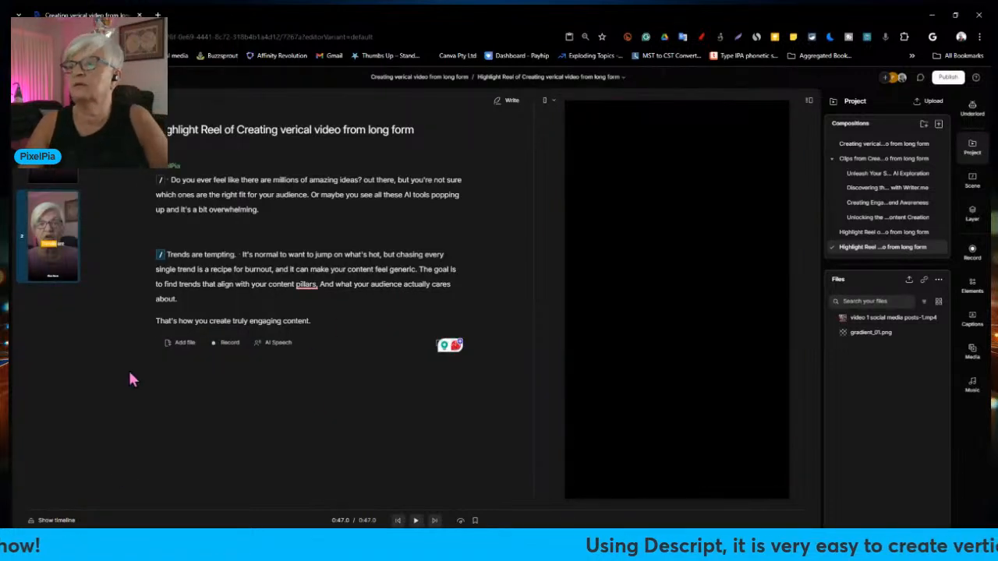
- Change the opening scene's caption highlight to the second saved pink, move the captions below the speaker's chin, and play them back
click(56, 176)
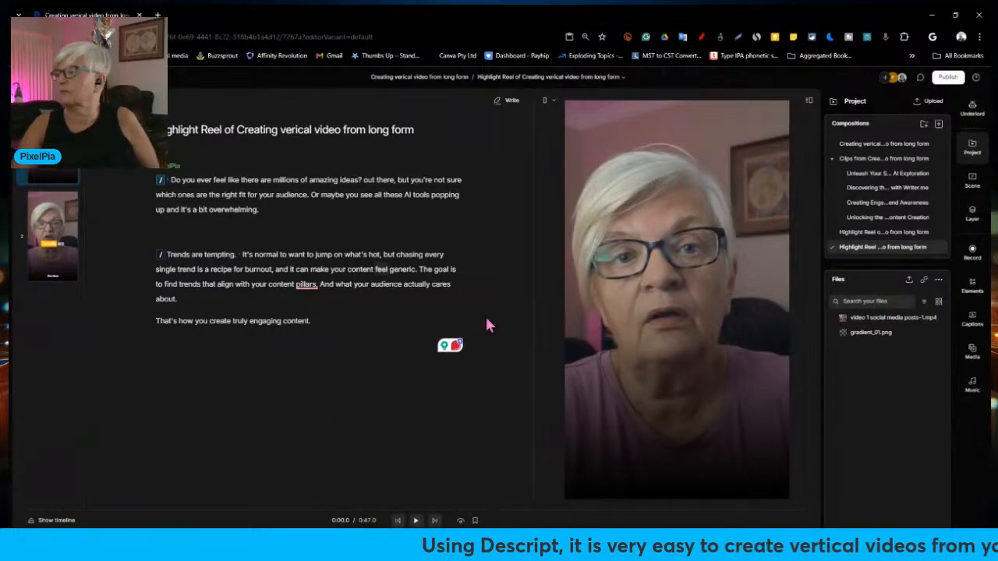
click(663, 333)
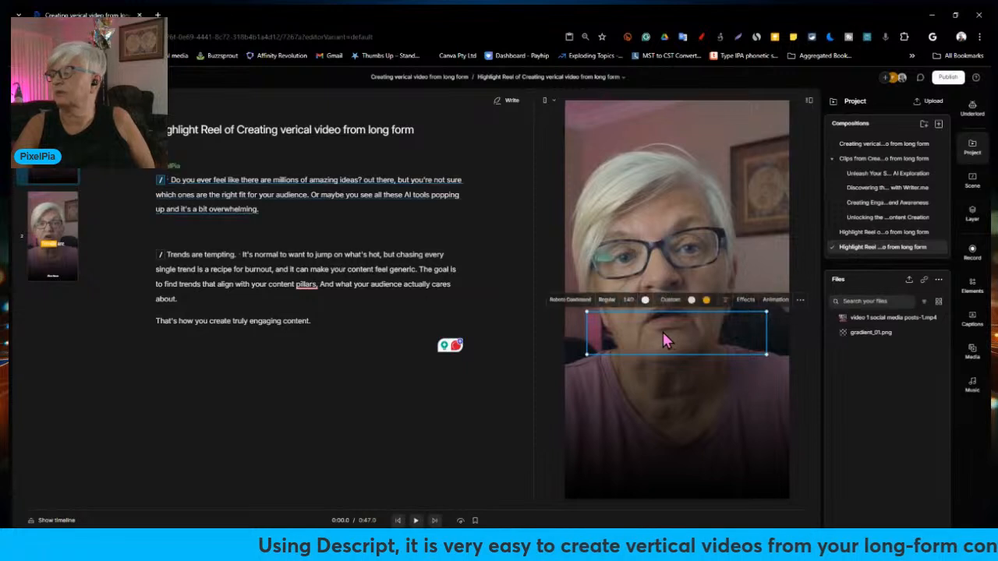
click(706, 300)
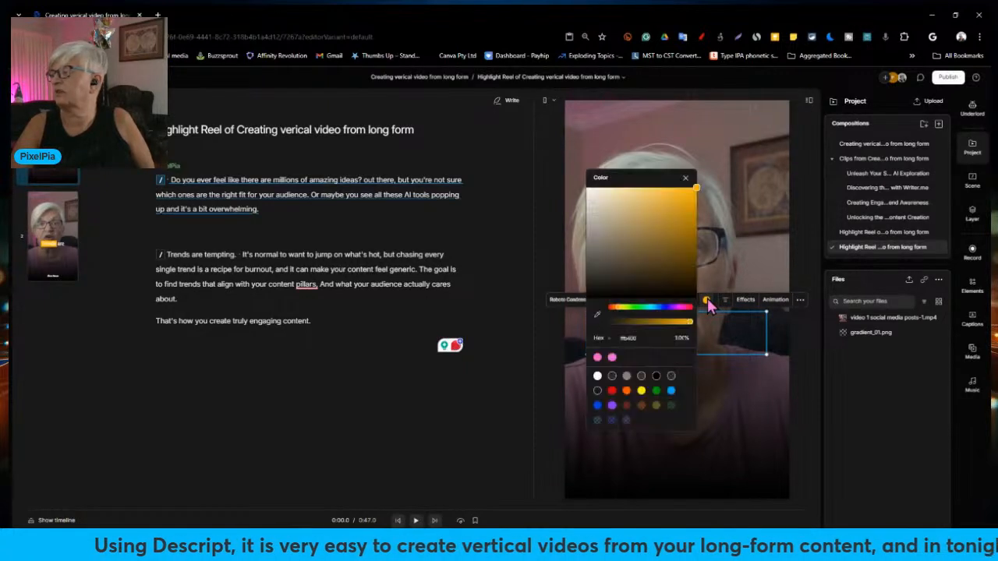
click(612, 358)
click(754, 417)
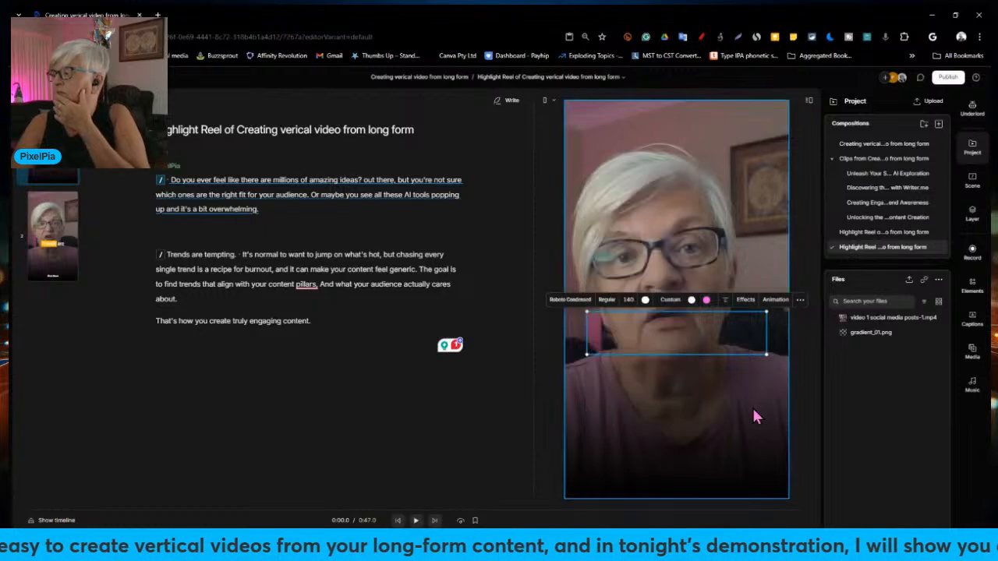
drag(675, 339, 672, 413)
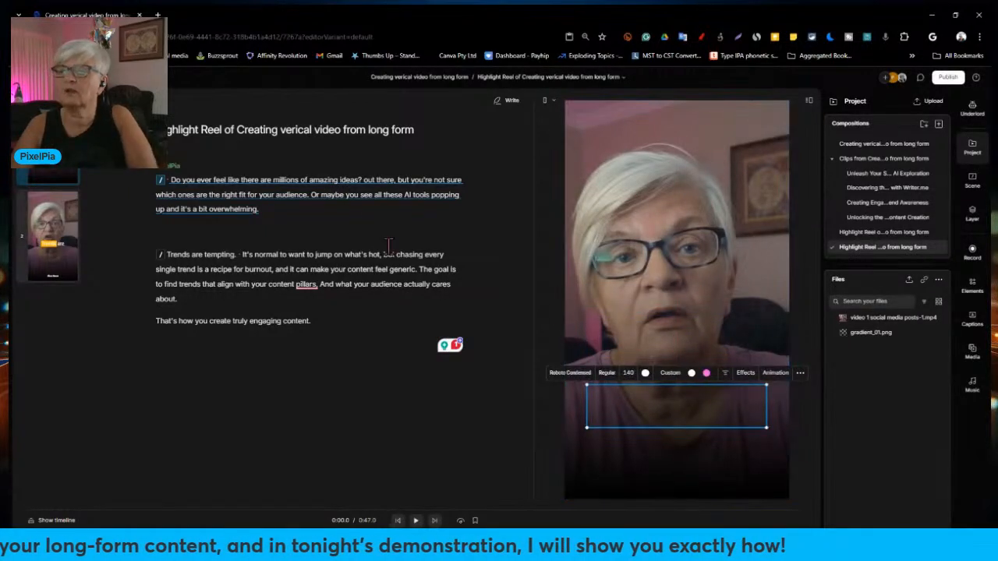
key(space)
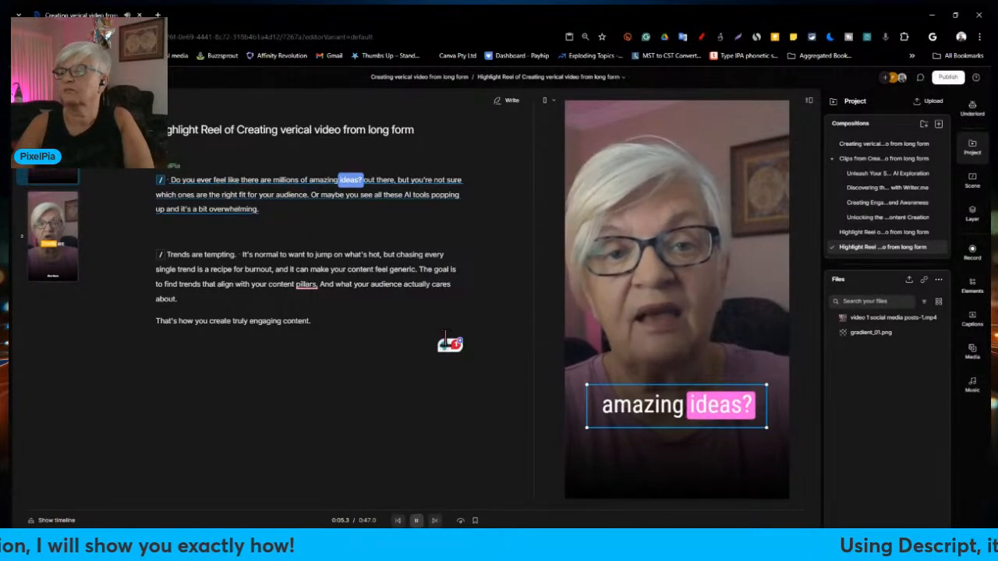
key(space)
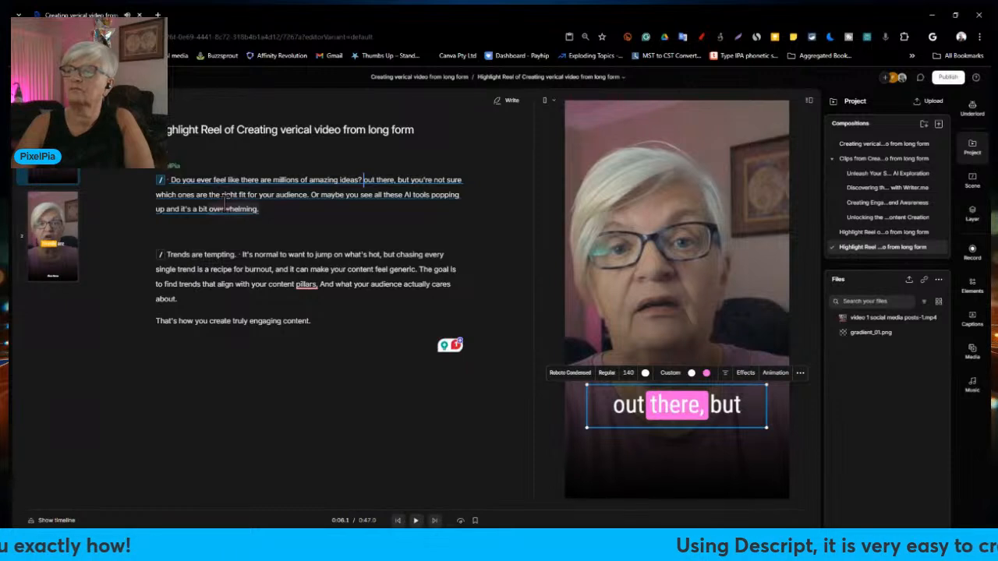
- Give the "Trends are tempting" scene's captions the same saved pink highlight and move them down to the speaker's chest
click(225, 208)
key(space)
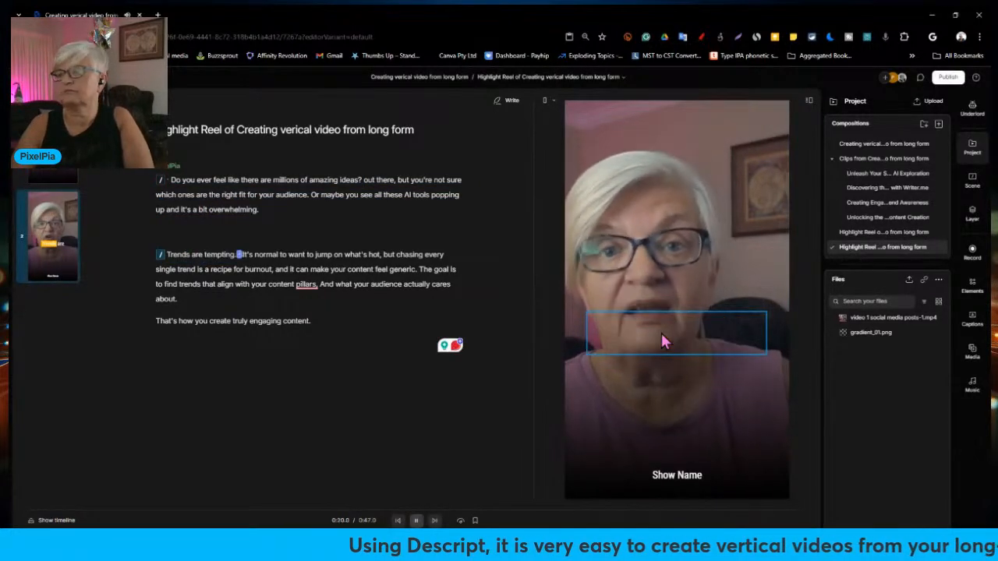
click(664, 335)
key(space)
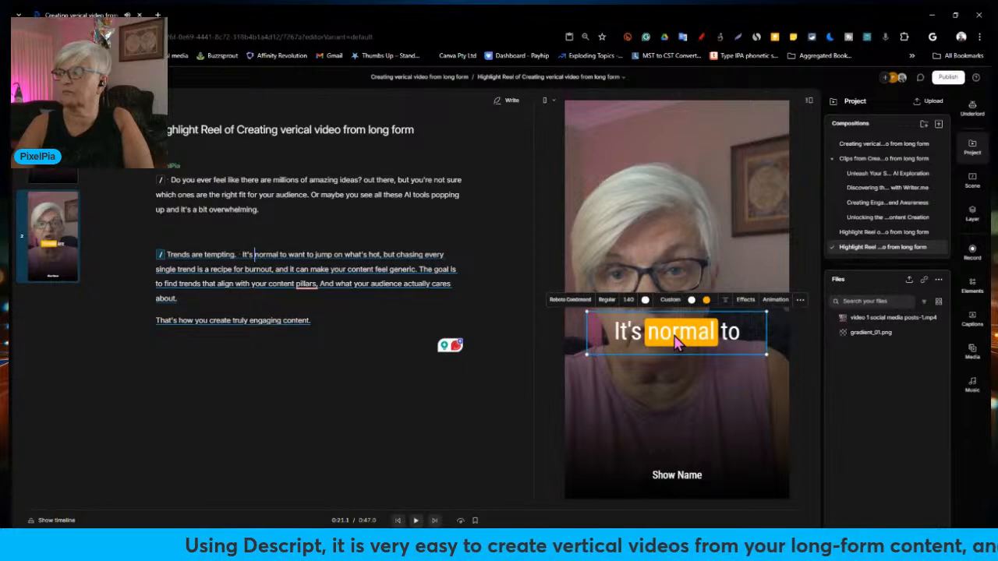
click(706, 301)
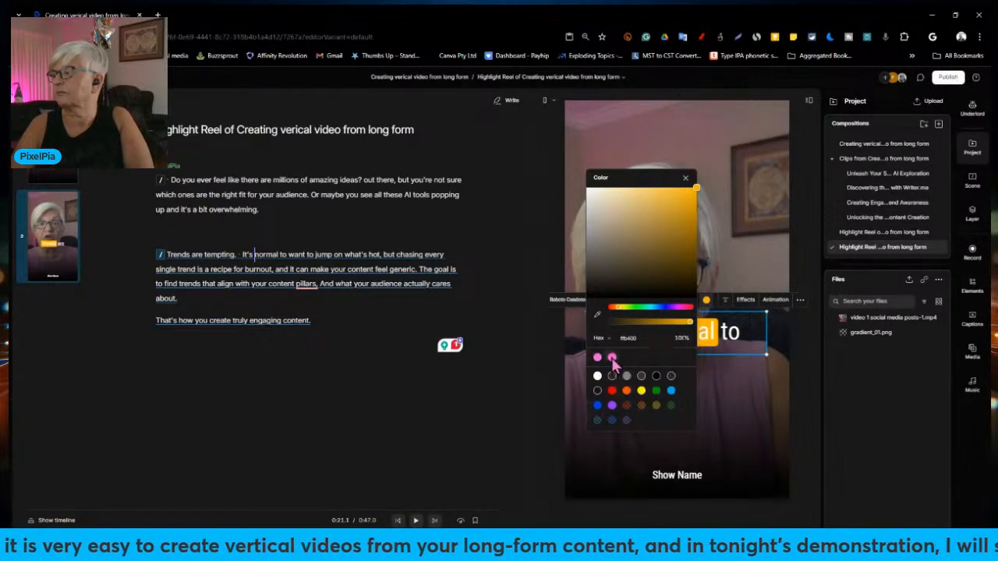
click(611, 357)
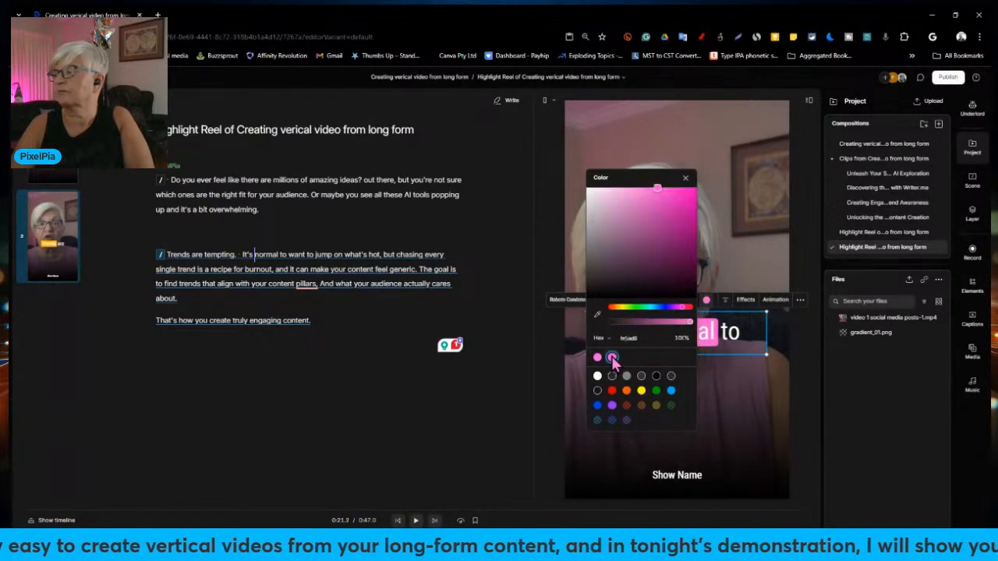
click(444, 395)
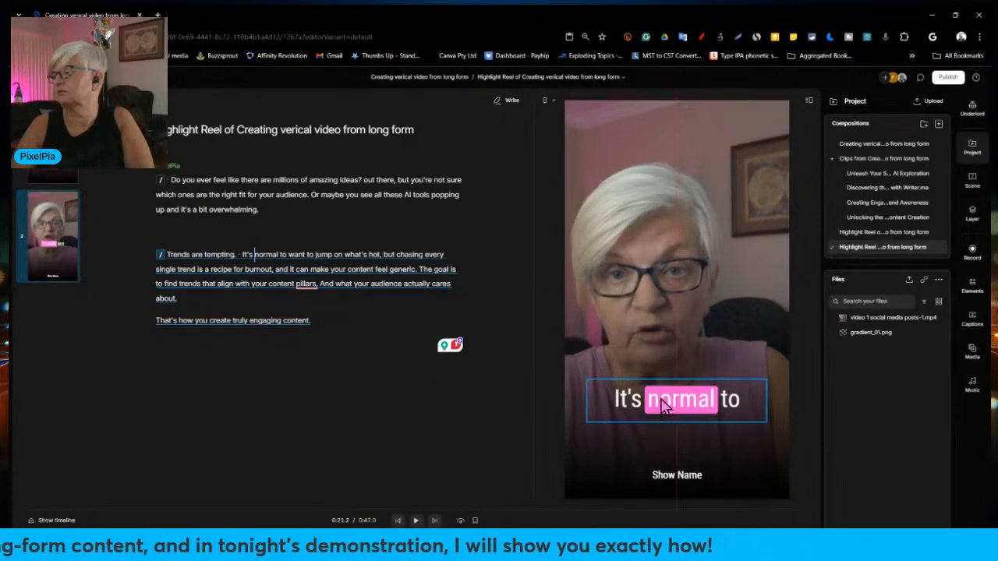
- Remove the "Show Name" text from the "Trends are tempting" scene and play back the shortened reel
click(678, 477)
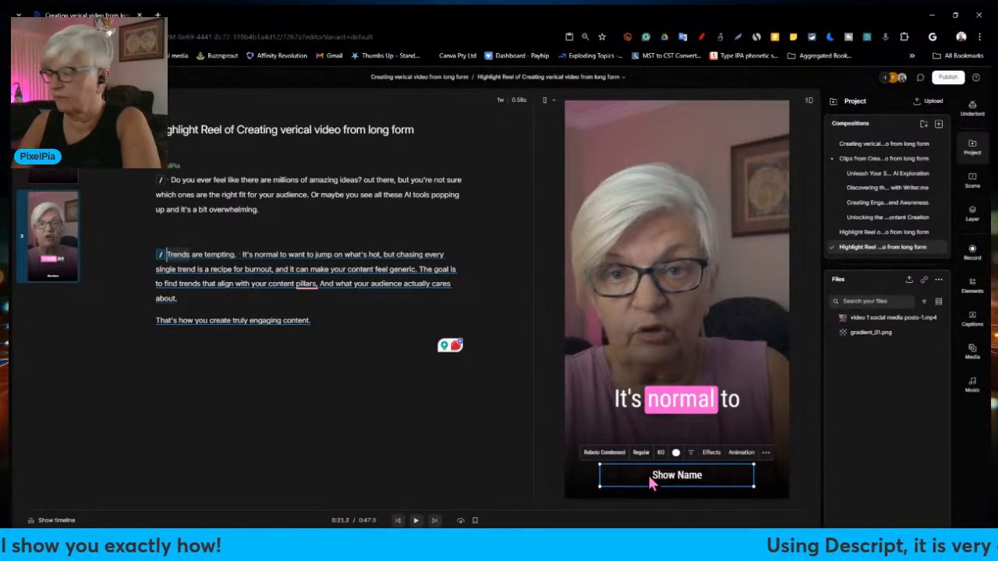
click(629, 489)
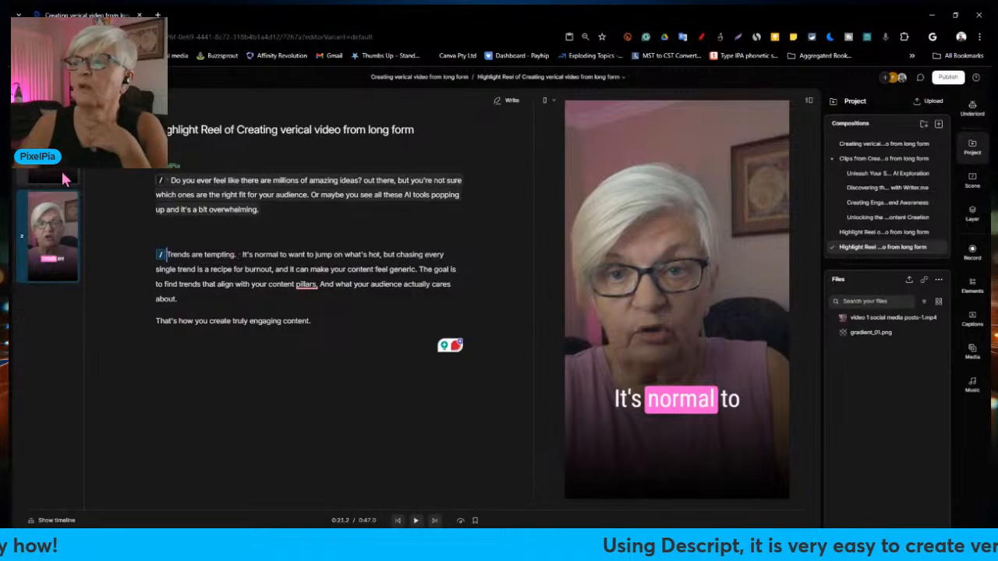
click(211, 209)
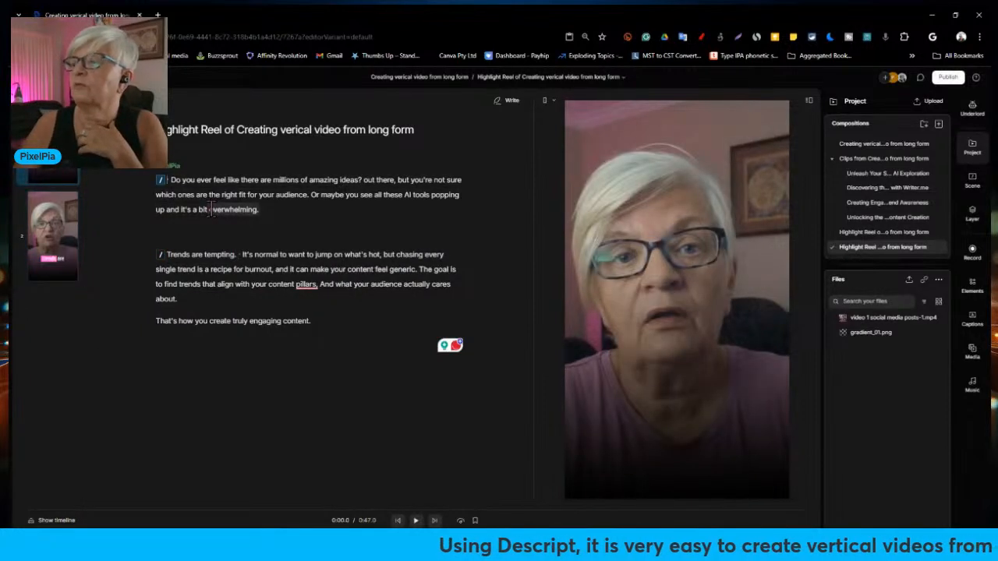
key(space)
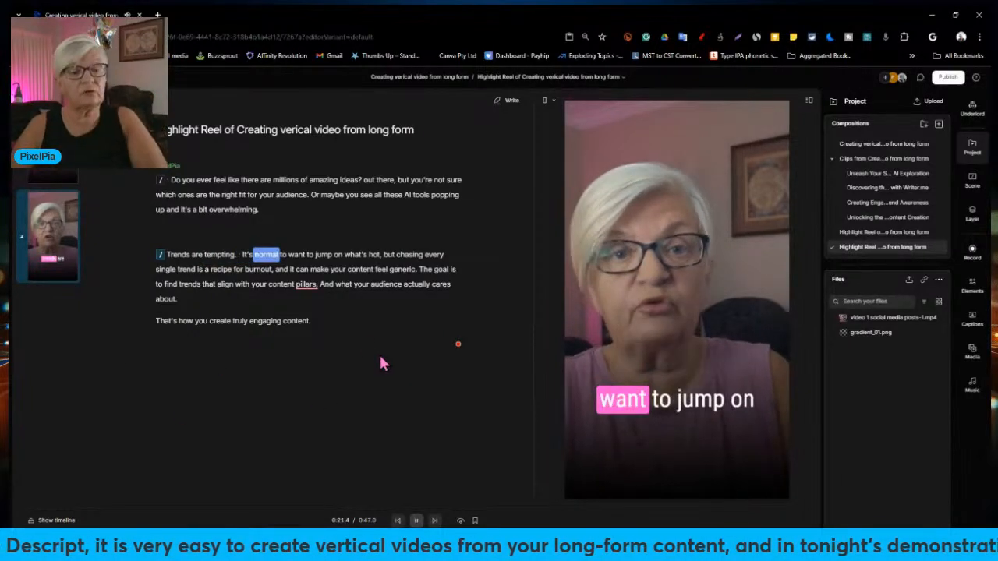
key(space)
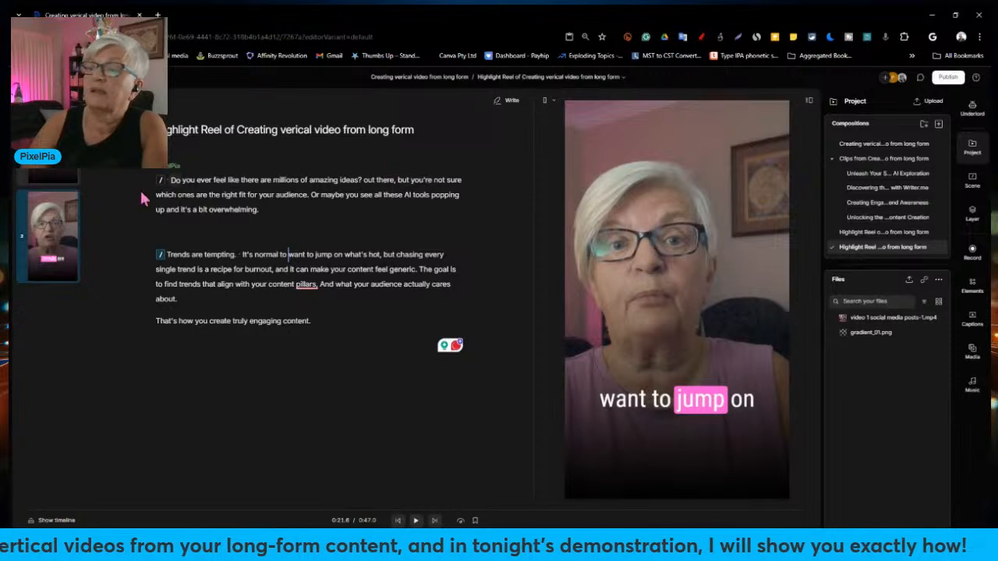
click(242, 180)
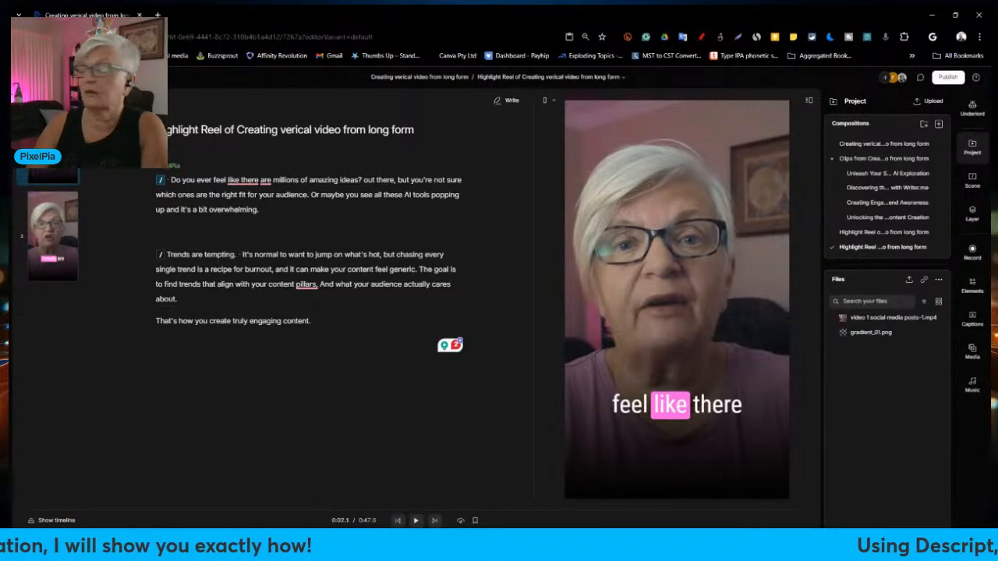
- View the stock media library, then open the original "Creating verical video from long form" composition
click(975, 352)
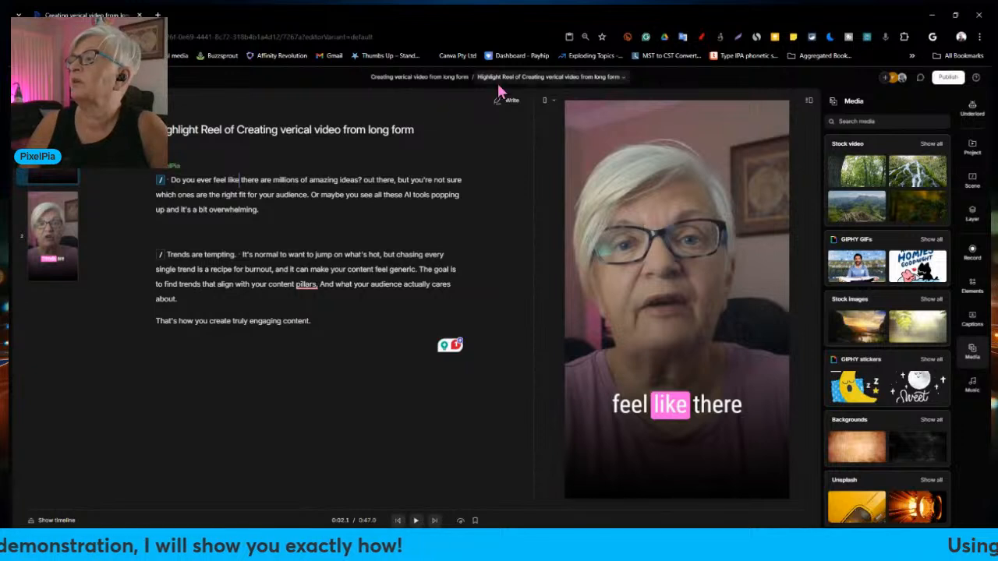
click(421, 79)
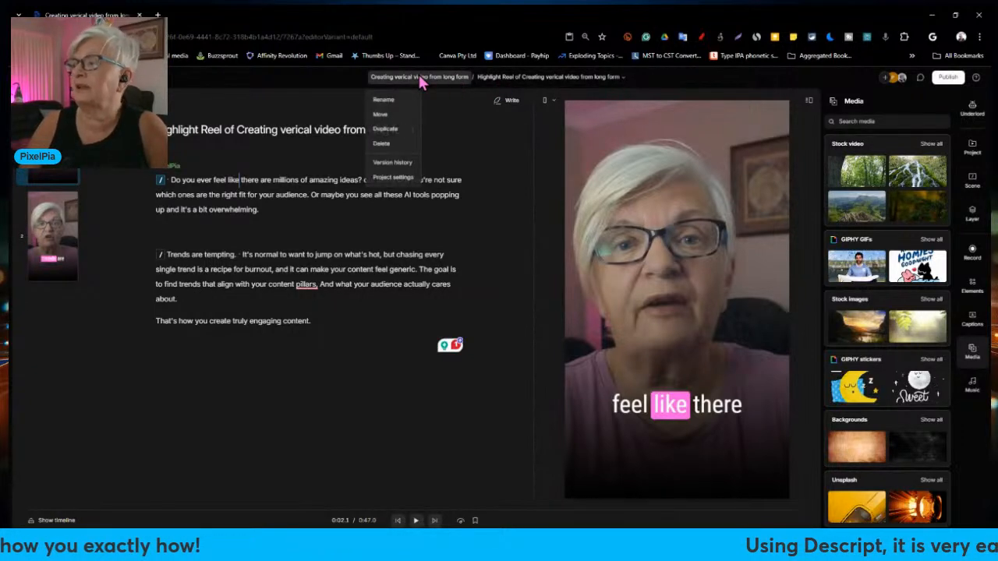
click(625, 78)
click(624, 78)
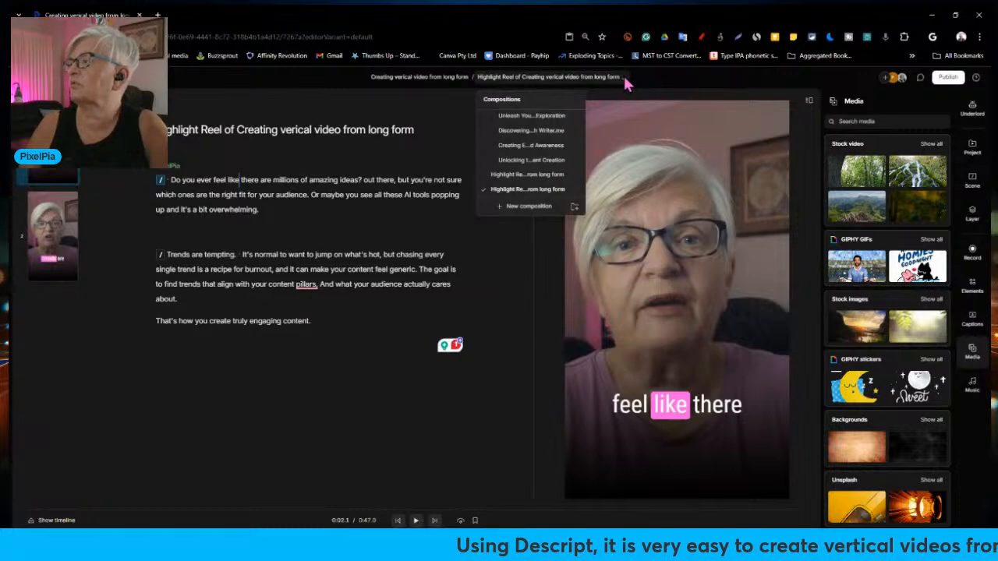
scroll(535, 125, up, 2)
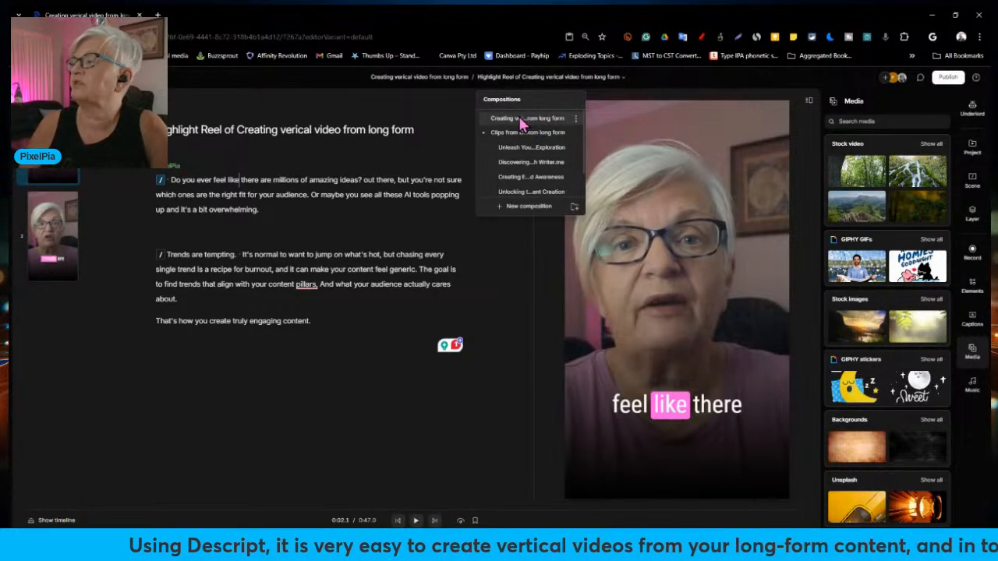
click(516, 118)
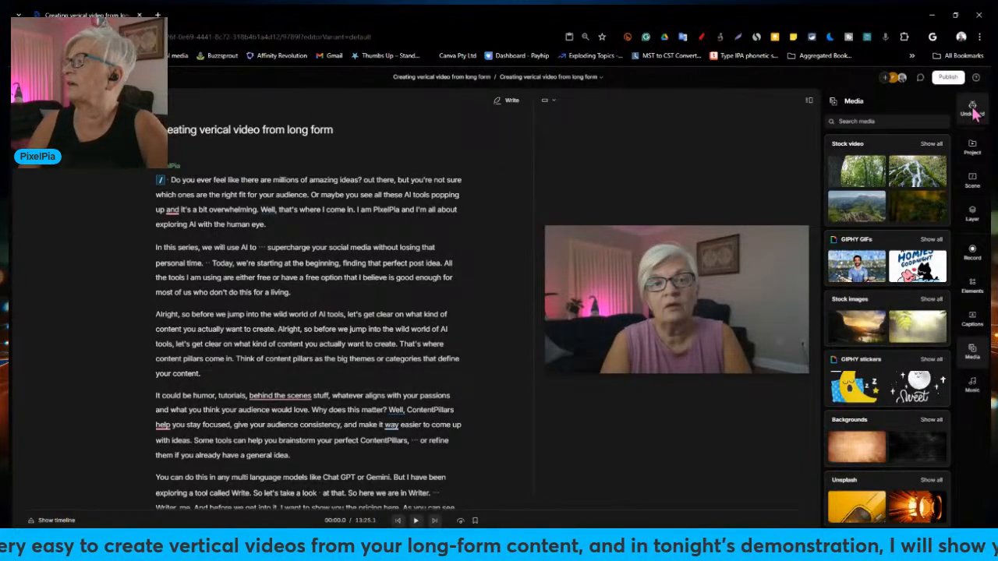
- Generate 5 clips of 55 s from the full video on the topic "Create interest for the video", and review the suggestions and compositions
click(973, 110)
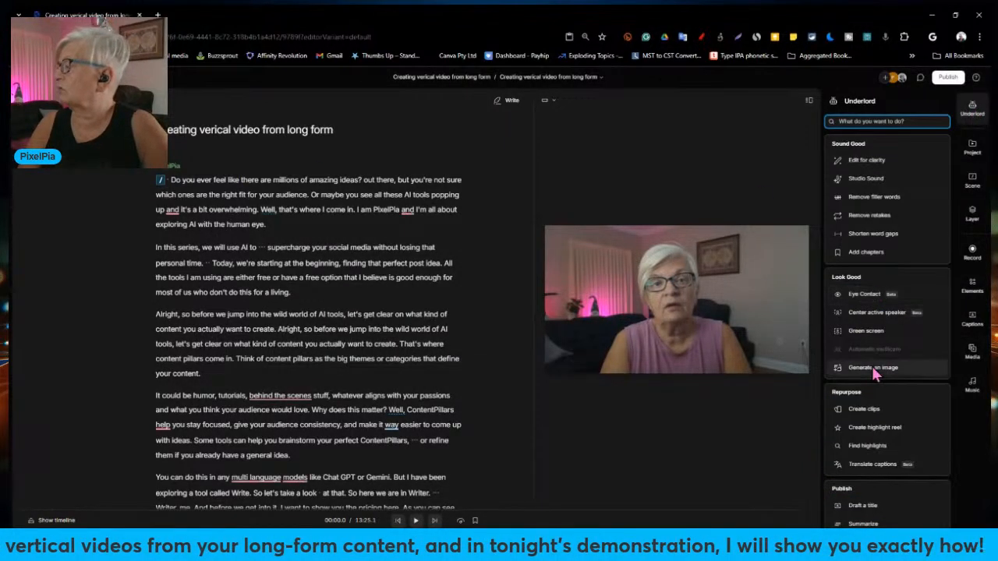
click(864, 410)
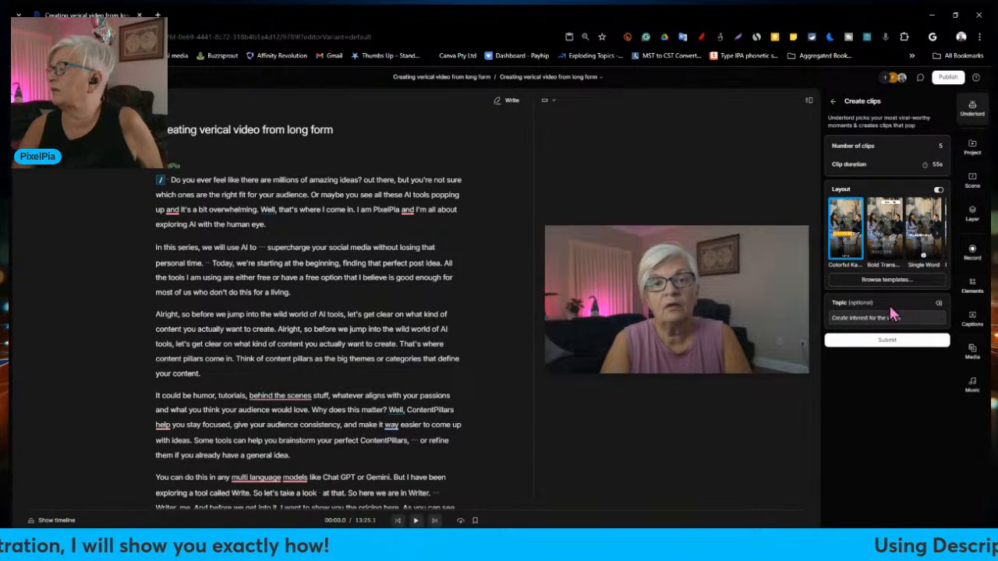
click(892, 341)
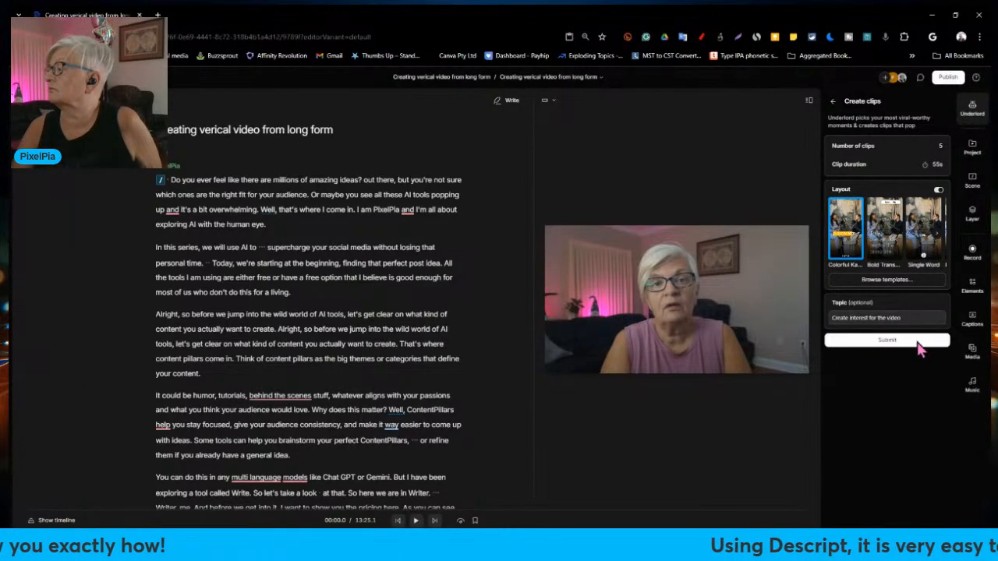
click(893, 342)
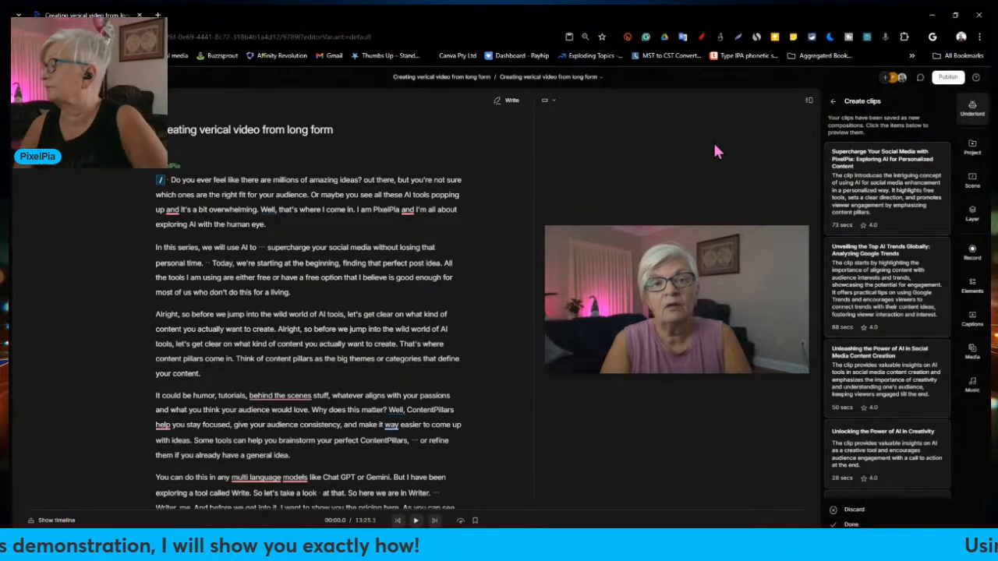
scroll(918, 291, down, 1)
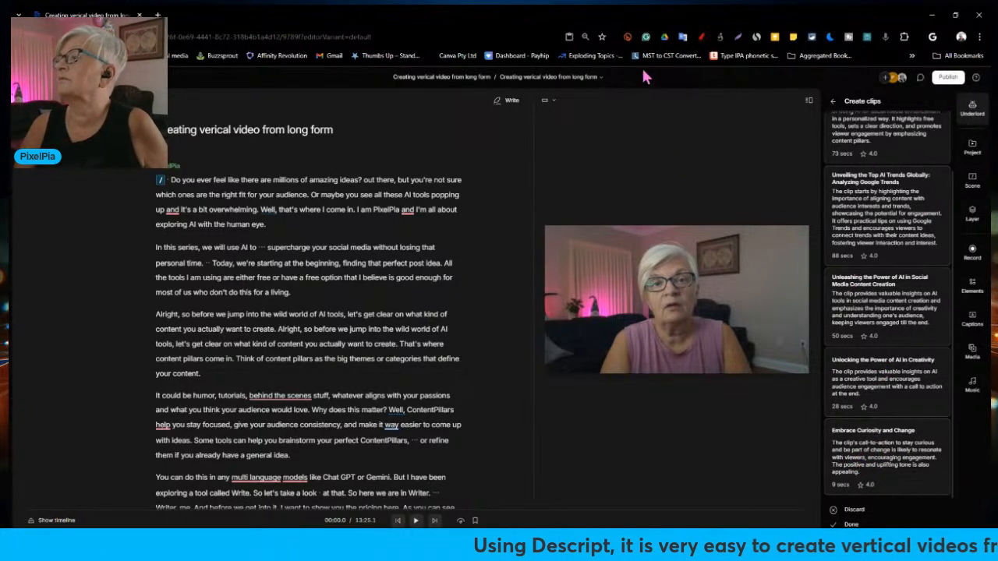
click(601, 76)
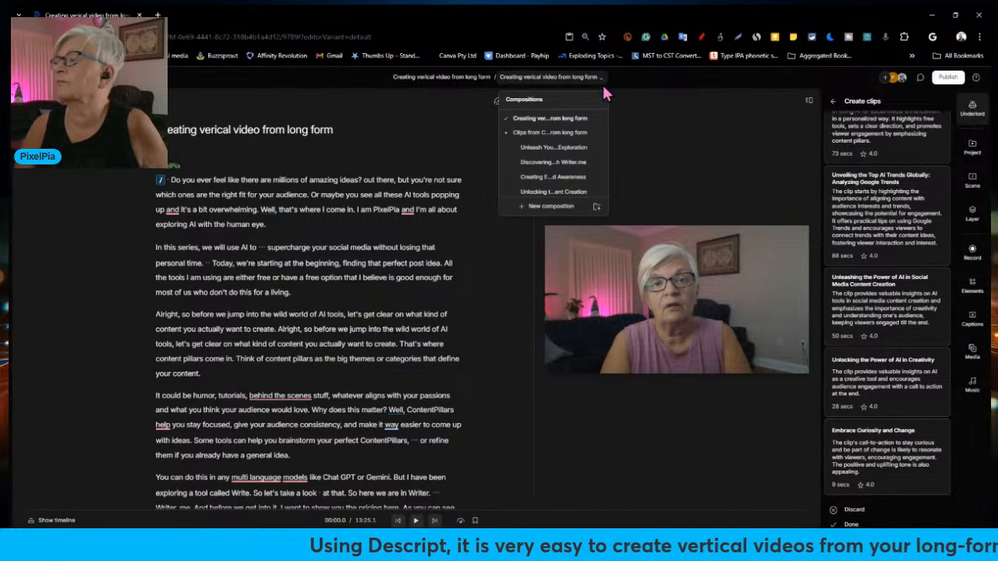
- Open the "Unleash Your Social Media Potential with PixelPia's AI Exploration" composition and finish the clip creation, keeping the generated clips
scroll(544, 139, up, 1)
click(550, 149)
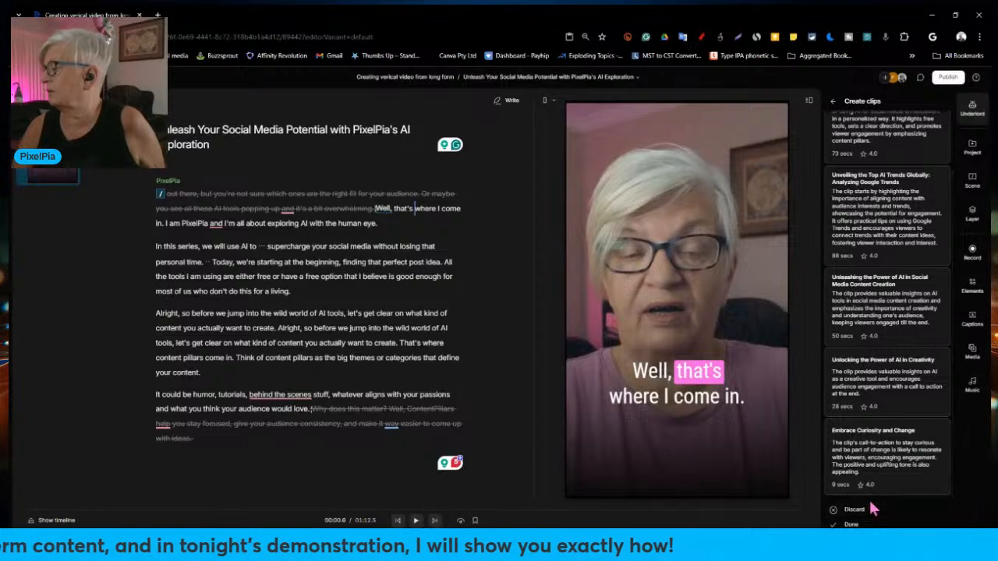
click(854, 524)
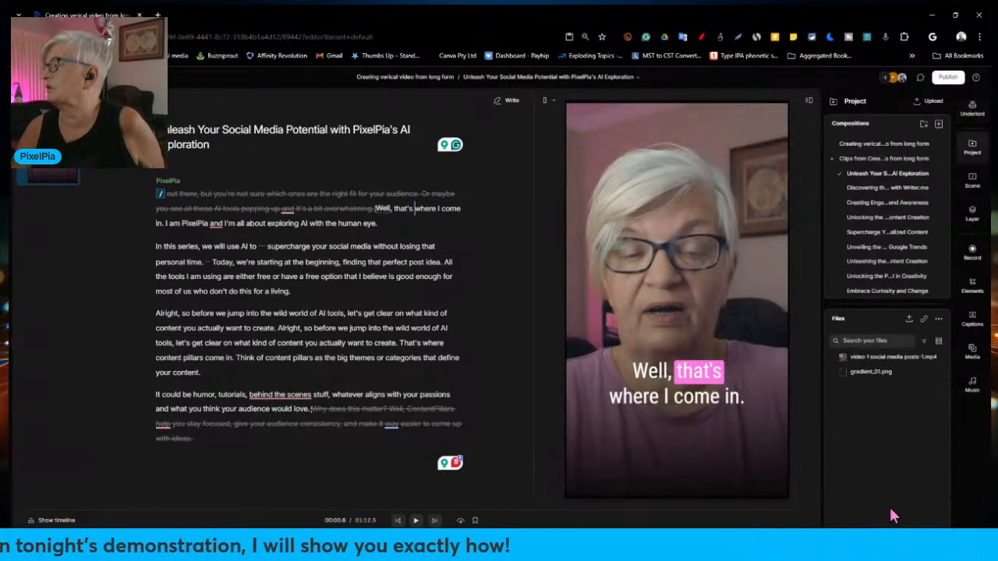
- Compare the two highlight reel compositions and look through several of the generated clip compositions in the project
scroll(905, 203, down, 2)
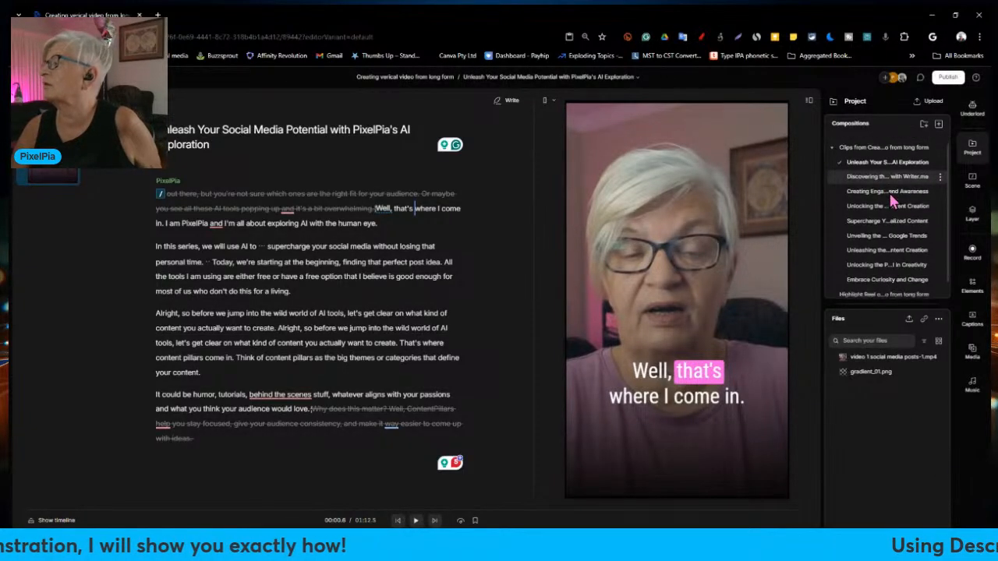
click(886, 291)
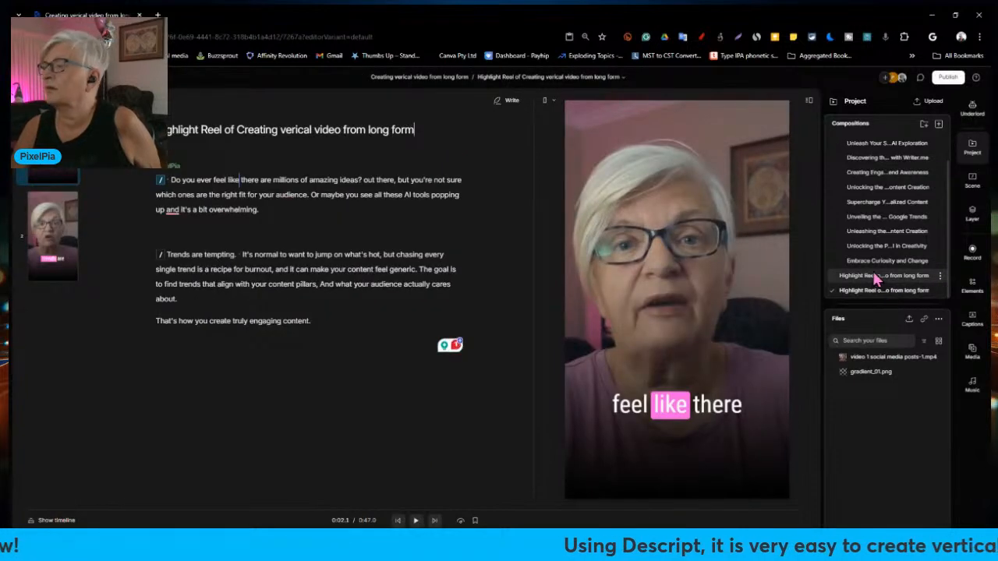
click(878, 277)
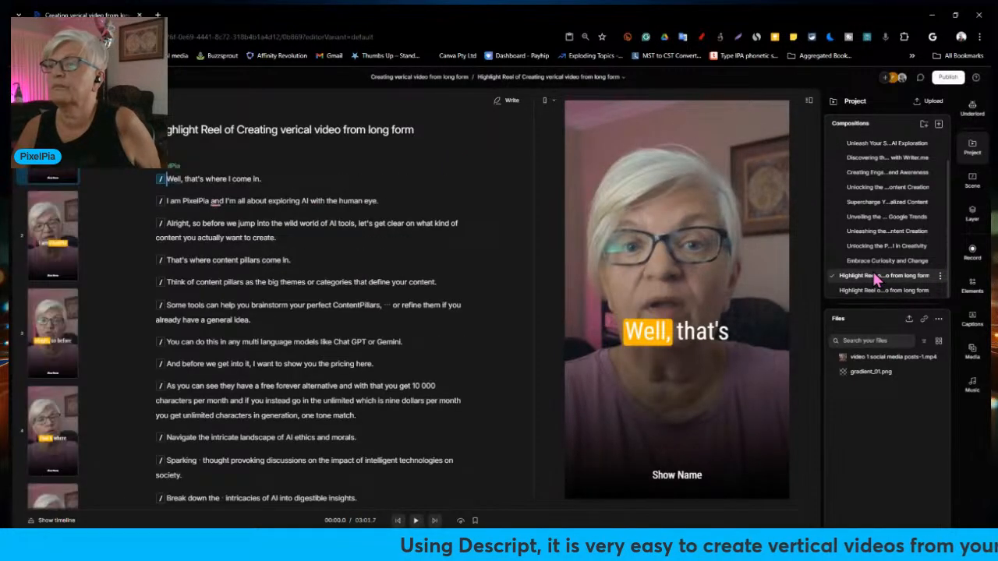
click(874, 289)
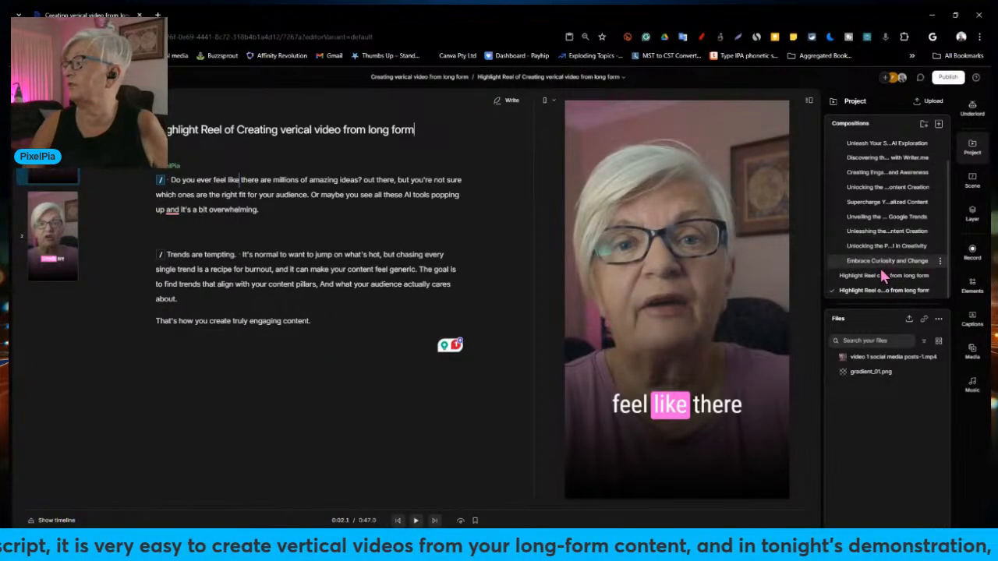
click(886, 279)
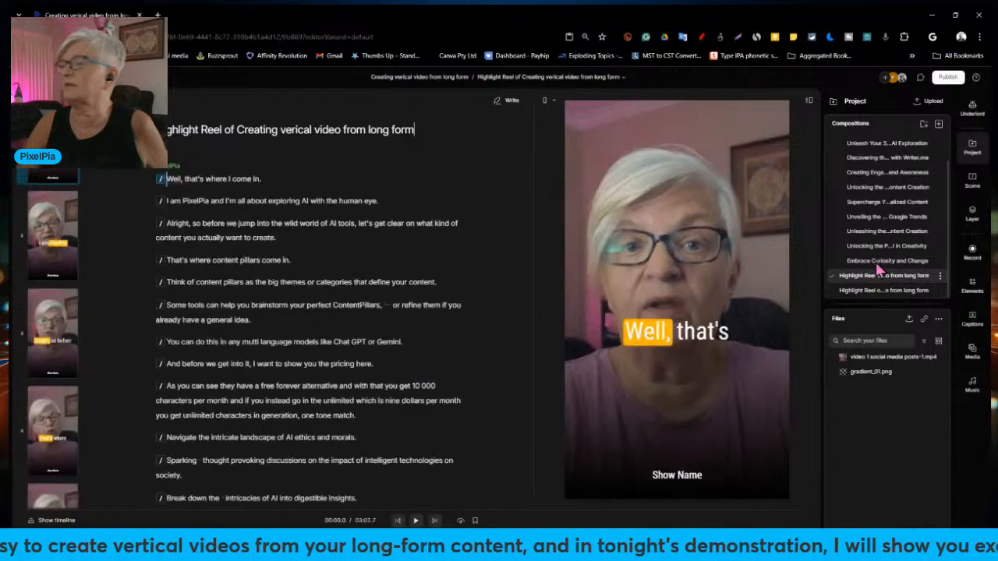
click(884, 290)
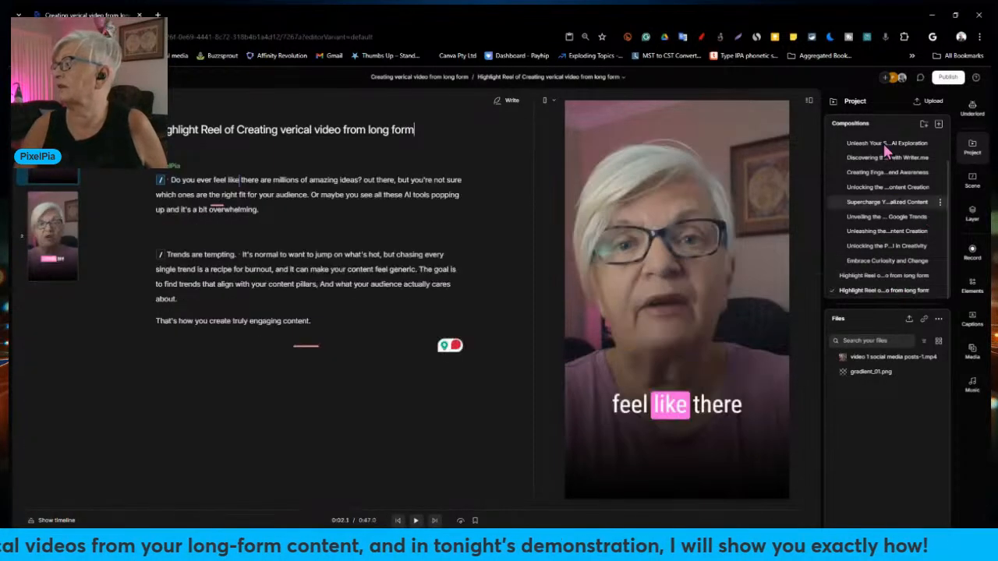
click(883, 261)
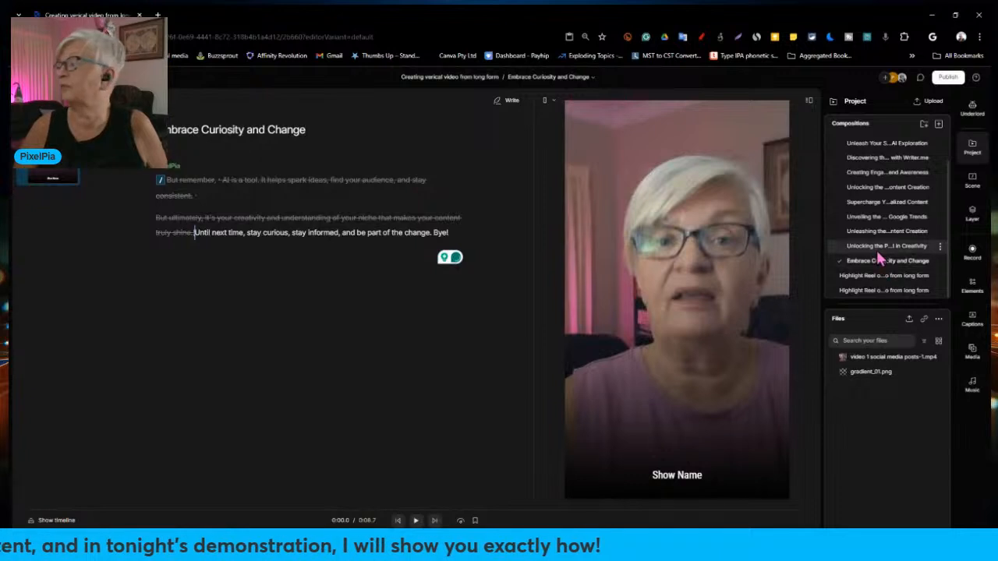
click(877, 247)
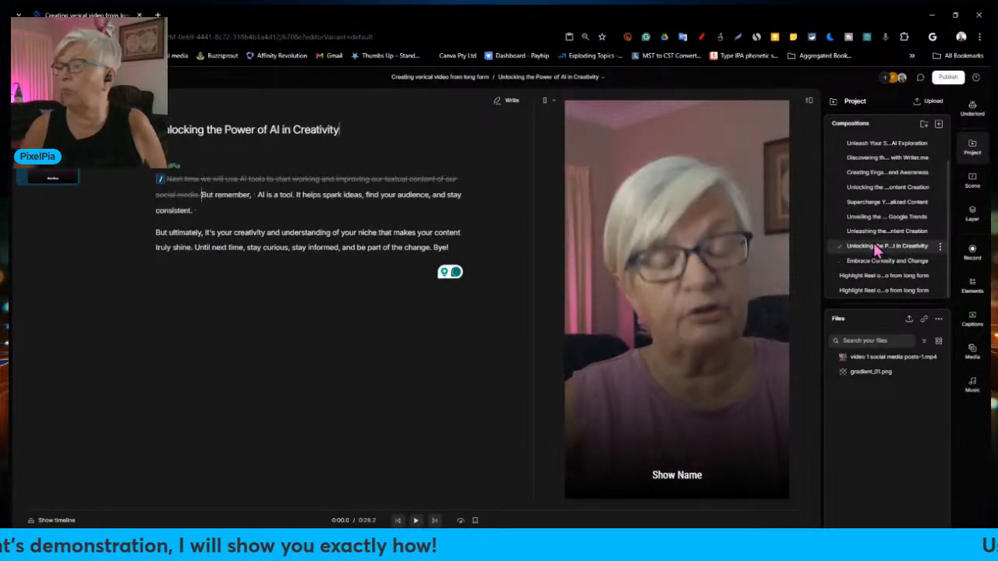
click(887, 147)
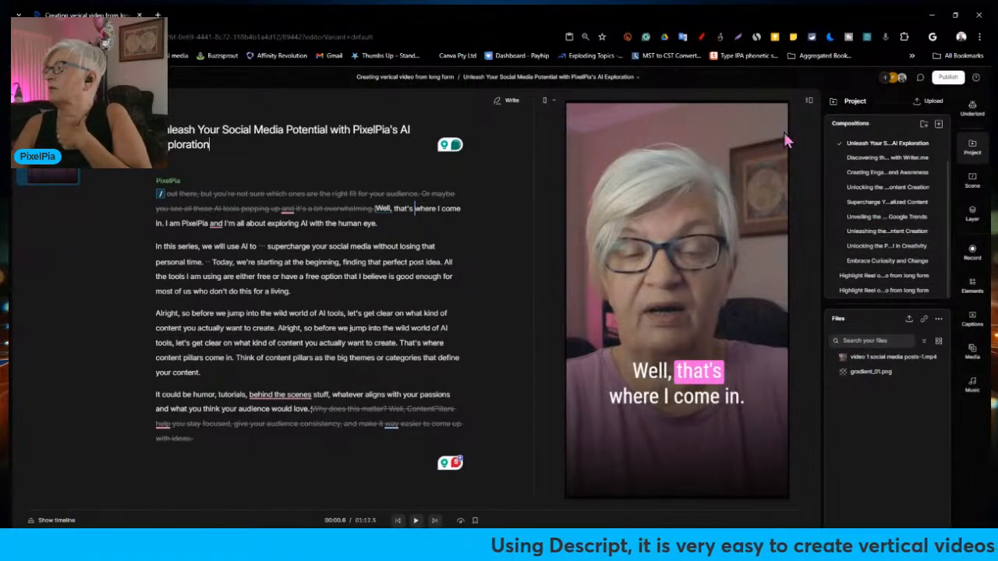
- In the original "Creating verical video from long form" composition, find 3 highlights in Mint on the topic "How AI tools can help with creativity"
click(638, 78)
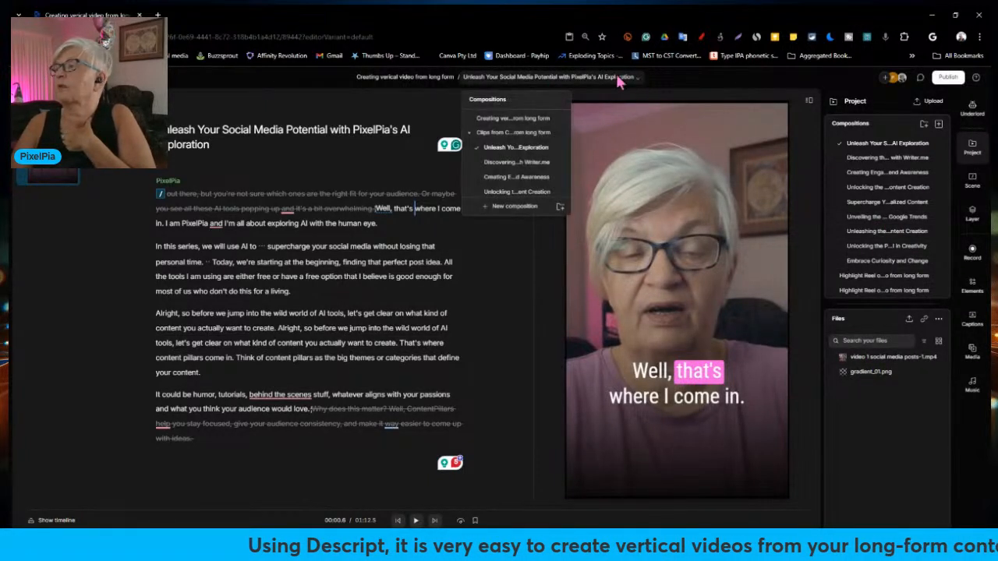
click(508, 120)
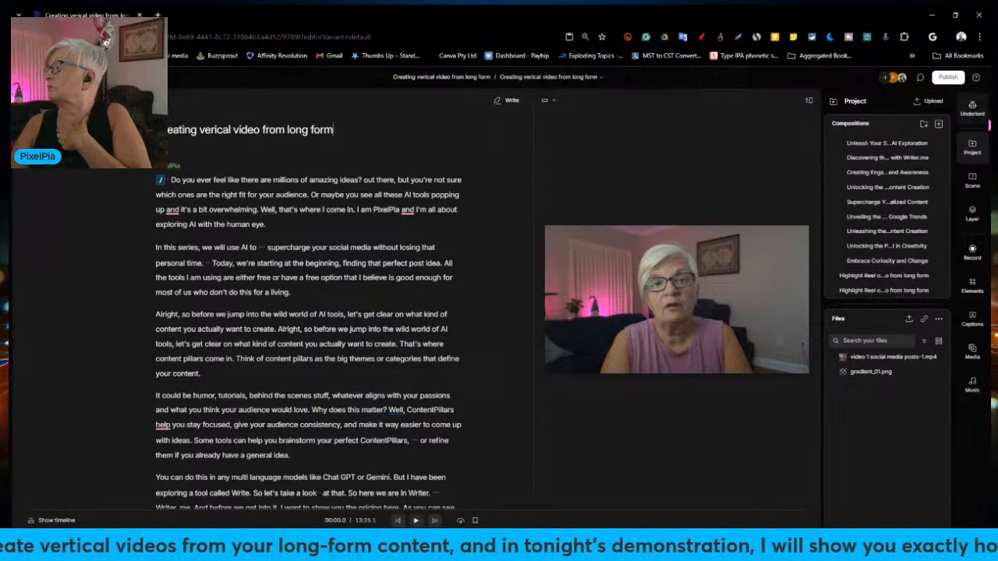
click(972, 109)
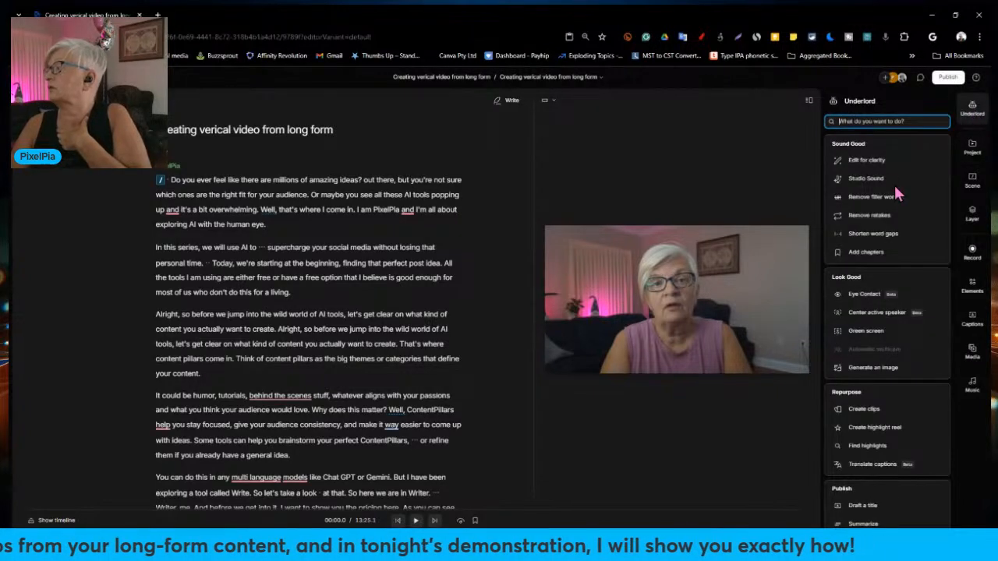
click(870, 446)
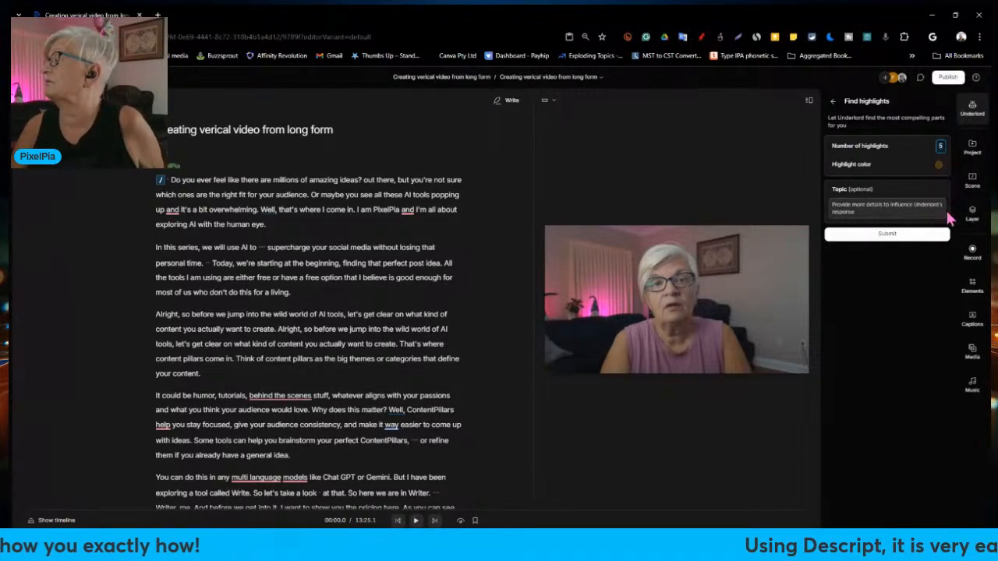
text(3)
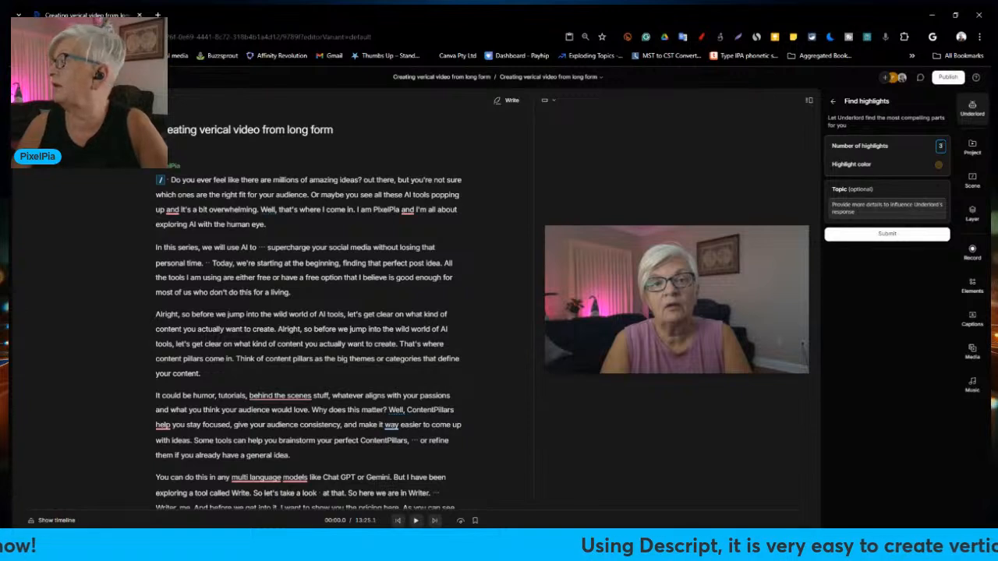
click(939, 165)
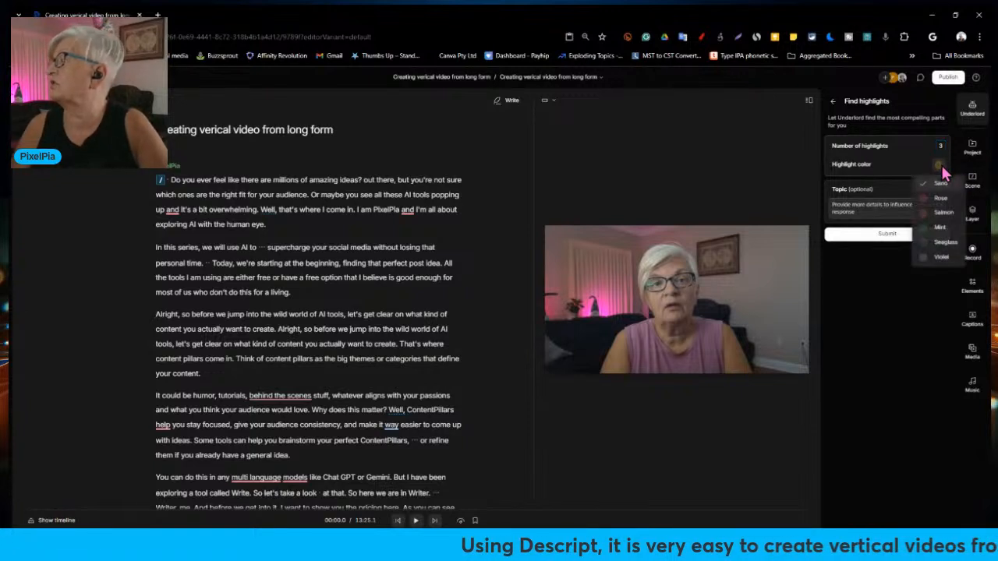
click(938, 228)
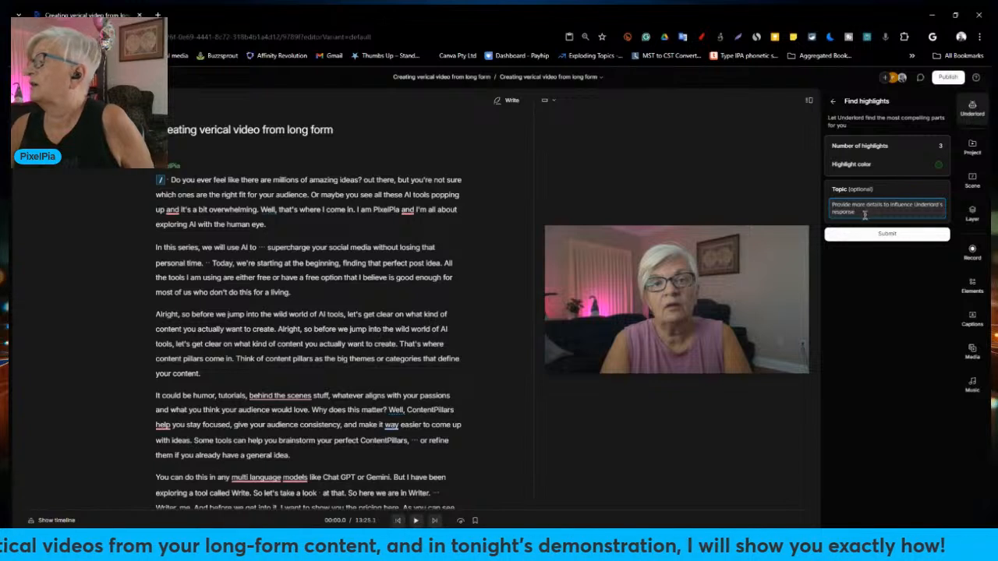
text(AI tools can help with creat)
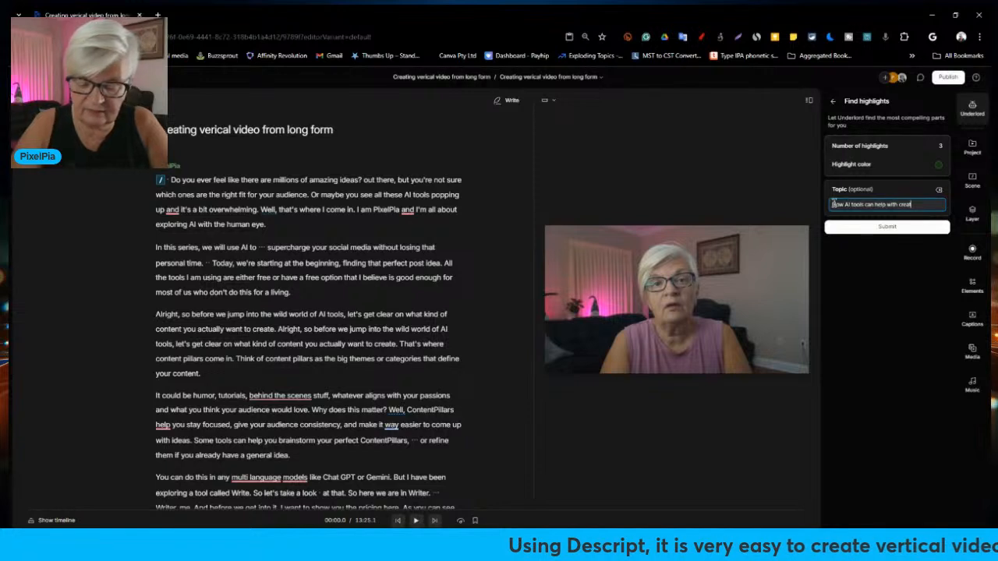
text(y)
key(Return)
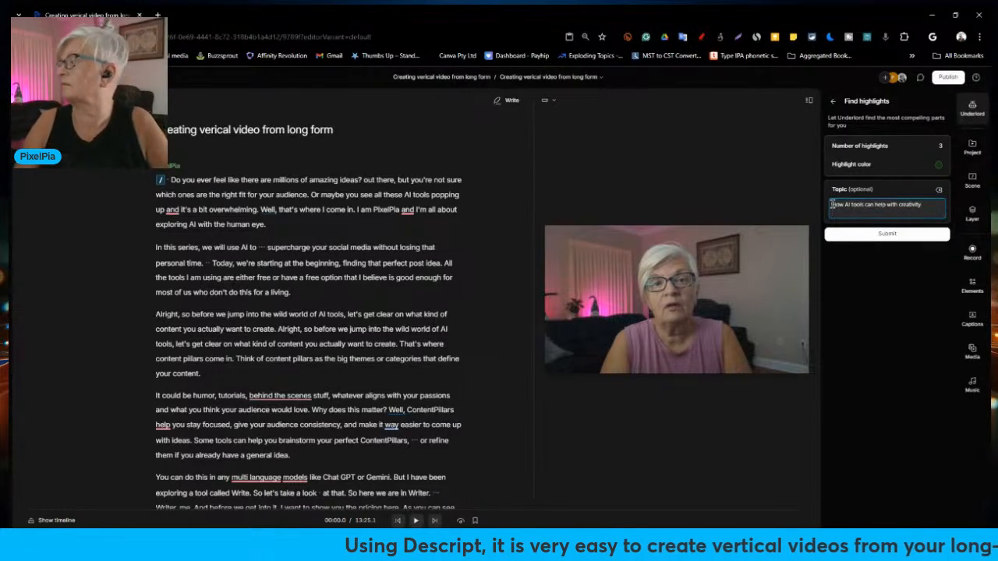
click(862, 234)
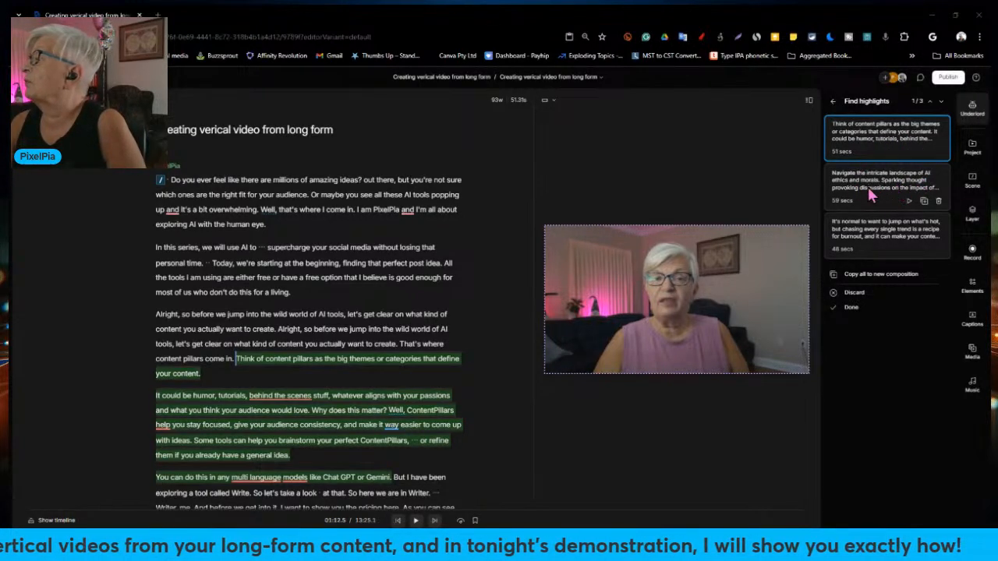
- Go to the third suggested highlight, "It's normal to want to jump on what's hot", and select its whole passage in the transcript
click(890, 230)
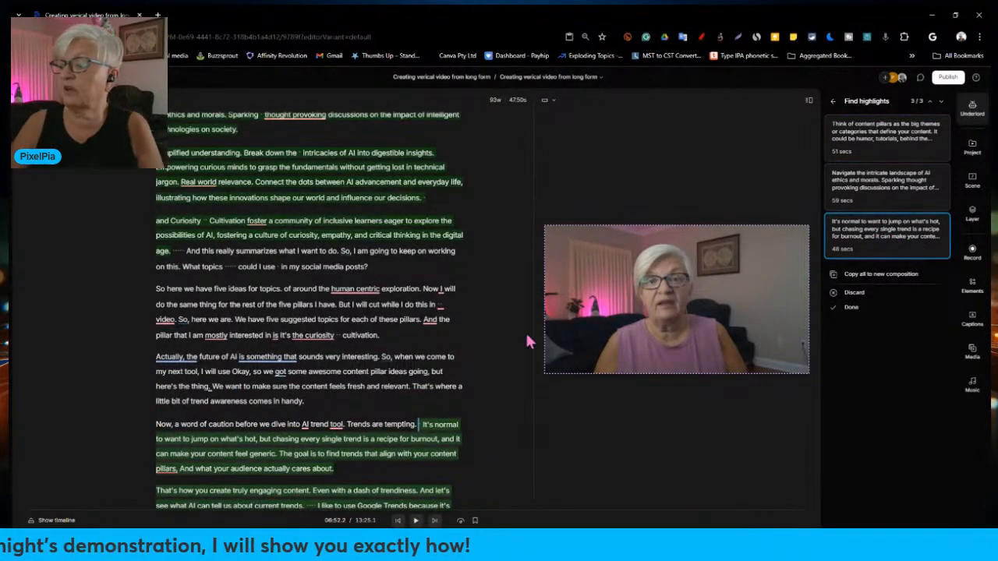
scroll(382, 370, down, 4)
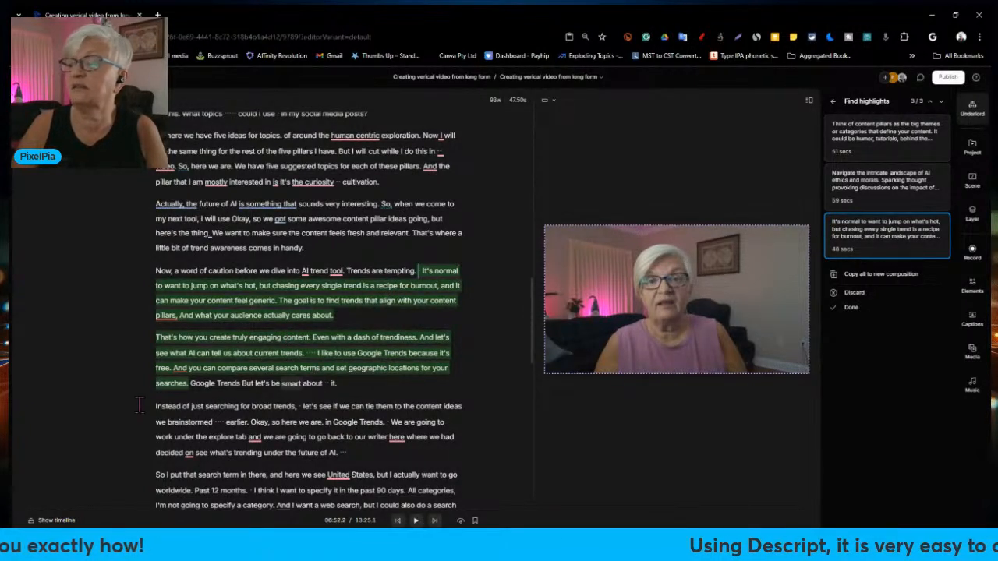
click(184, 383)
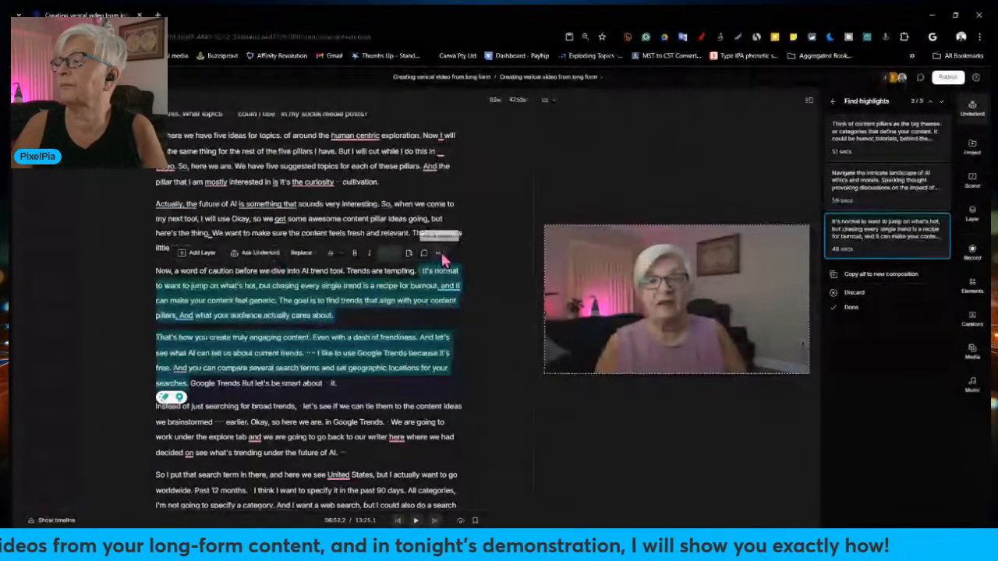
click(439, 253)
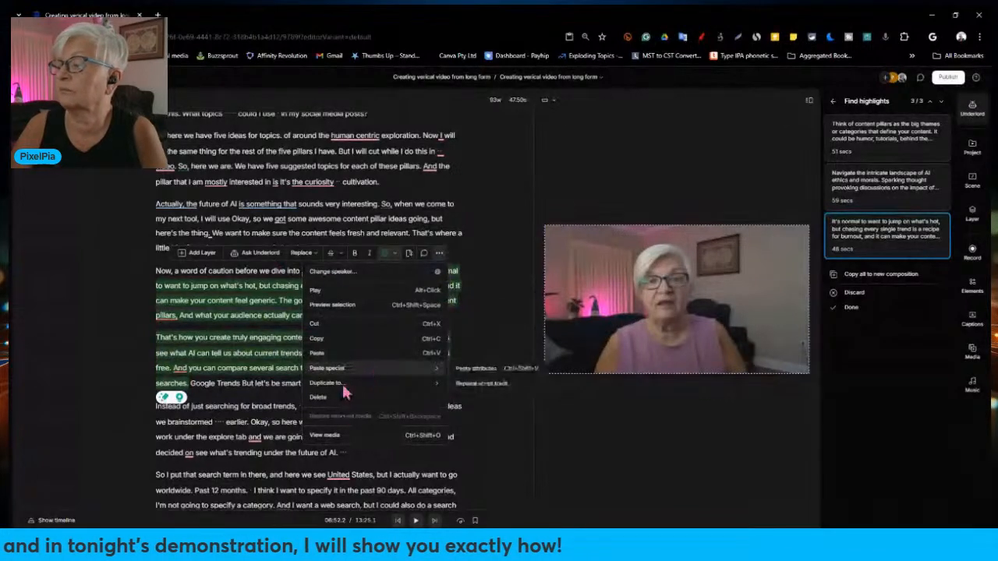
mouse_move(351, 390)
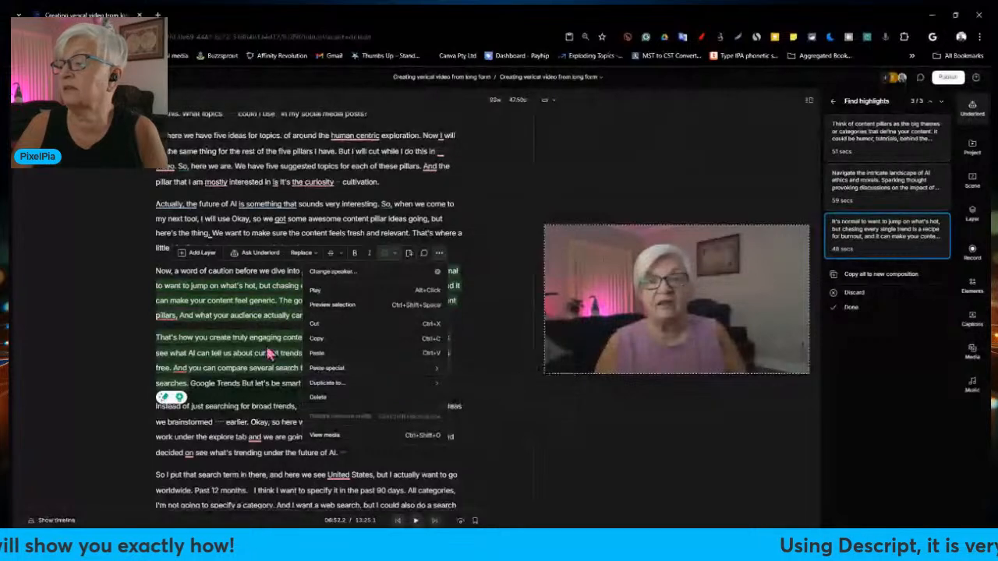
click(266, 345)
right_click(266, 347)
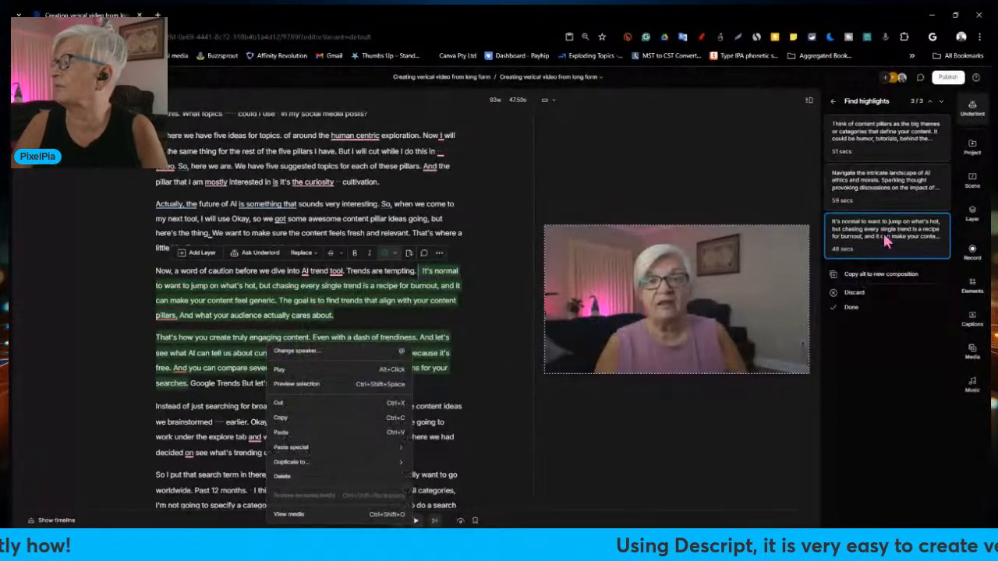
click(886, 242)
right_click(886, 242)
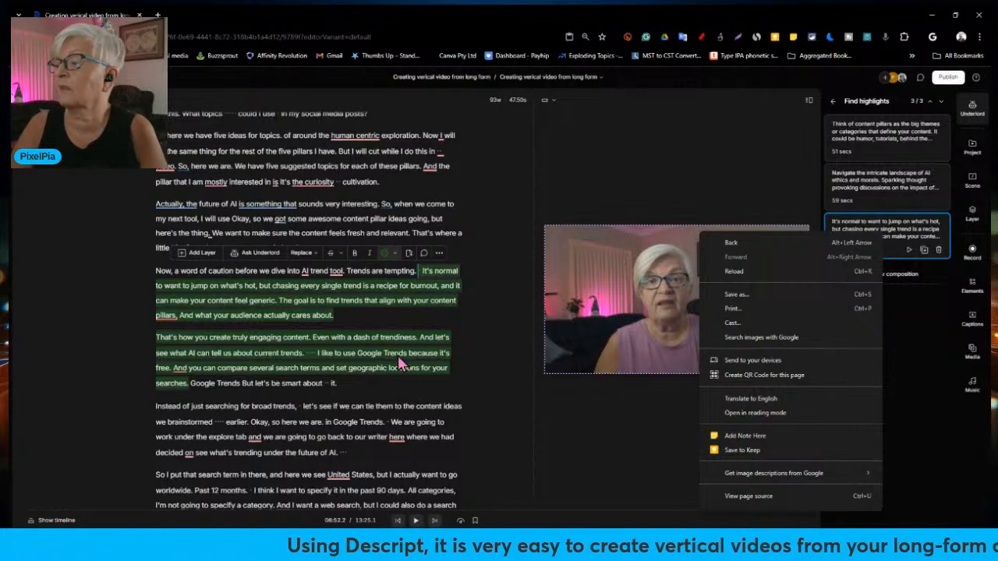
- Duplicate the selected "It's normal to want to jump on what's hot" passage to a new composition
click(393, 338)
right_click(394, 338)
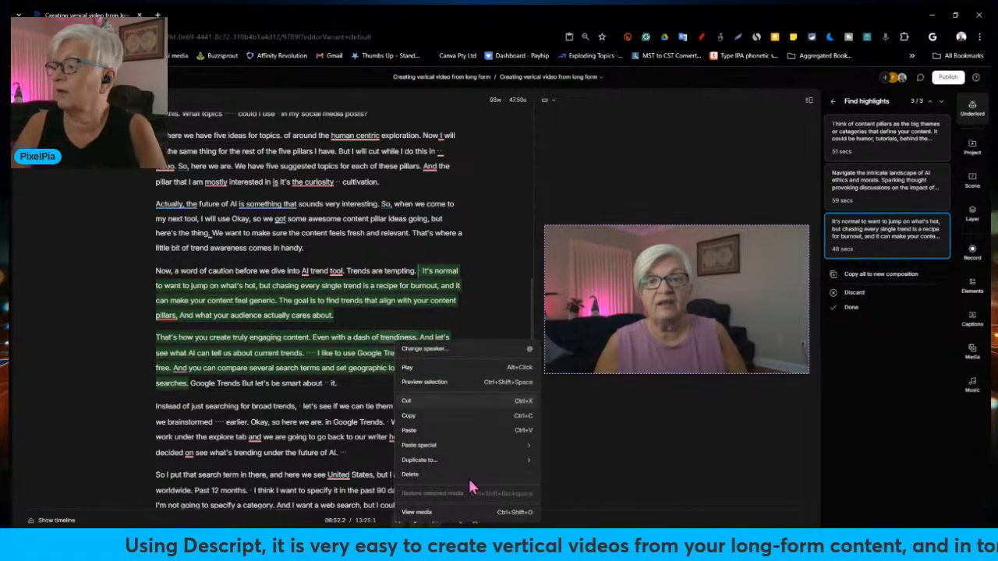
mouse_move(535, 467)
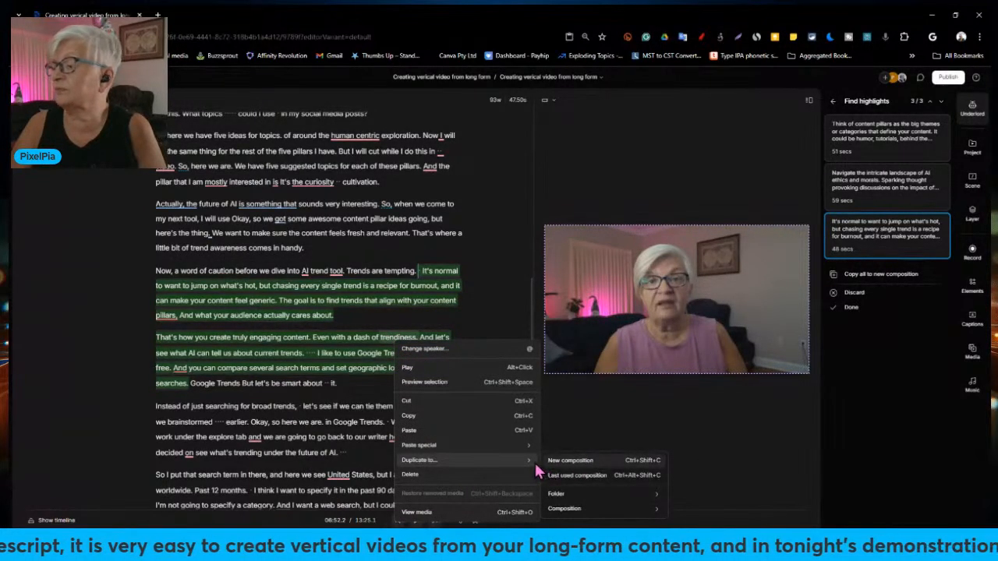
click(622, 463)
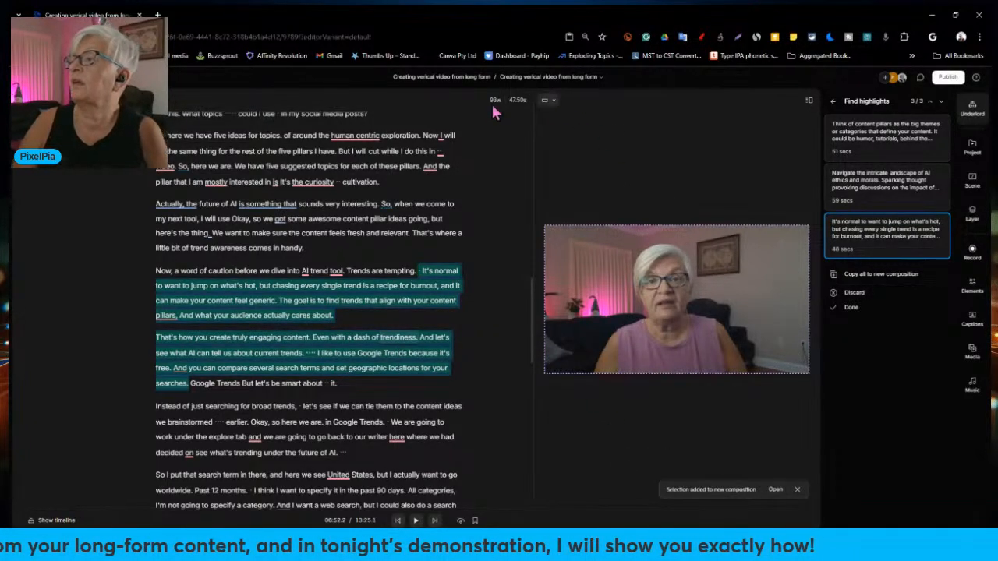
- Open the new "Clips from Creating verical video from long form" composition that holds the duplicated highlight
click(602, 77)
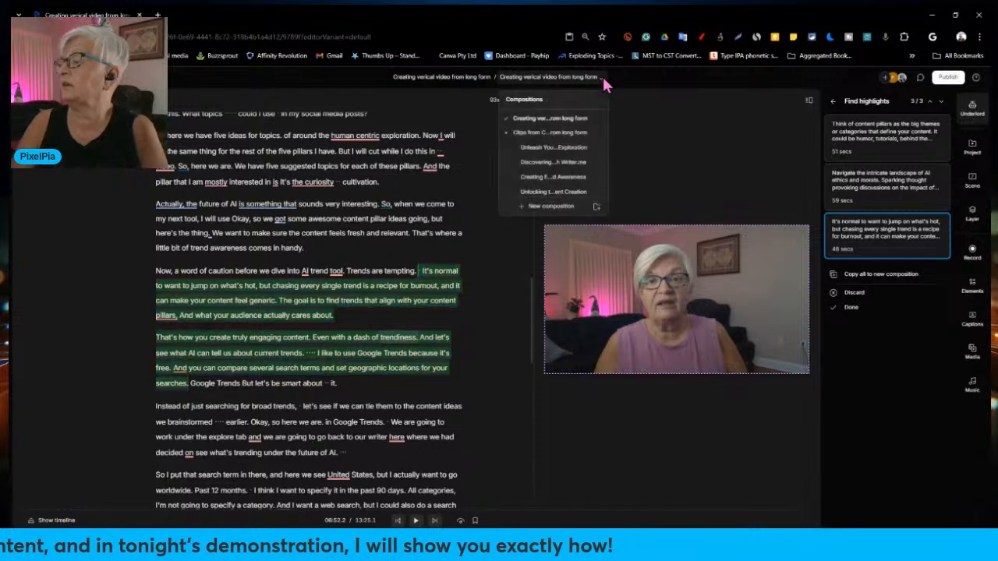
click(553, 192)
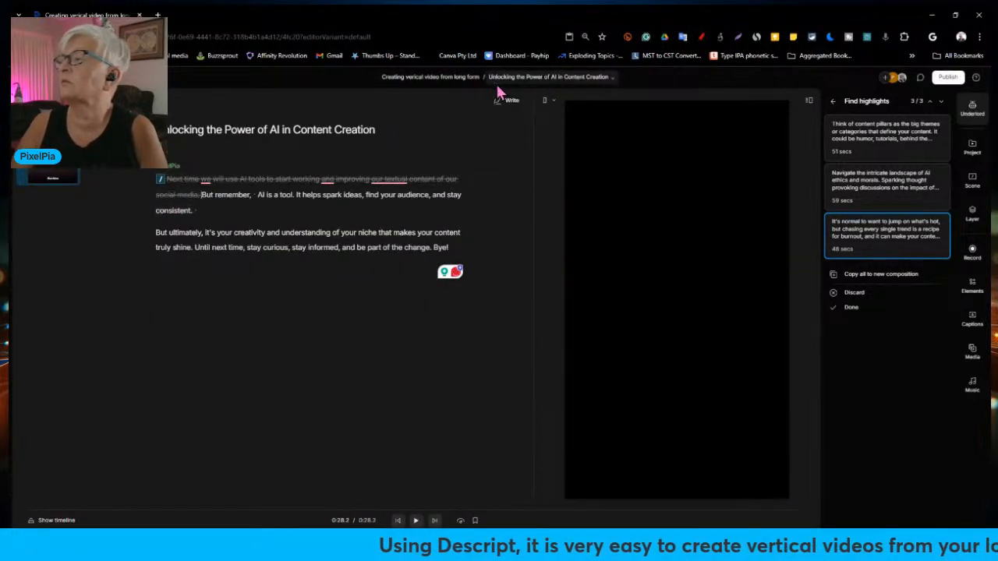
click(611, 78)
scroll(573, 145, down, 2)
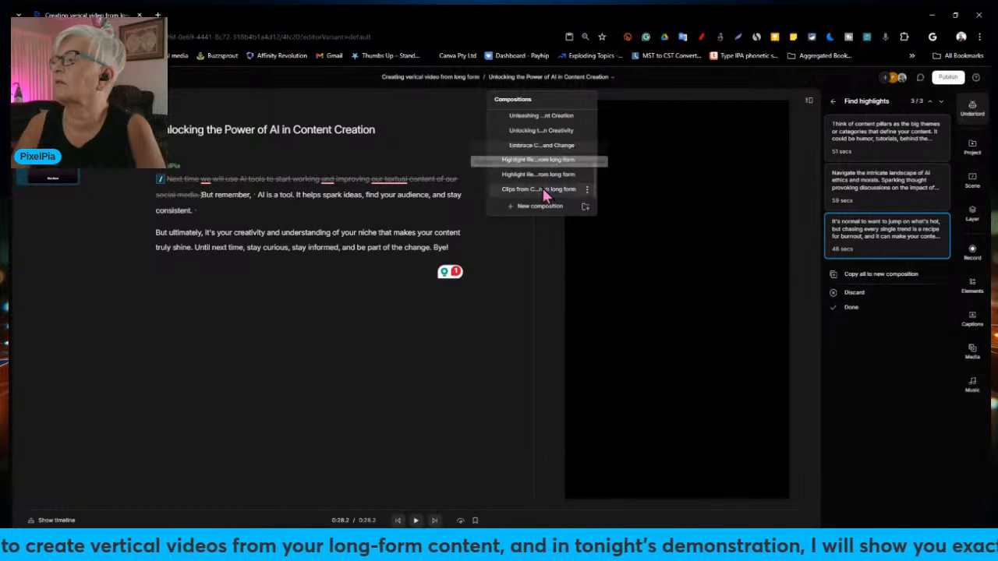
click(542, 189)
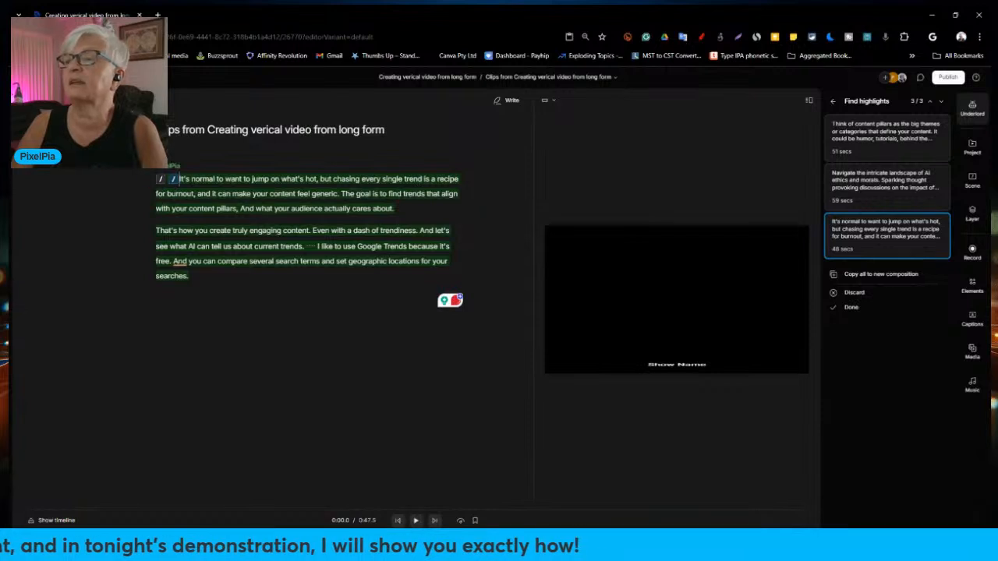
- Delete the extra blank scene at the start of the clips composition and play the clip from its beginning
right_click(67, 171)
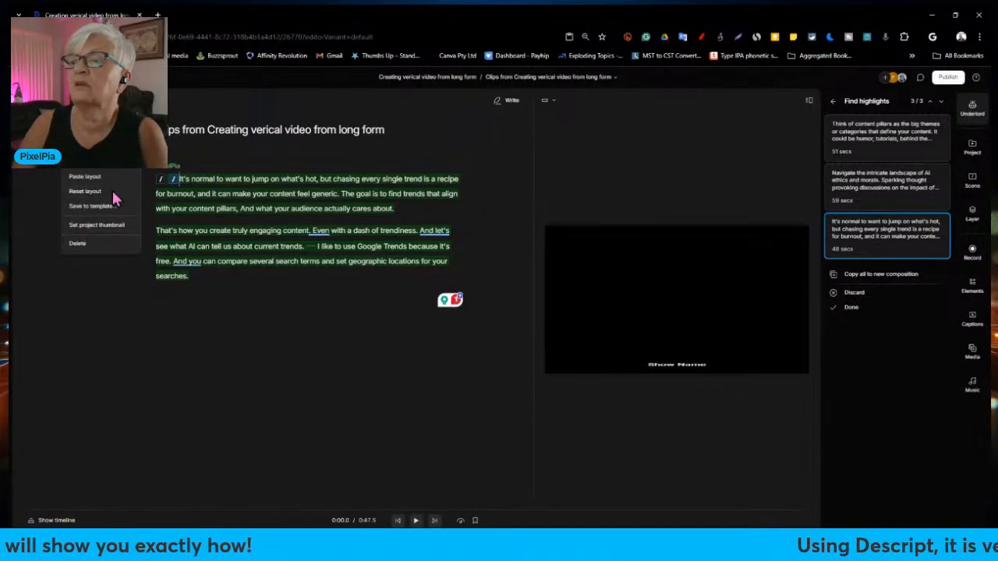
click(82, 243)
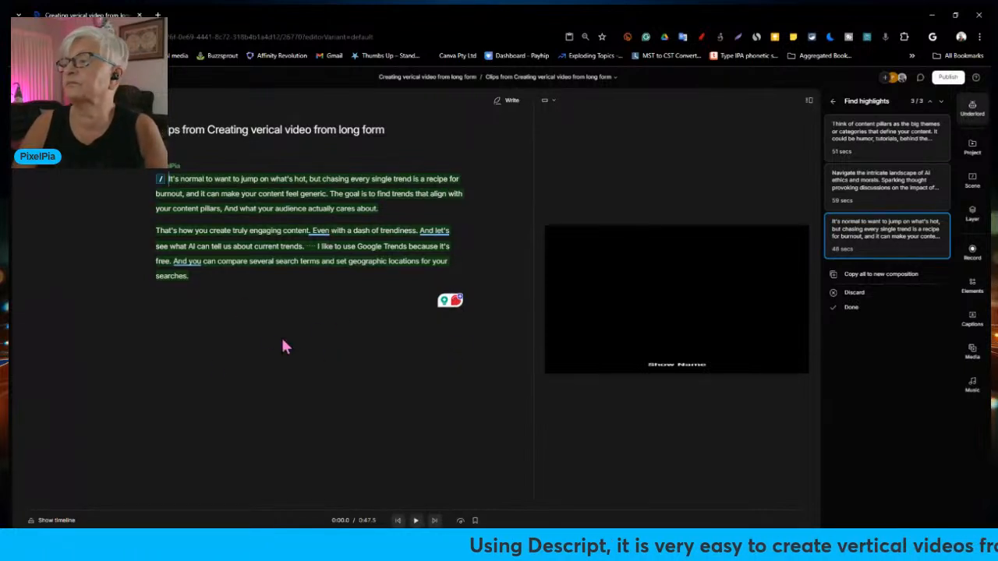
click(415, 520)
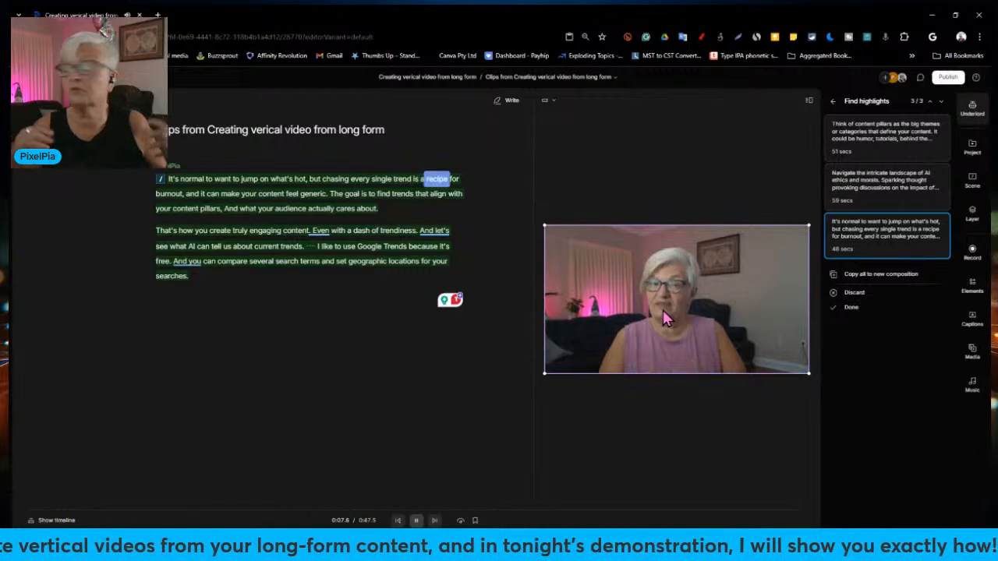
key(space)
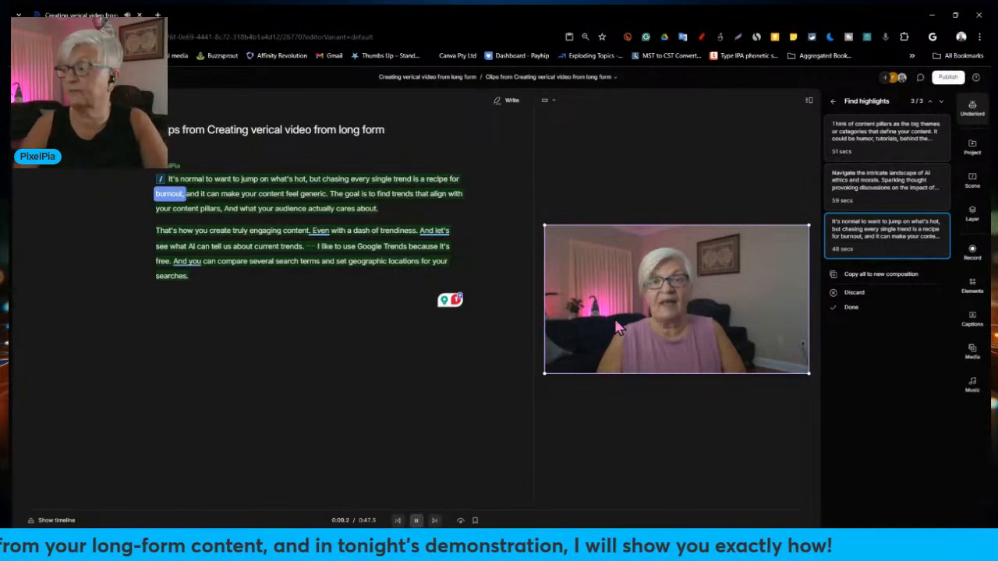
- Change the clips composition's aspect ratio to Portrait 9:16
click(555, 103)
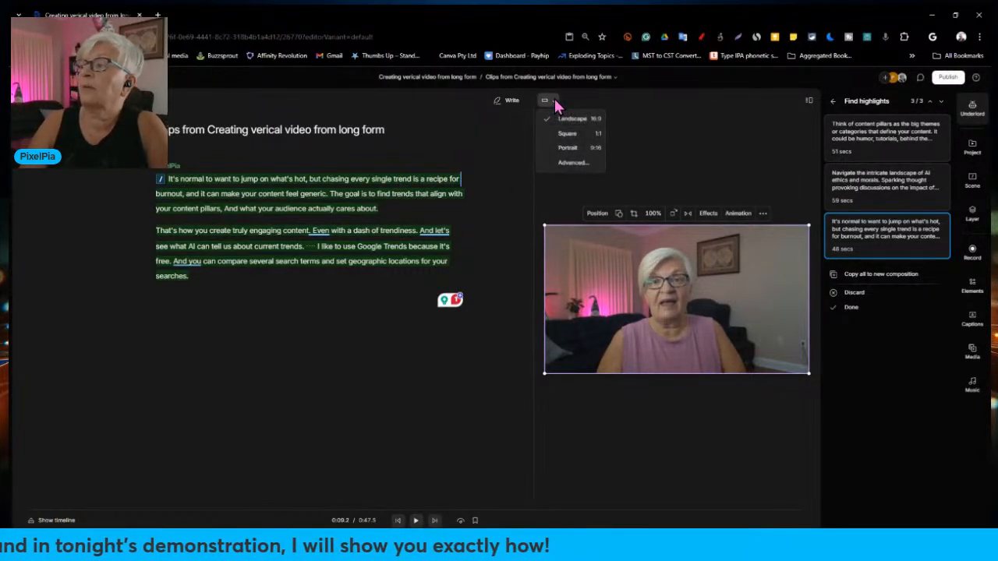
click(598, 149)
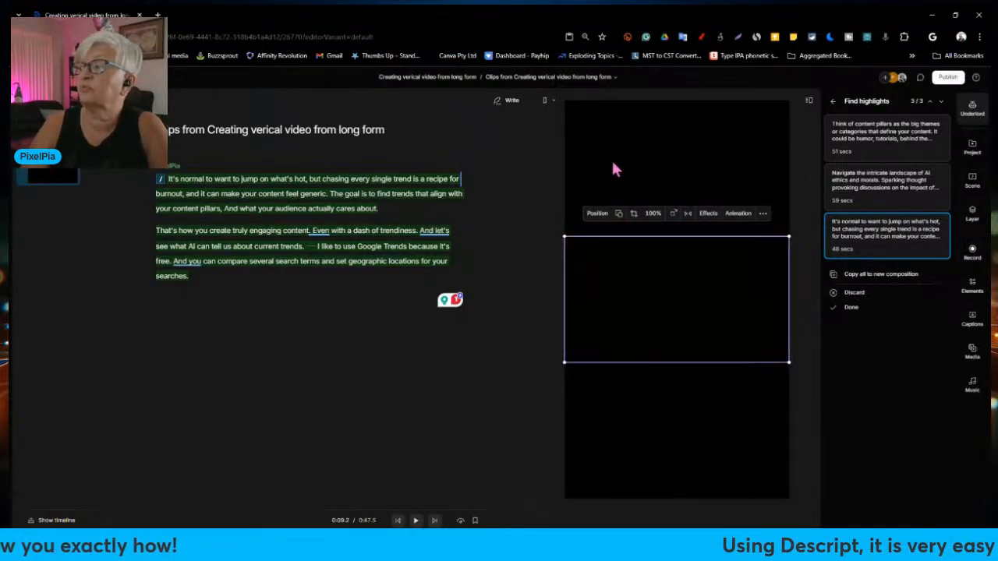
right_click(648, 284)
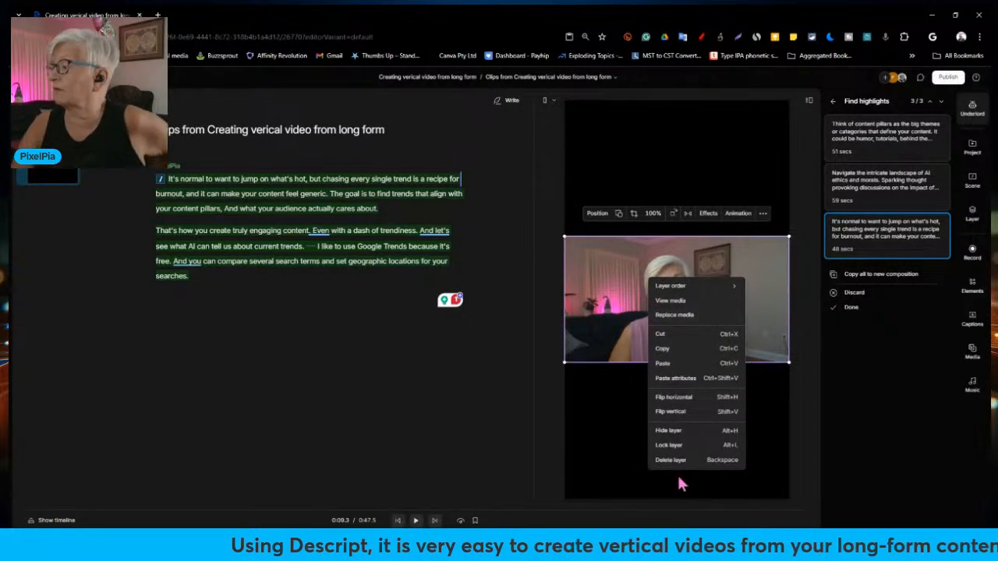
mouse_move(695, 286)
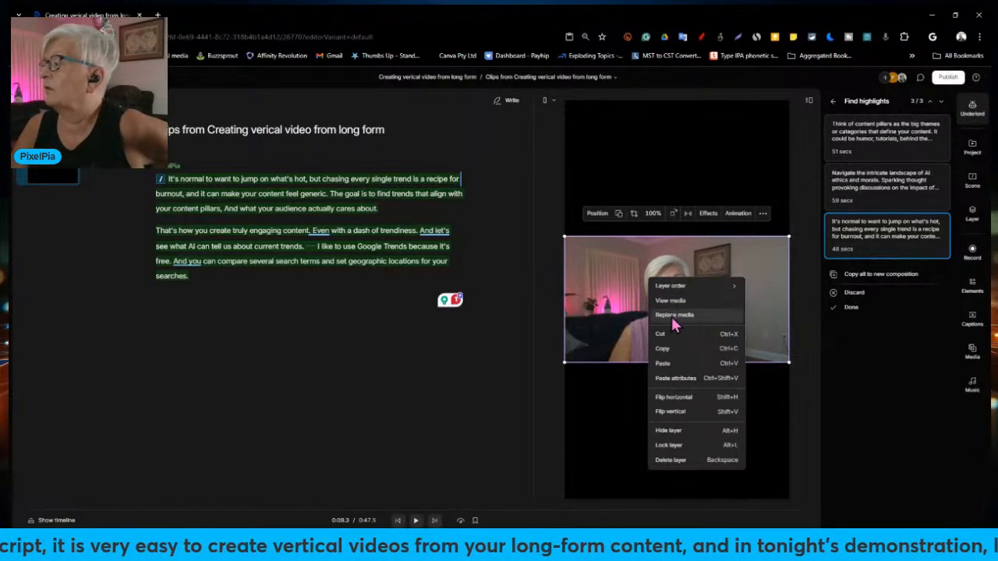
click(566, 239)
- Enlarge the video layer to cover most of the portrait frame and reposition it so the speaker is centred
drag(566, 237, 468, 107)
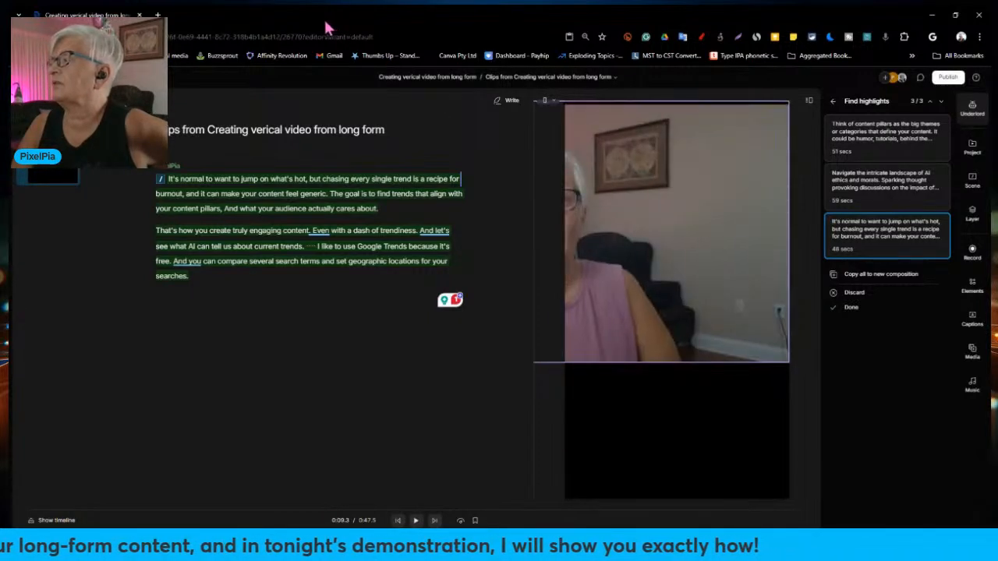
drag(683, 251, 766, 267)
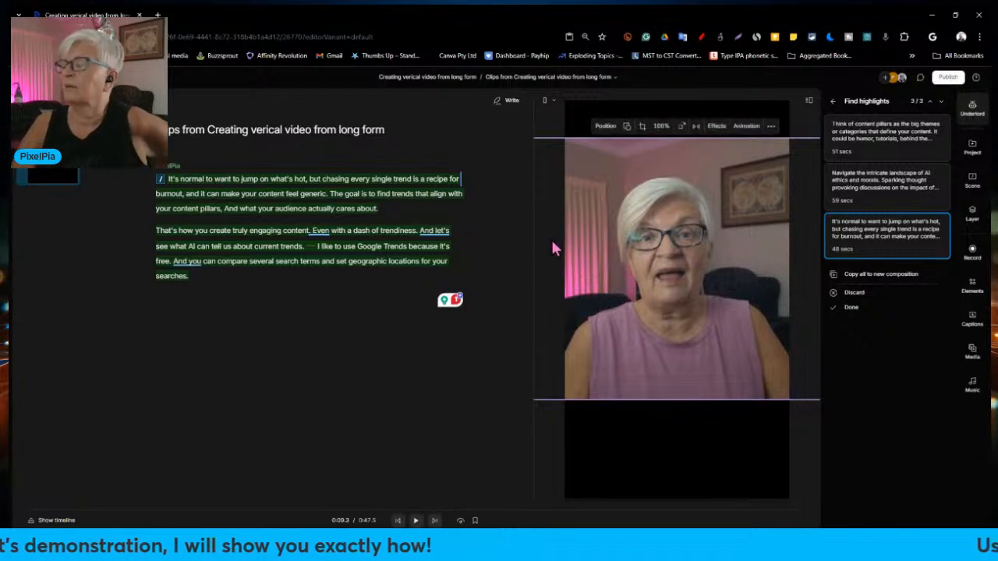
drag(647, 256, 644, 224)
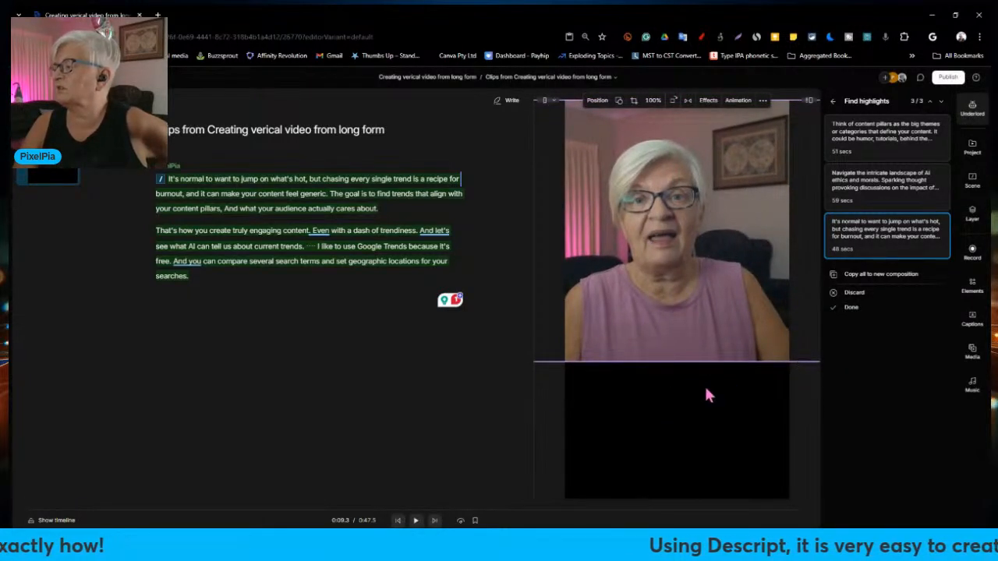
drag(721, 347, 825, 311)
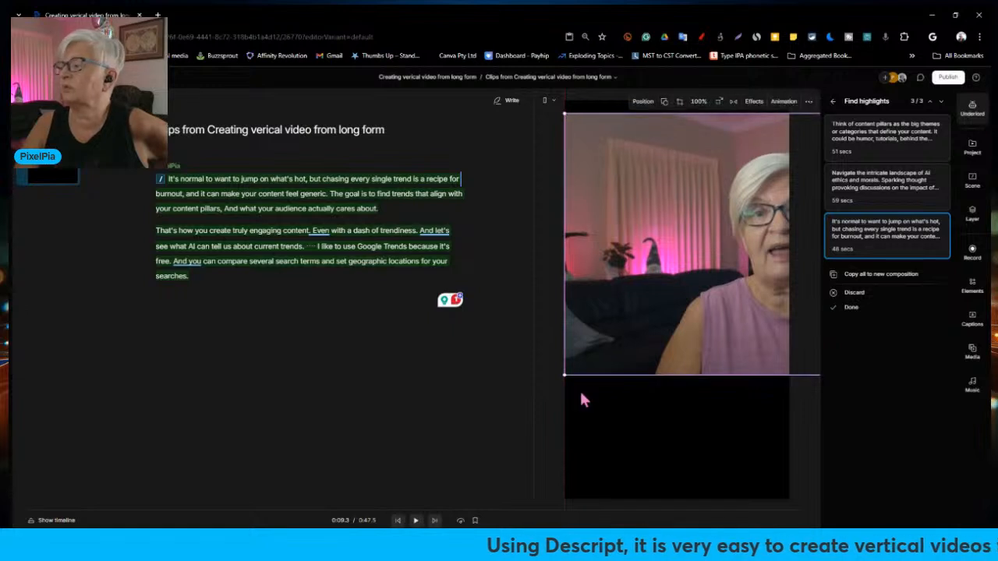
drag(564, 376, 475, 440)
drag(633, 343, 597, 316)
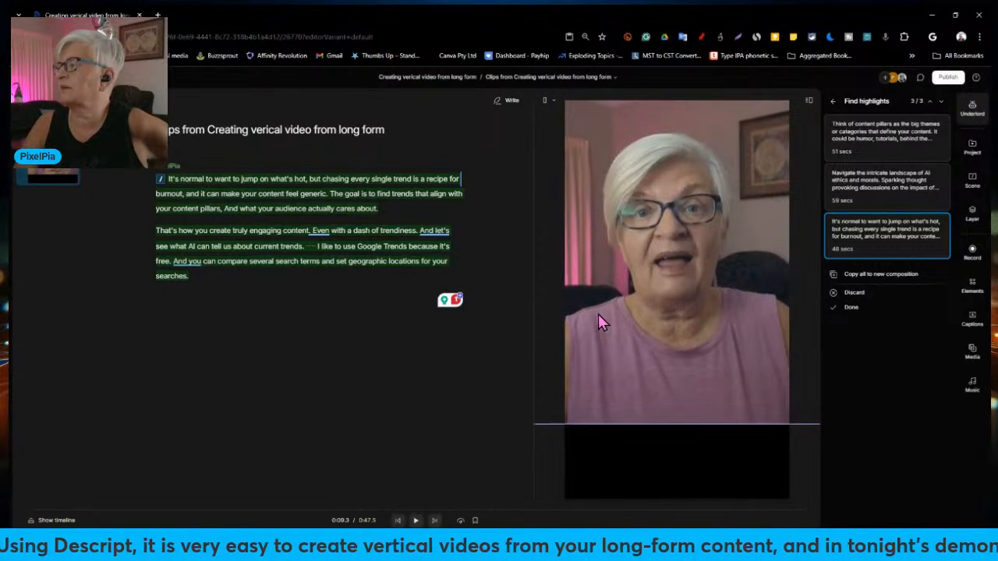
click(362, 272)
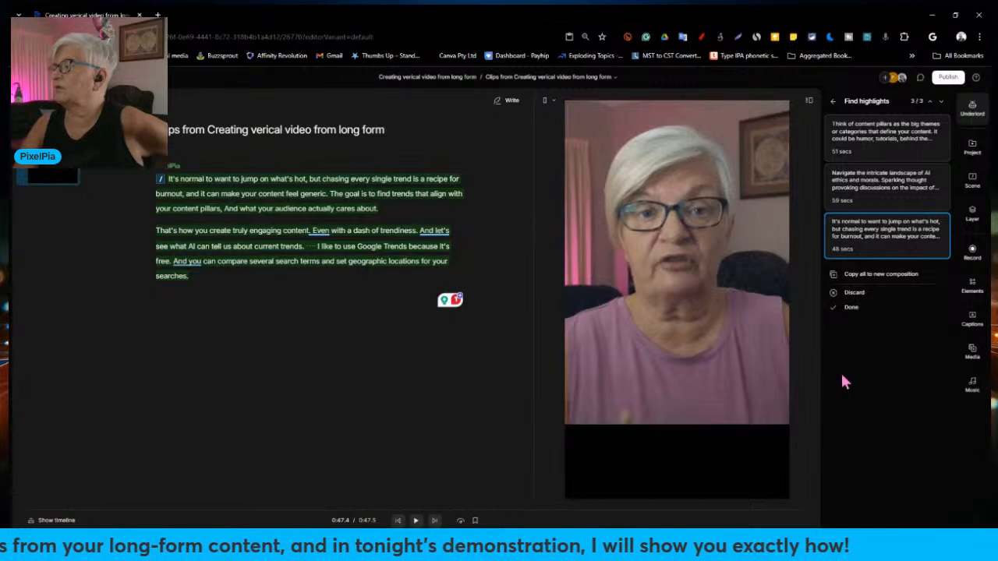
- Add Karaoke classic captions to all scenes and place them directly below the video picture
click(975, 326)
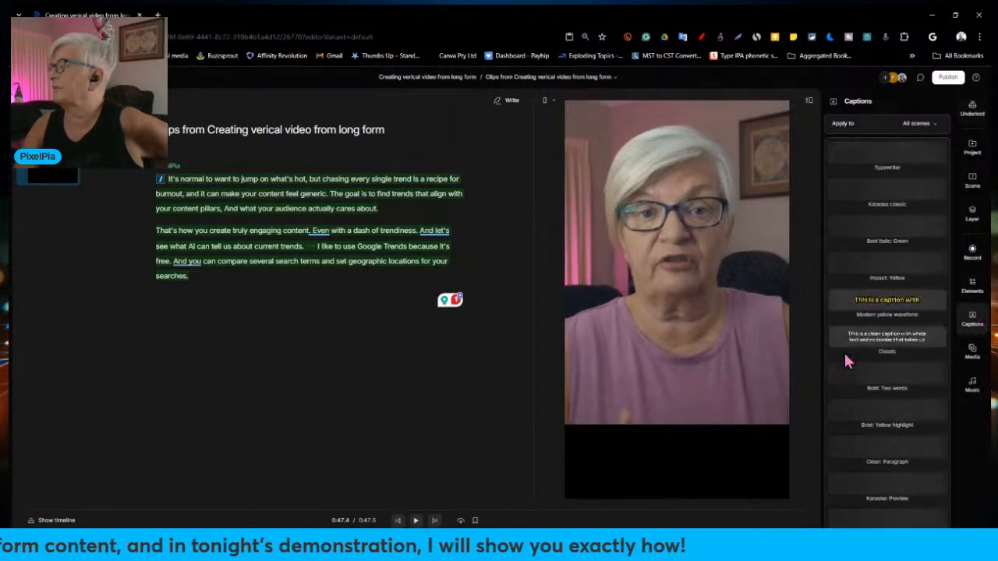
click(885, 195)
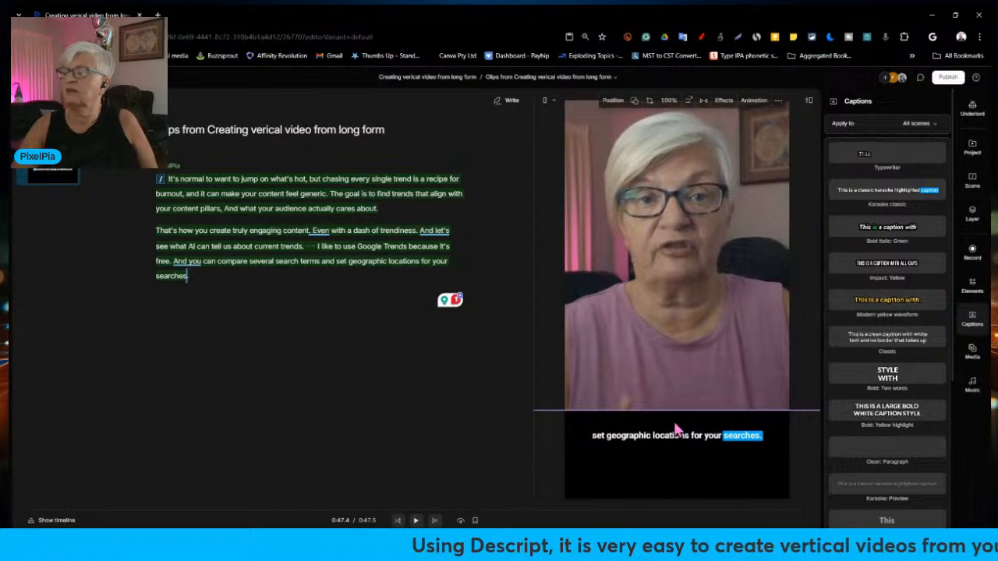
drag(670, 428, 668, 422)
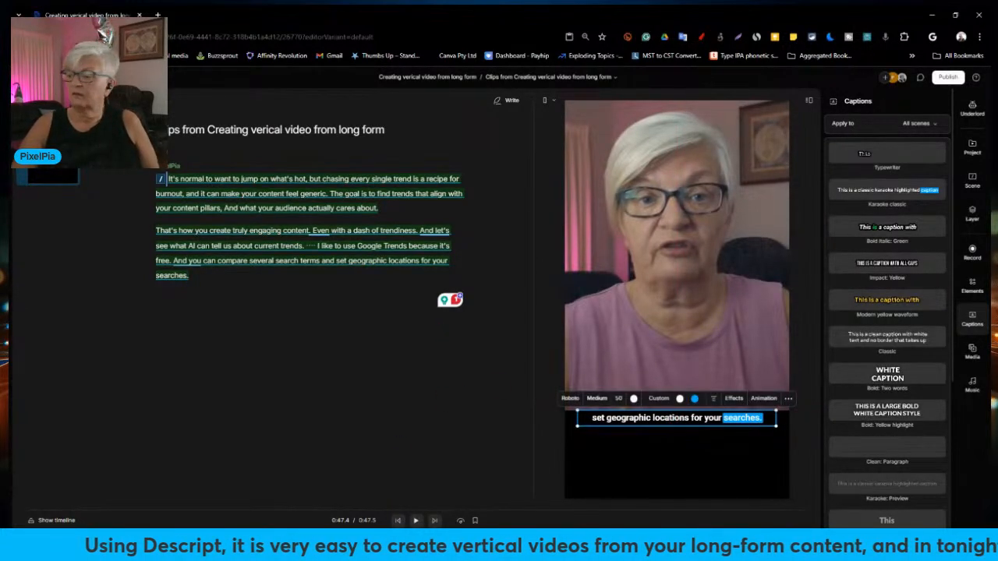
click(468, 452)
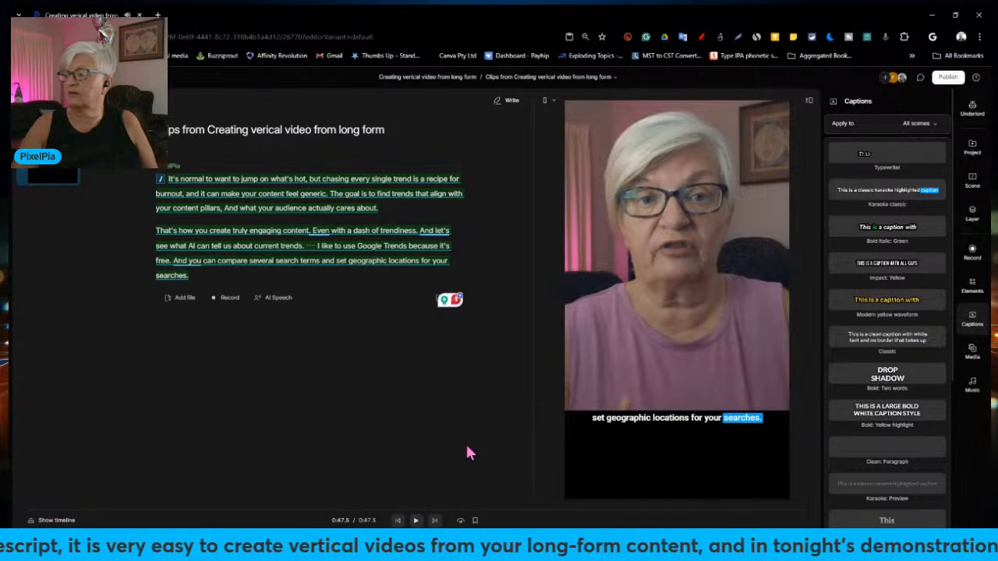
- Play the captioned clip from the words "content pillars" to check the captions
click(202, 208)
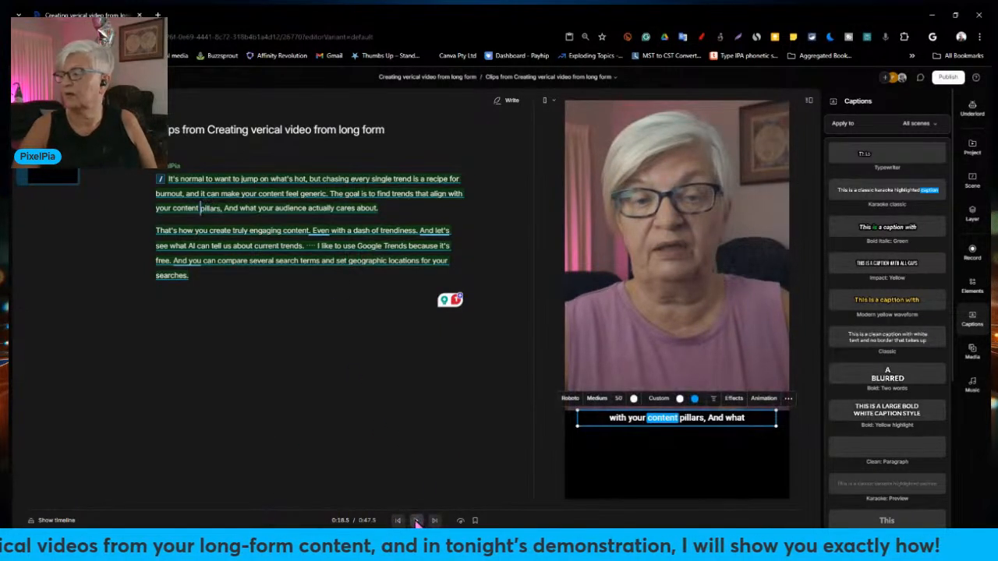
click(416, 520)
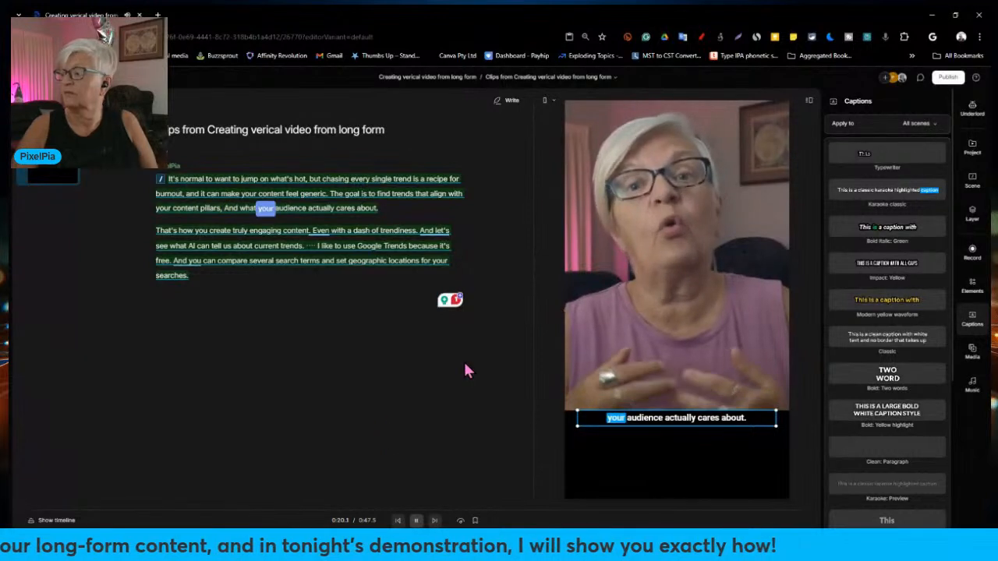
key(space)
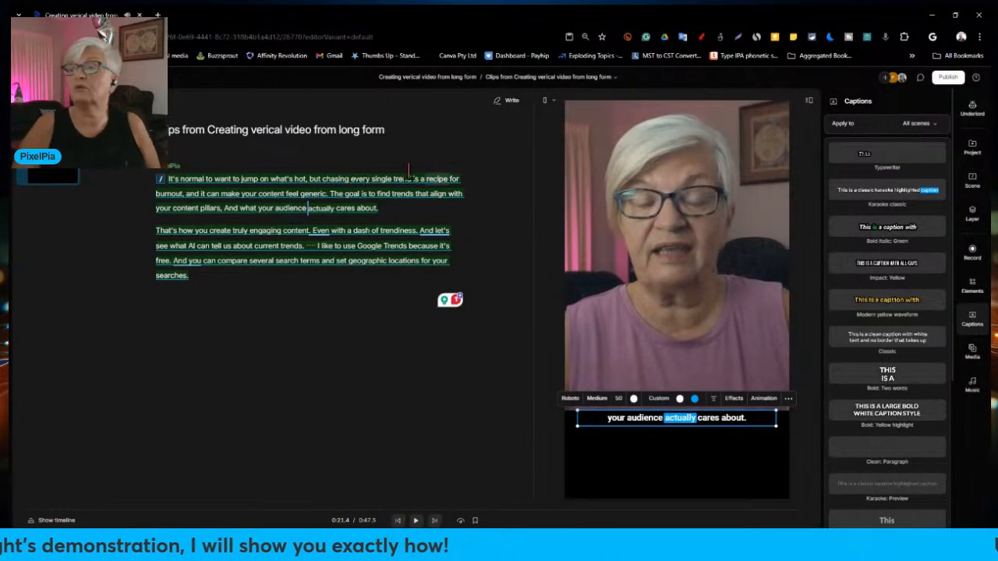
- Try switching the composition back to Landscape 16:9 and open the enlarged video layer for cropping
click(550, 102)
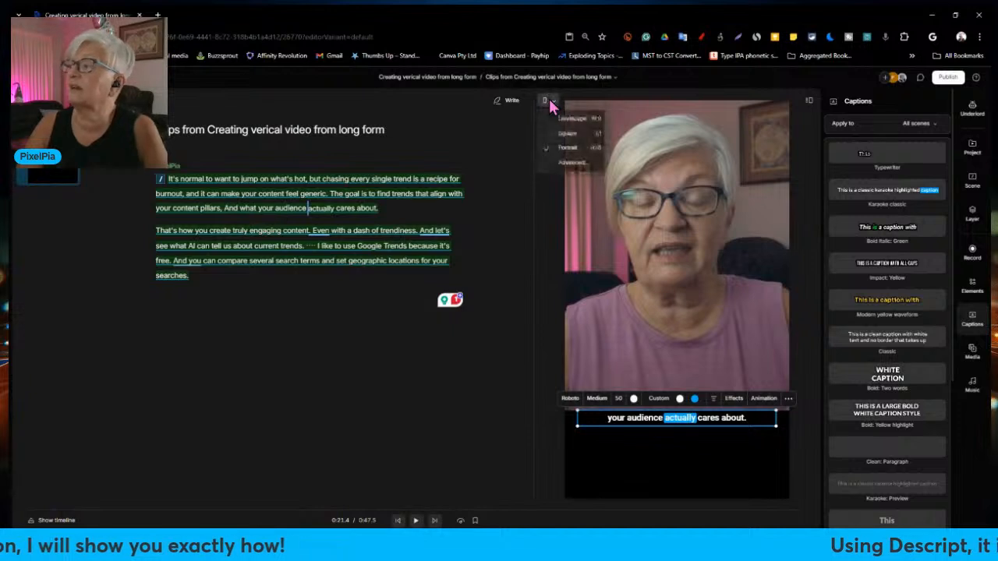
click(578, 125)
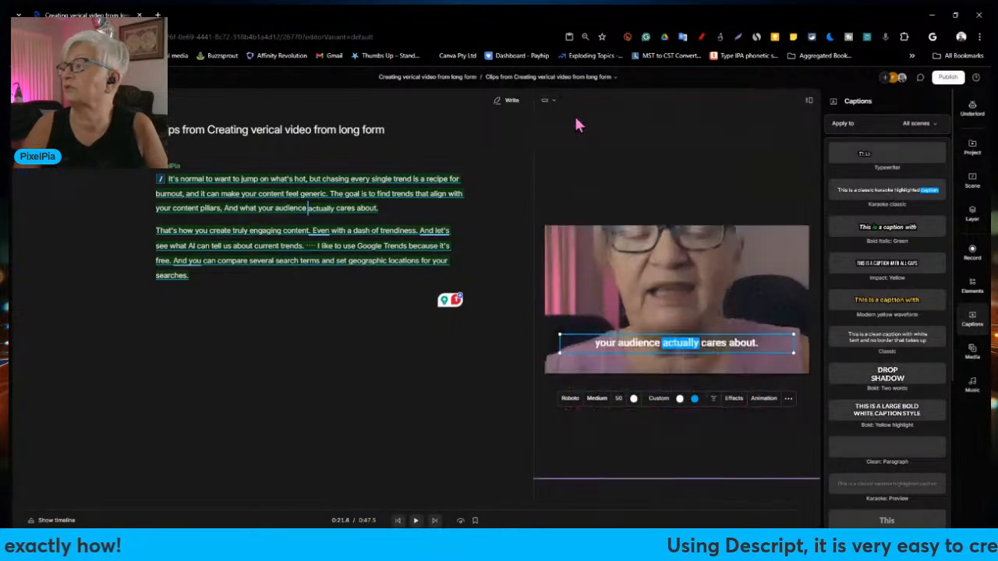
click(649, 268)
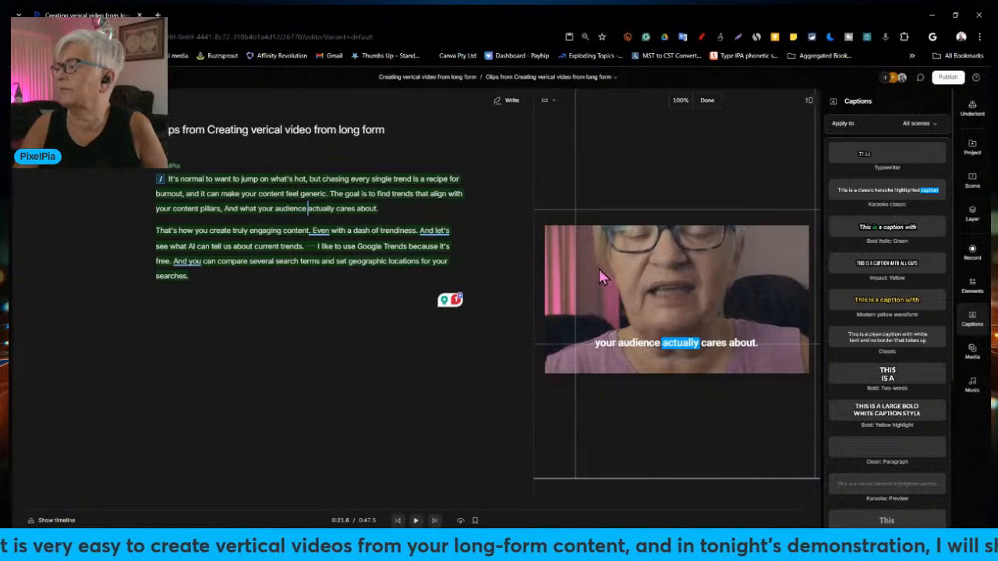
- Undo all edits made to the clips composition, including the scene deletion and the duplication that created it
key(ctrl+z)
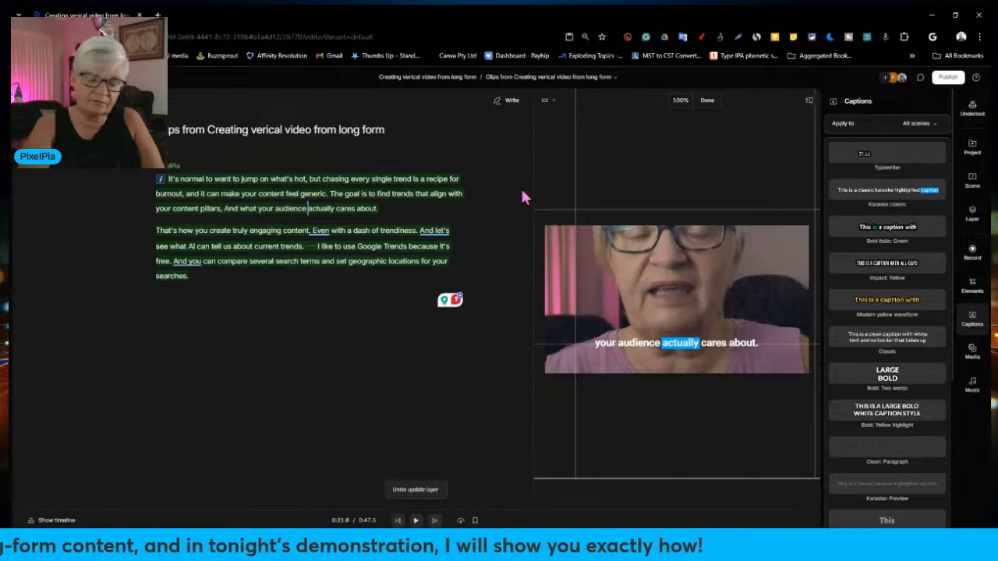
key(ctrl+z)
key(ctrl+z)
key(ctrl+z)
key(ctrl+z)
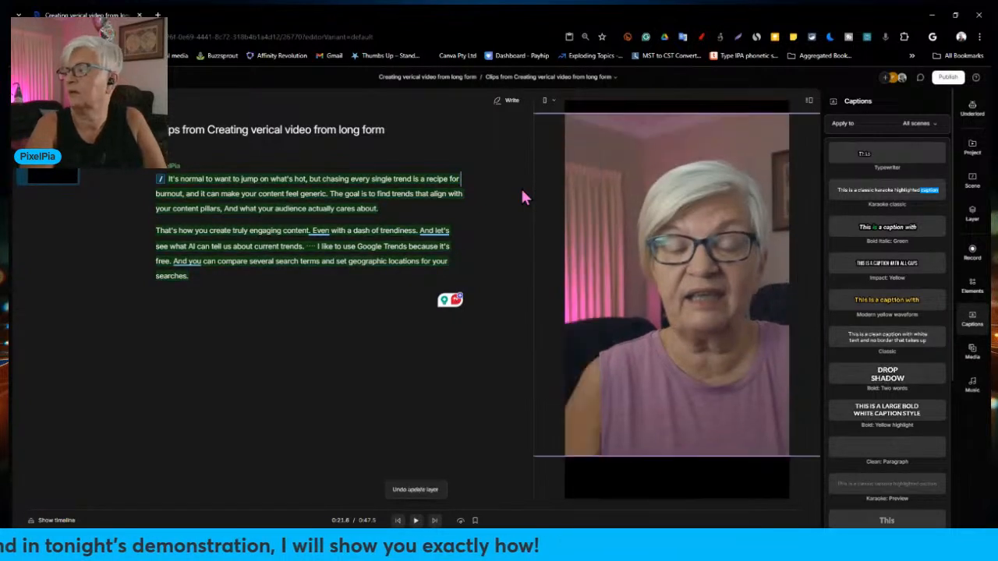
key(ctrl+z)
key(ctrl+z)
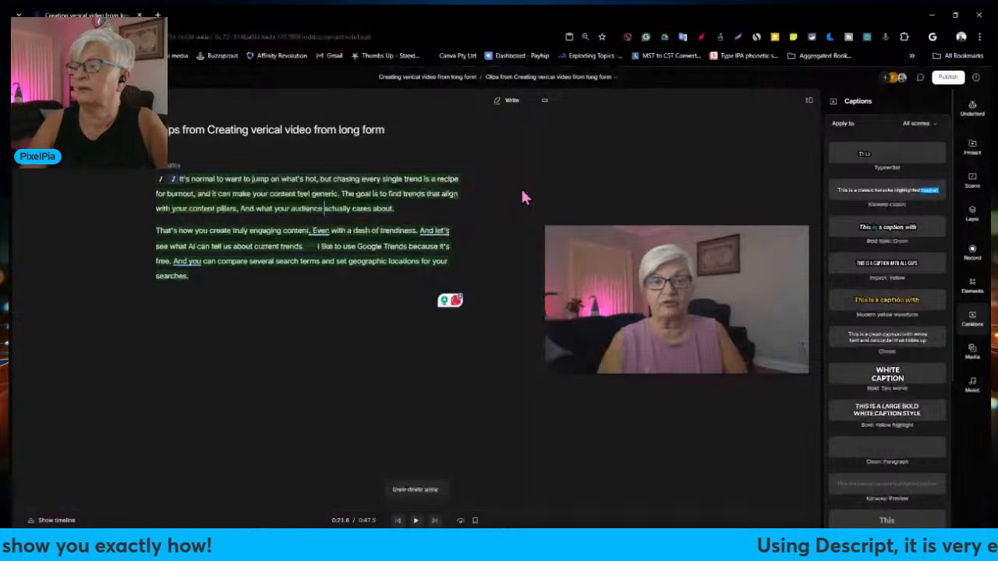
key(ctrl+z)
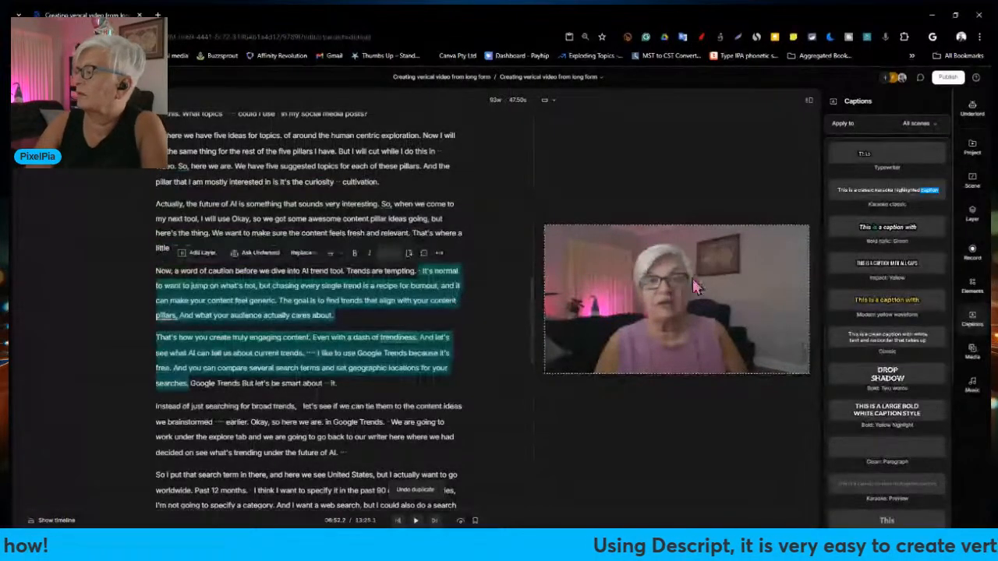
- Duplicate the selected "It's normal to want to jump on what's hot" passage into a new composition again
click(597, 78)
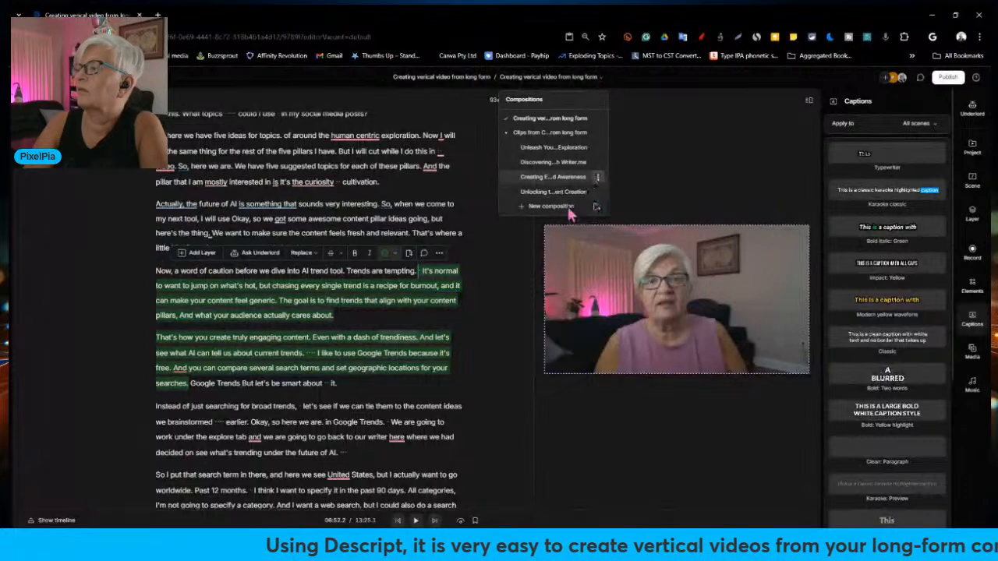
scroll(572, 159, down, 3)
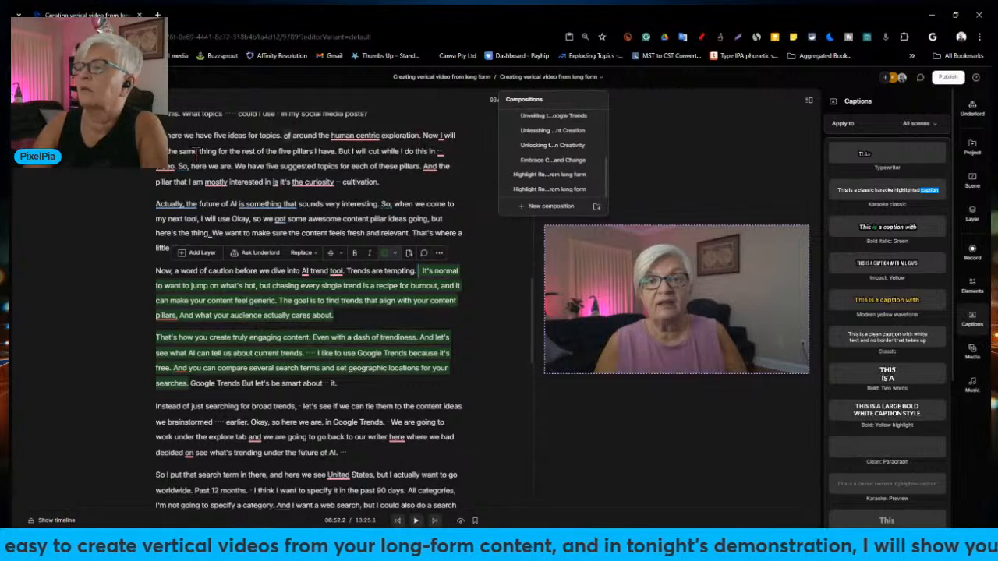
right_click(286, 315)
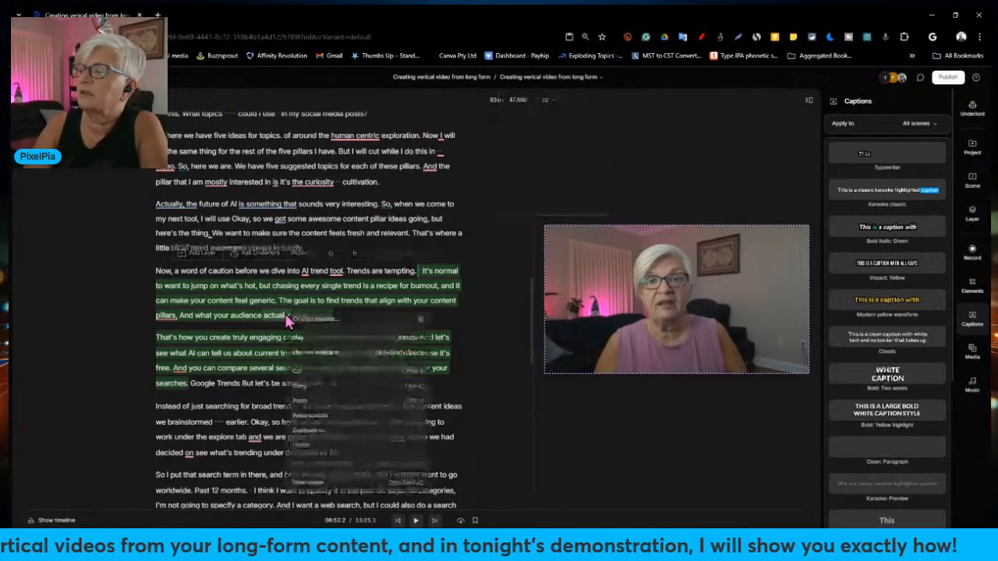
mouse_move(330, 429)
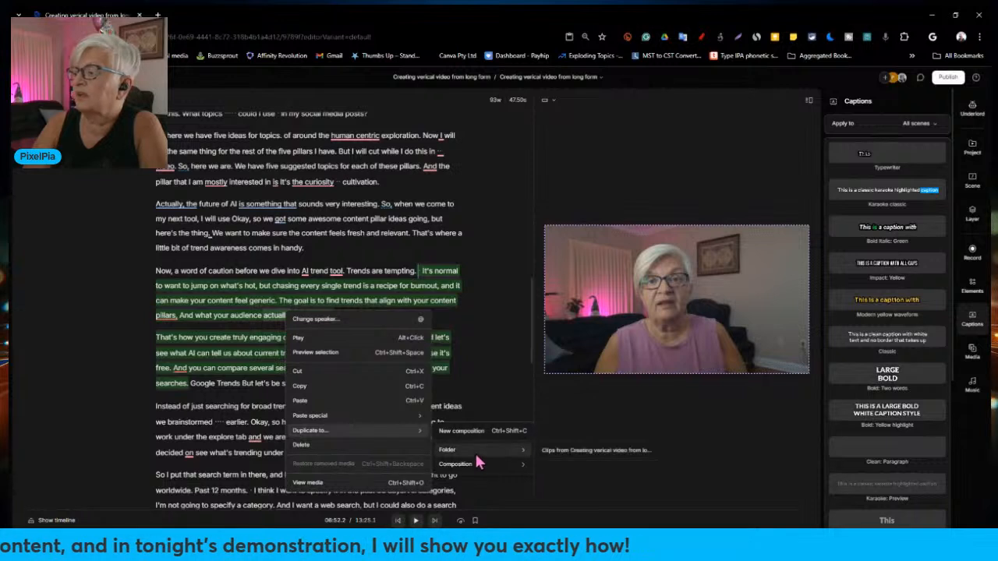
click(460, 431)
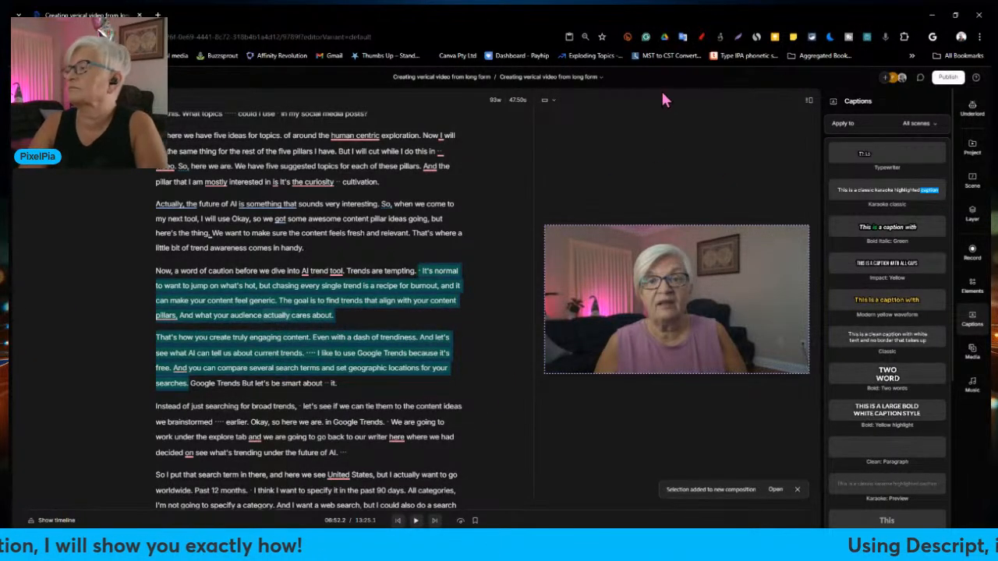
- Add Karaoke classic captions to the newest clips composition and play its opening to check them
click(600, 77)
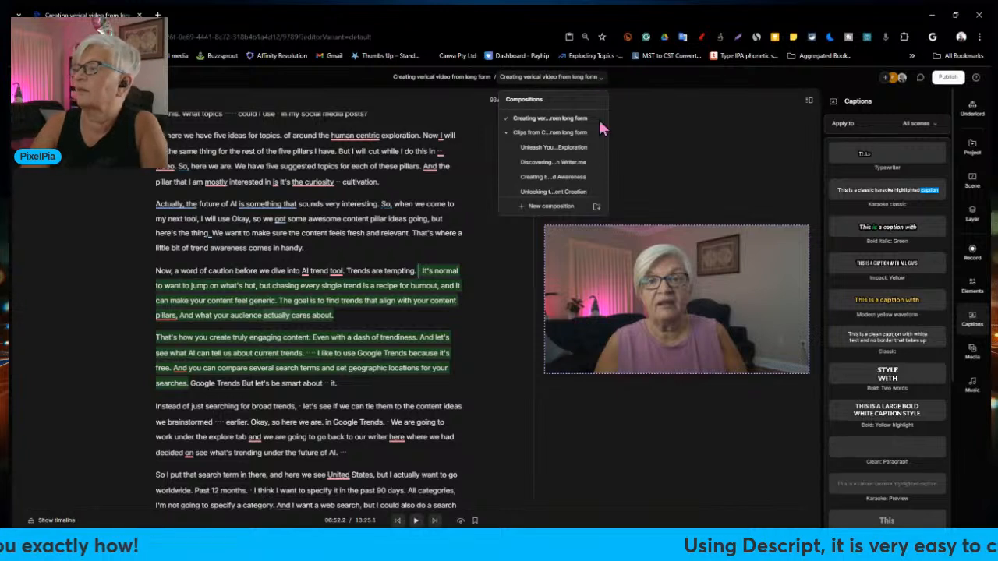
scroll(561, 191, down, 3)
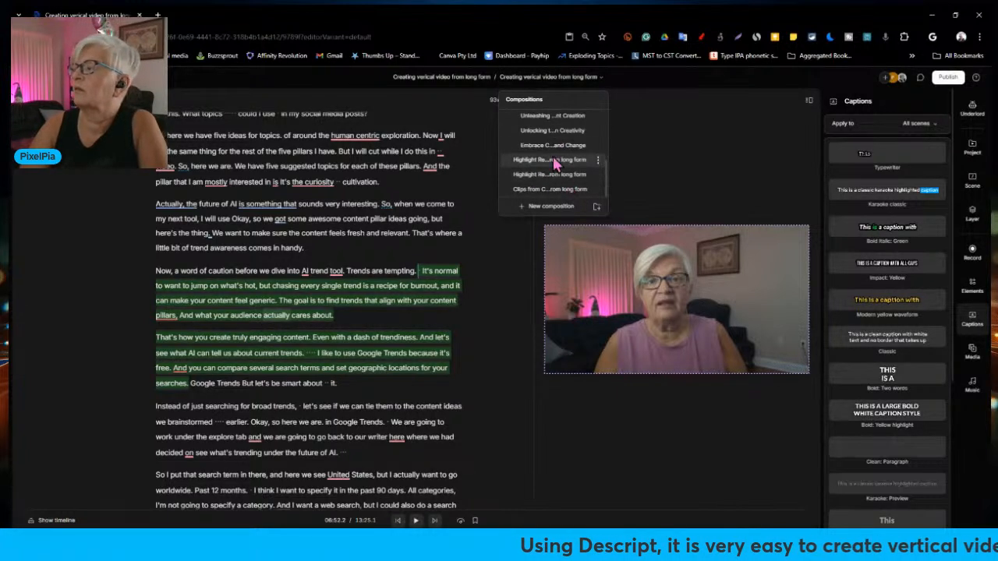
click(548, 189)
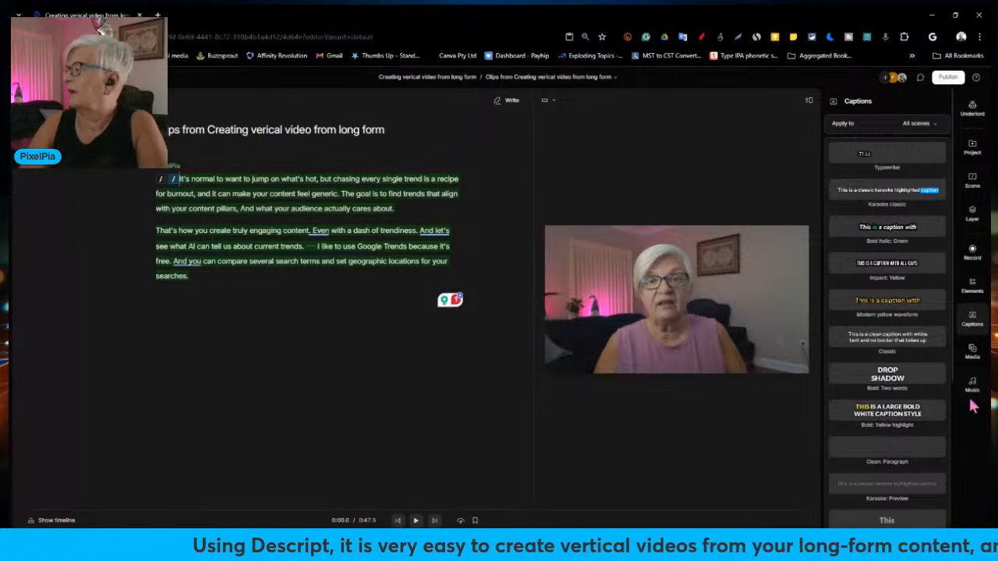
click(899, 195)
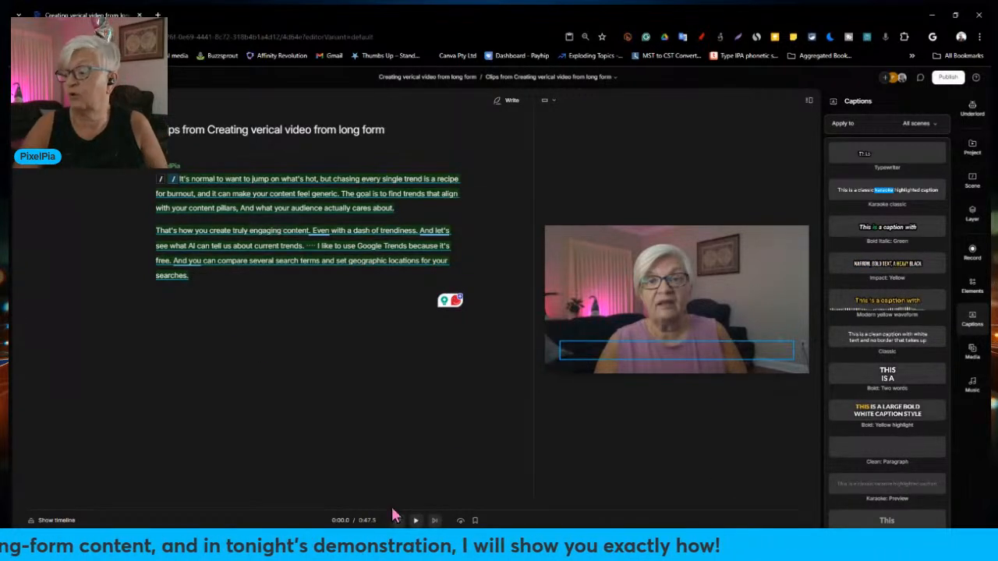
click(416, 520)
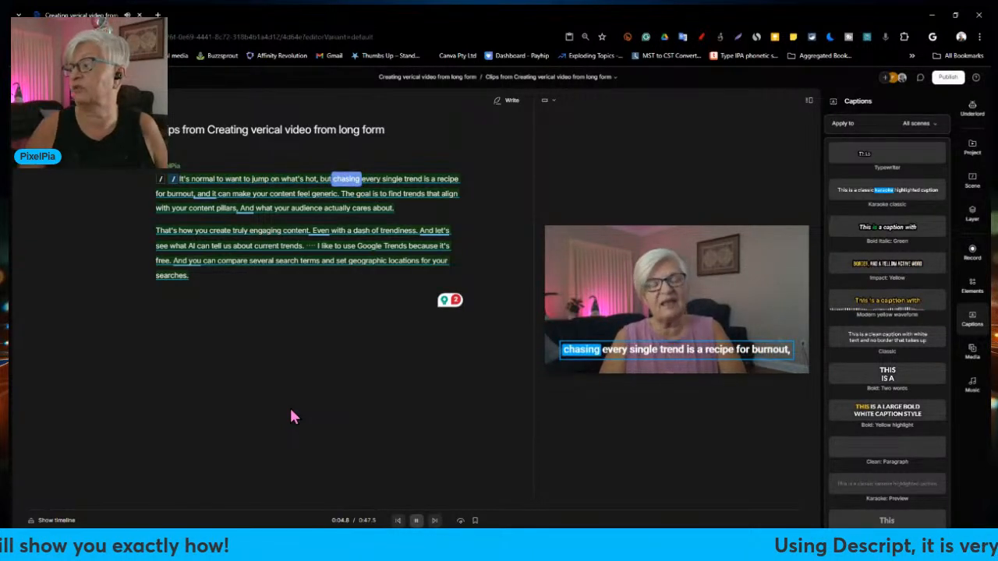
key(space)
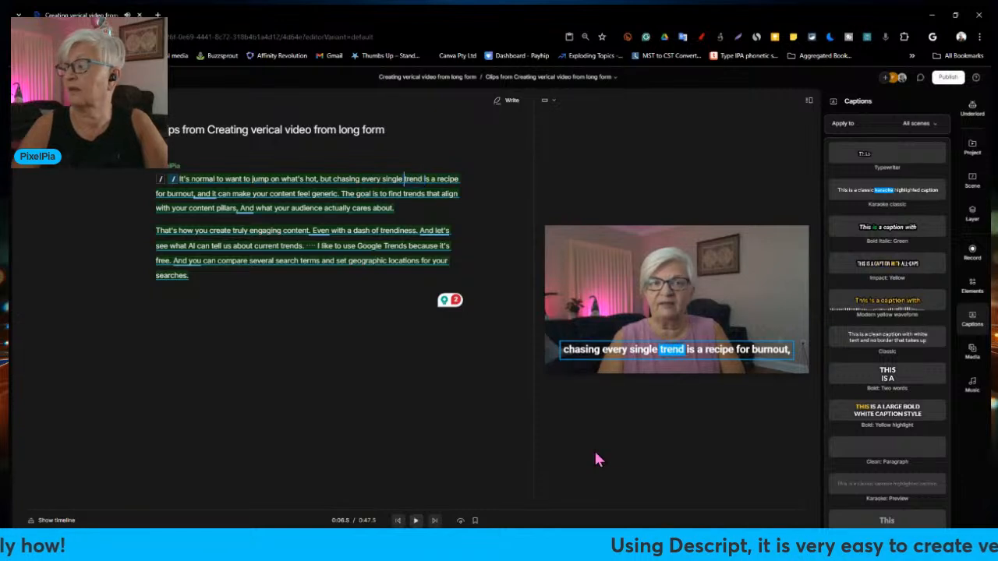
- Return to the original long-form composition and leave Find highlights for the full list of Underlord tools
click(615, 78)
scroll(546, 156, down, 3)
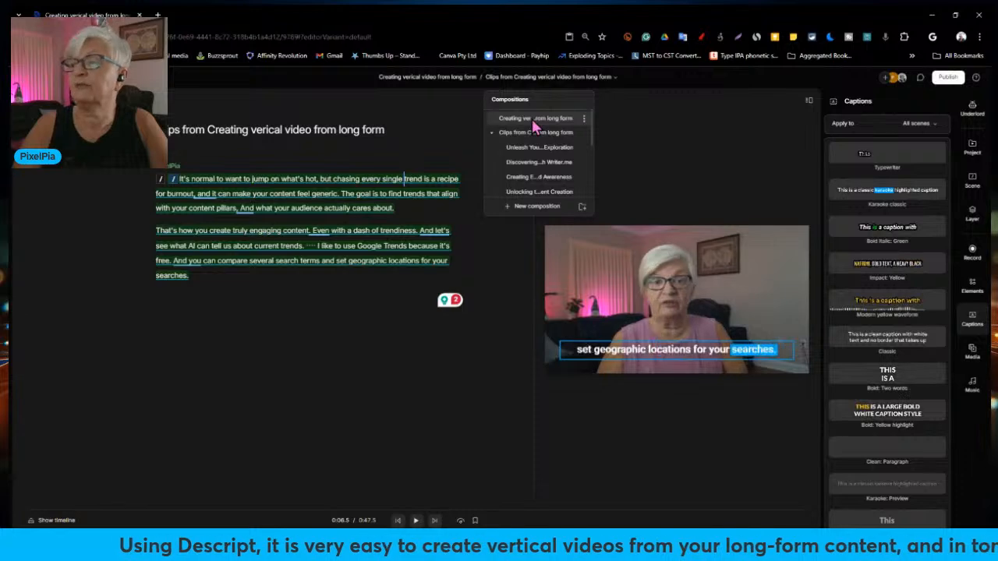
click(535, 119)
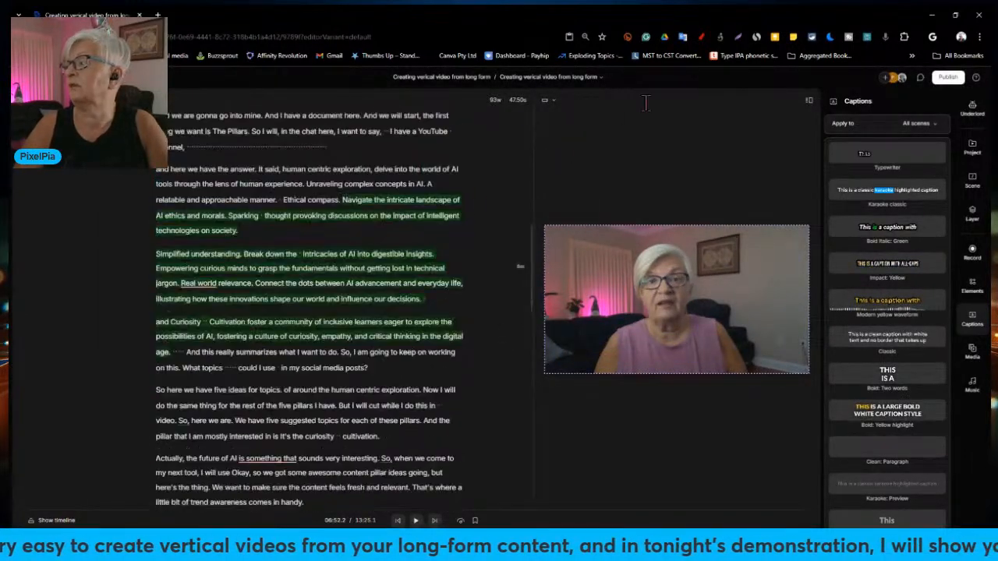
click(972, 107)
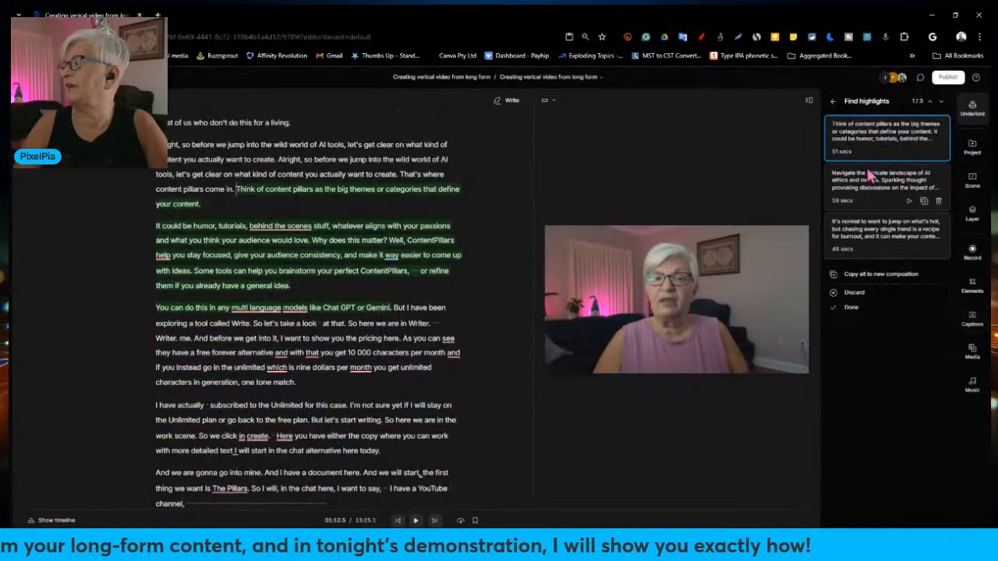
click(833, 103)
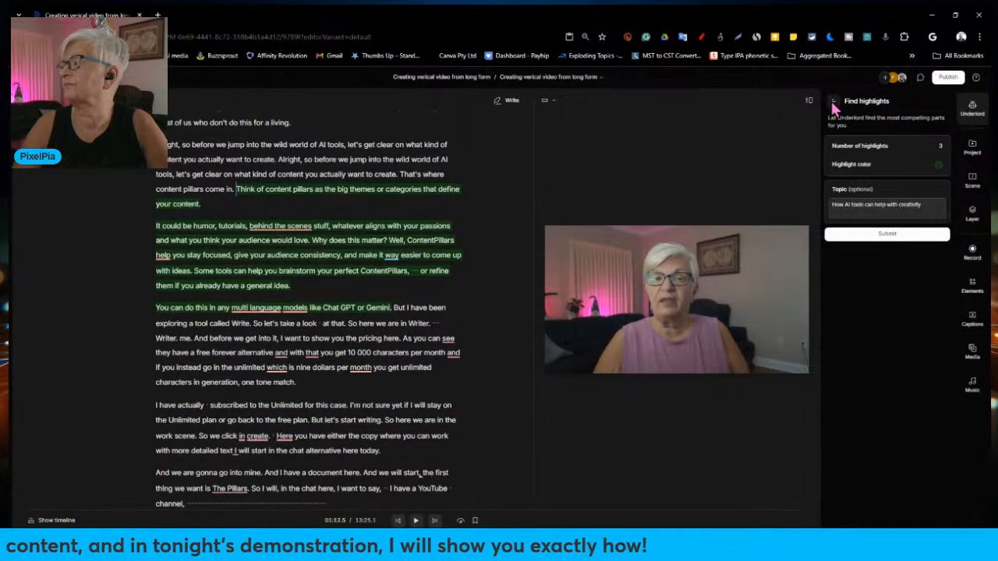
click(832, 102)
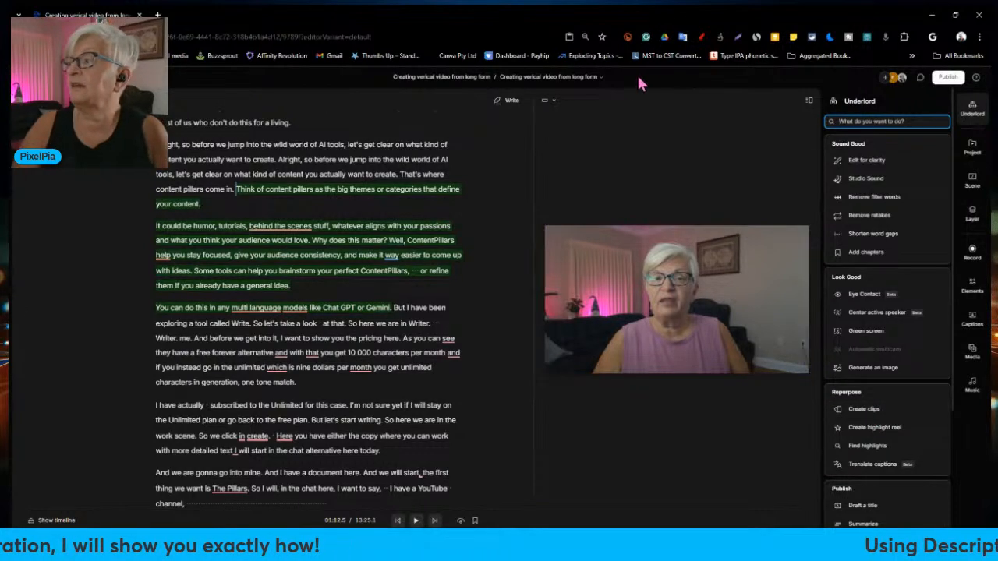
- View the AI-generated "Unleash Your Social Media Potential" clip and return to the original long-form composition
click(602, 77)
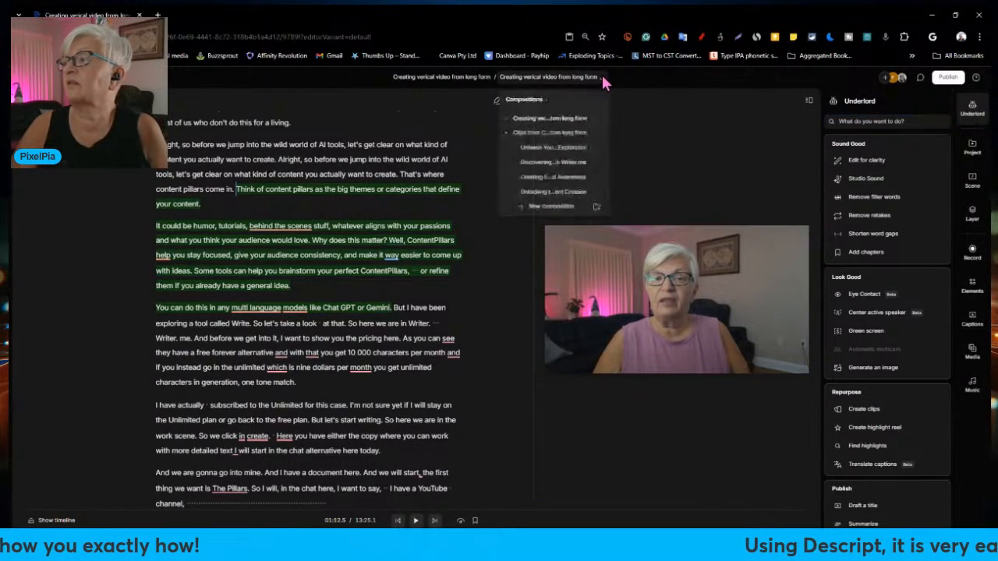
click(550, 149)
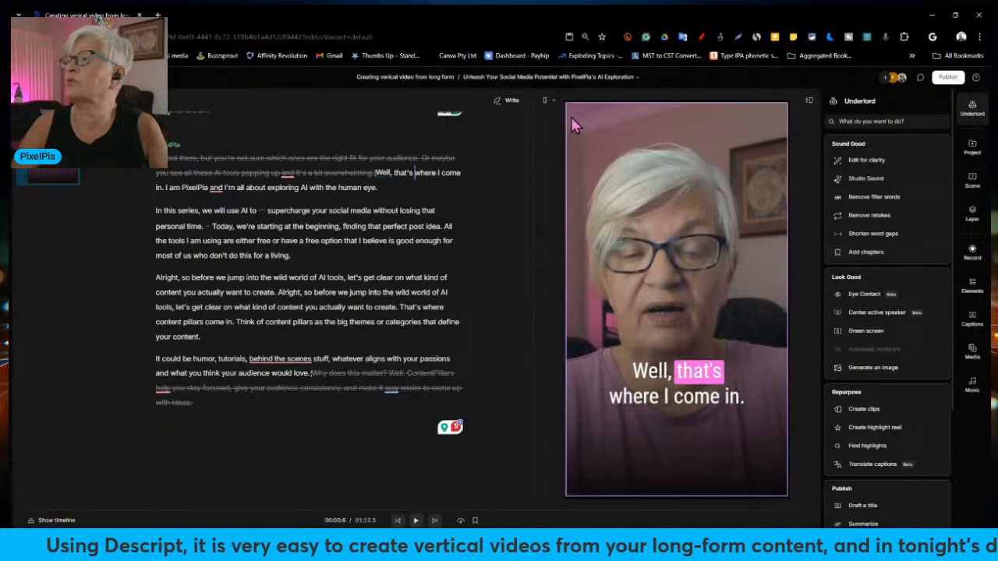
click(408, 75)
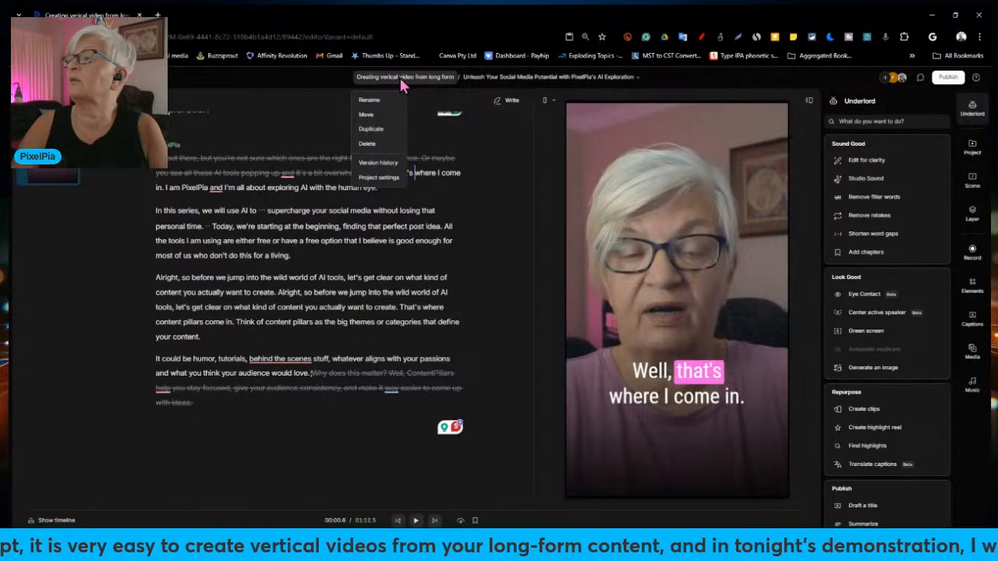
click(637, 78)
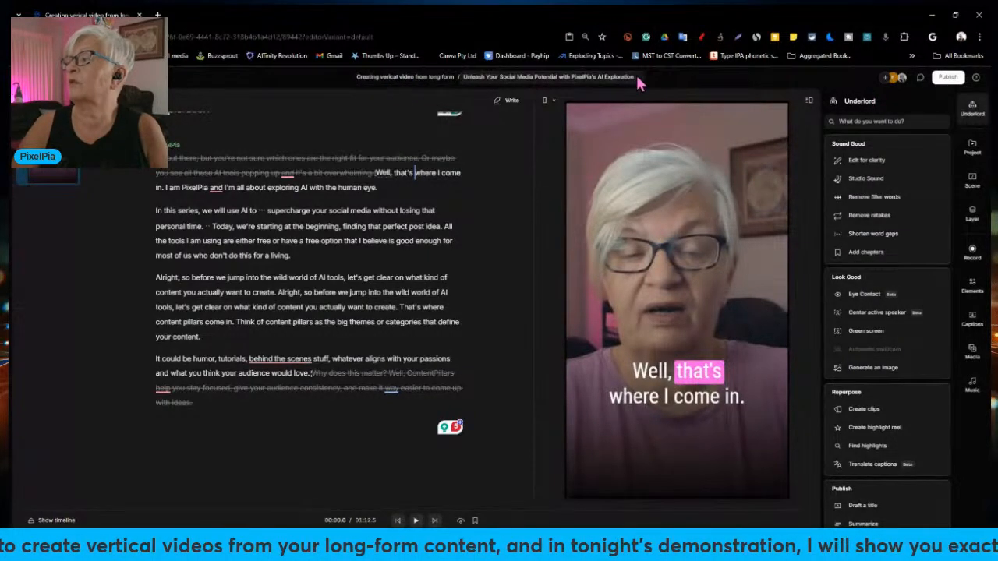
click(638, 77)
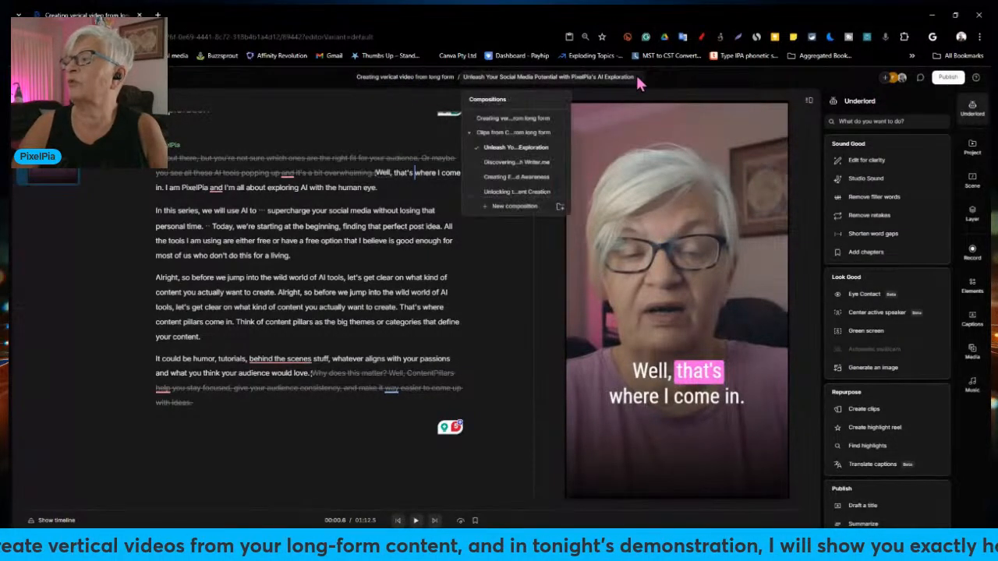
click(516, 119)
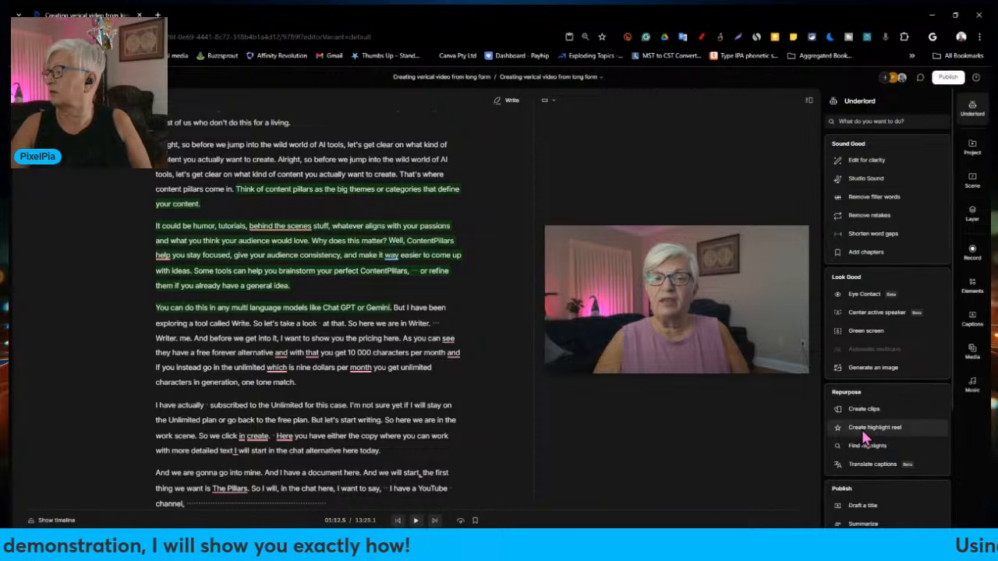
- Open the first Highlight Reel composition and look through all its scene thumbnails
click(601, 78)
scroll(575, 168, down, 2)
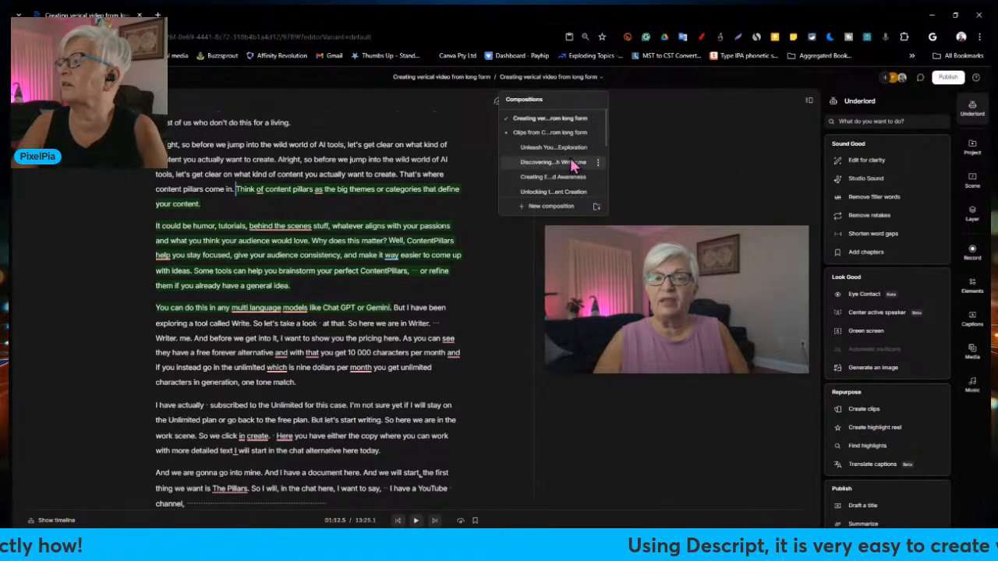
scroll(576, 164, down, 2)
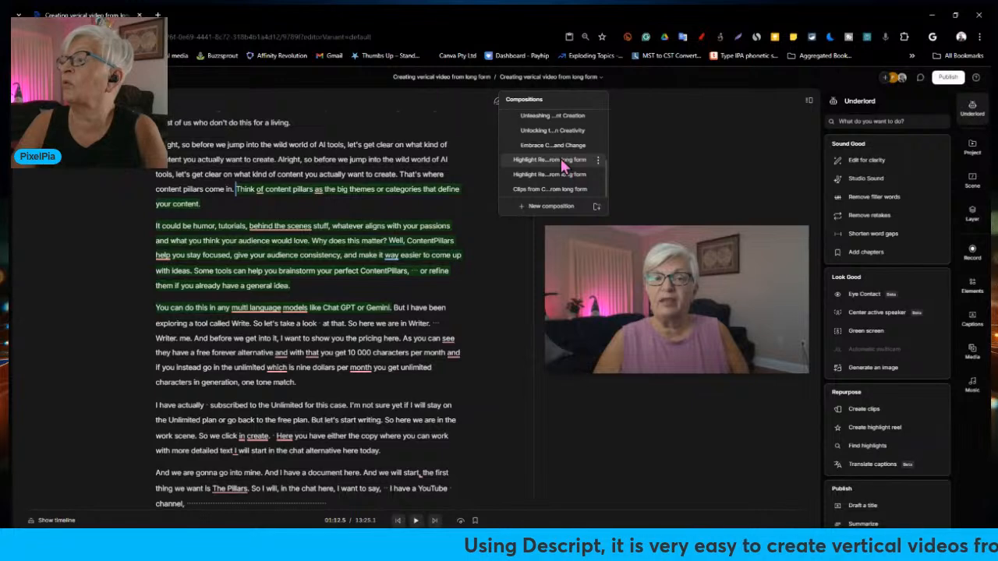
click(562, 159)
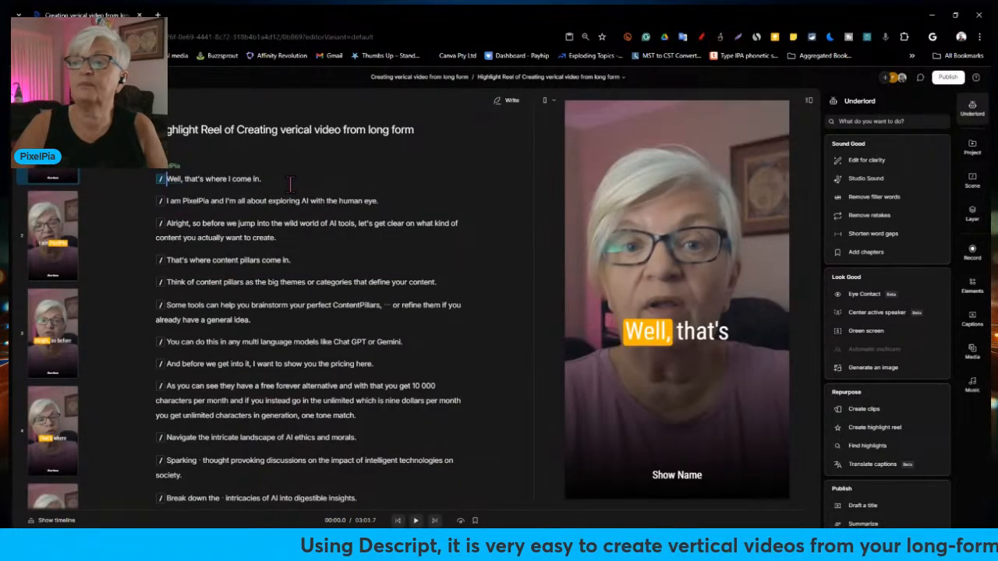
scroll(47, 296, down, 8)
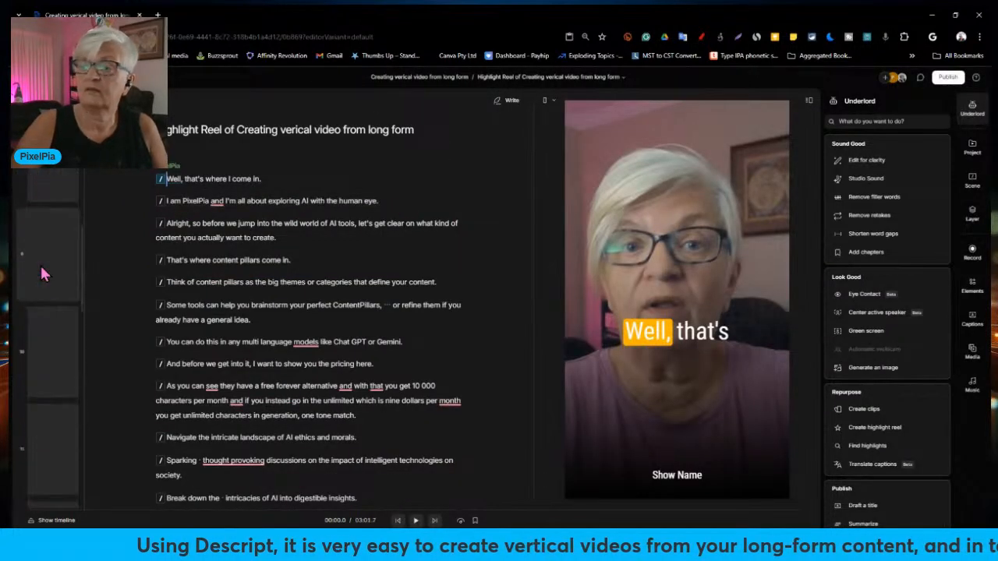
scroll(54, 346, down, 10)
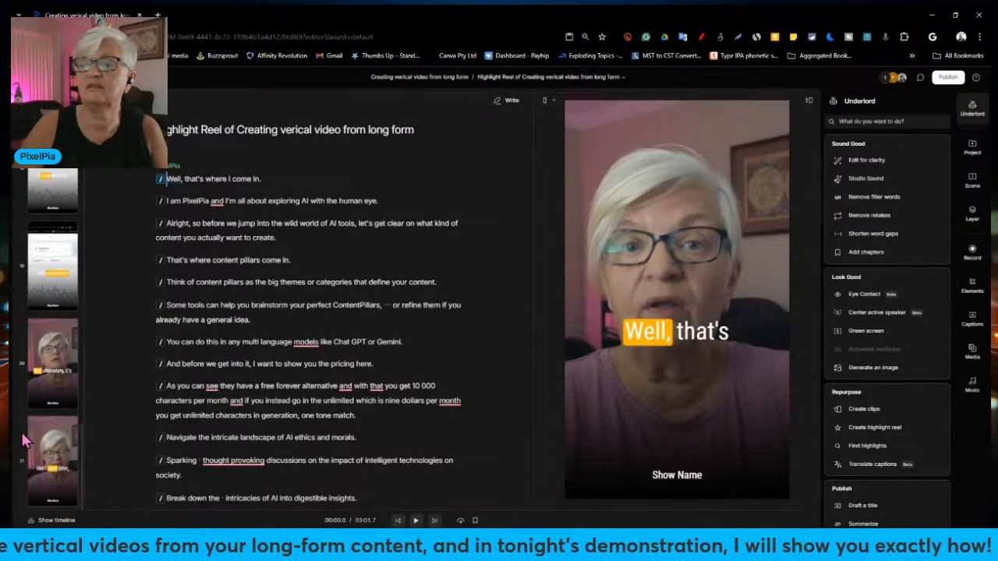
scroll(55, 484, up, 15)
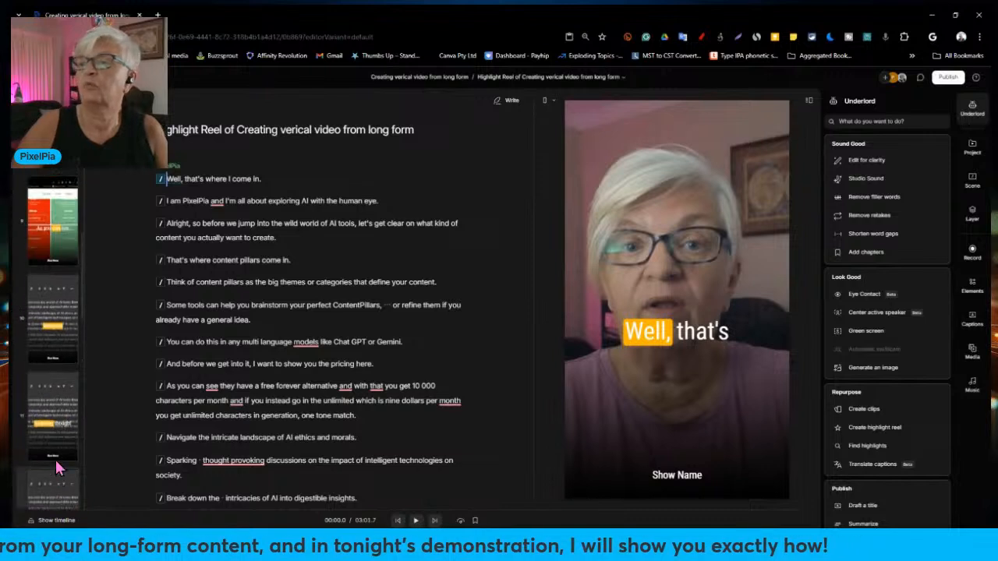
scroll(56, 460, up, 2)
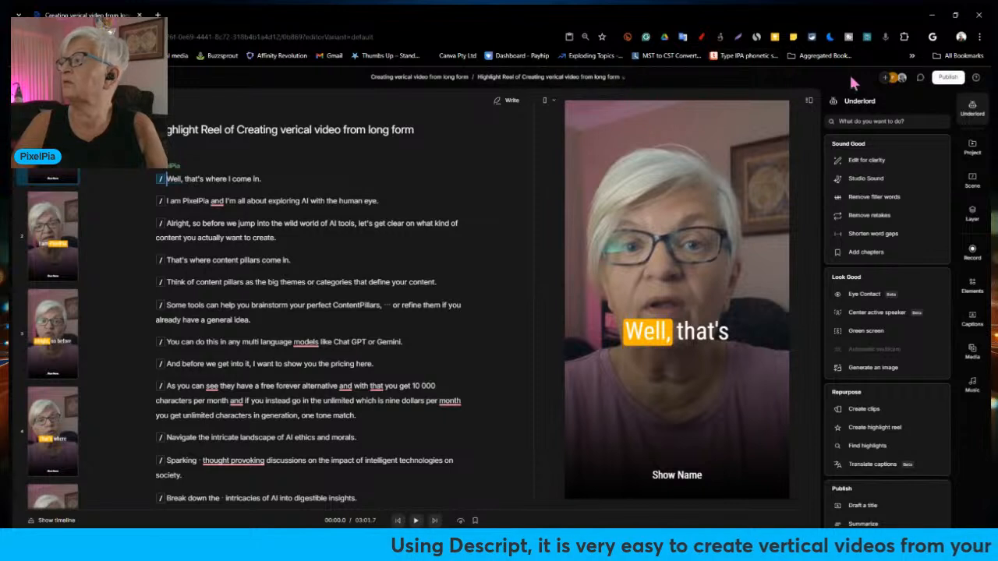
- Go back to the original long-form composition and look over the highlighted passages in its transcript
click(622, 78)
scroll(529, 123, up, 3)
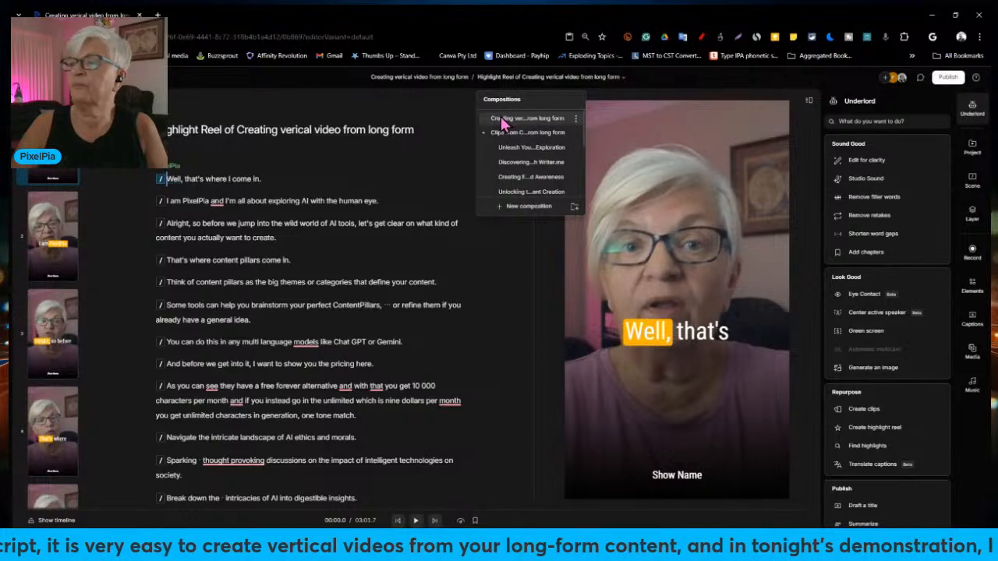
click(527, 118)
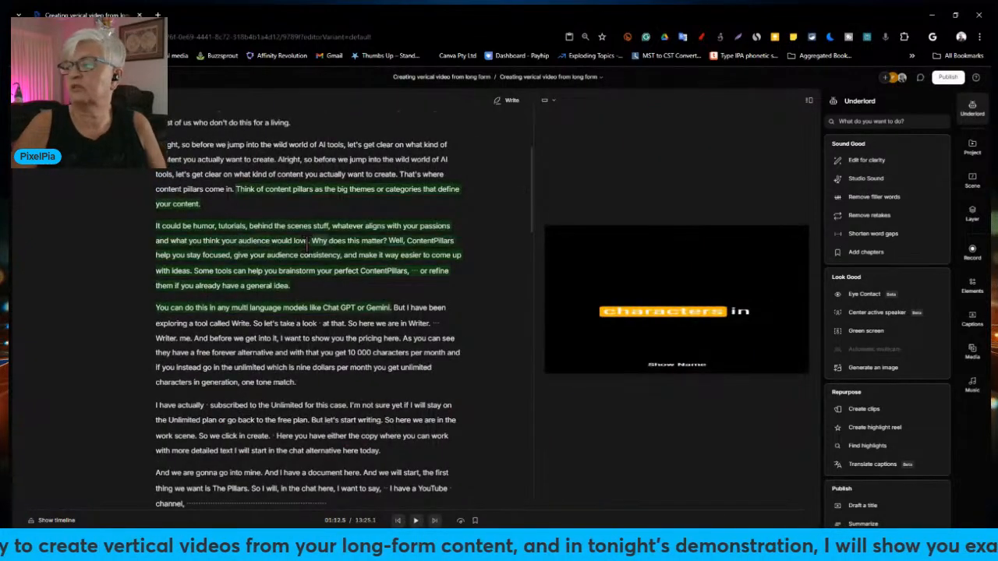
scroll(320, 242, up, 4)
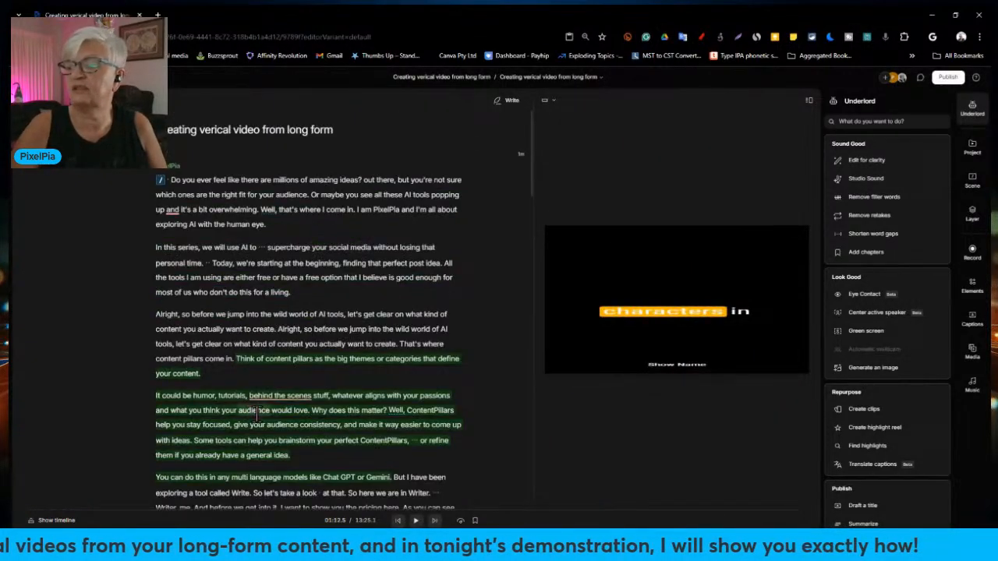
scroll(250, 411, down, 15)
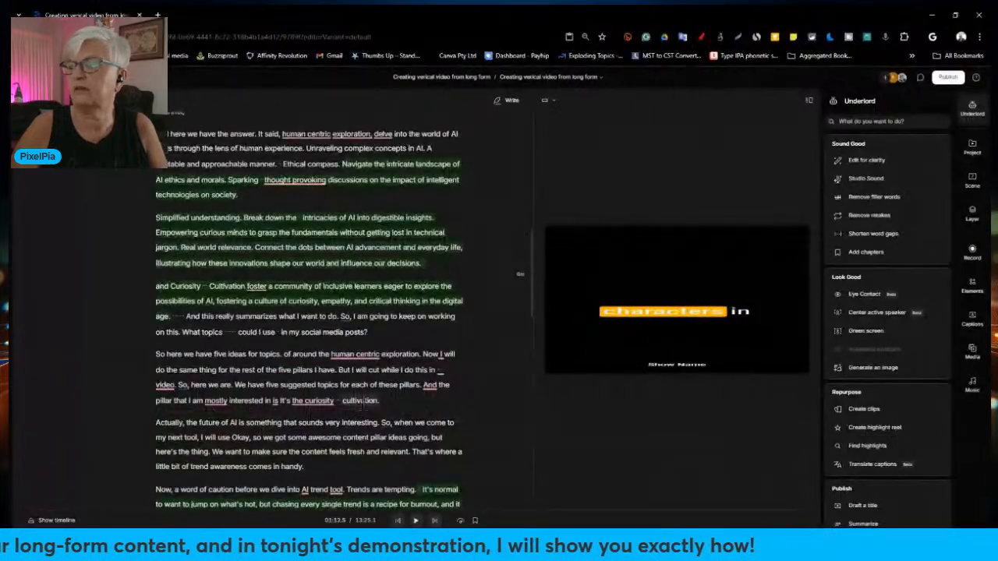
scroll(294, 443, down, 6)
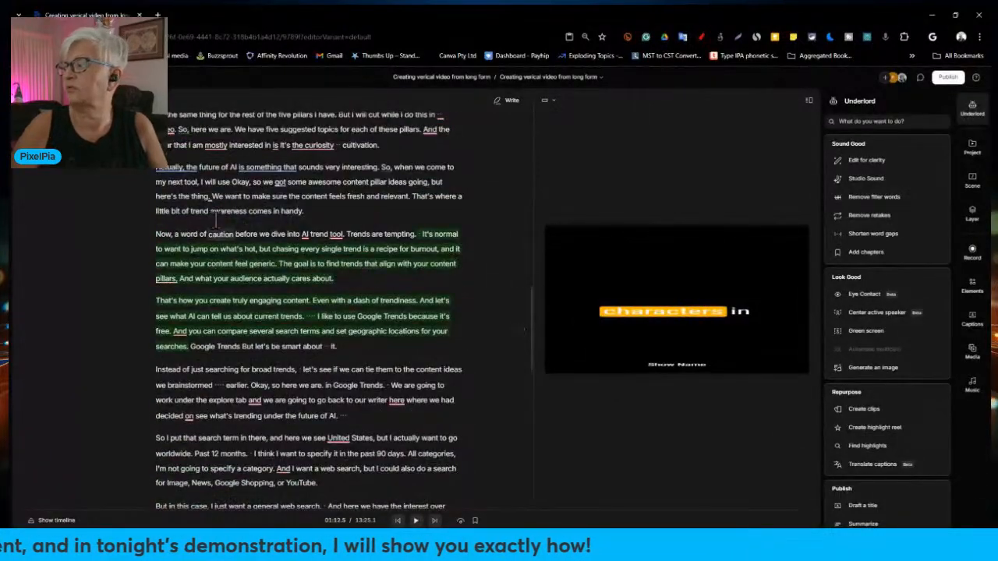
scroll(435, 335, down, 6)
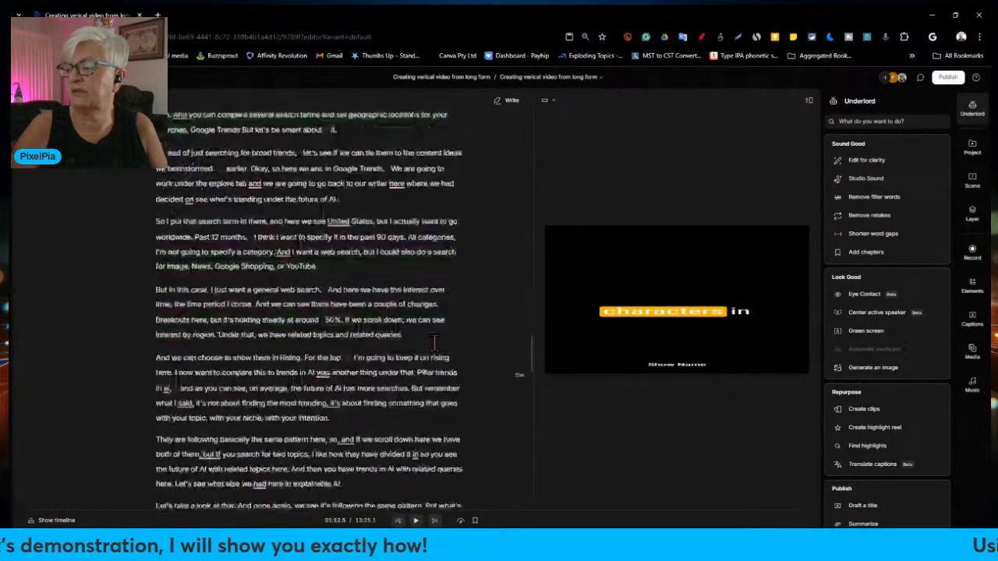
scroll(434, 340, up, 20)
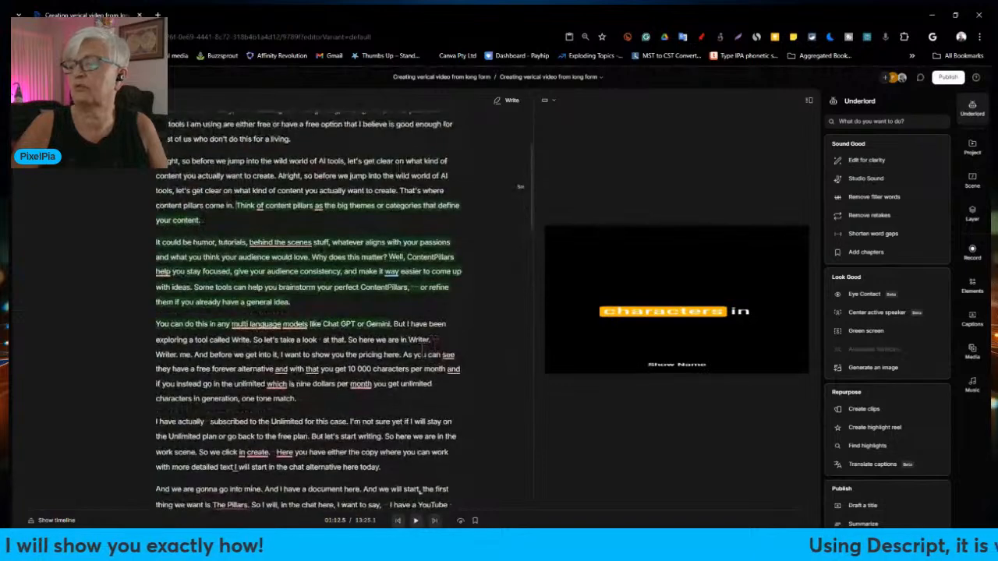
right_click(341, 258)
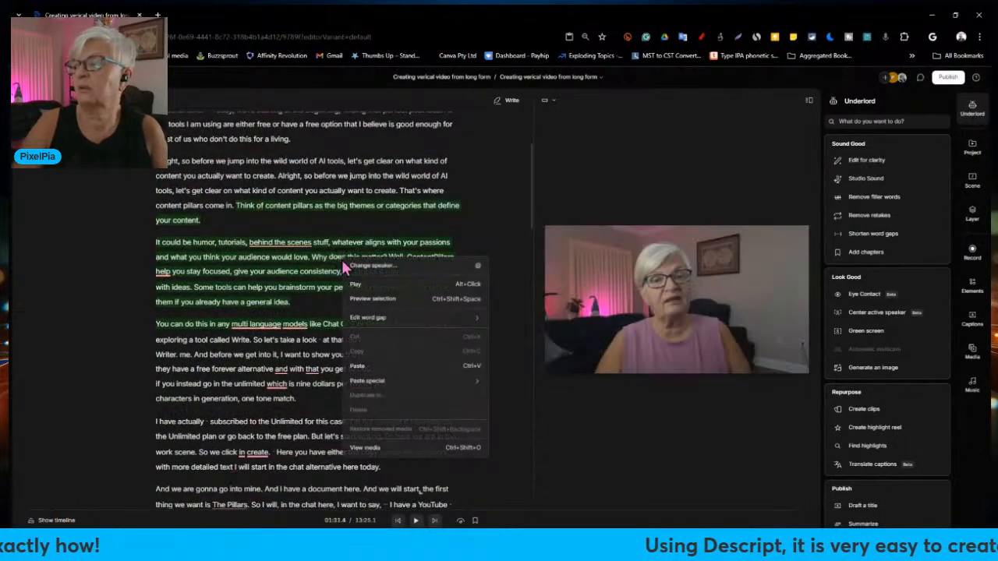
click(250, 259)
right_click(251, 258)
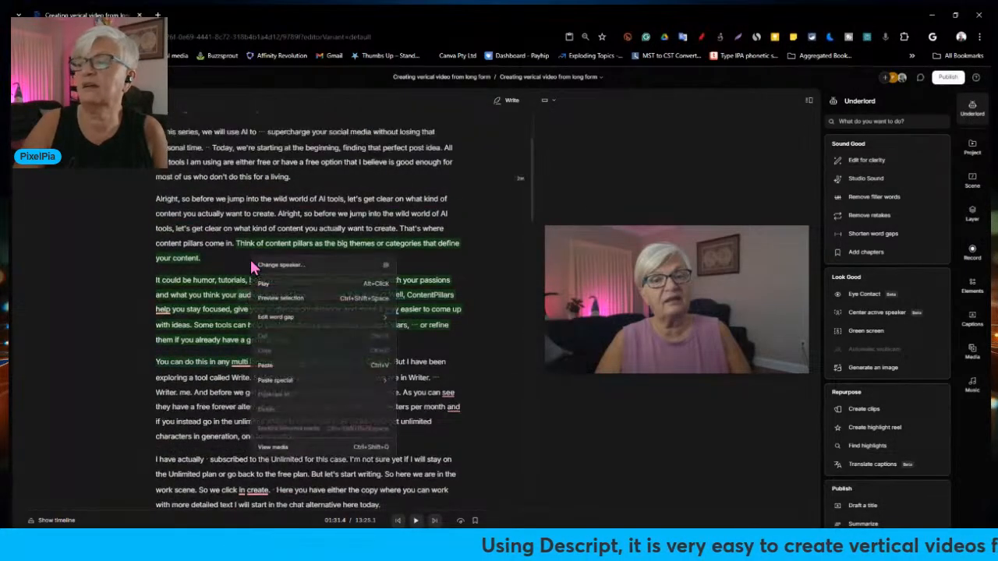
click(411, 321)
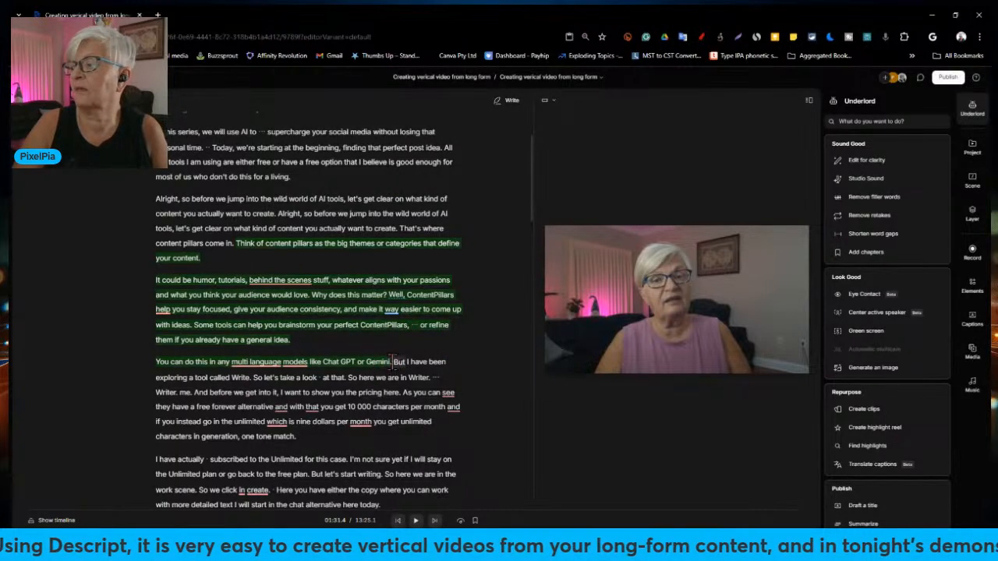
- Select the highlighted content pillars passage, from "Think of content pillars" through "Chat GPT or Gemini", and view the options for duplicating it
drag(366, 361, 231, 246)
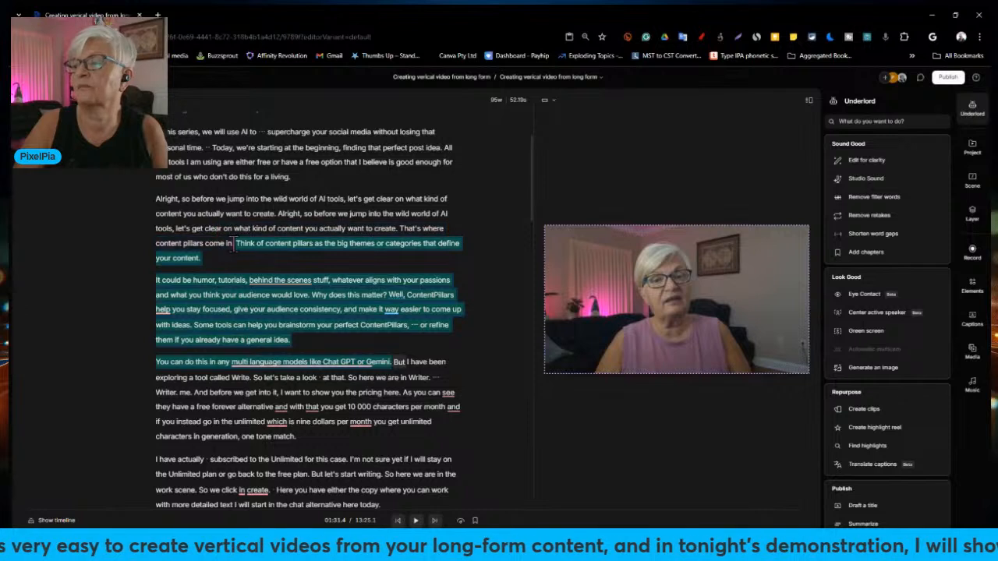
right_click(325, 304)
mouse_move(374, 433)
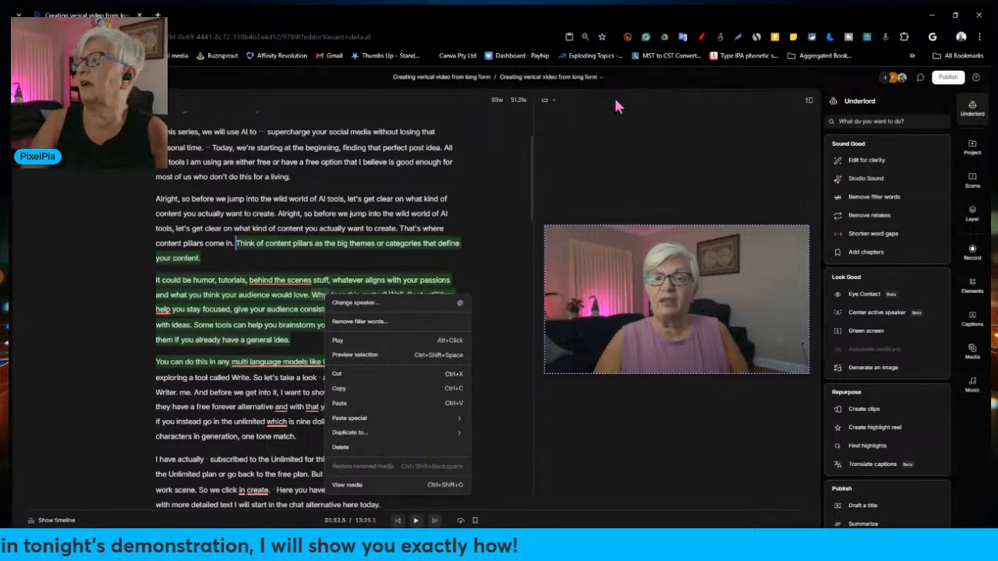
click(601, 76)
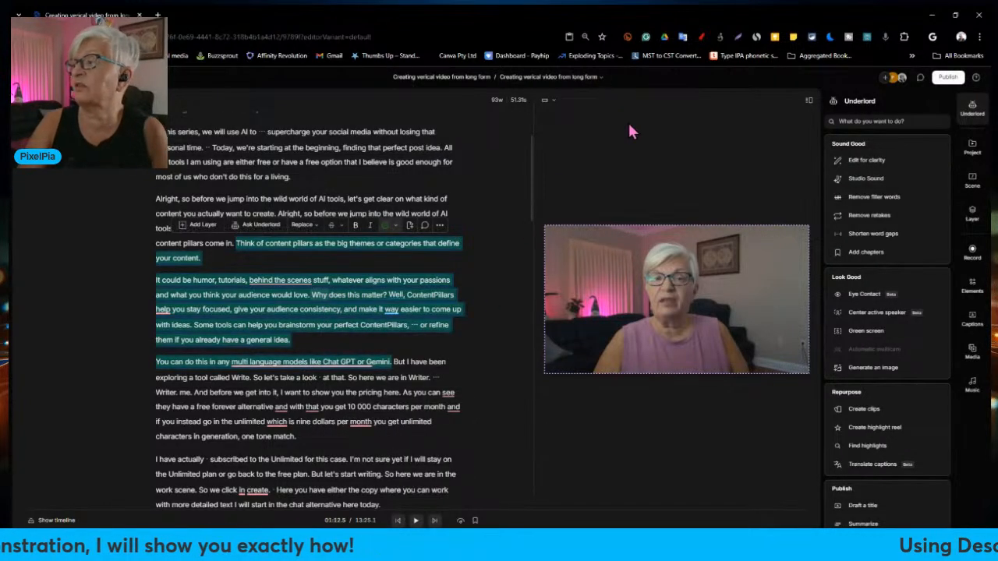
- View the last "Clips from Creating verical video from long form" composition and return to the original long-form composition
click(601, 78)
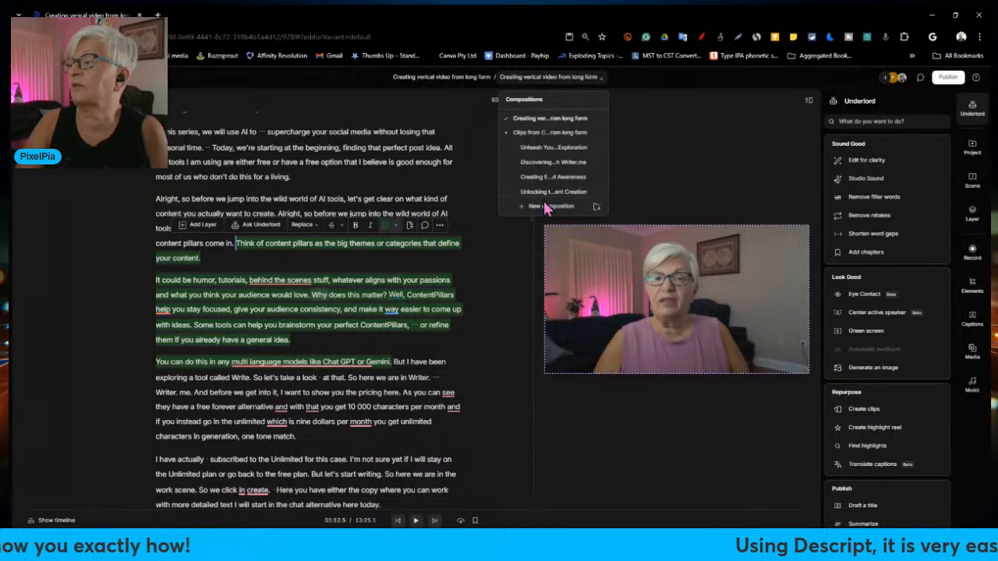
scroll(534, 159, down, 3)
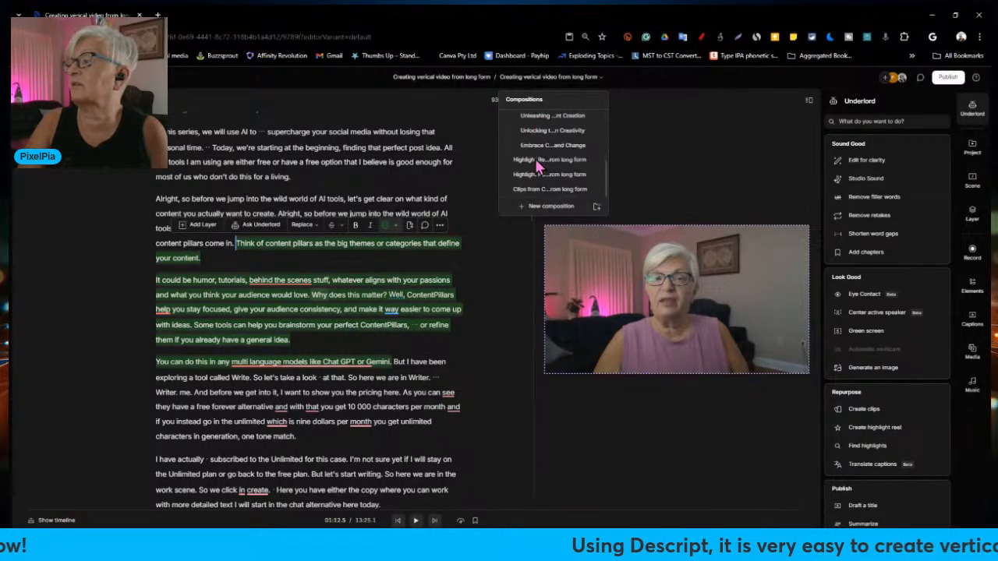
click(535, 193)
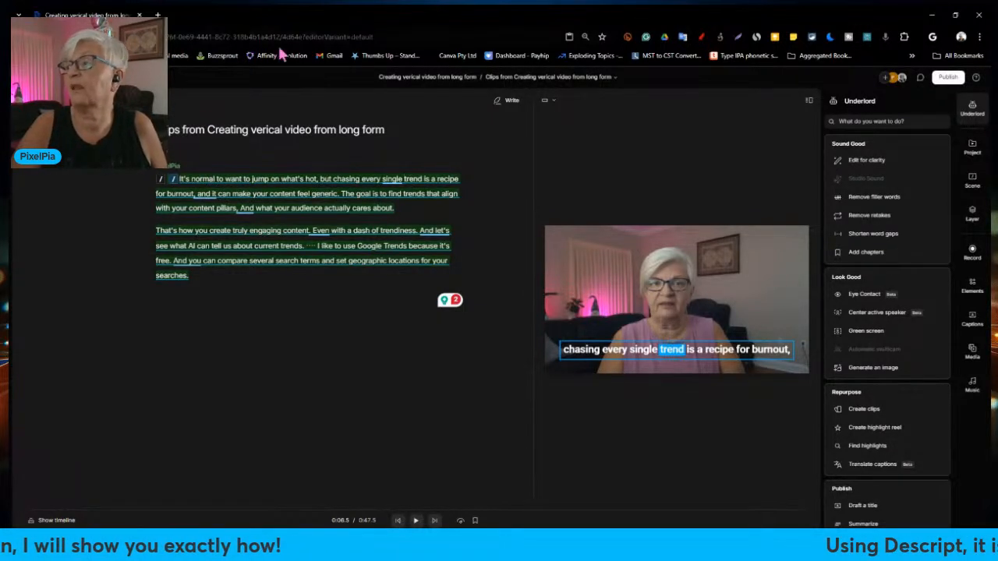
click(593, 77)
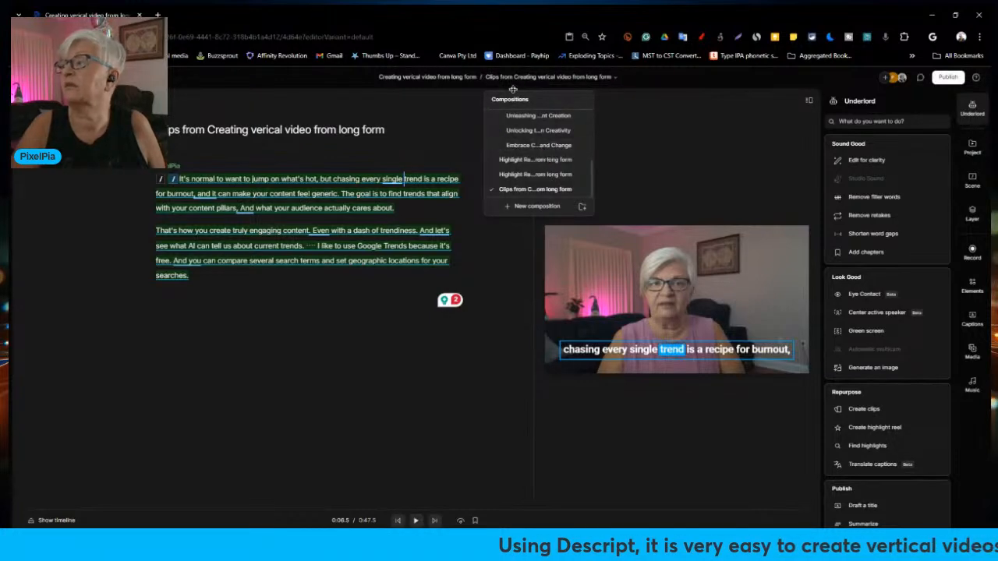
scroll(542, 131, up, 3)
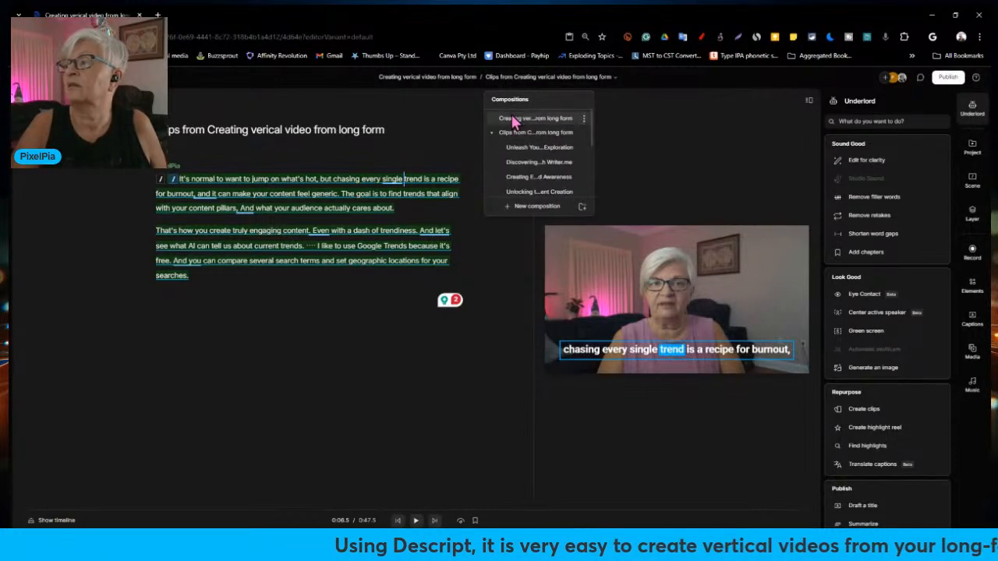
click(515, 118)
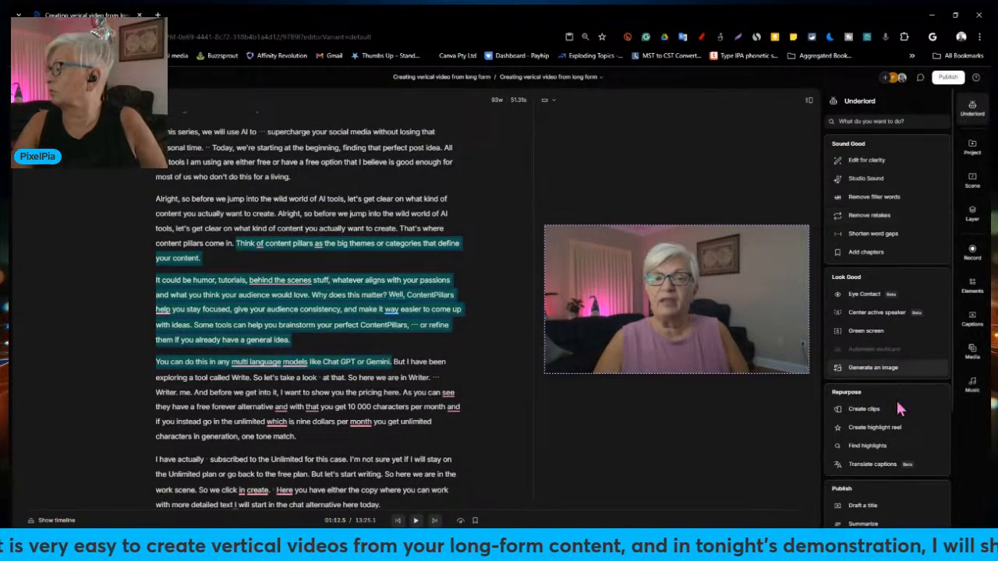
- Have Underlord find 3 highlights in the long-form composition and go through each suggested passage in the transcript
click(868, 450)
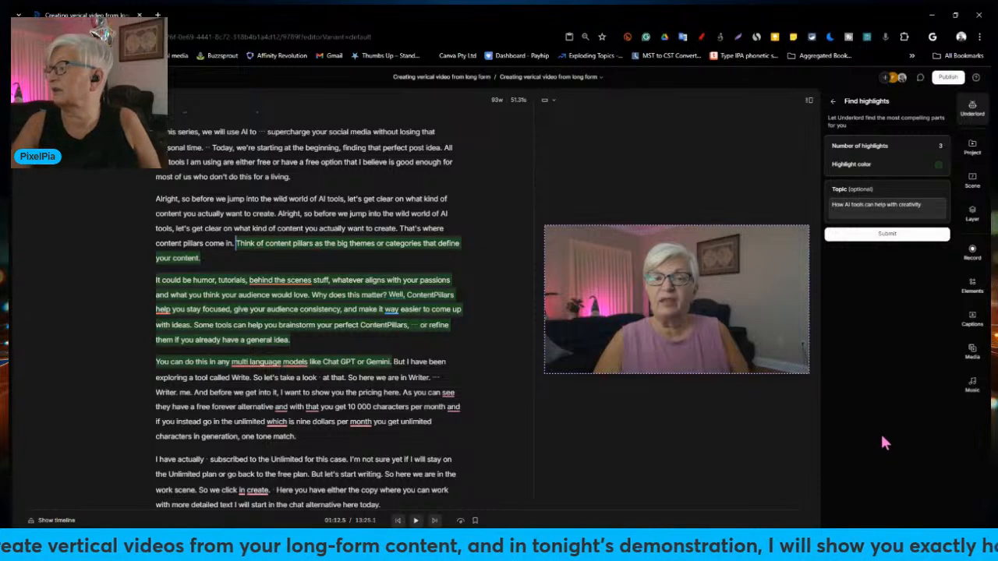
click(881, 236)
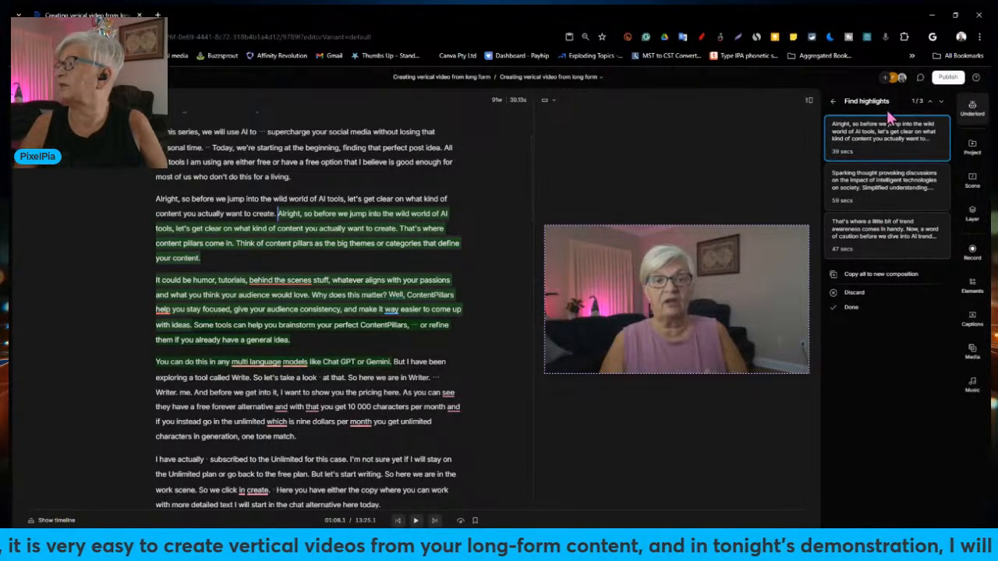
click(883, 187)
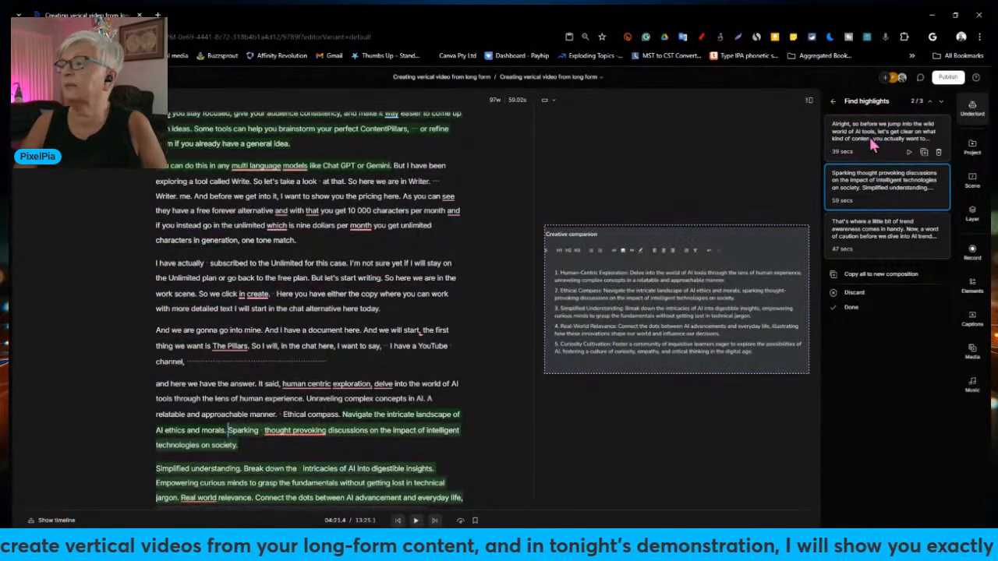
click(877, 148)
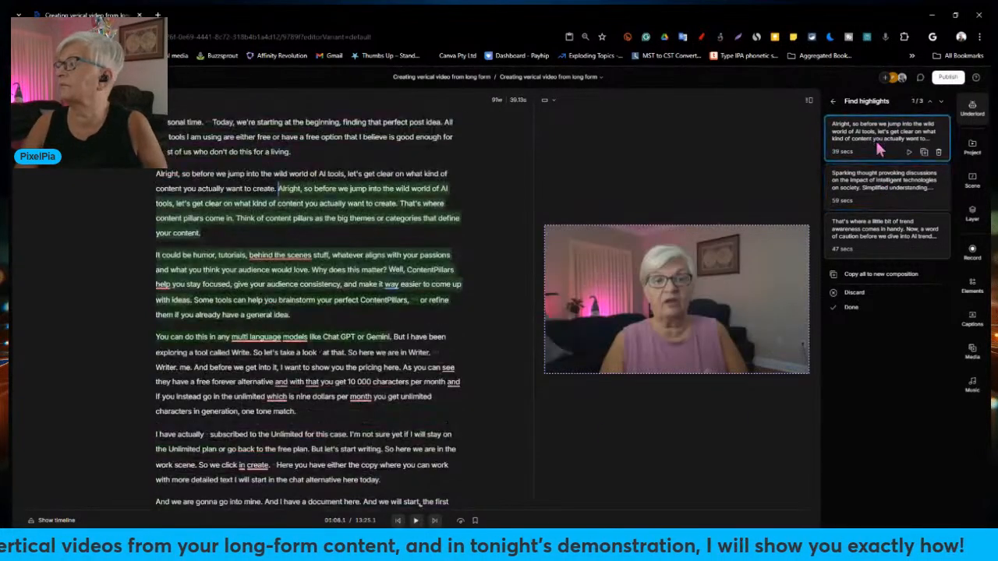
click(855, 248)
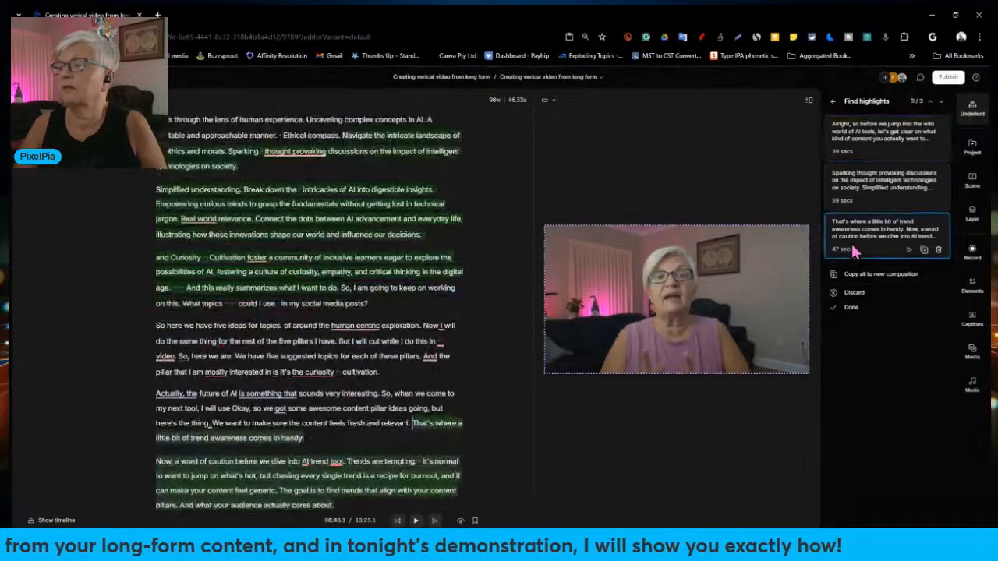
- Copy all the found highlights to a new composition and open that composition
click(902, 282)
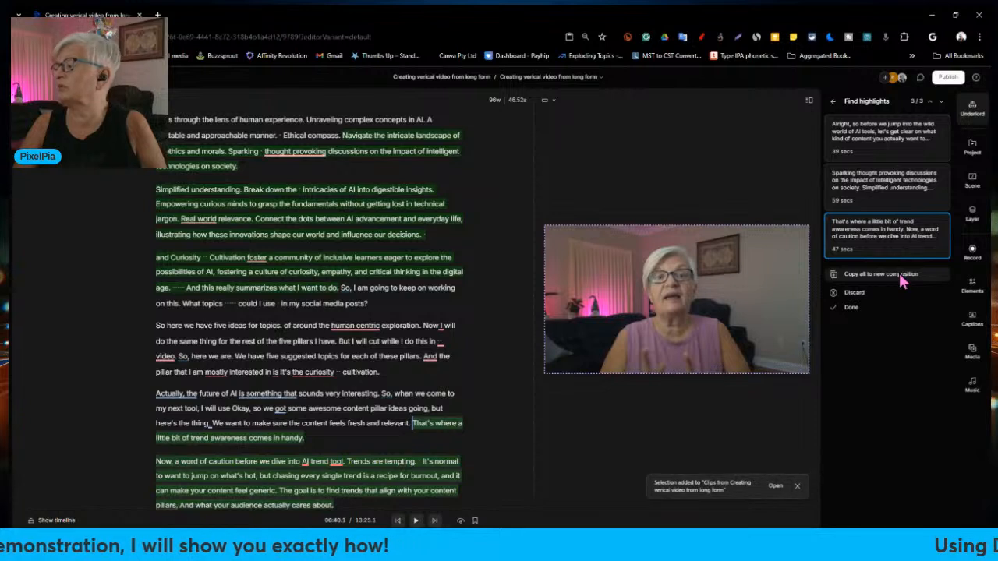
click(605, 79)
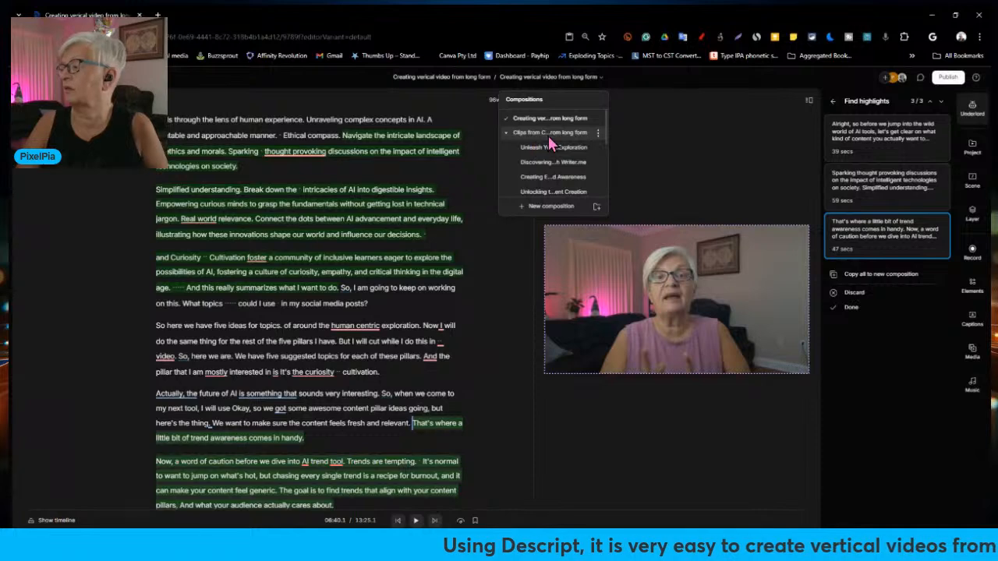
scroll(551, 148, down, 5)
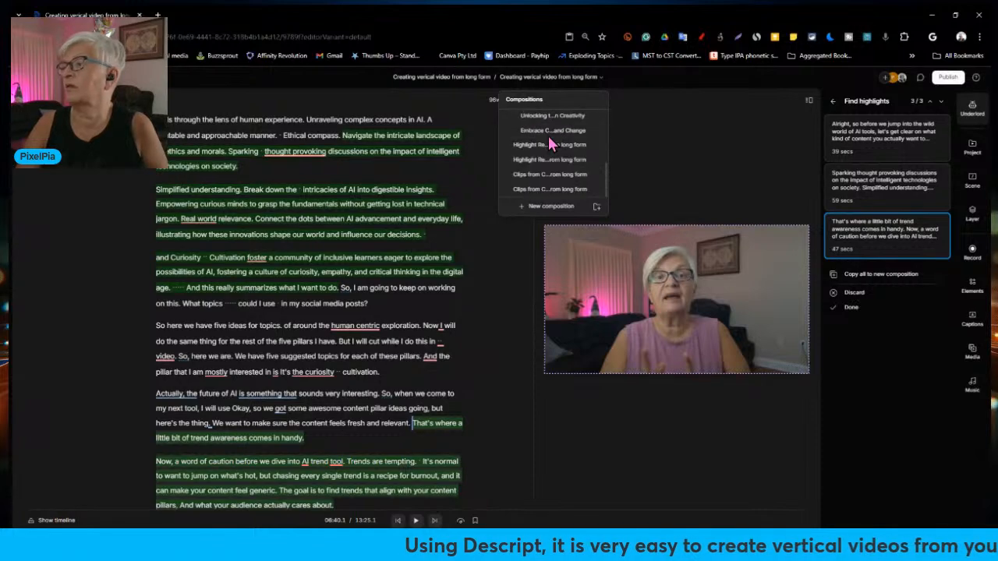
click(541, 192)
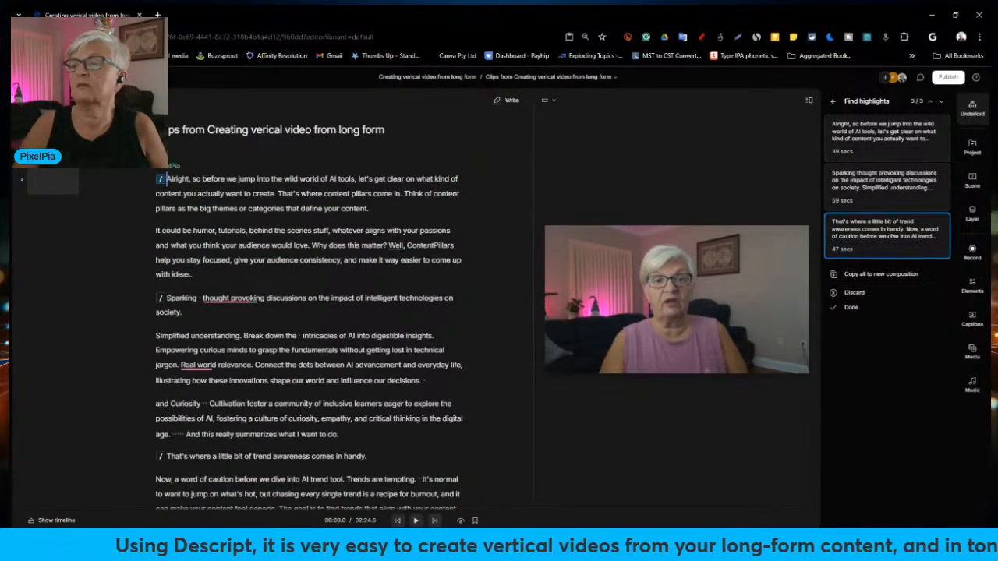
- Look through the new clips composition's transcript and check the start of each scene and the end of the last one
scroll(356, 162, down, 3)
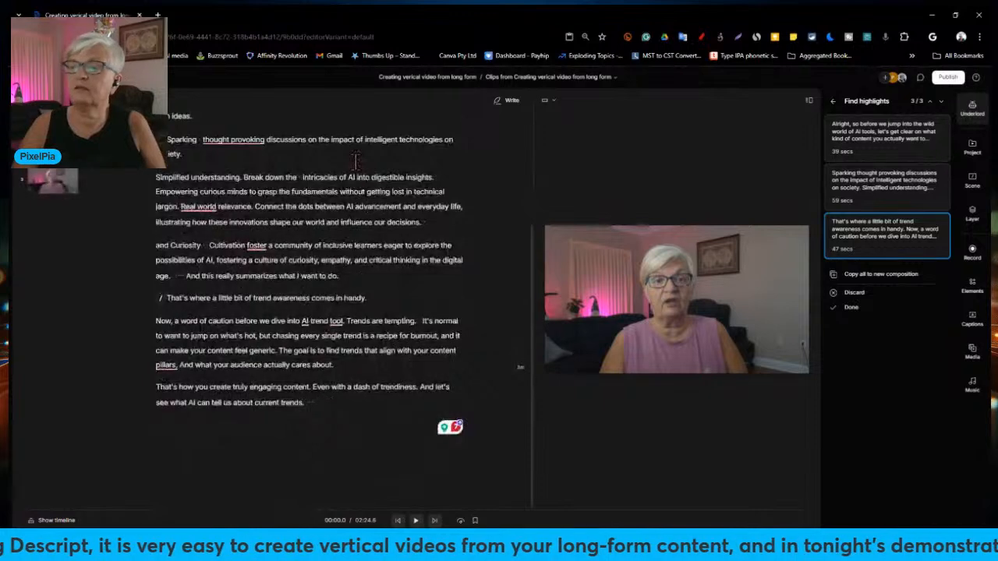
scroll(356, 162, up, 3)
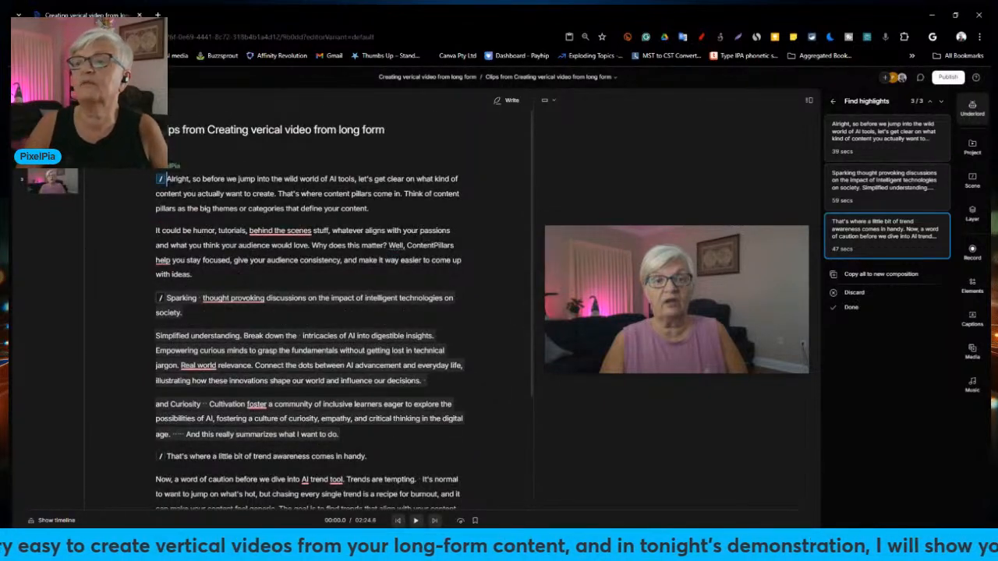
click(160, 298)
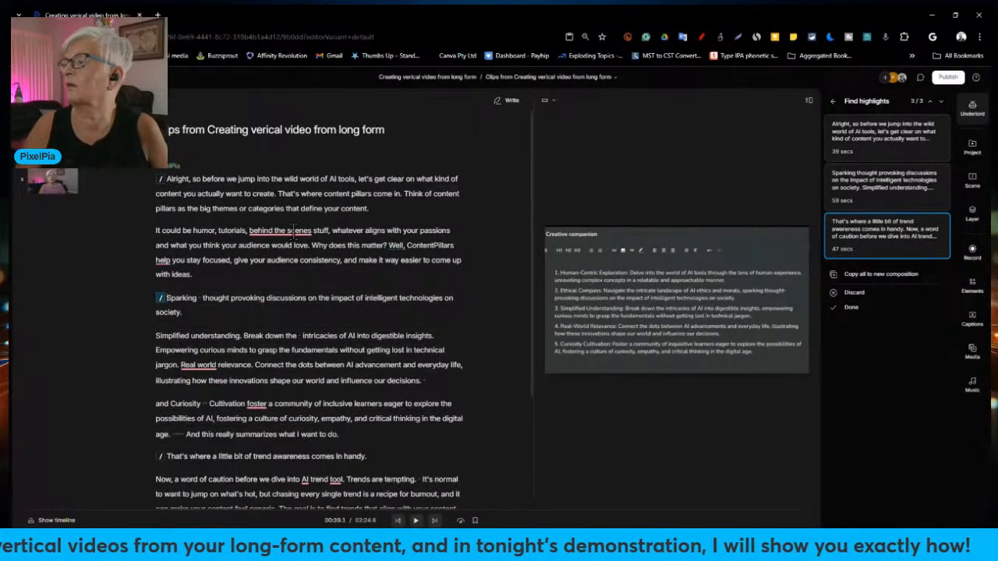
click(62, 191)
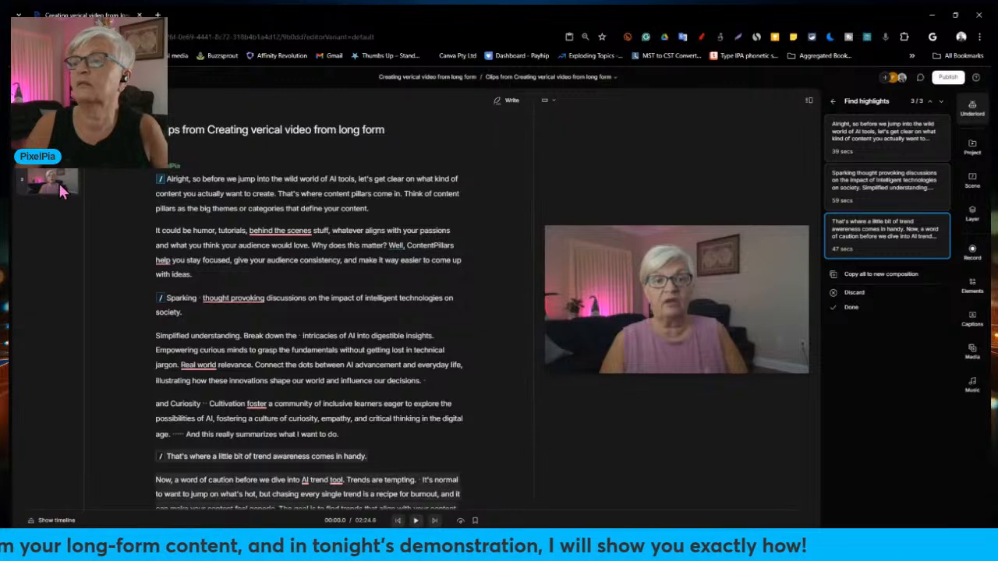
click(63, 191)
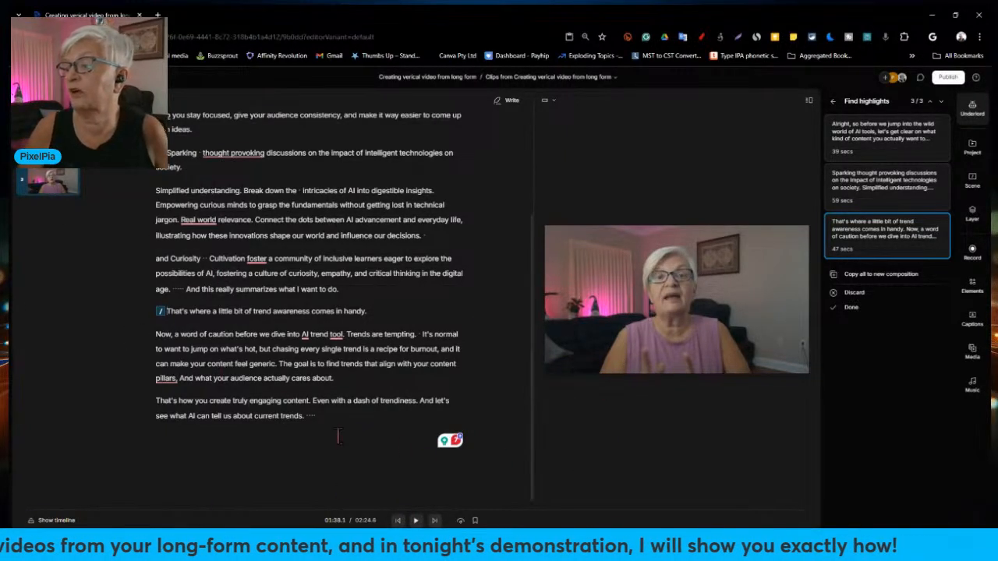
click(293, 415)
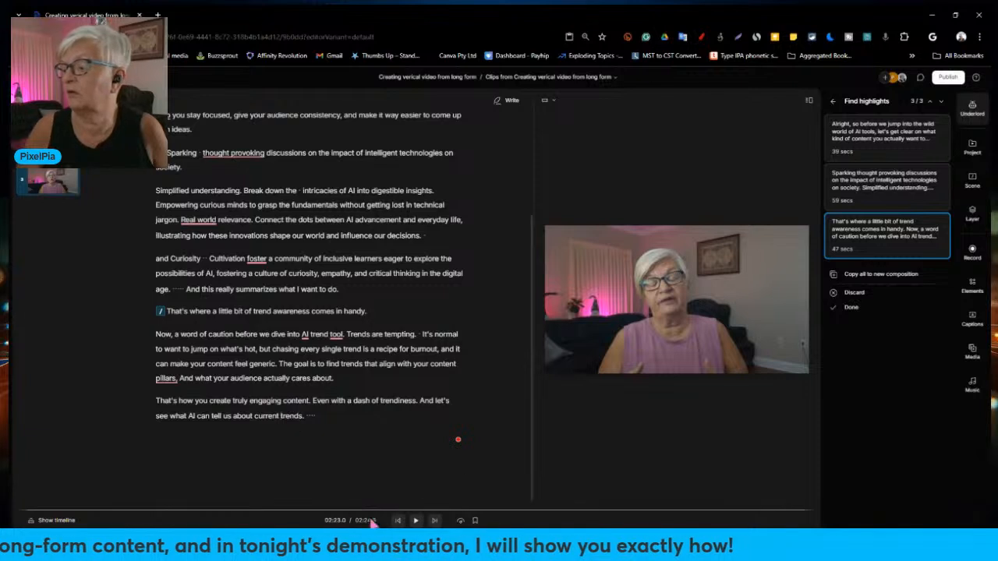